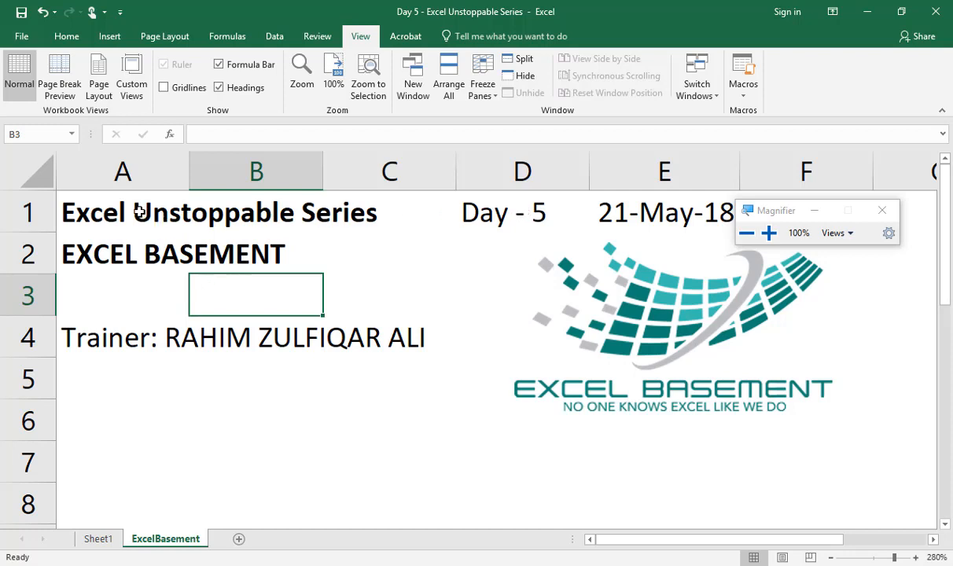
left_click(110, 199)
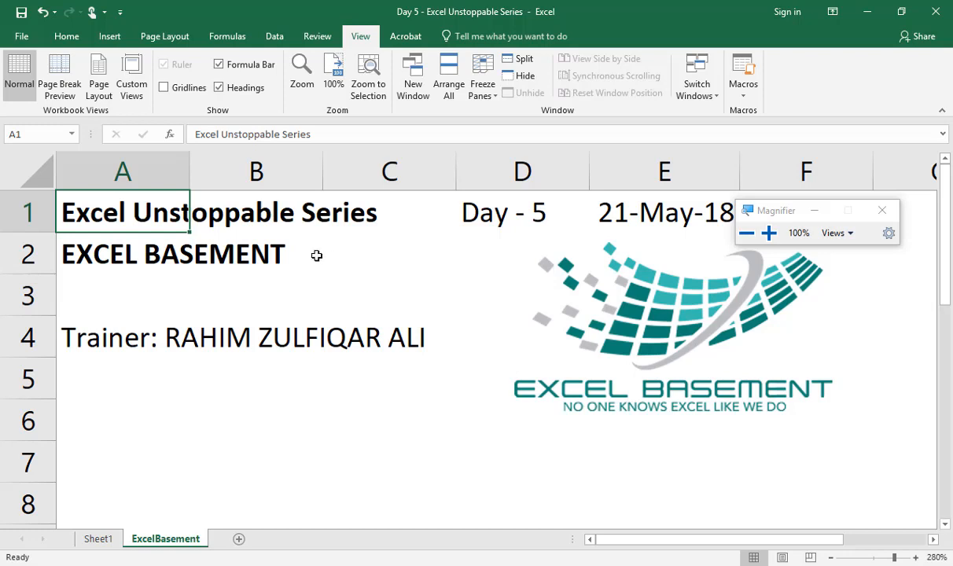
left_click(178, 280)
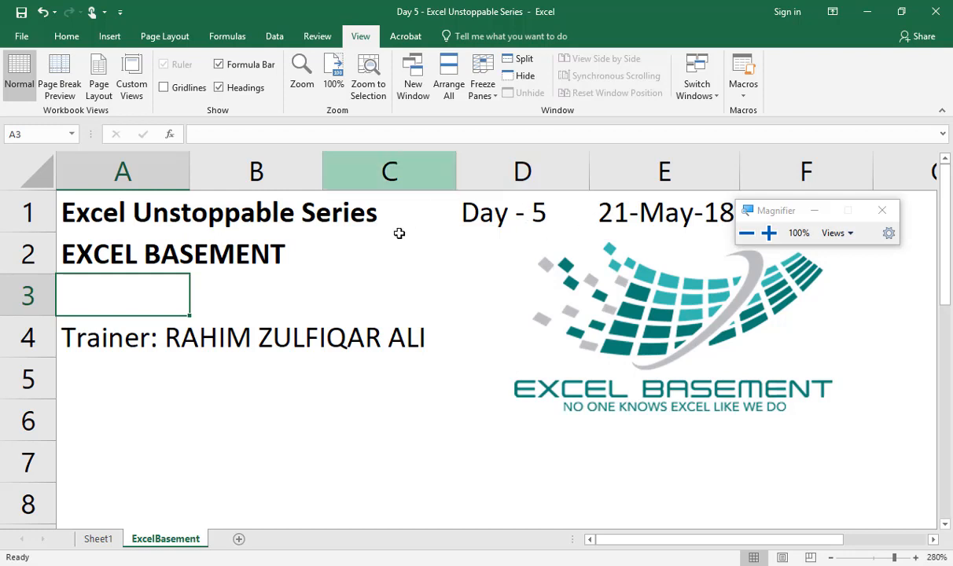
left_click(236, 283)
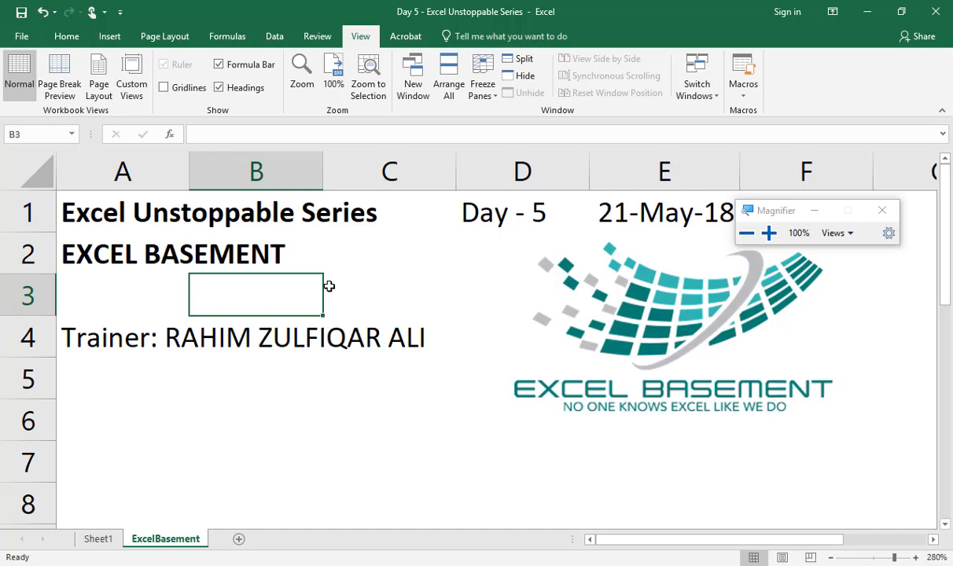
left_click(138, 291)
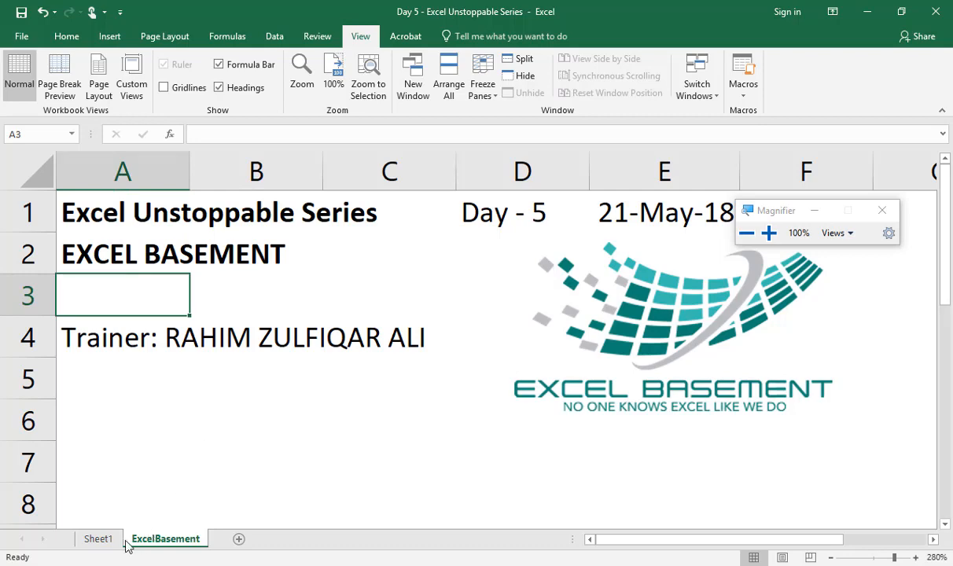
Step: Switch to Sheet1 and move the Magnifier window below the Excel Basement logo so the logo is uncovered
left_click(98, 539)
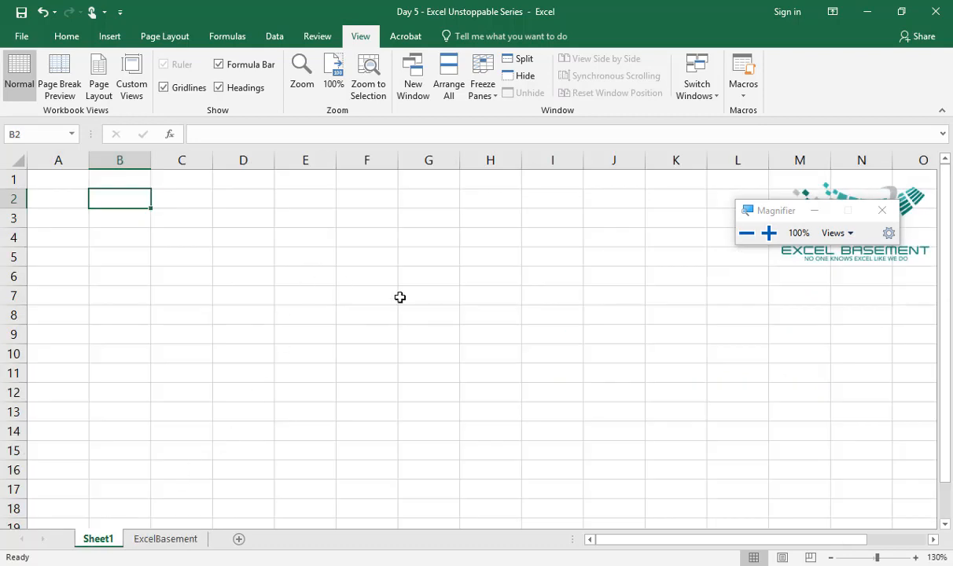
left_click_drag(764, 216, 782, 330)
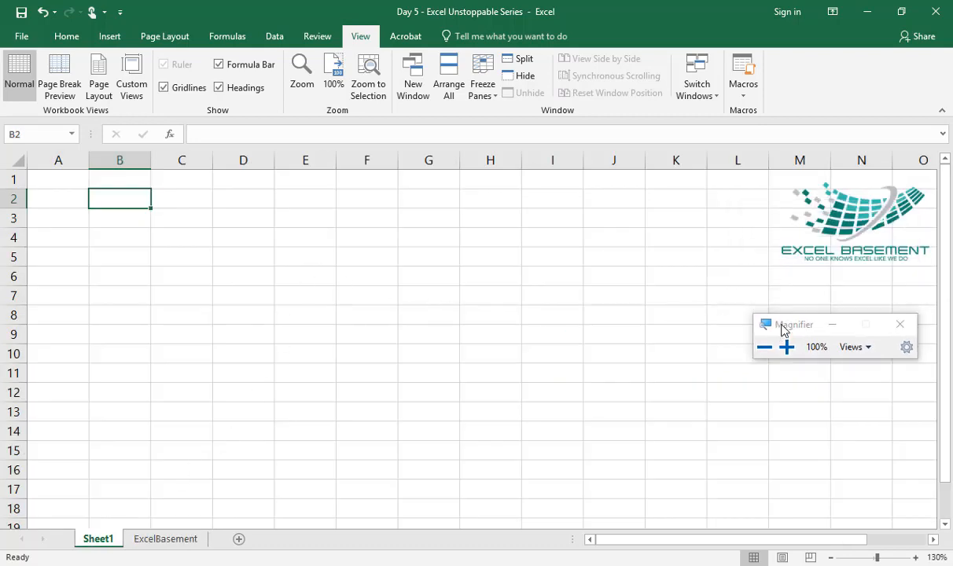
left_click(164, 538)
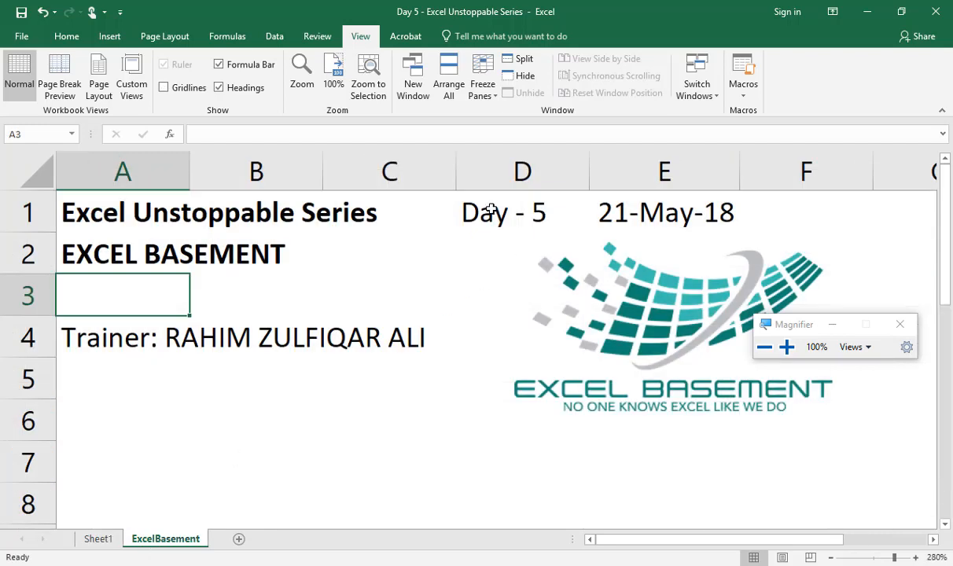
left_click(97, 539)
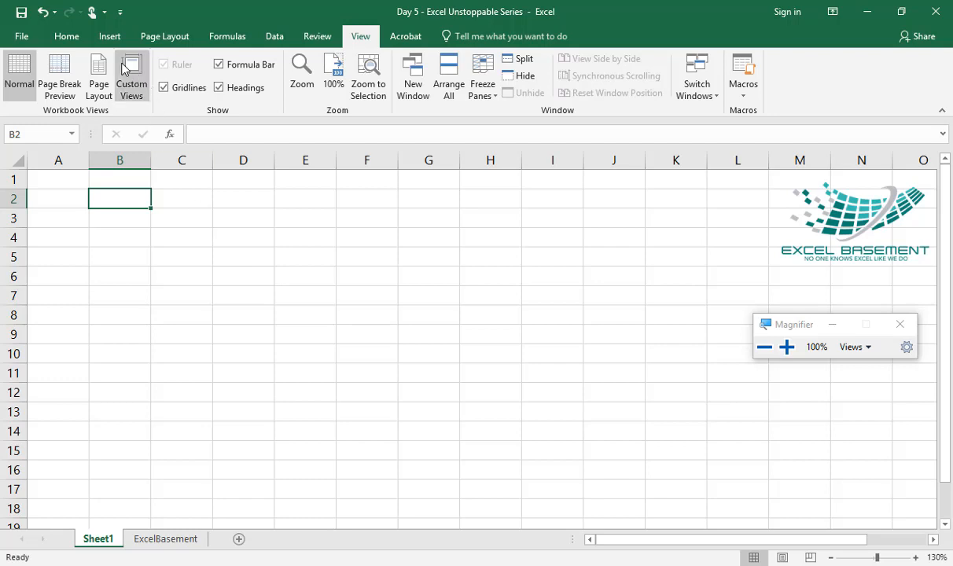
left_click(68, 37)
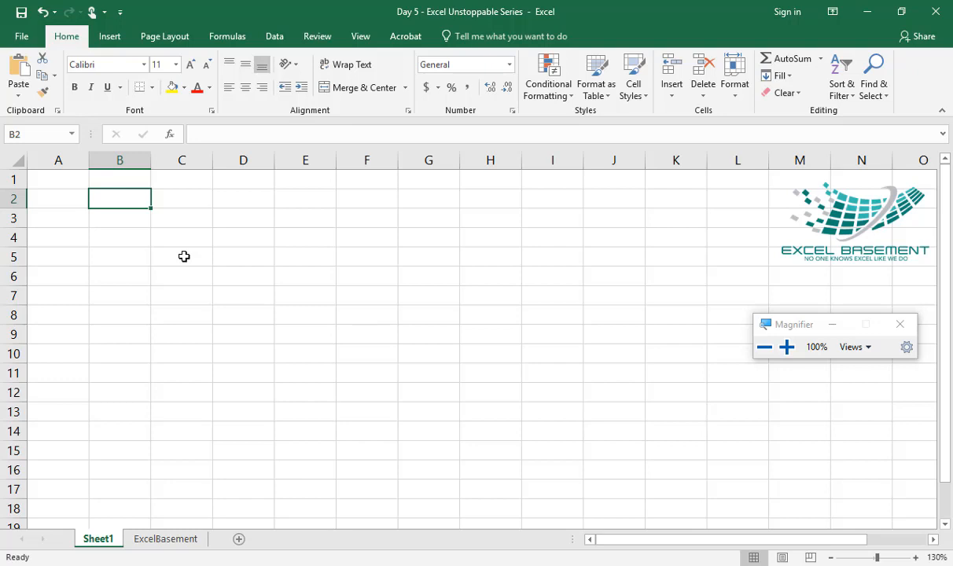
left_click(229, 251)
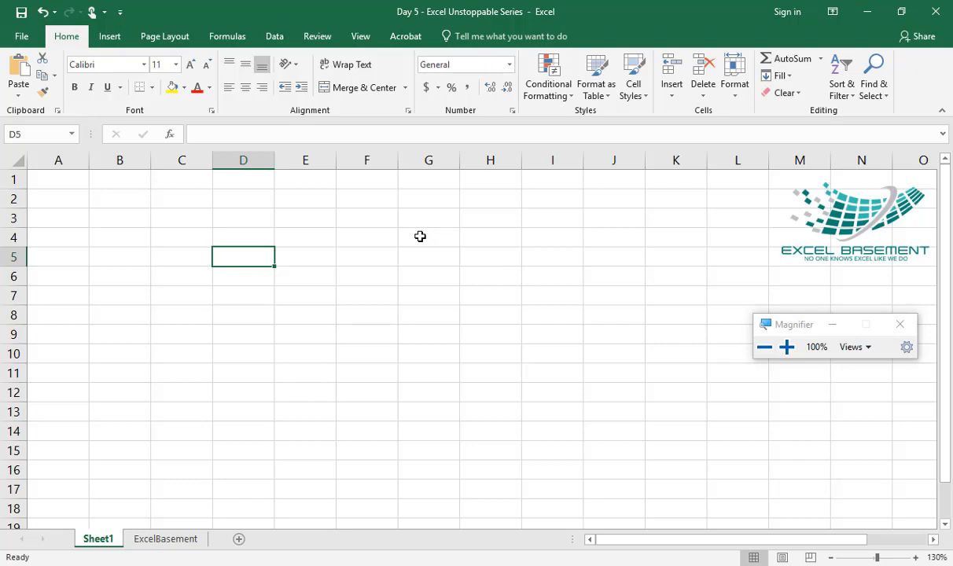
left_click(366, 234)
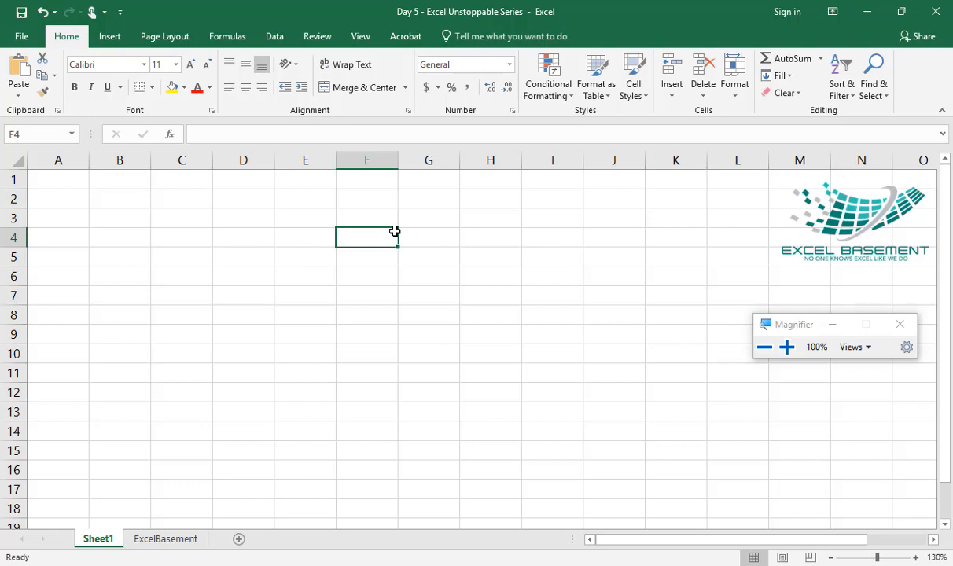
Step: Enter "CA AFC4 - IT" in cell B2 and "ACCA STUDENT" in cell B3
left_click(95, 201)
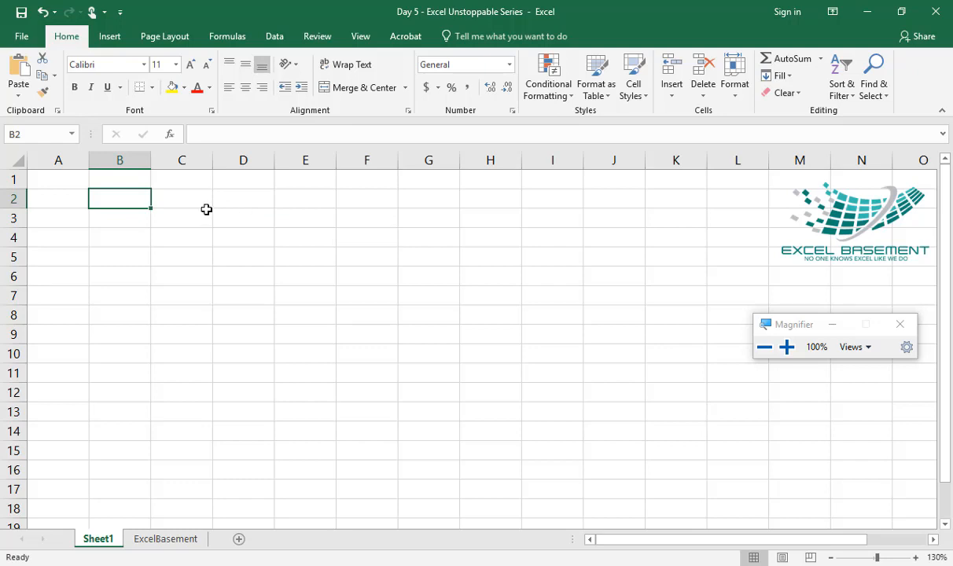
type("CA AFC4")
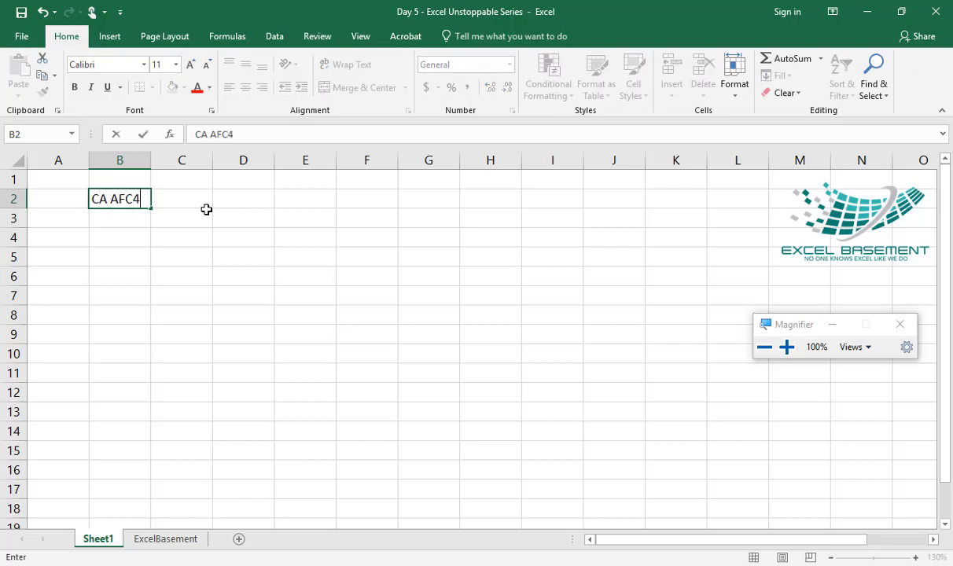
type(" - IT")
key("Return")
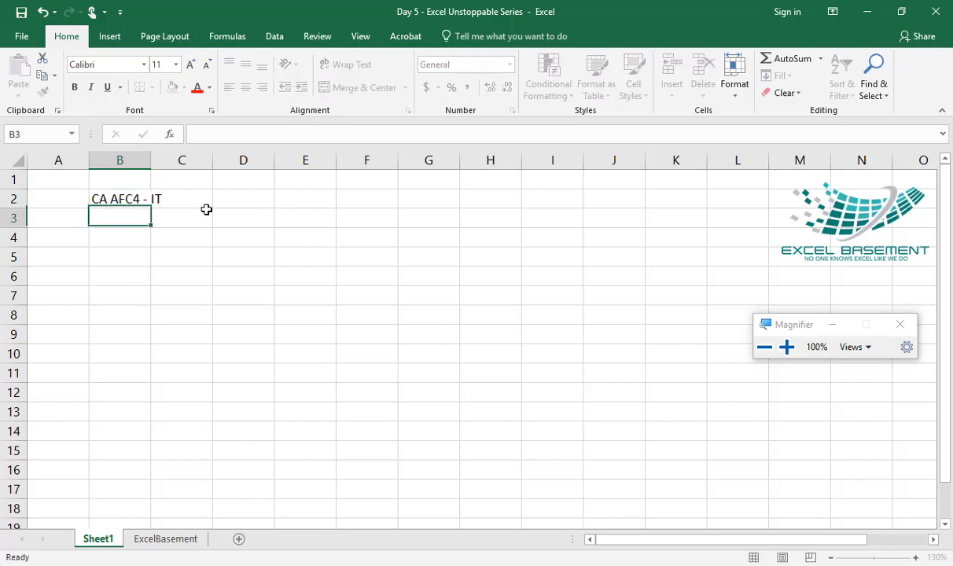
type("ACCA")
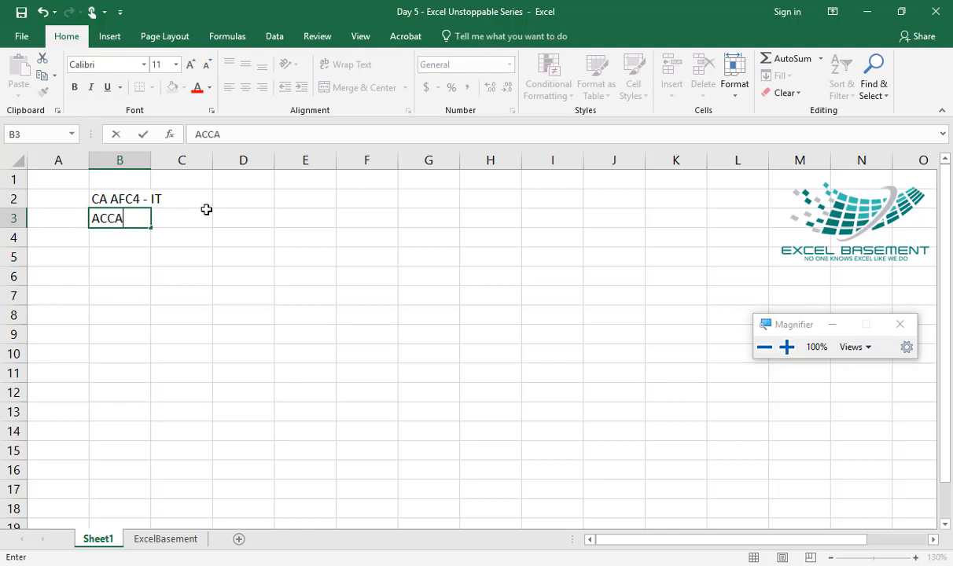
type(" STUDENT")
key("Return")
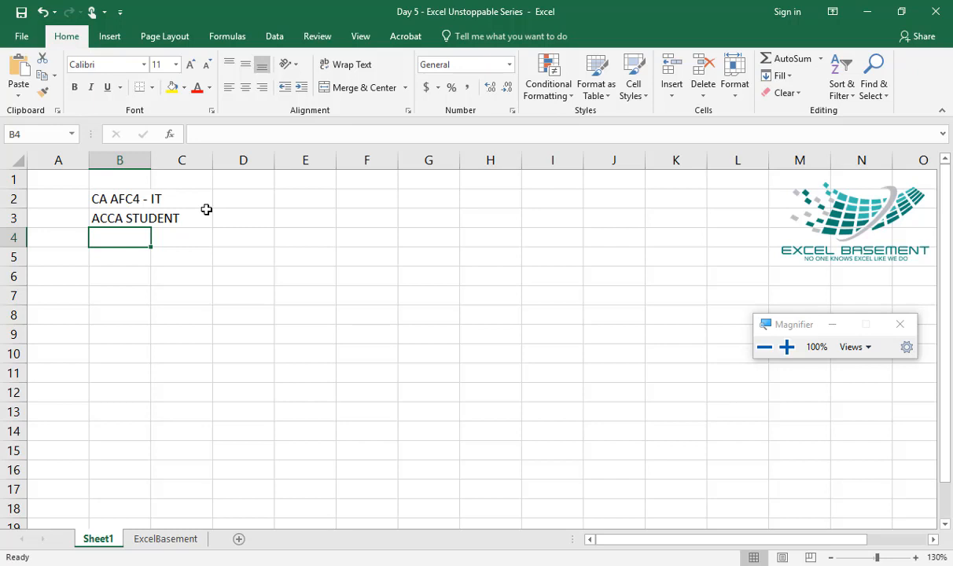
Step: Enter "JOB - EXCEL - PROFESSIONAL" in cell B4 and "REVISION" in cell B5
type("JOB")
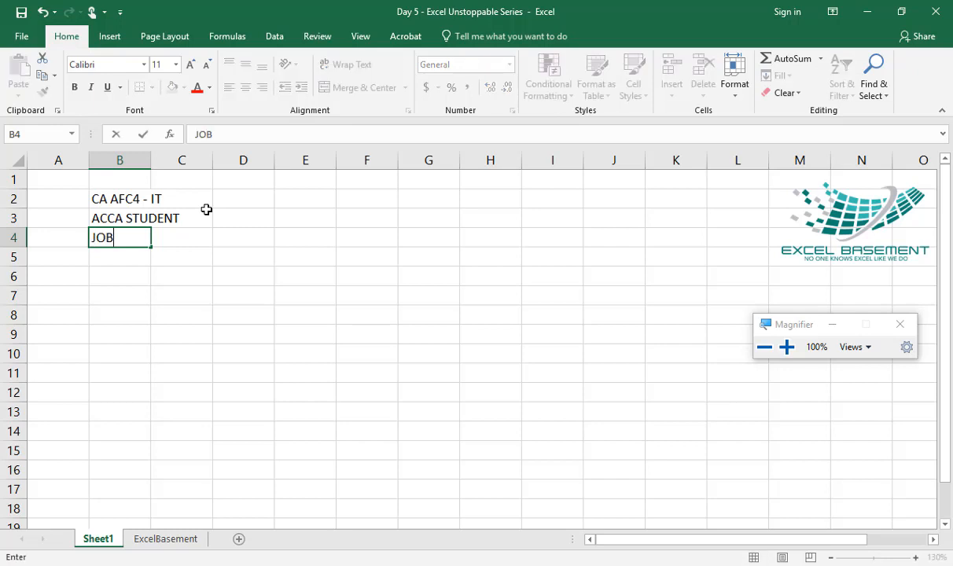
type(" - EXCEL ")
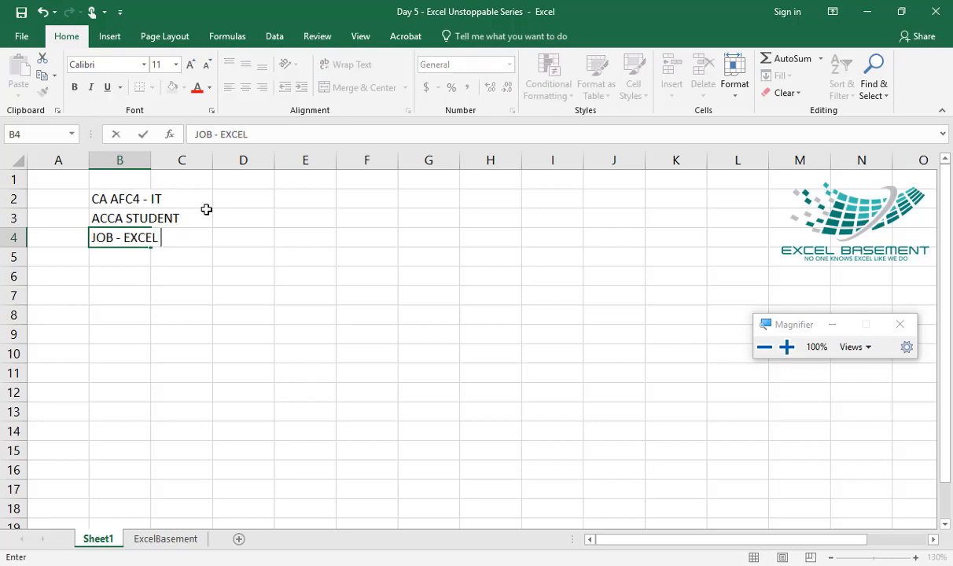
type("- PROFESSIONAL")
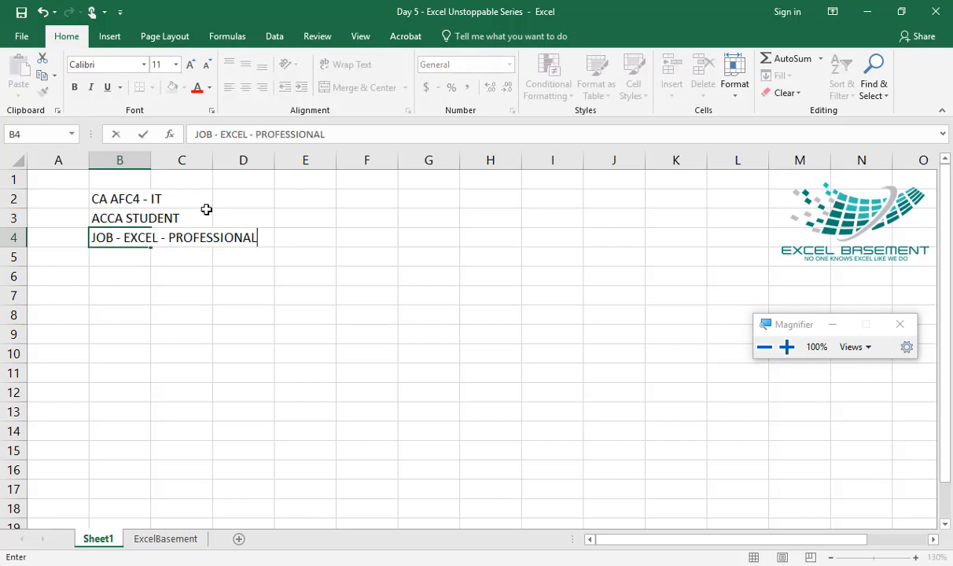
key("Return")
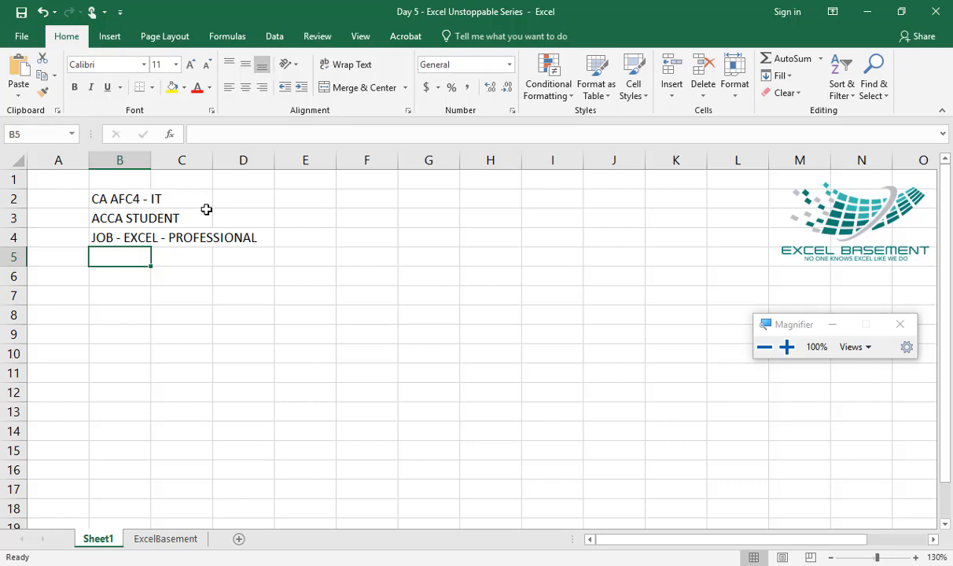
type("REVISION")
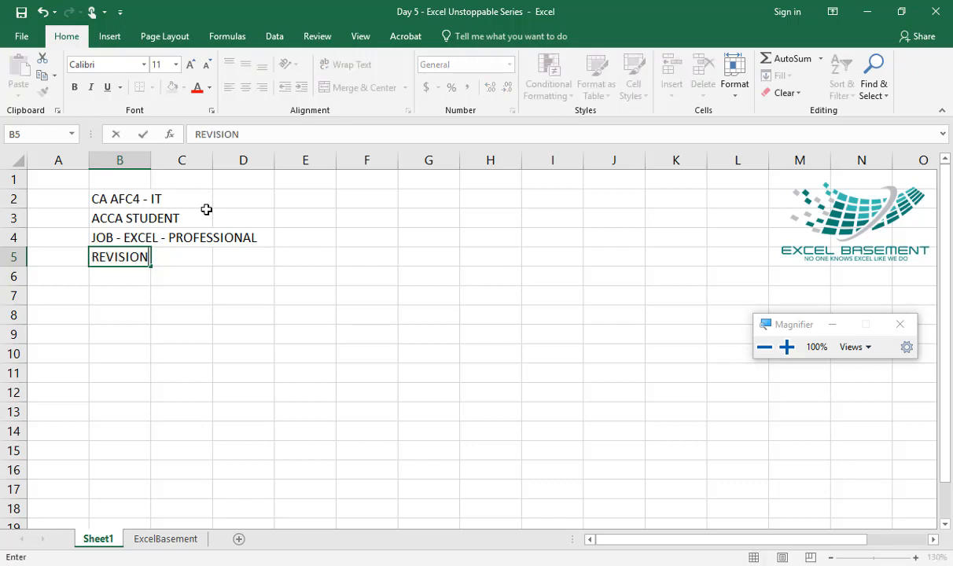
key("Return")
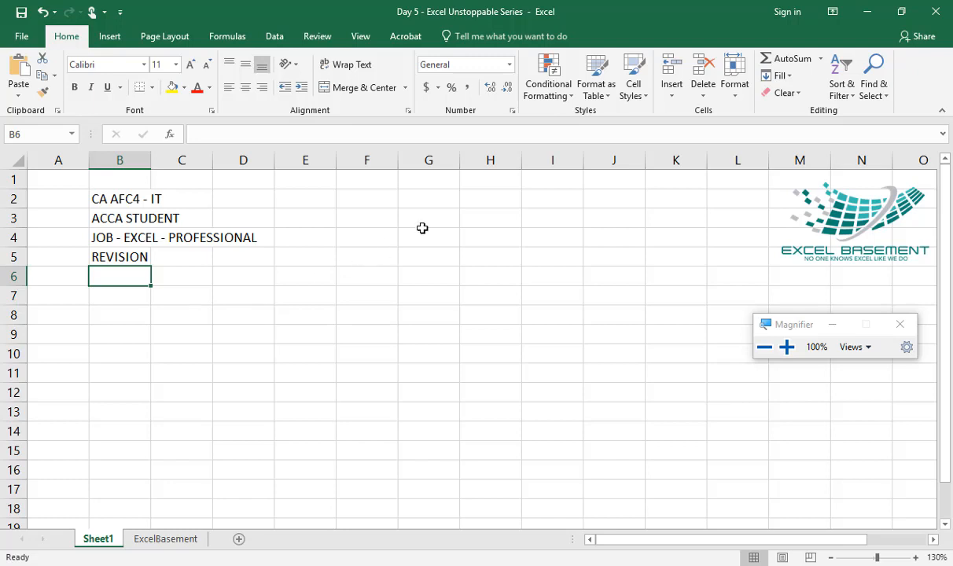
Step: Start a second list in column F by entering "Excel Desktop Version" in cell F2
left_click(343, 195)
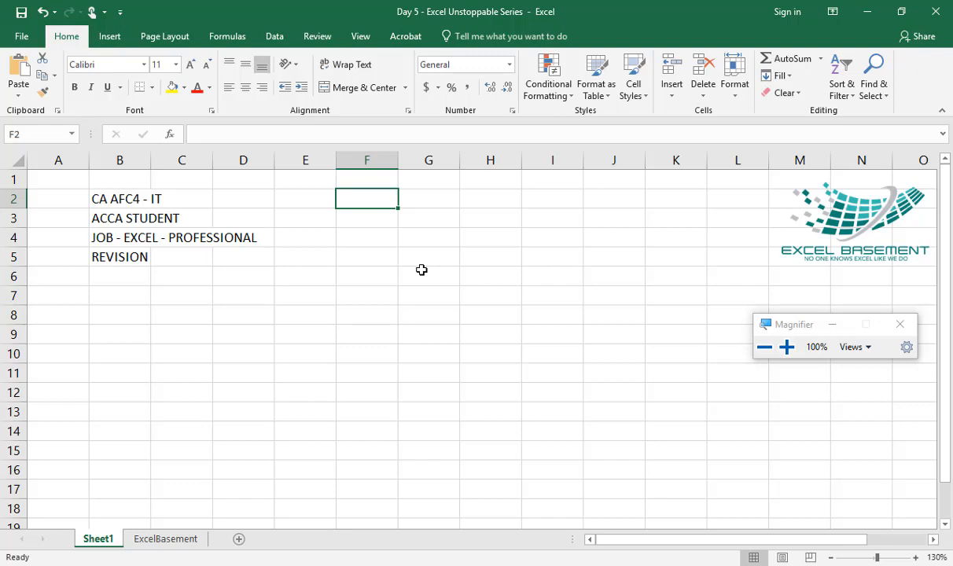
type("Excel")
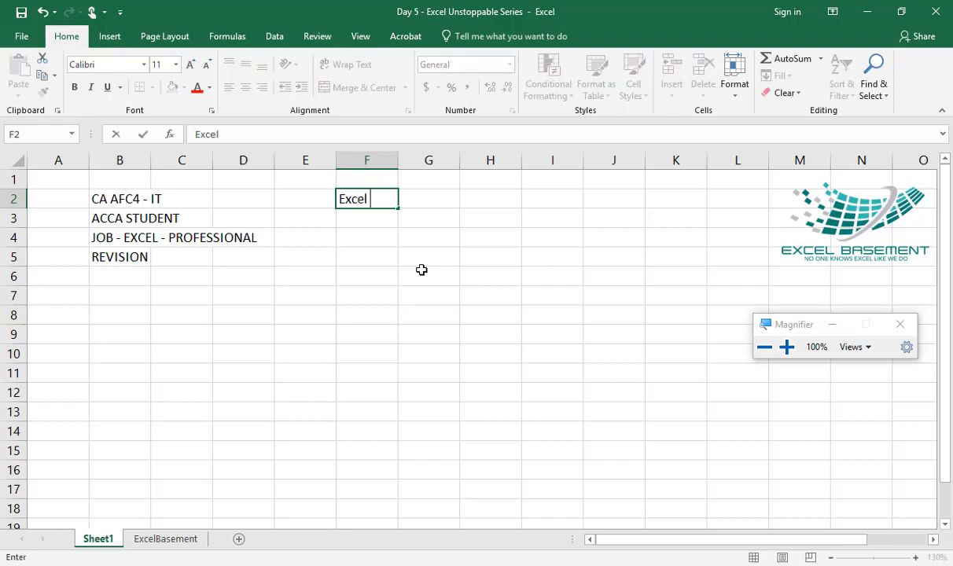
type("Desktop Version")
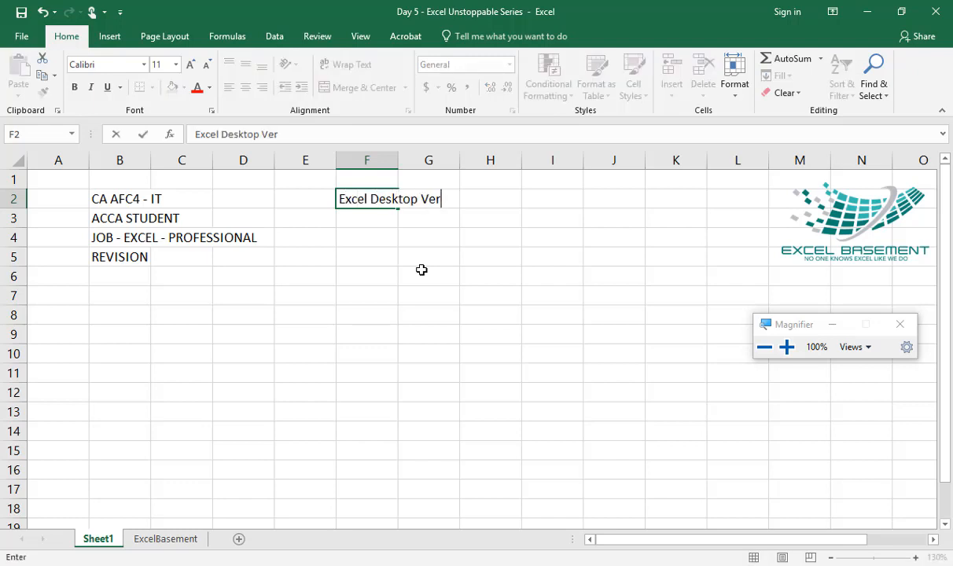
key("Return")
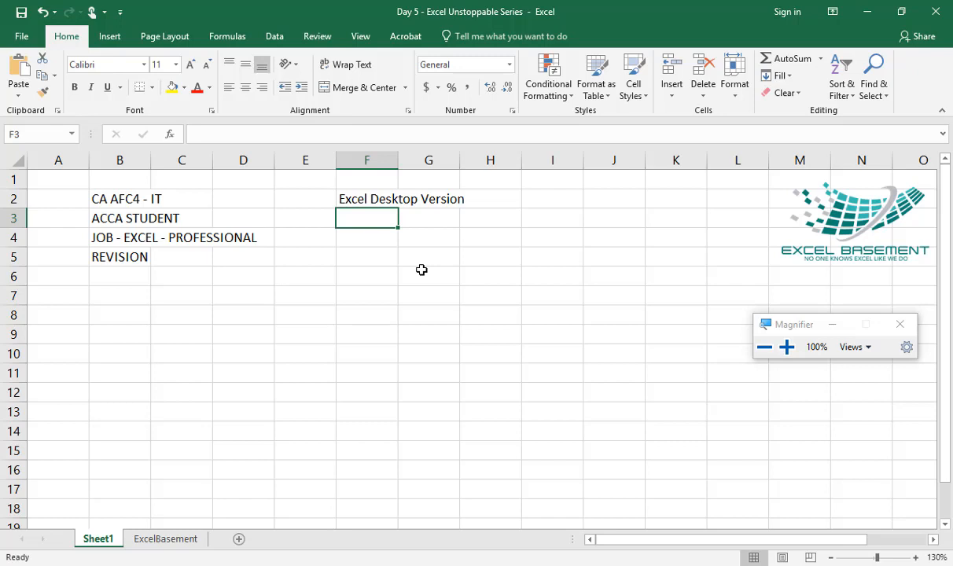
Step: Enter "Cloud based" in cell F3 below the desktop version entry
type("Cloud baded")
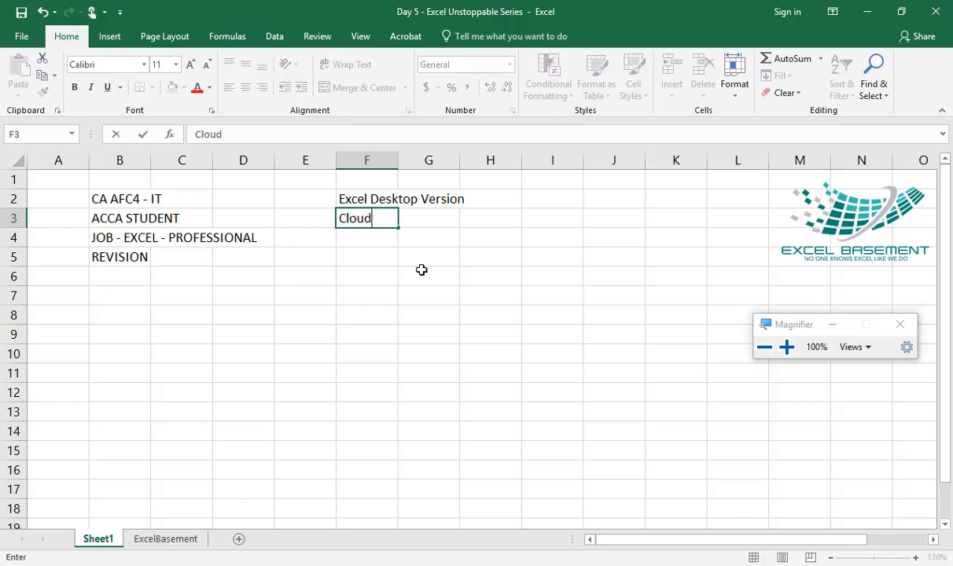
key("BackSpace")
key("BackSpace")
key("BackSpace")
type("sed")
key("Return")
Step: Enter "Office 365" in cell F4 and "Google spreadsheets" in cell F5
type("Office")
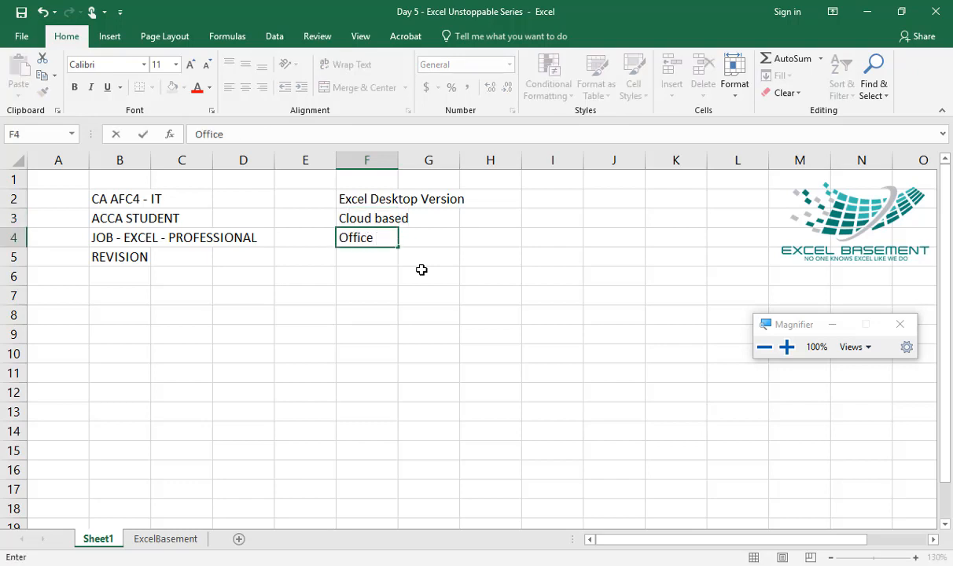
type(" 365")
key("Return")
type("G")
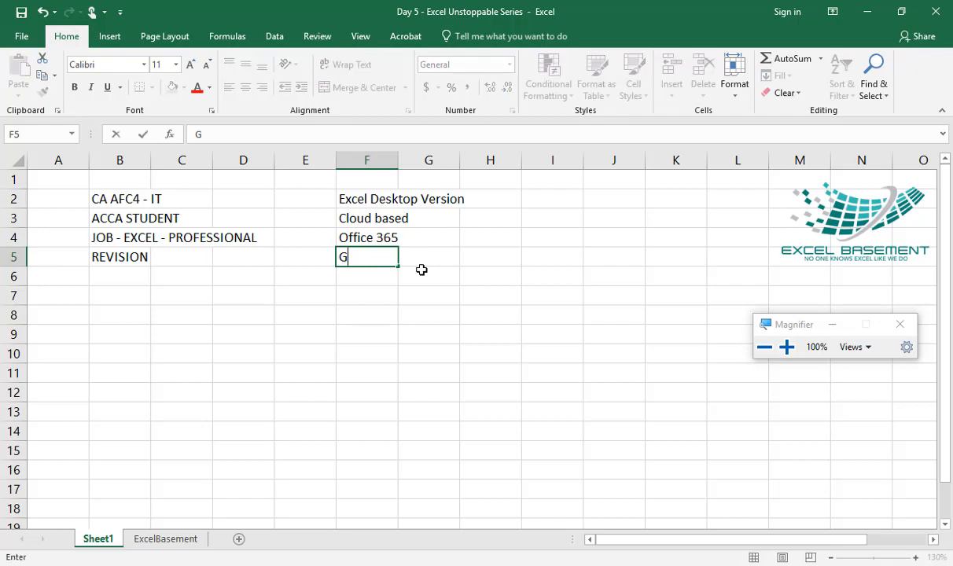
type("oogle spreadsheets")
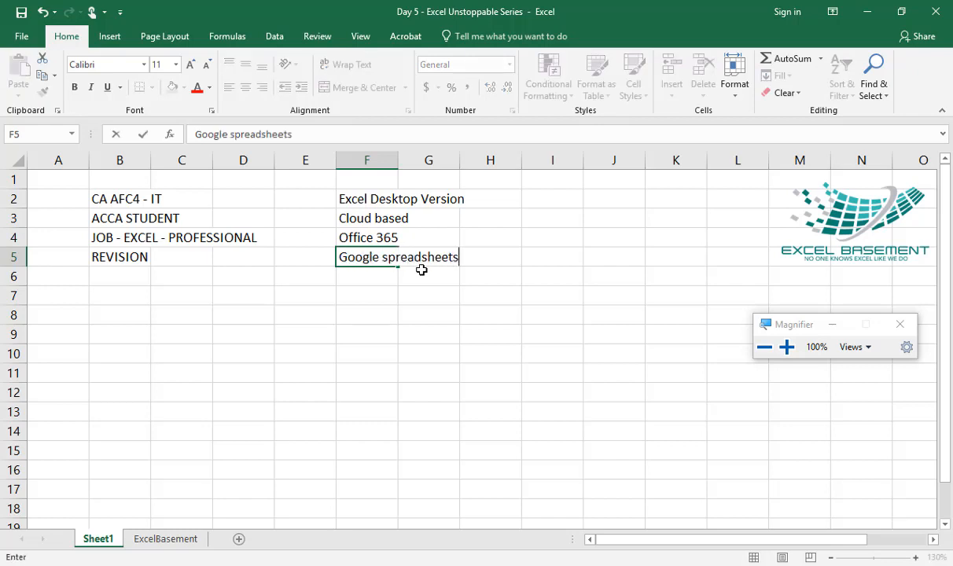
key("Return")
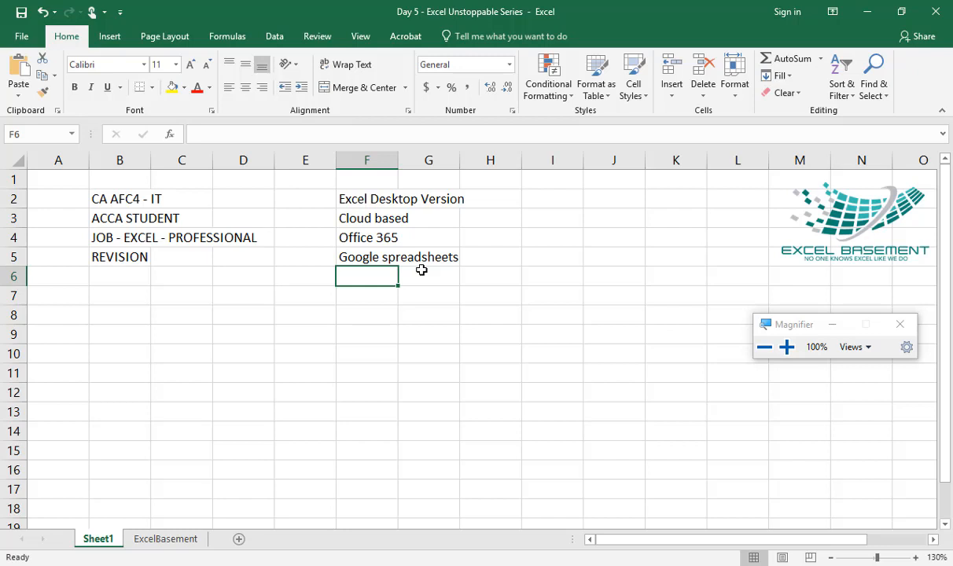
key("Up")
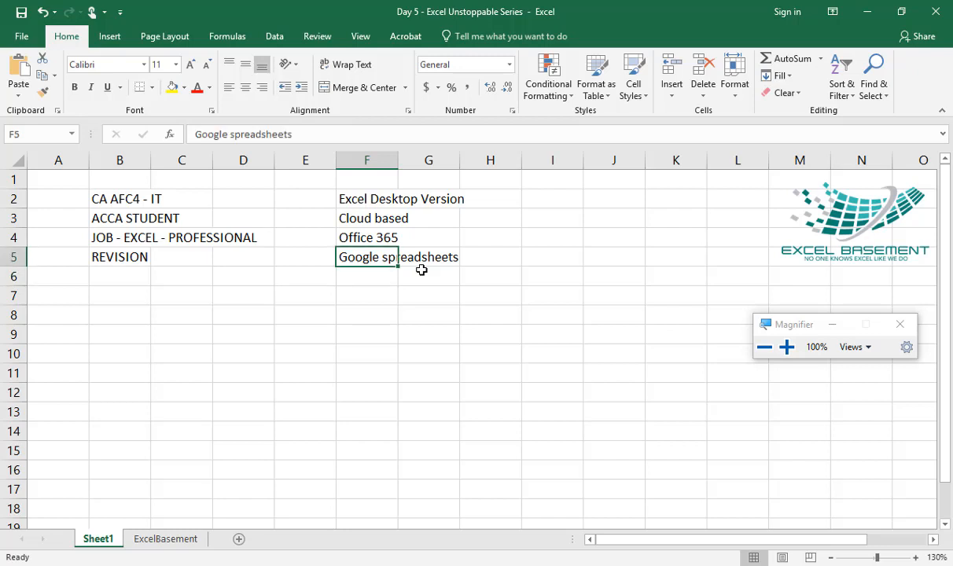
Step: Insert a new worksheet after Sheet1 and select its cell B2
left_click(239, 539)
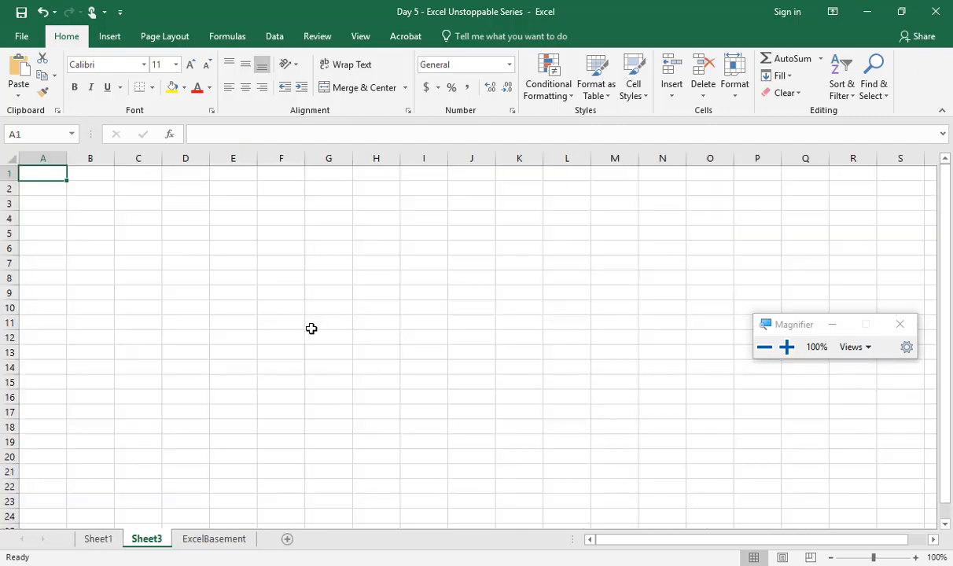
scroll(309, 329, "up", 5)
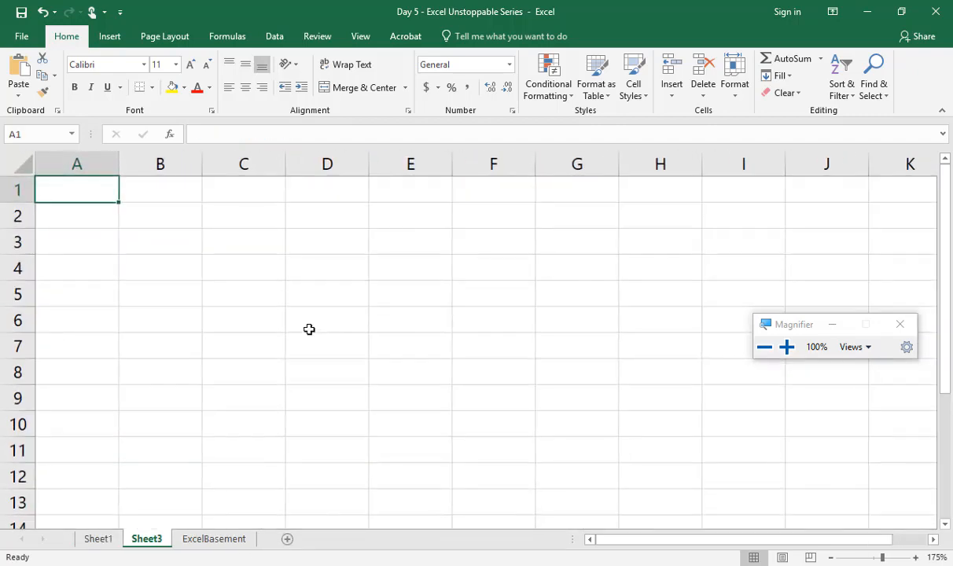
left_click(166, 212)
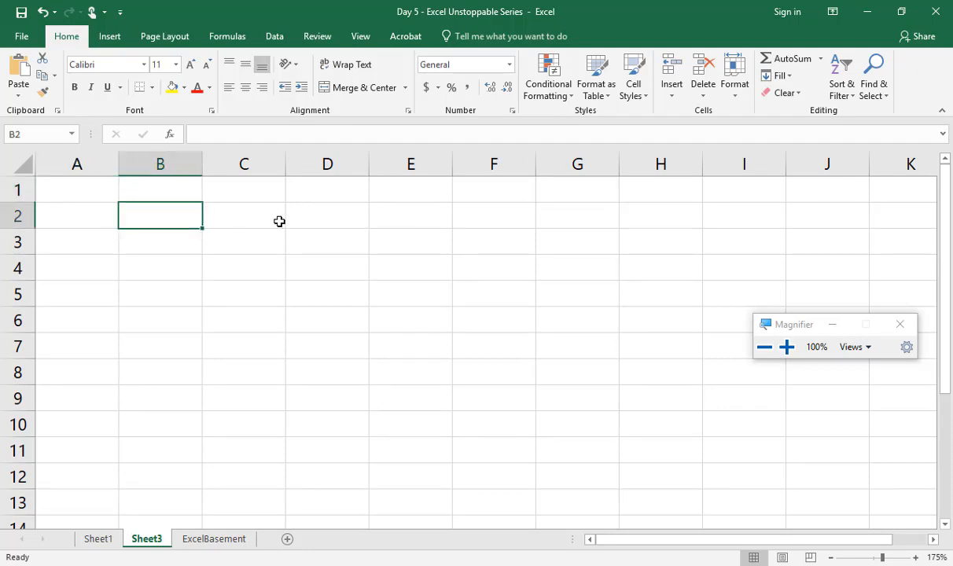
Step: List the roles "admin", "executive" and "Officer" in cells B2 to B4
type("admin")
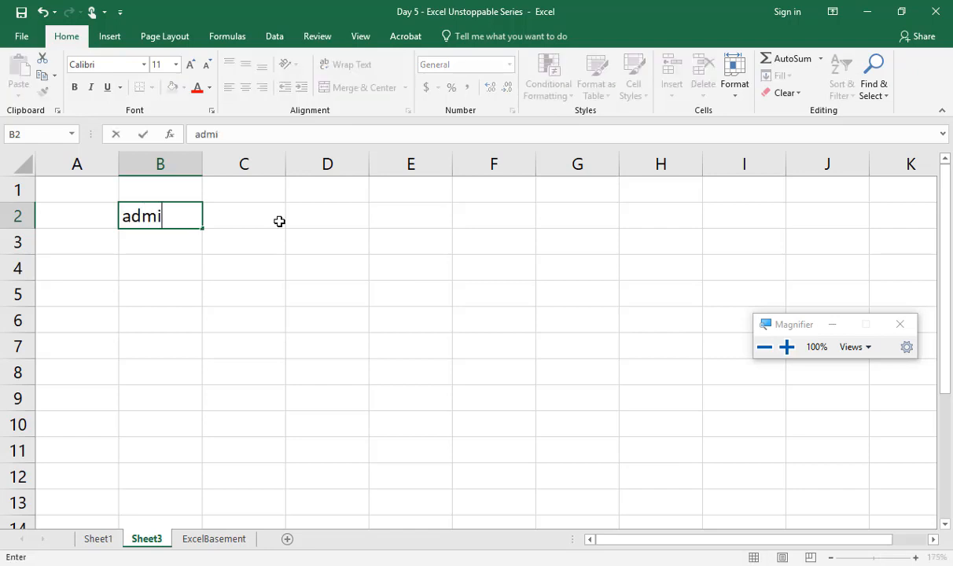
key("Return")
type("executive")
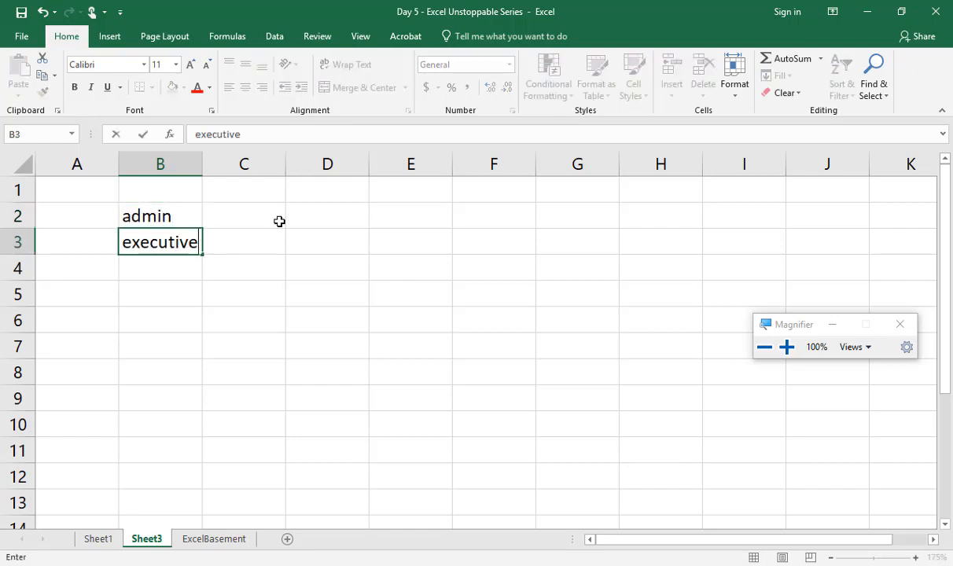
key("Return")
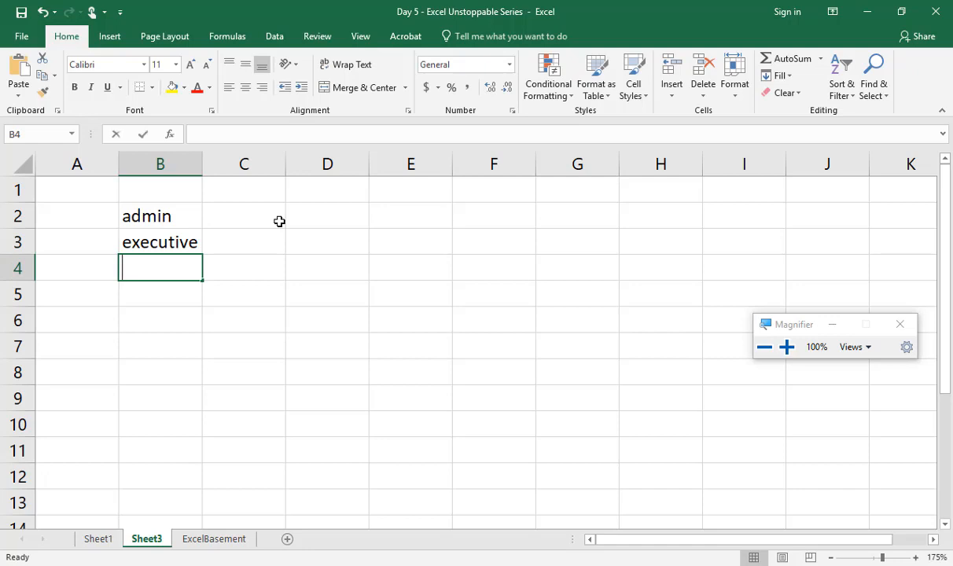
type("Officer")
key("Return")
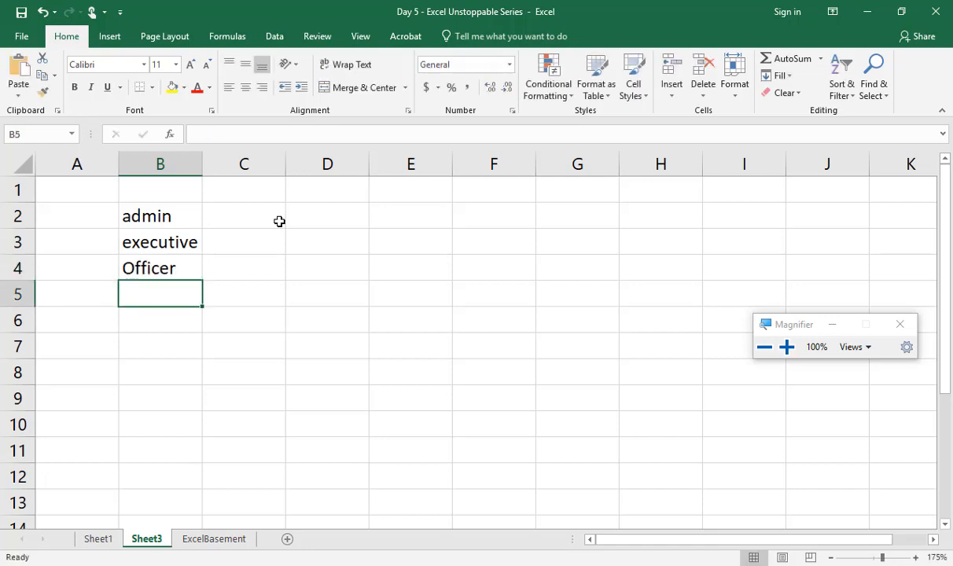
Step: Continue the role list with "Manager", "VP" and "CFO" in cells B5 to B7
type("Manager")
key("Return")
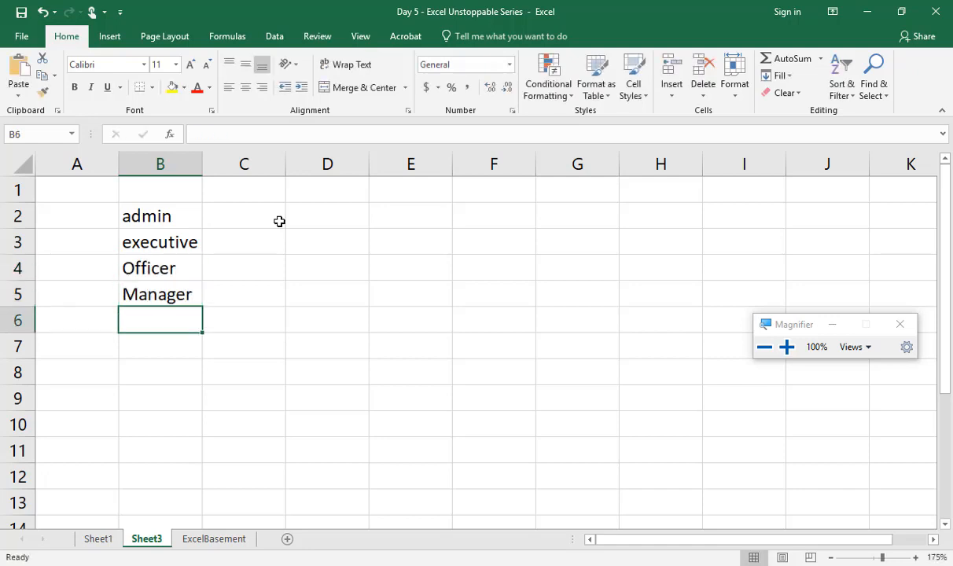
type("VP")
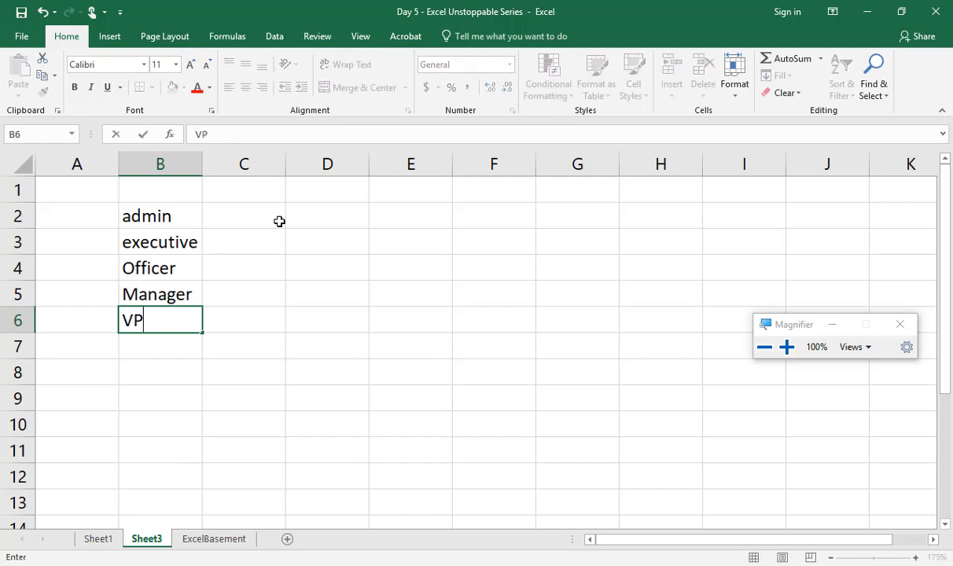
key("Return")
type("CFo")
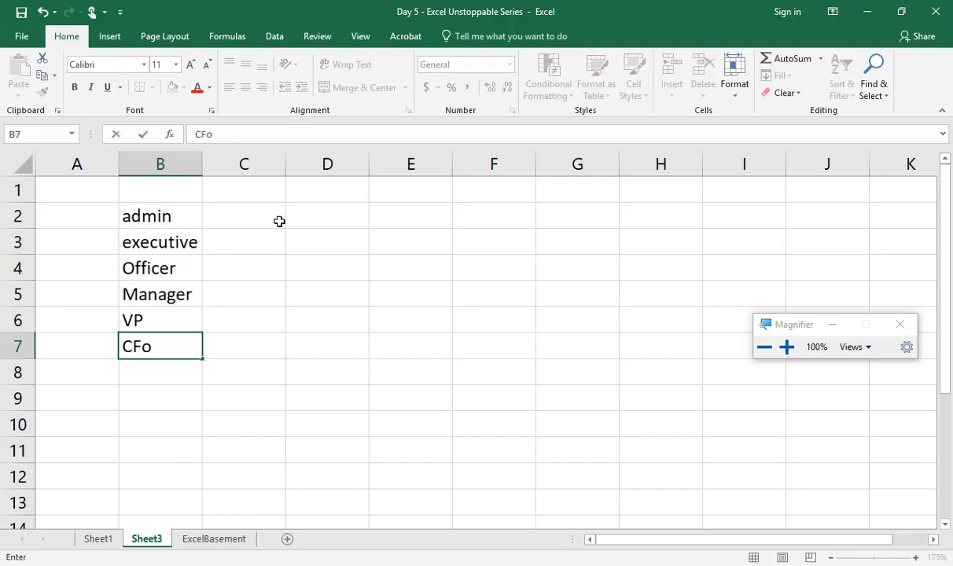
key("BackSpace")
type("O")
key("Return")
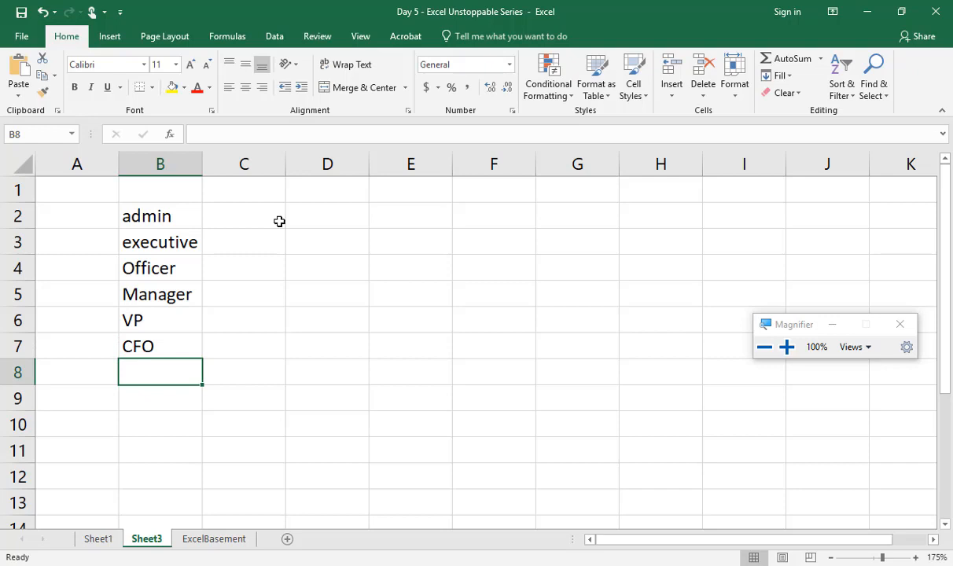
Step: Enter "1.3billion" in cell D2, level with the first role
key("Up")
key("Up")
key("Up")
key("Up")
key("Up")
key("Up")
key("Right")
key("Right")
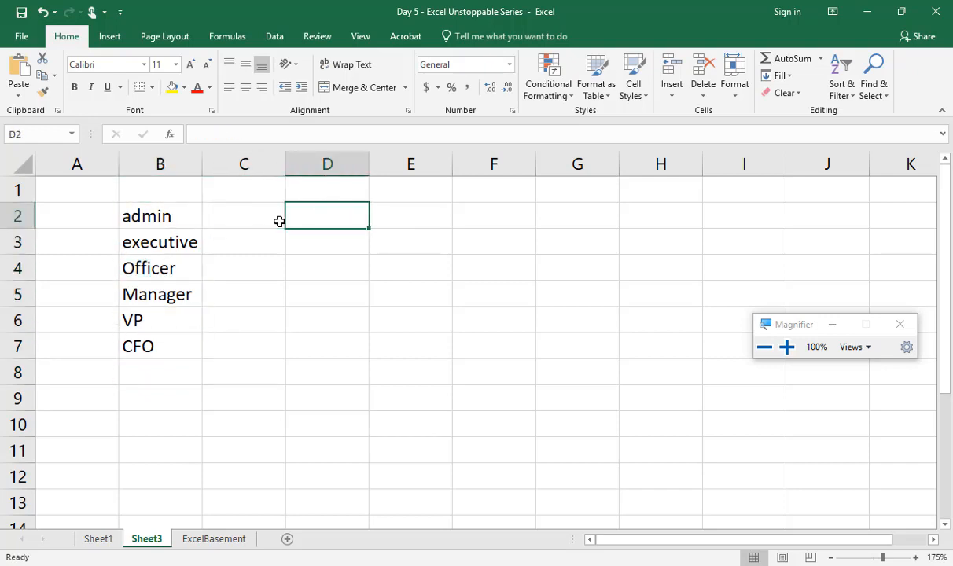
type("1.3")
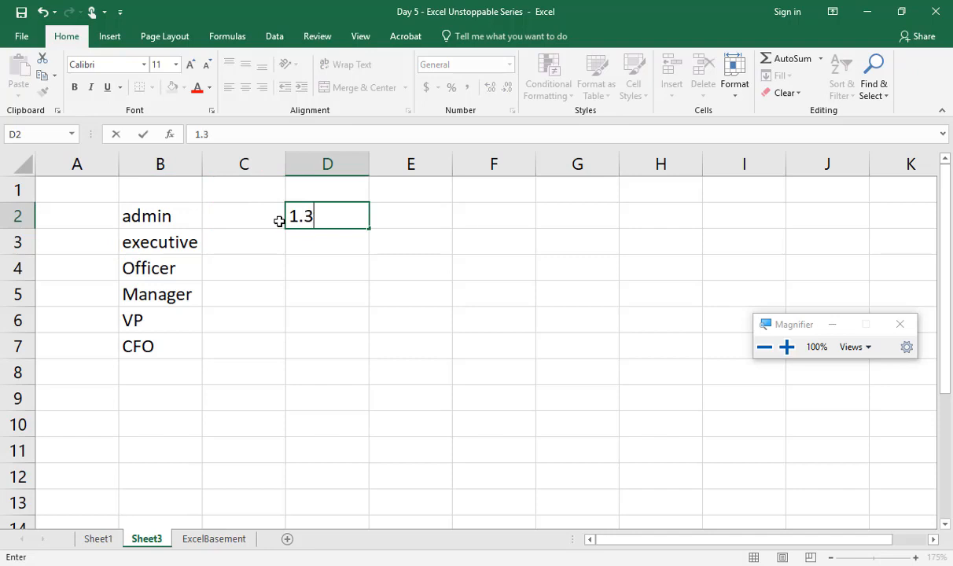
type("billiom")
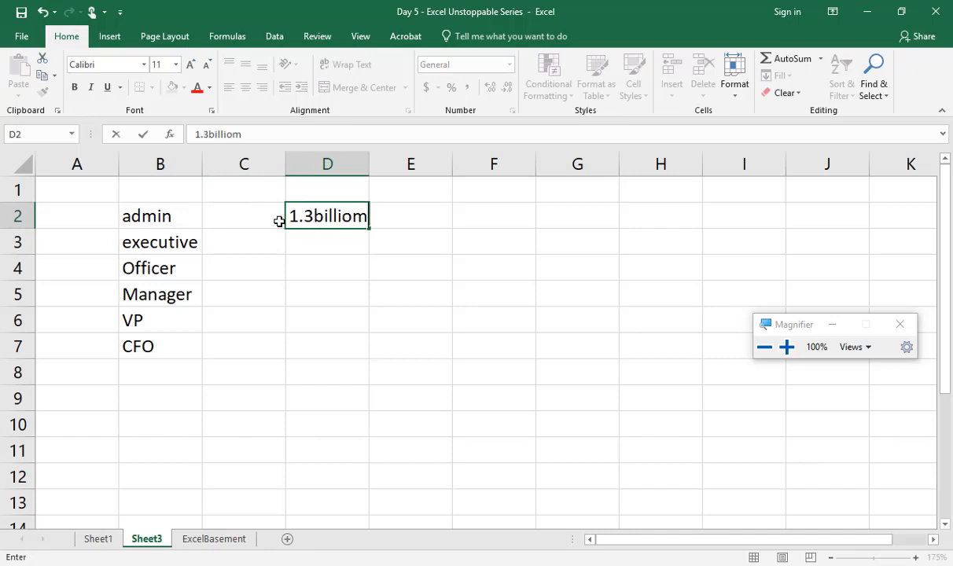
key("BackSpace")
type("n")
key("Return")
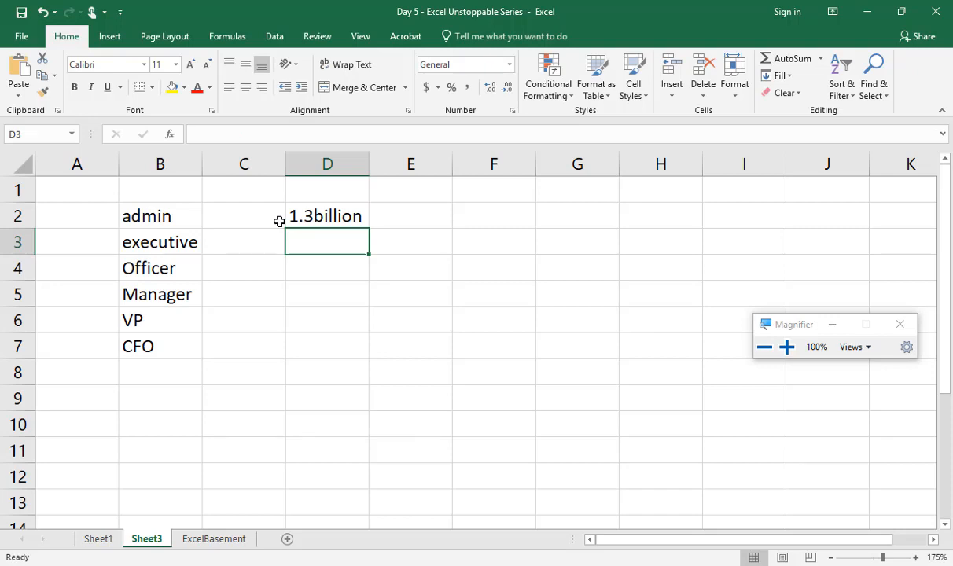
Step: Enter "Modern excel" in cell D4 and "Power family" in cell D5
left_click(350, 274)
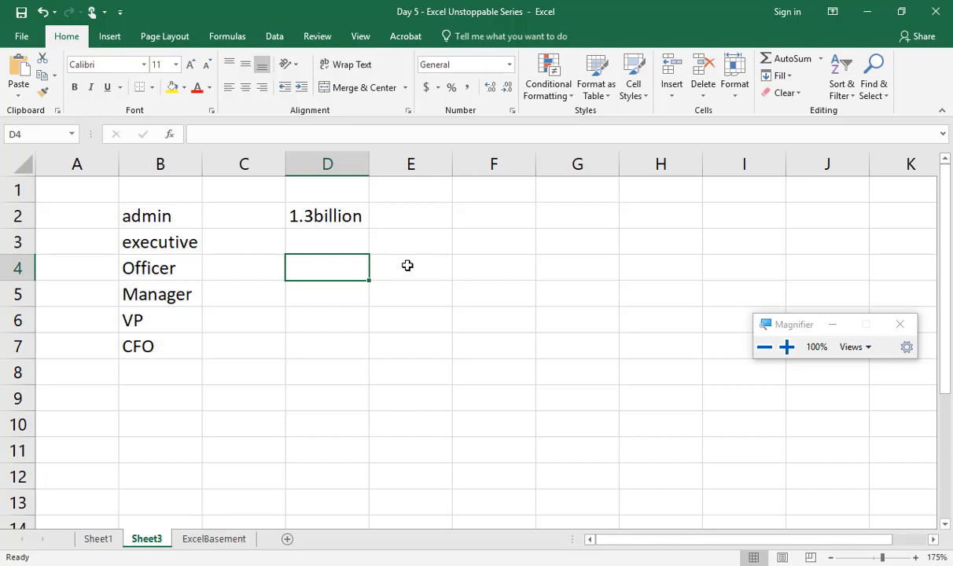
type("Modern")
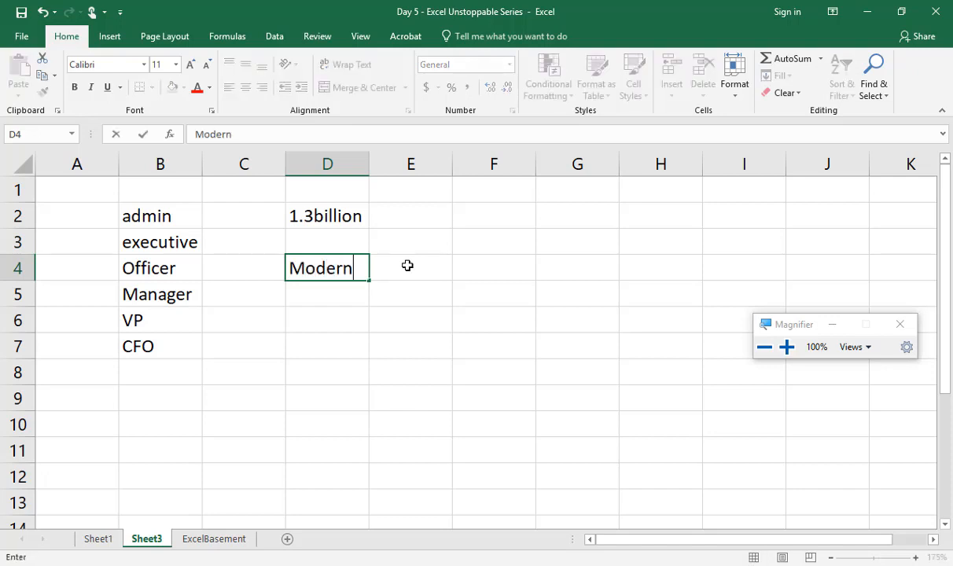
type(" excel")
key("Return")
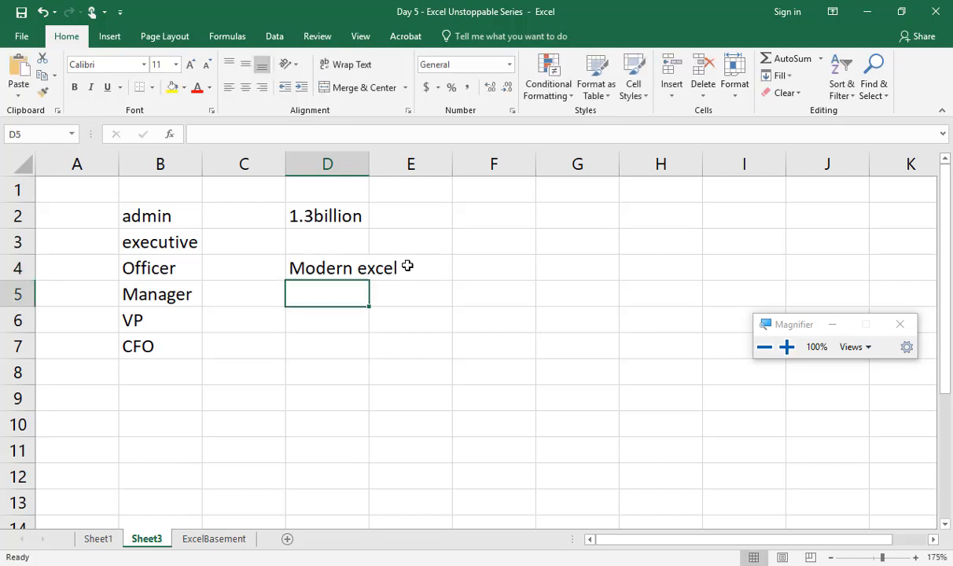
type("Power family")
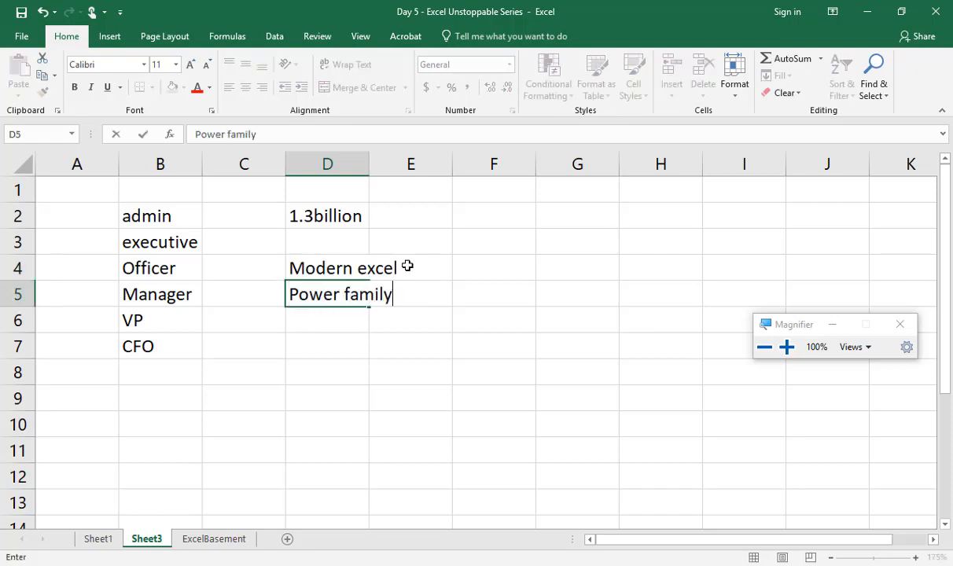
key("Return")
Step: Enter "Power pivot" in cell D6 and "power query" in cell D7
type("Pw")
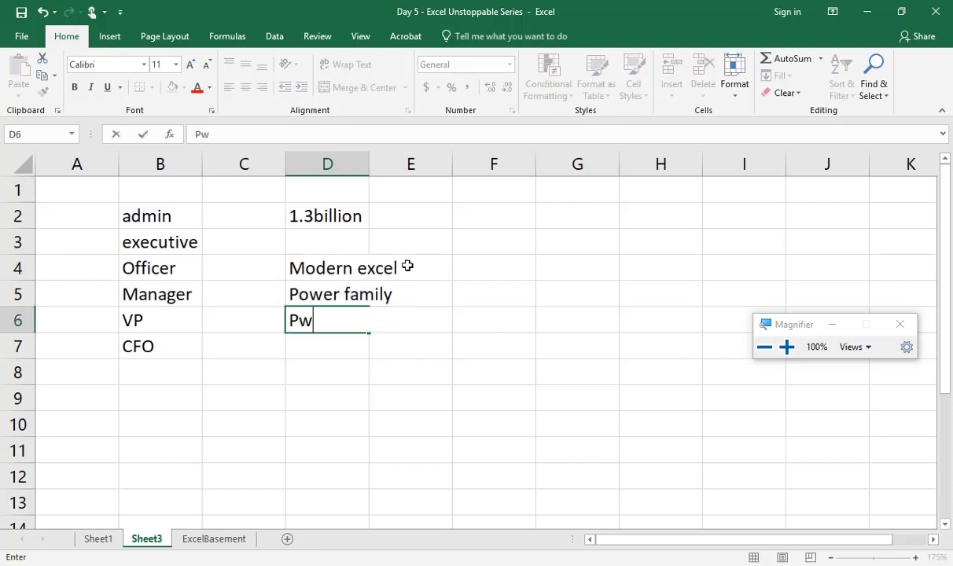
key("BackSpace")
type("ower pivot")
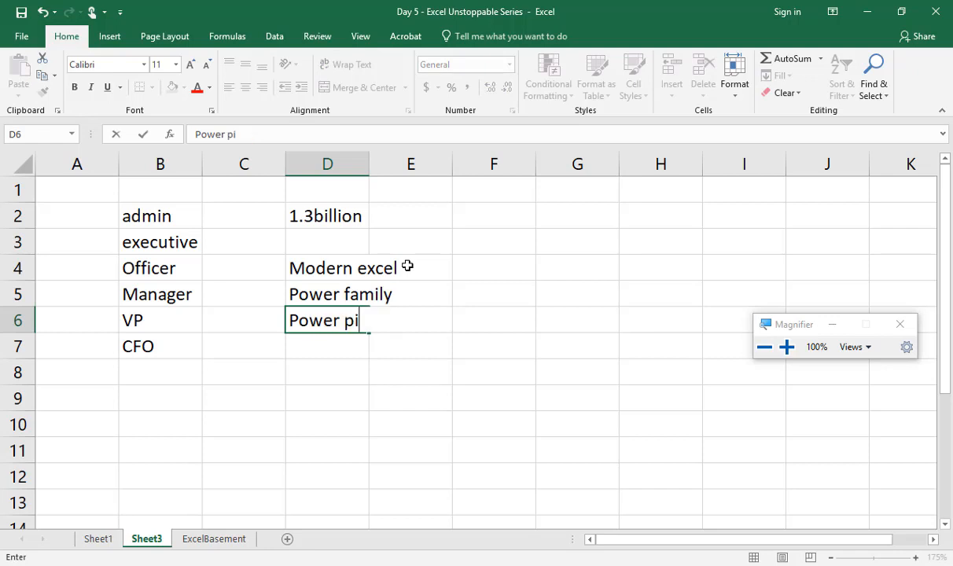
key("ctrl+Return")
key("Return")
type("powe")
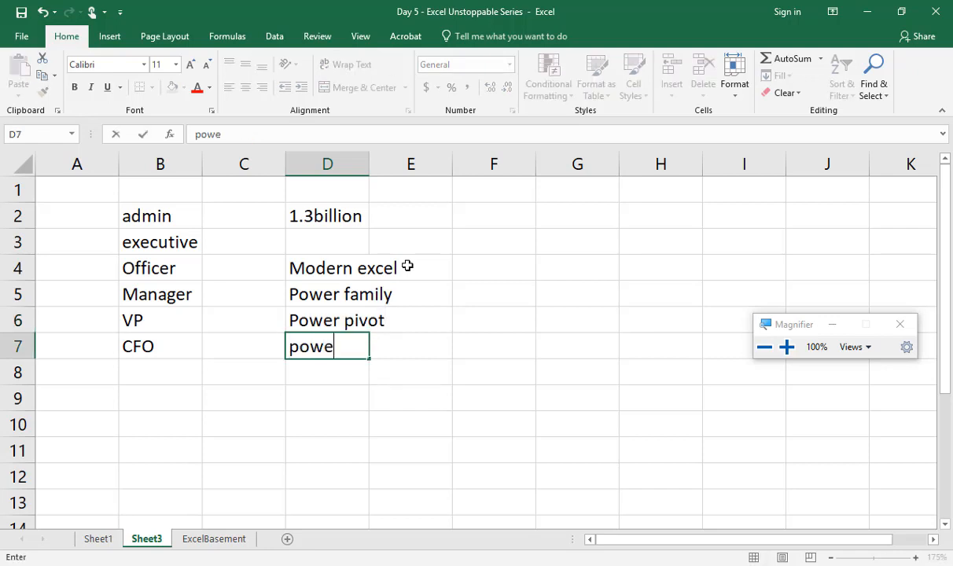
type("r query")
key("ctrl+Return")
key("Return")
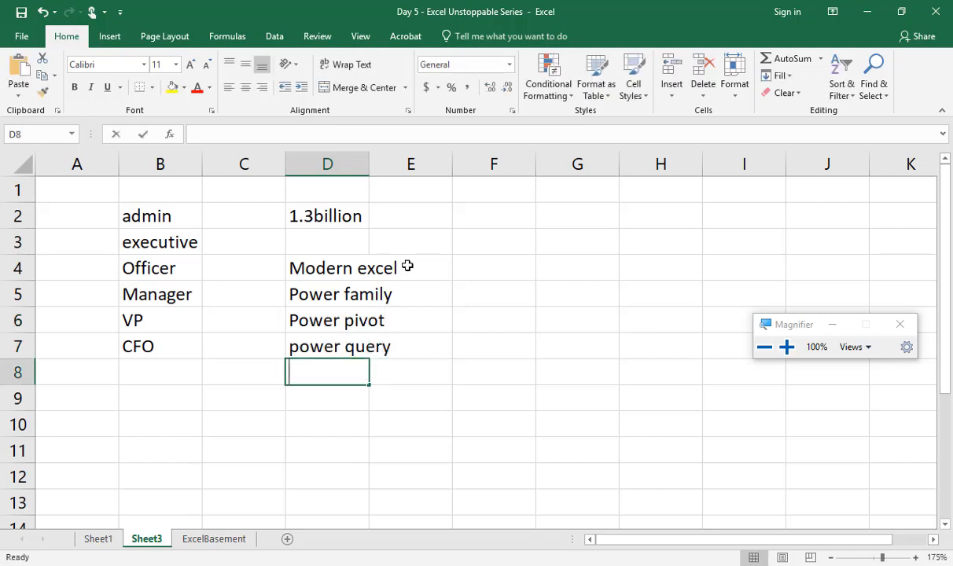
Step: Complete the Power family list with "power map" in cell D8 and "power view" in cell D9
type("pwer ma")
key("BackSpace")
key("BackSpace")
key("BackSpace")
key("BackSpace")
key("BackSpace")
key("BackSpace")
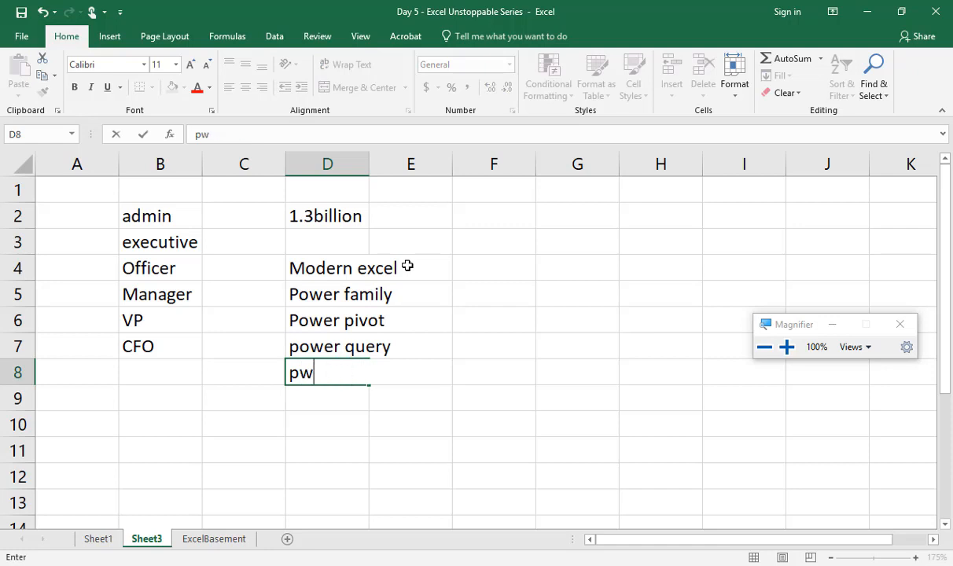
type("ower map")
key("Return")
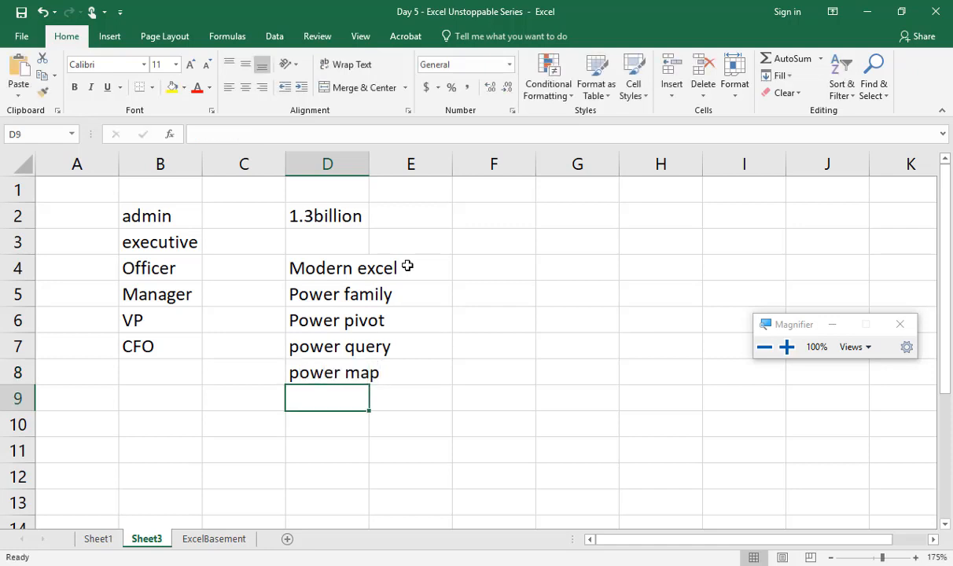
type("power view")
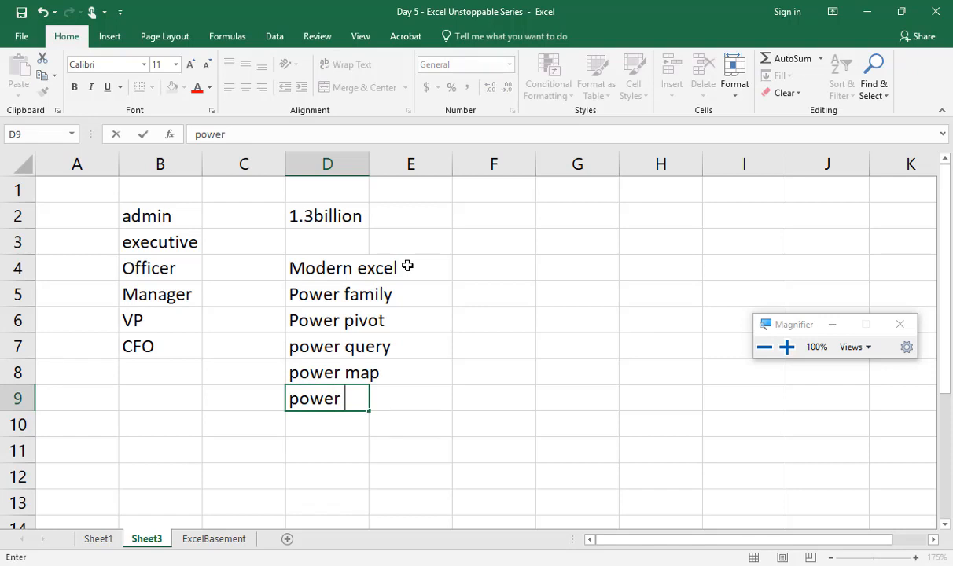
key("Return")
Step: Enter "power bi" in cell F5, on the same row as "Power family"
key("Down")
key("Up")
key("Up")
key("Up")
key("Up")
key("Up")
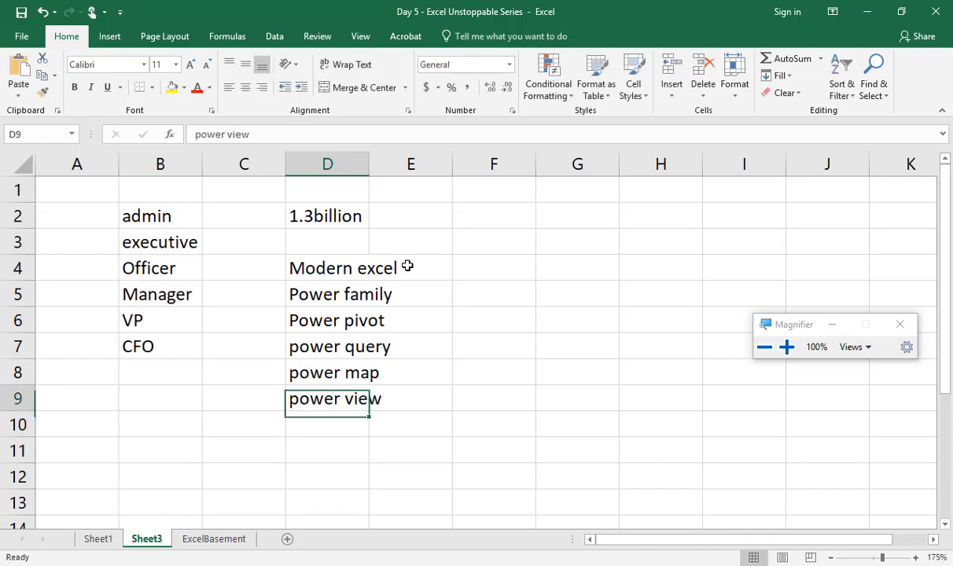
key("Up")
key("Right")
key("Right")
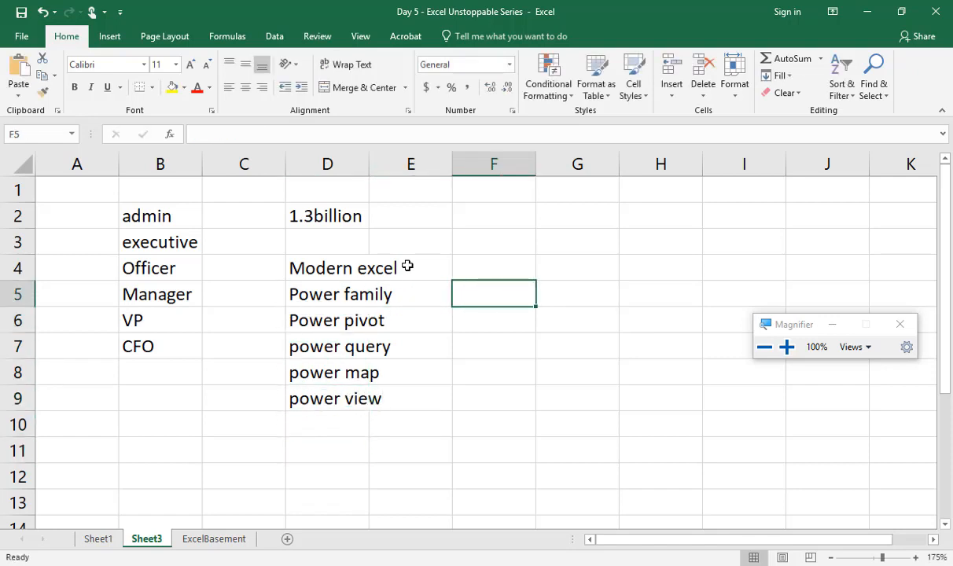
type("power bi")
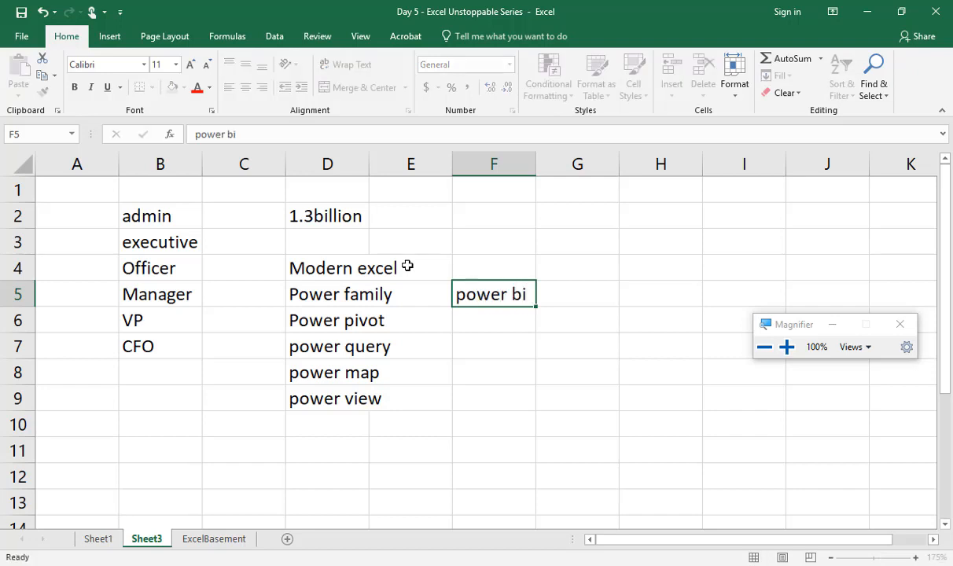
key("Return")
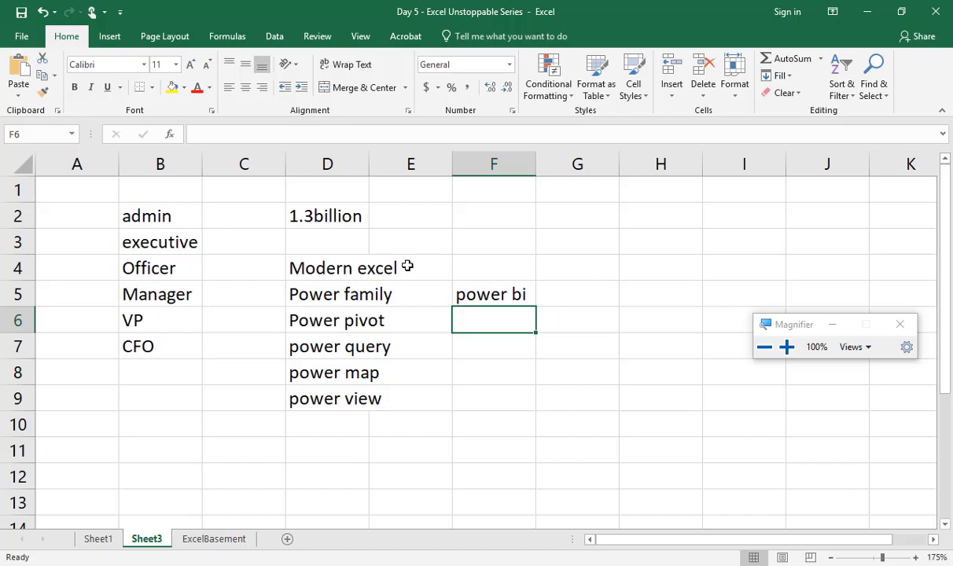
Step: Insert a new worksheet after Sheet3 and enter "QAT" in its cell A1
left_click(288, 539)
scroll(290, 277, "up", 4, "ctrl")
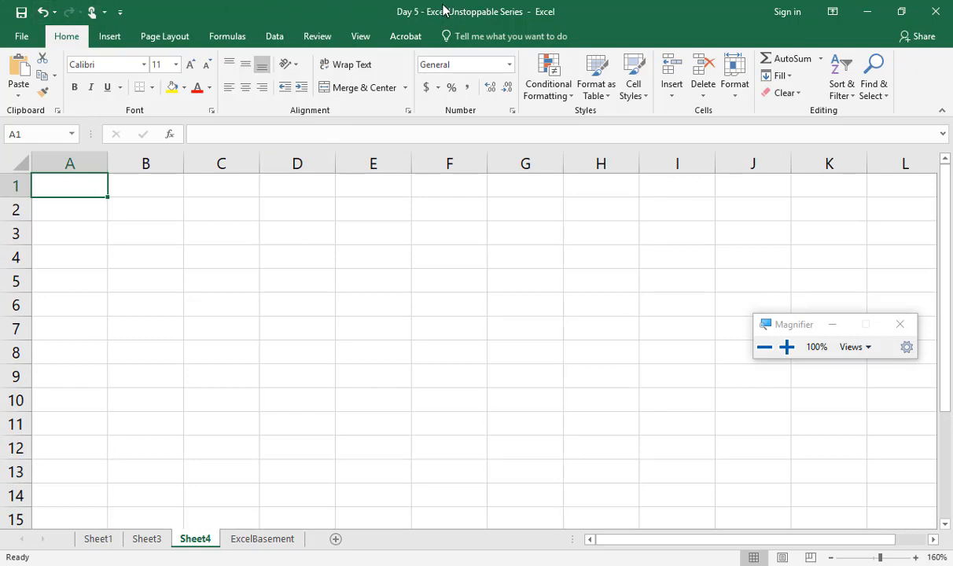
key("super+plus")
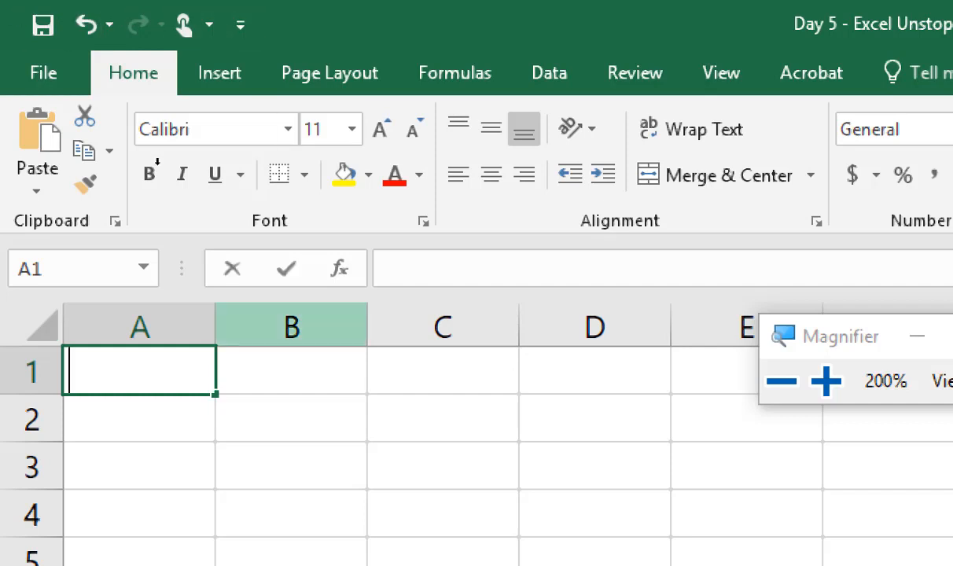
type("QAT")
key("Return")
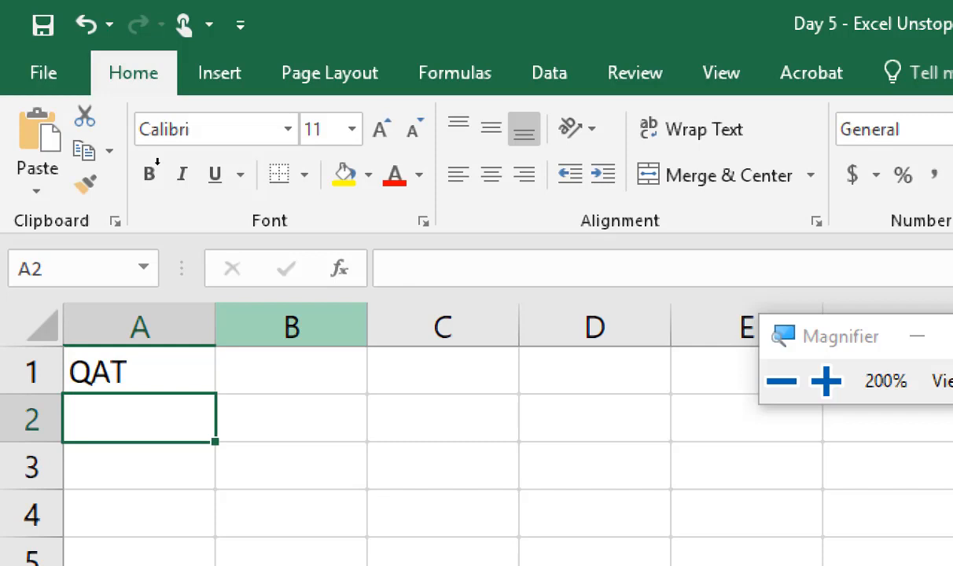
Step: Spell out the abbreviation by entering "quick access toolbar" in cell A2
type("quick acce")
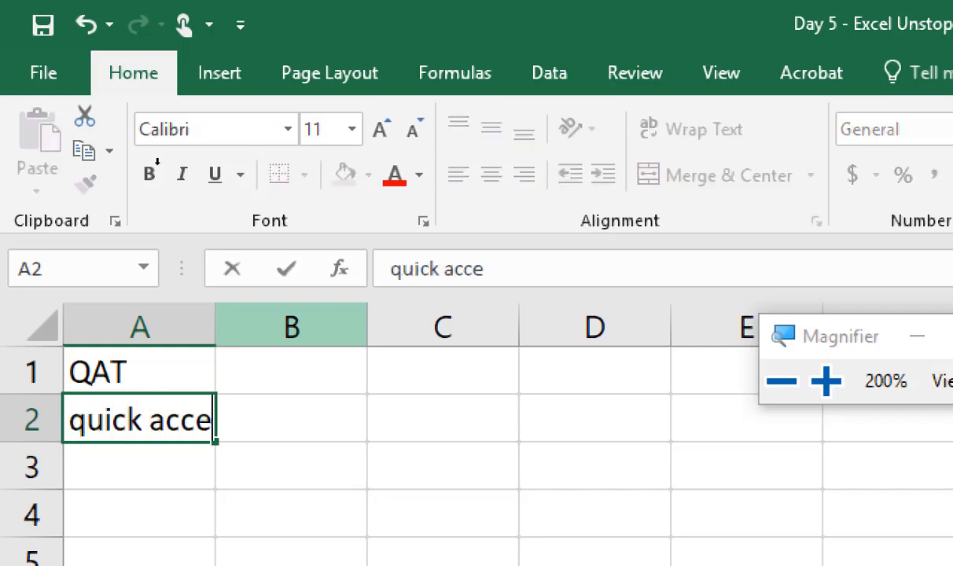
type("ss toolbar")
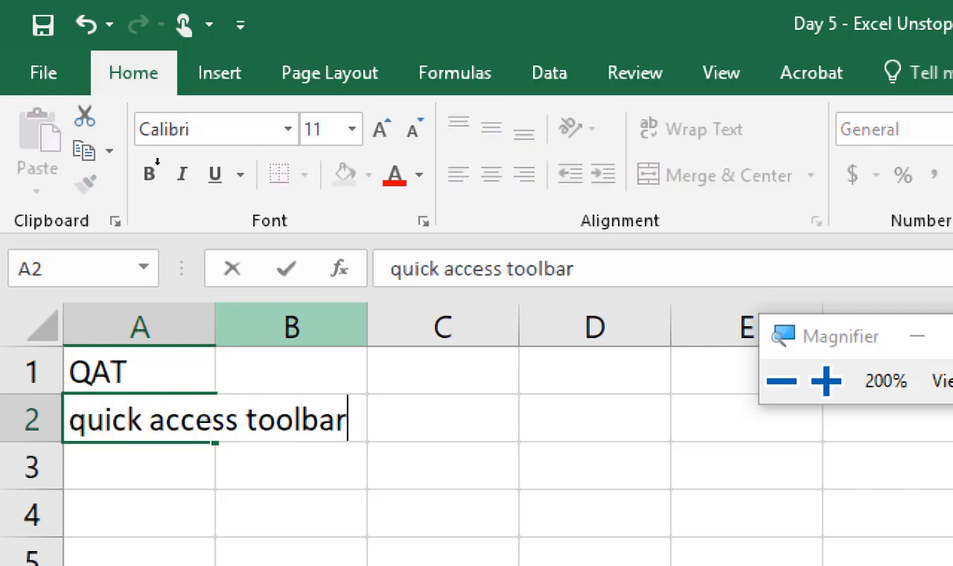
key("Return")
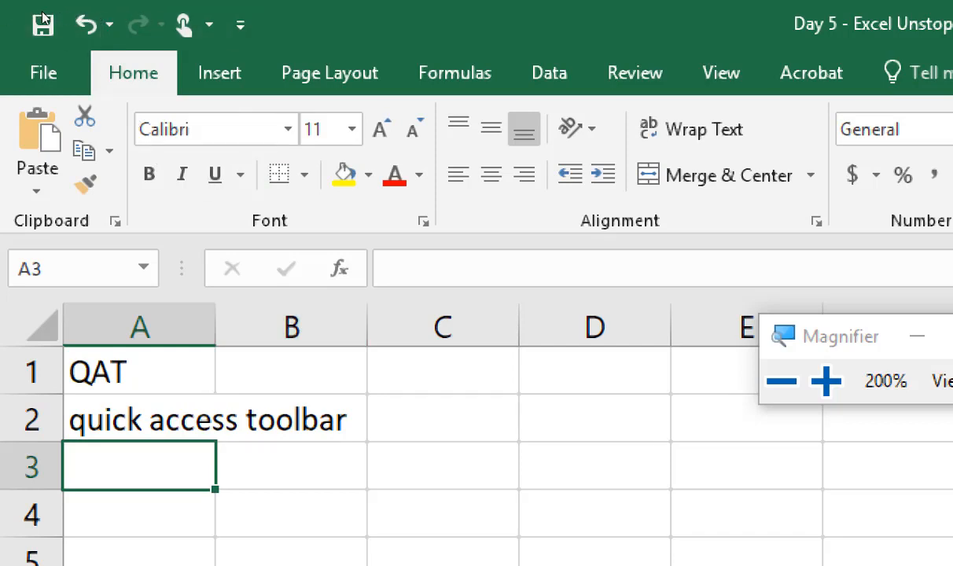
Step: Browse the full All Commands list available for customizing the Quick Access Toolbar
left_click(240, 24)
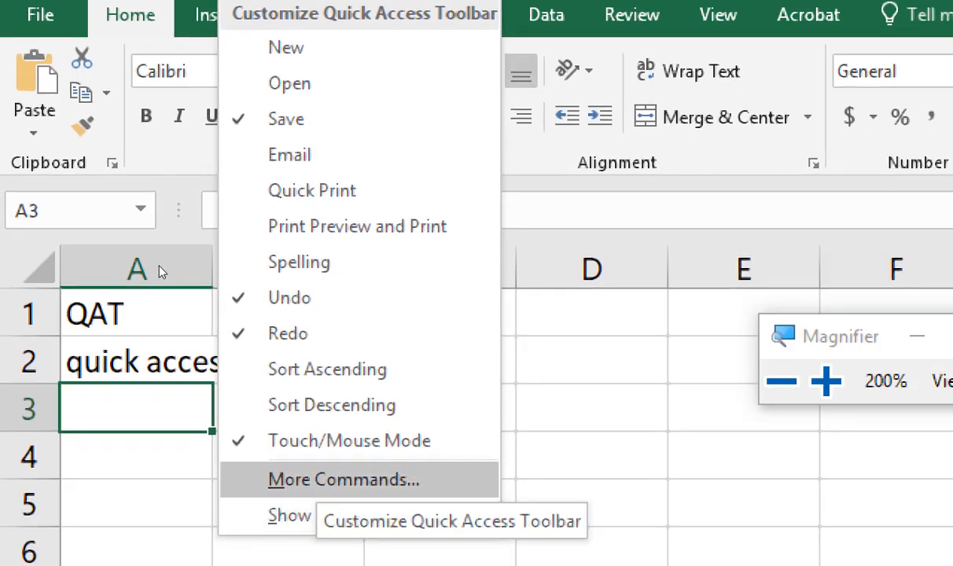
left_click(320, 480)
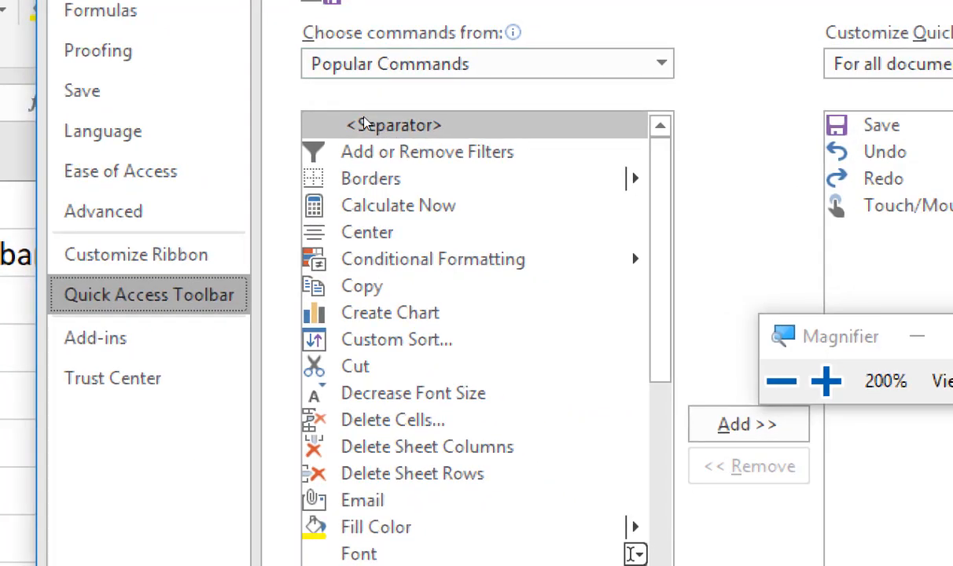
left_click(660, 64)
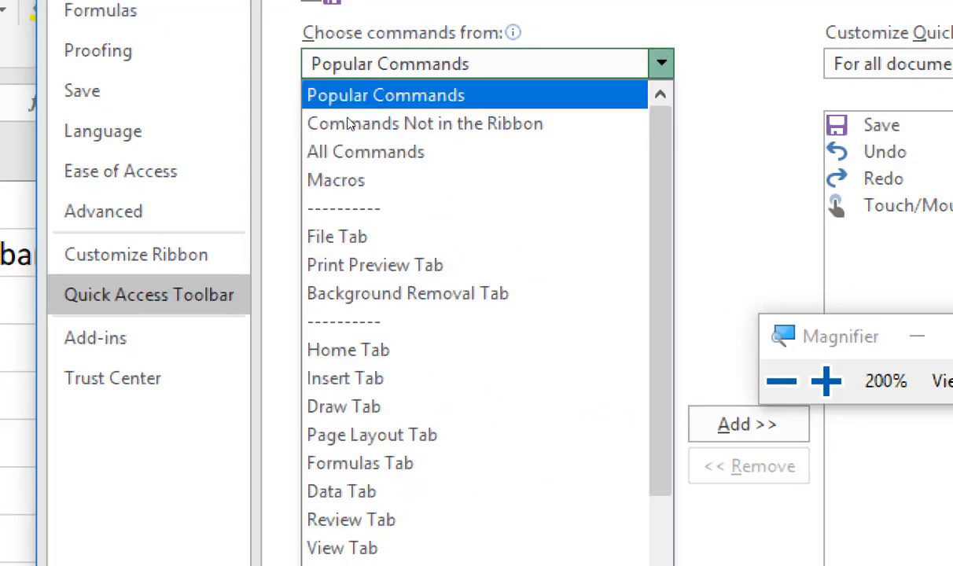
left_click(330, 158)
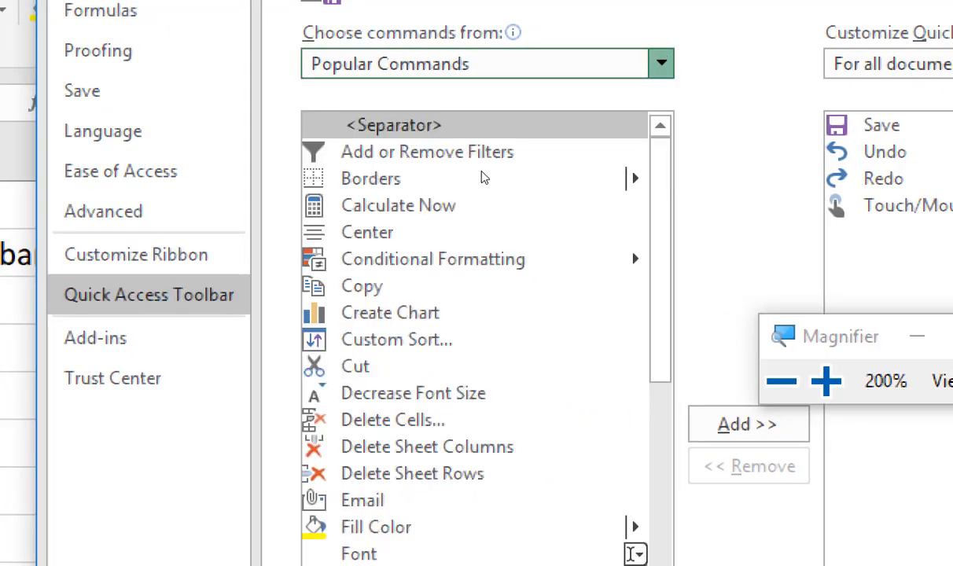
scroll(481, 181, "down", 20)
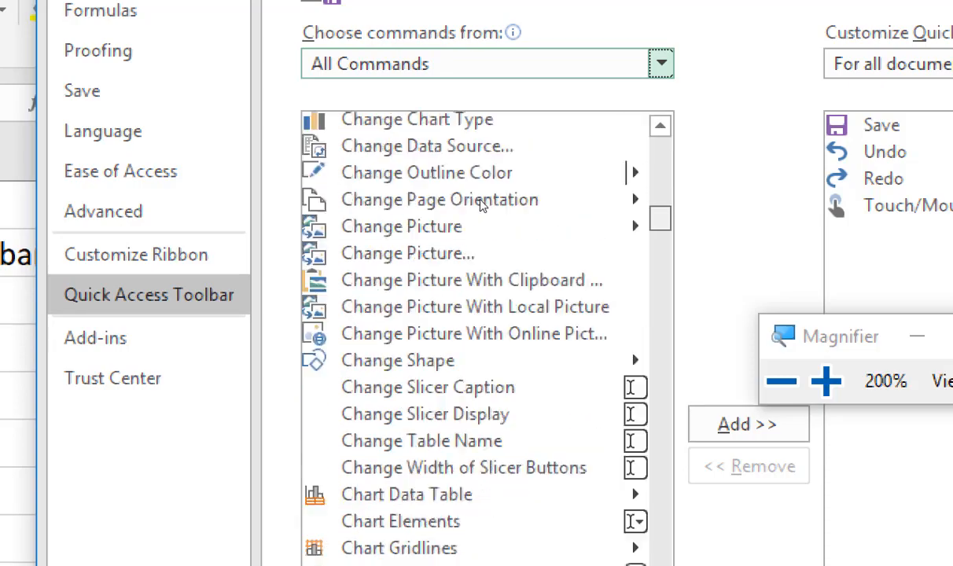
scroll(476, 252, "down", 20)
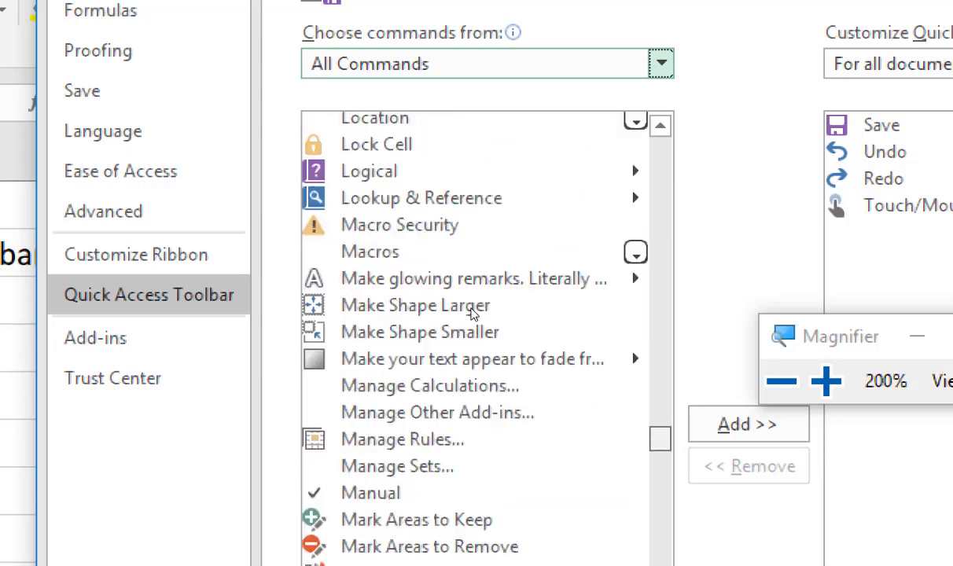
scroll(474, 337, "up", 20)
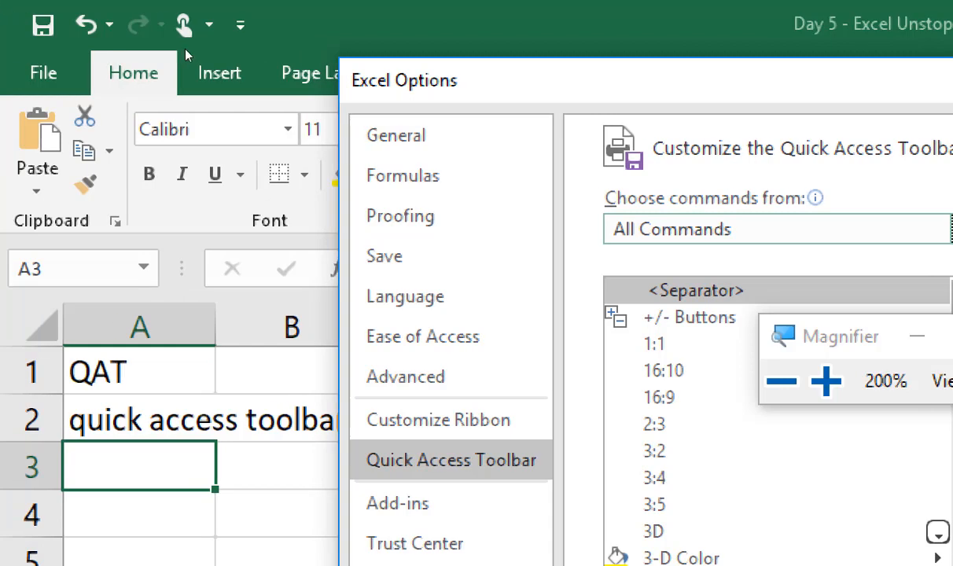
Step: Compare the customization dialog with the current Quick Access Toolbar and close the dialog without applying changes
left_click_drag(458, 123, 604, 295)
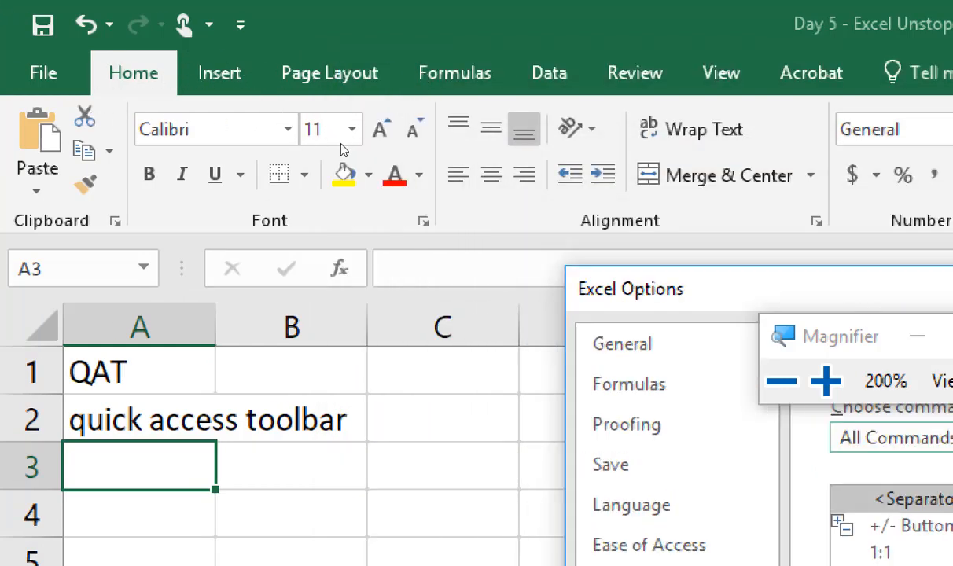
left_click_drag(681, 289, 581, 226)
left_click_drag(228, 87, 133, 35)
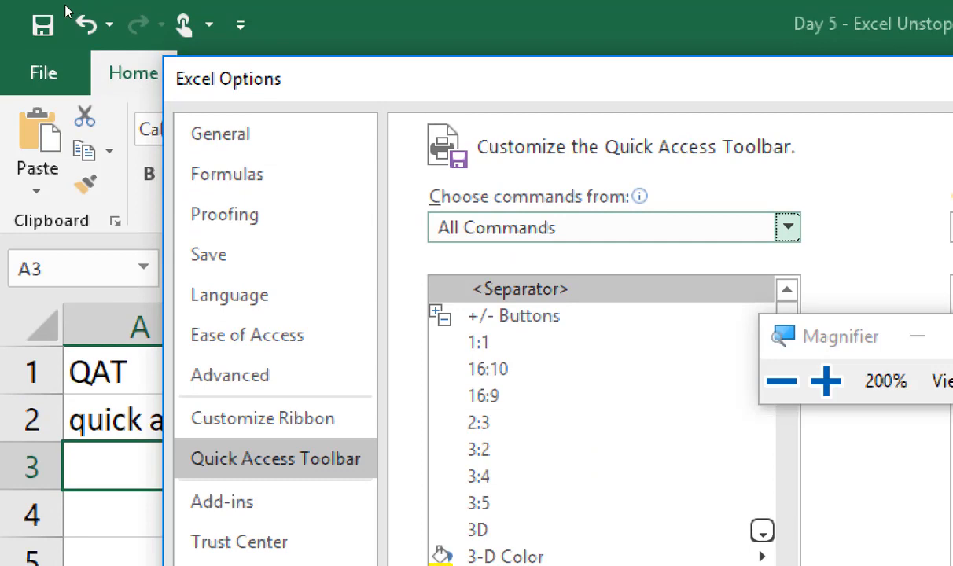
key("super+minus")
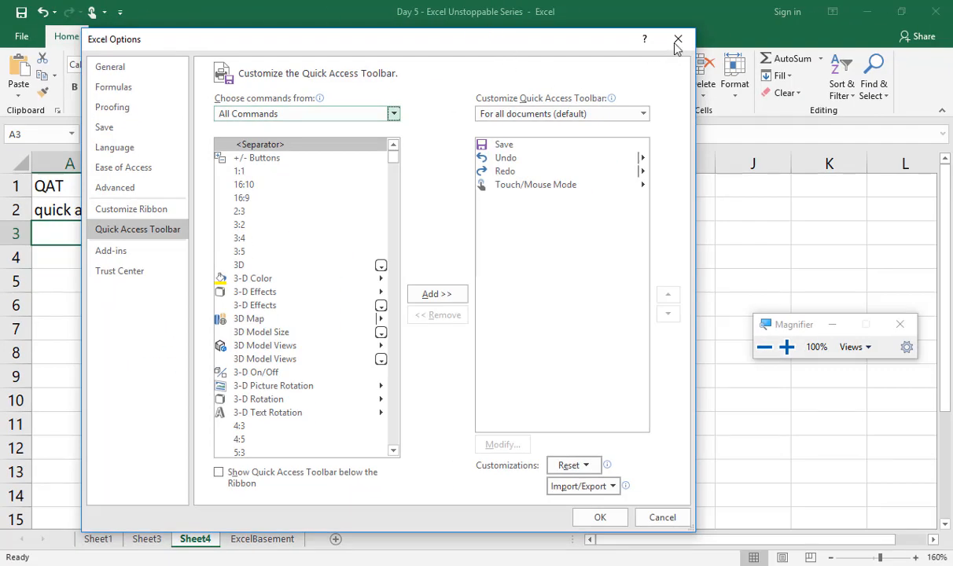
left_click(677, 38)
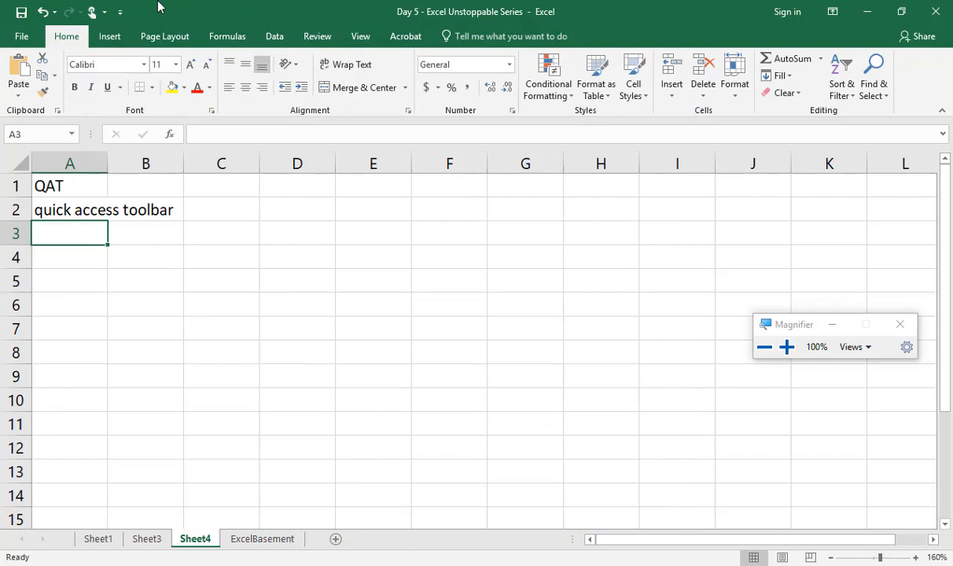
Step: Review the workbook's Info page and its Protect Workbook options, and return to the worksheet
key("super+equal")
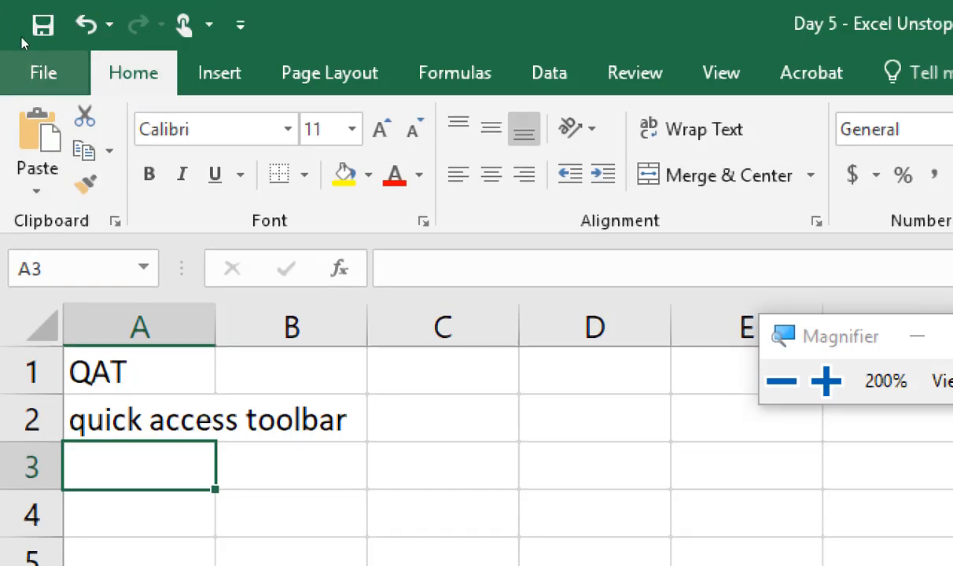
left_click(32, 41)
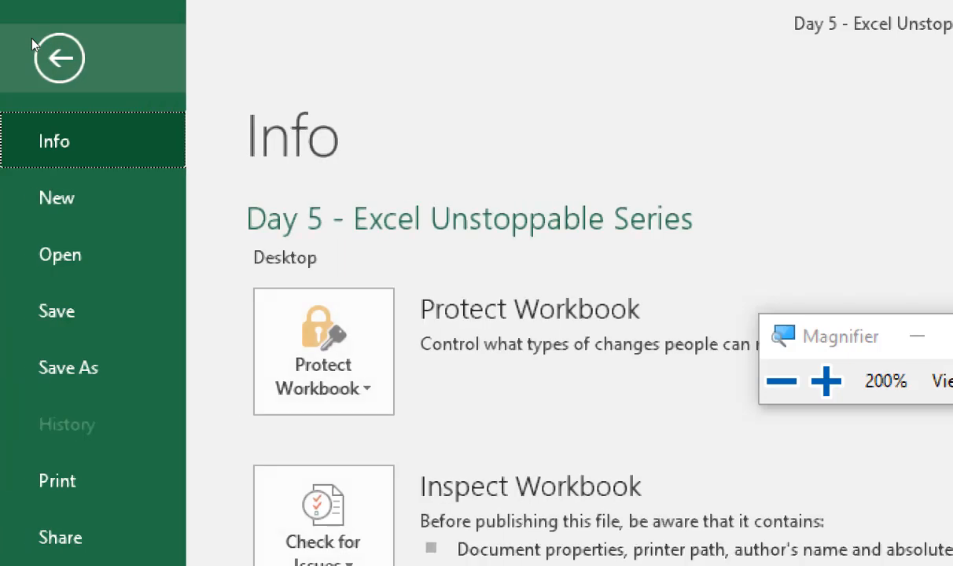
key("super+minus")
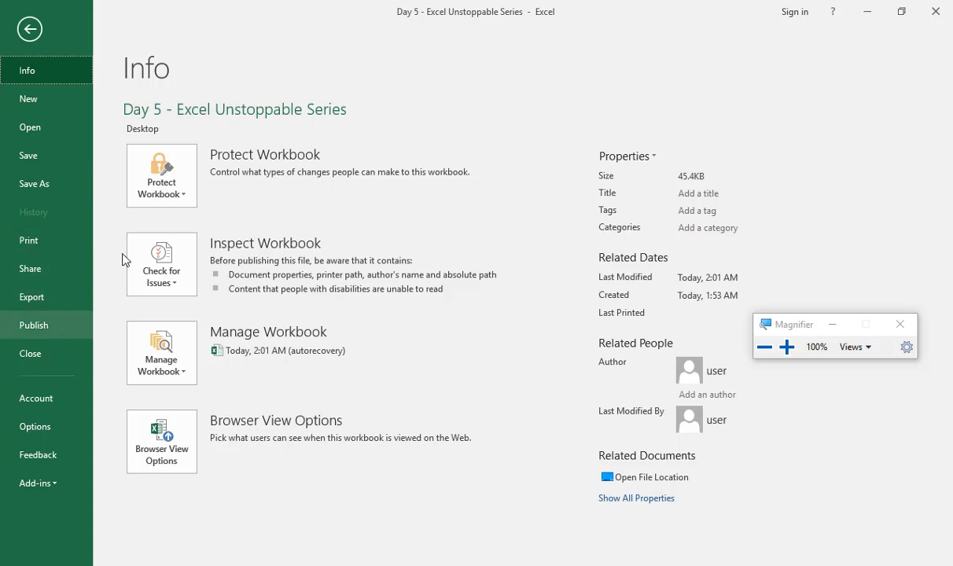
left_click(160, 188)
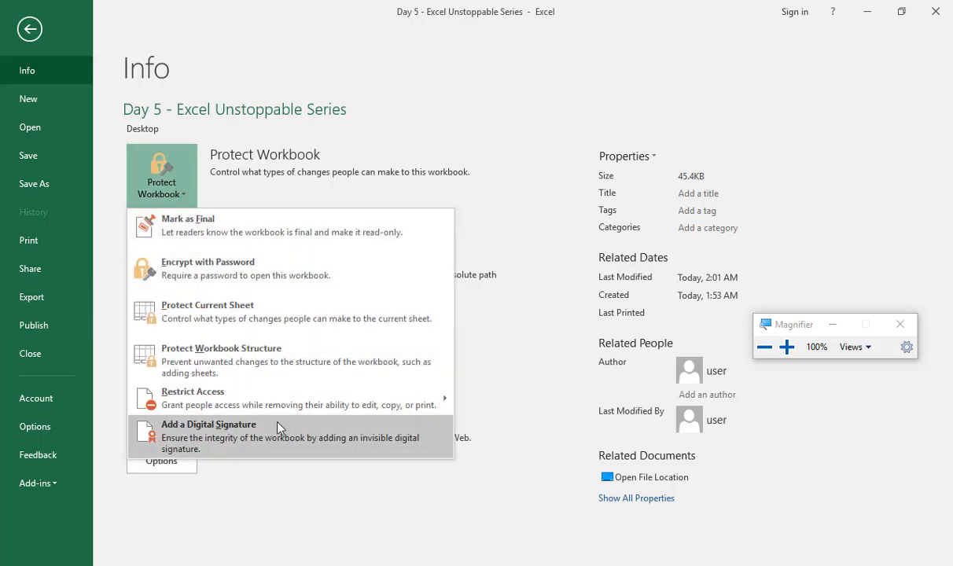
left_click(454, 111)
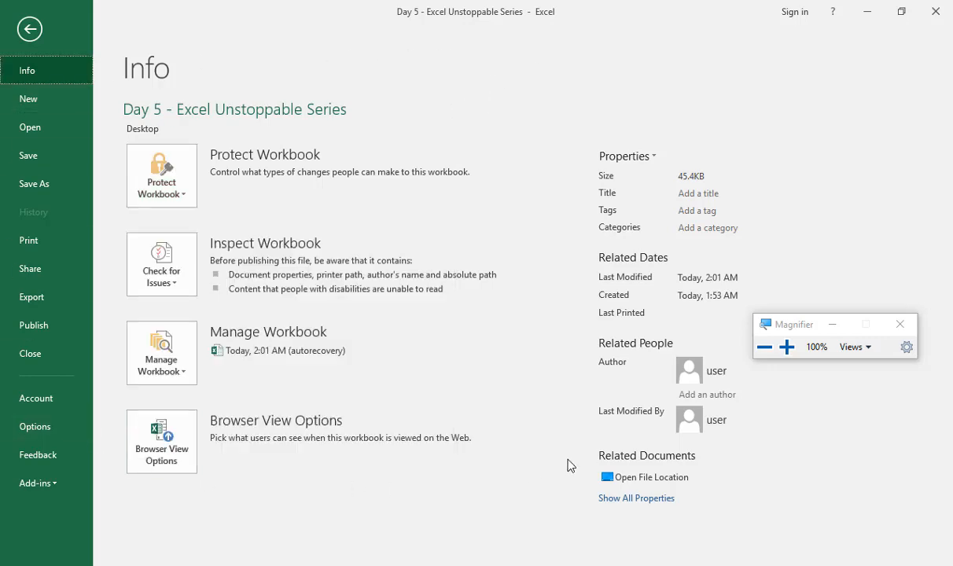
key("Escape")
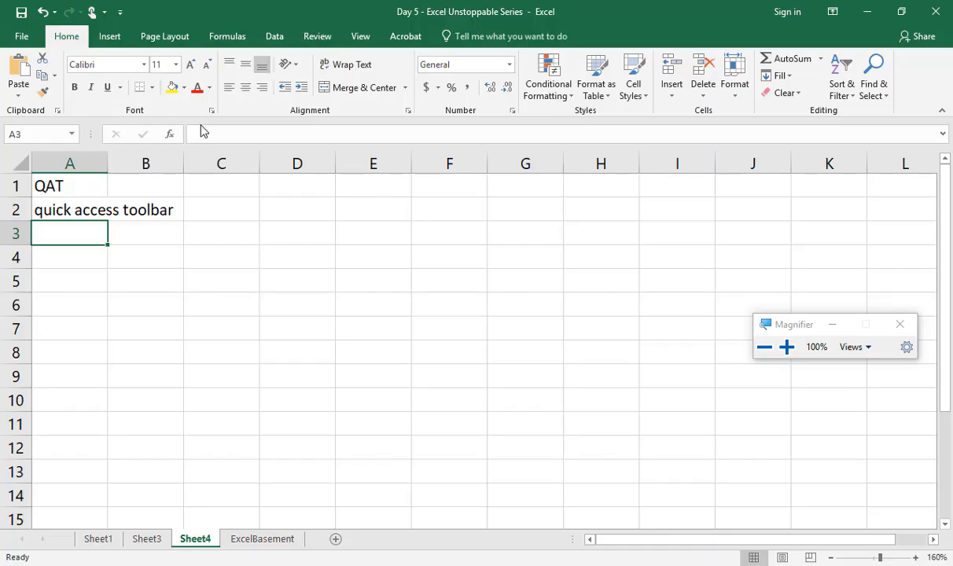
Step: Look through the Insert, Page Layout and Formulas ribbon commands and return to the Home commands
key("super+plus")
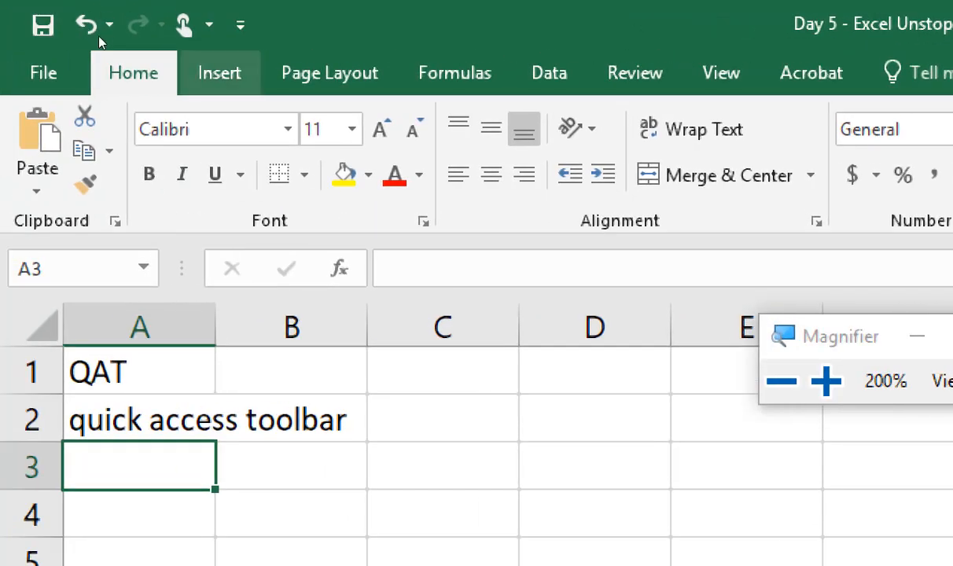
left_click(220, 72)
left_click(327, 74)
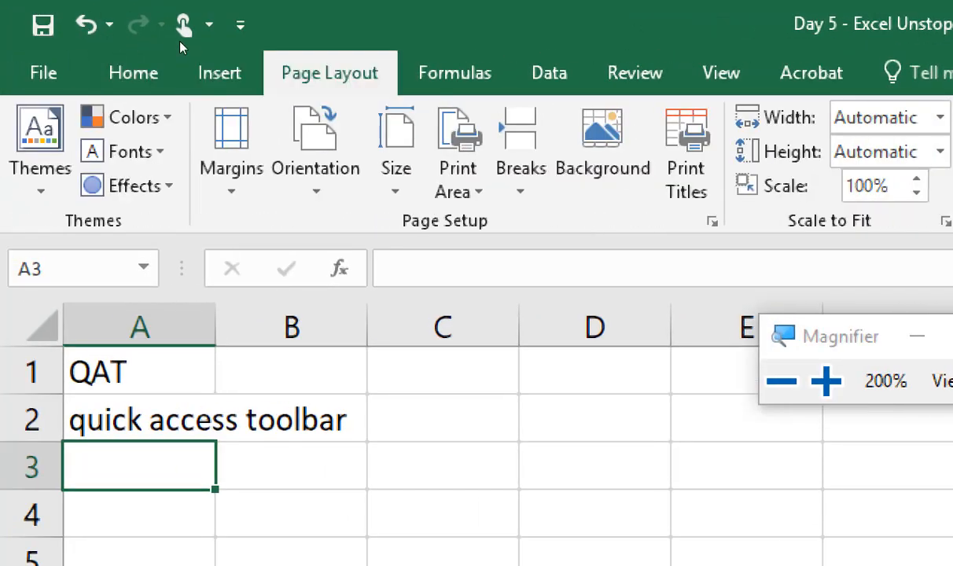
left_click(448, 72)
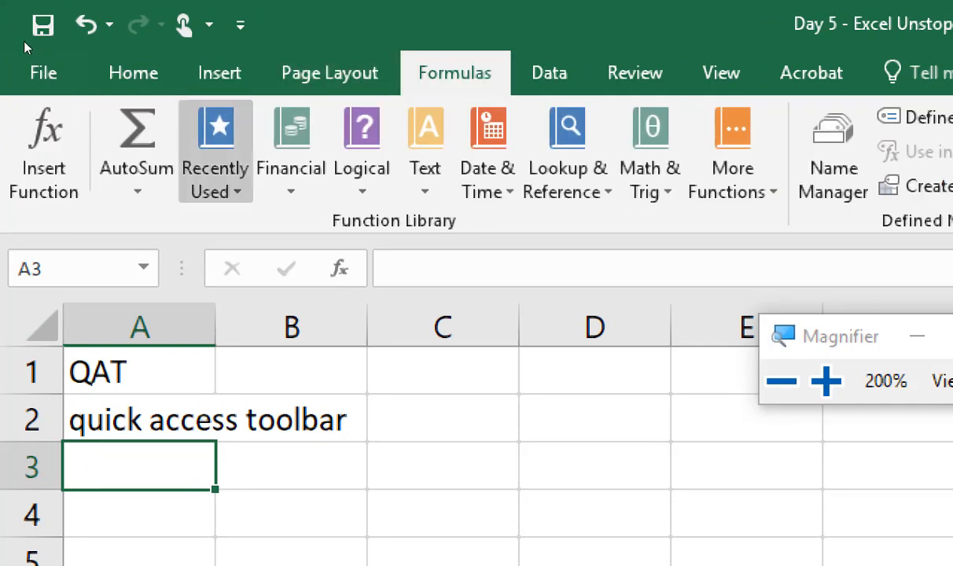
left_click(133, 72)
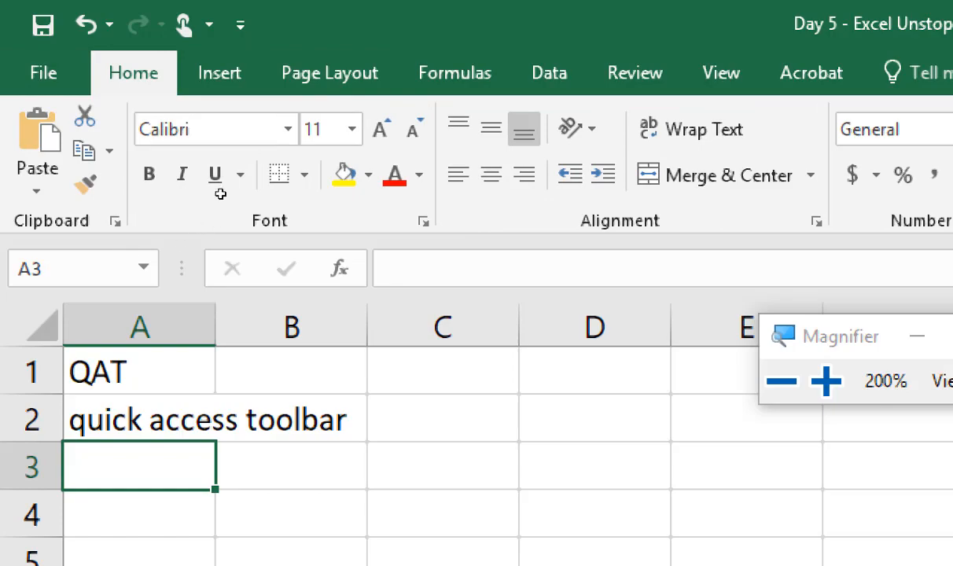
key("super+minus")
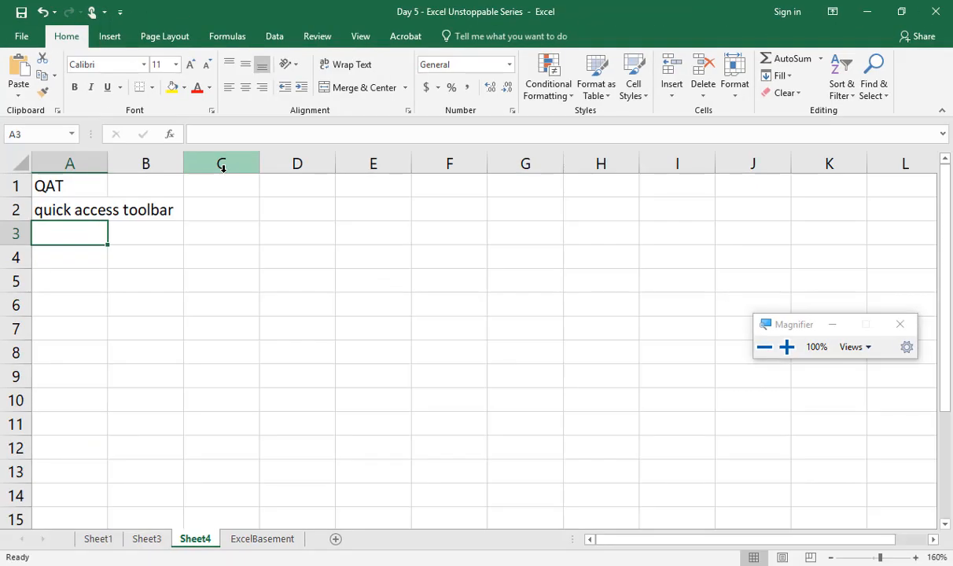
Step: Start an "=if" formula in cell D2 to see the function suggestions, and cancel the entry
key("super+plus")
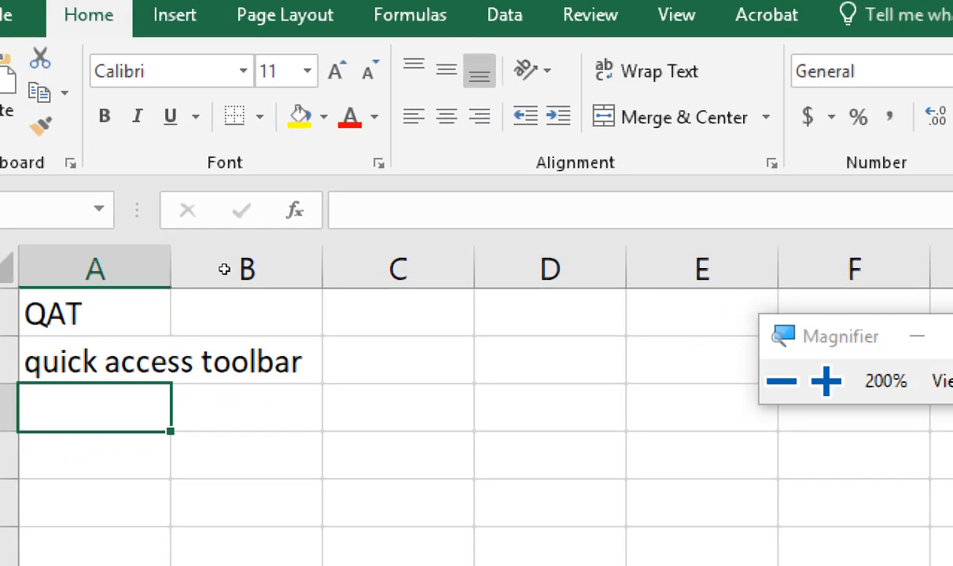
key("Right")
key("Right")
key("Down")
key("Right")
key("Up")
key("Up")
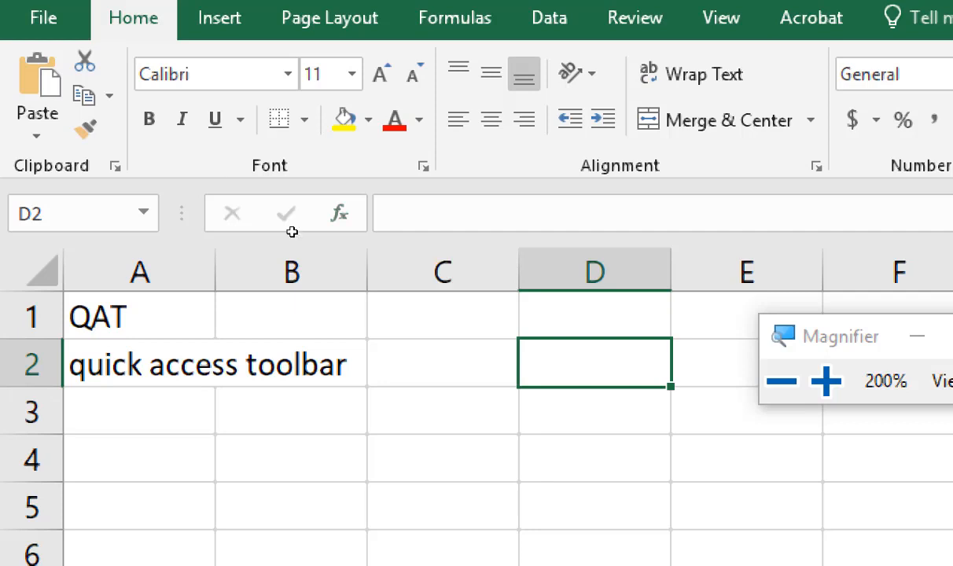
type("=")
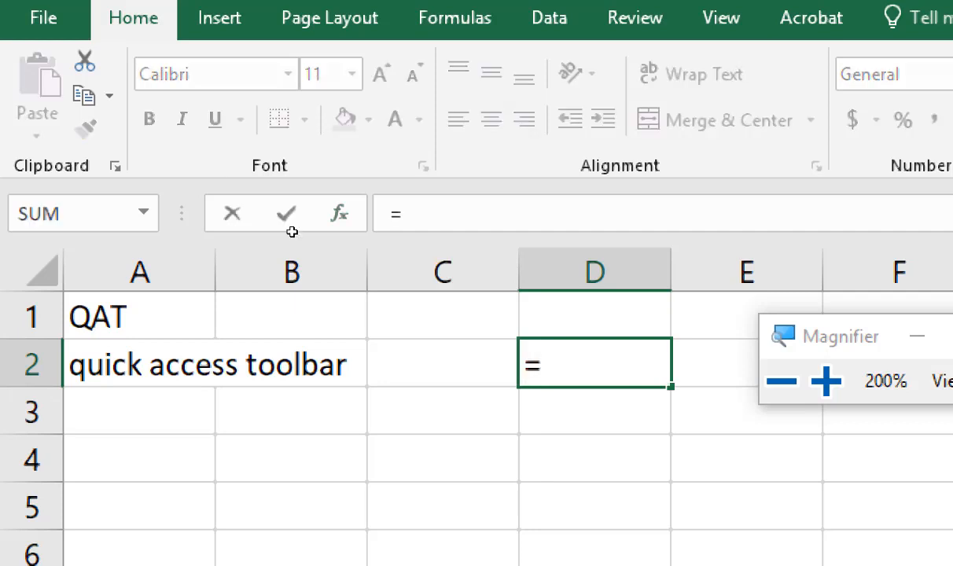
type("if")
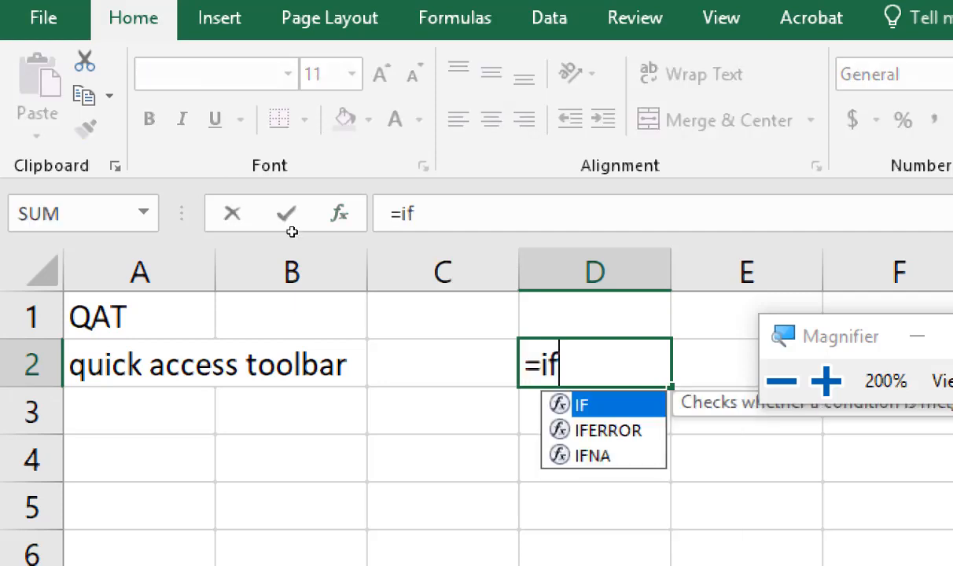
key("Escape")
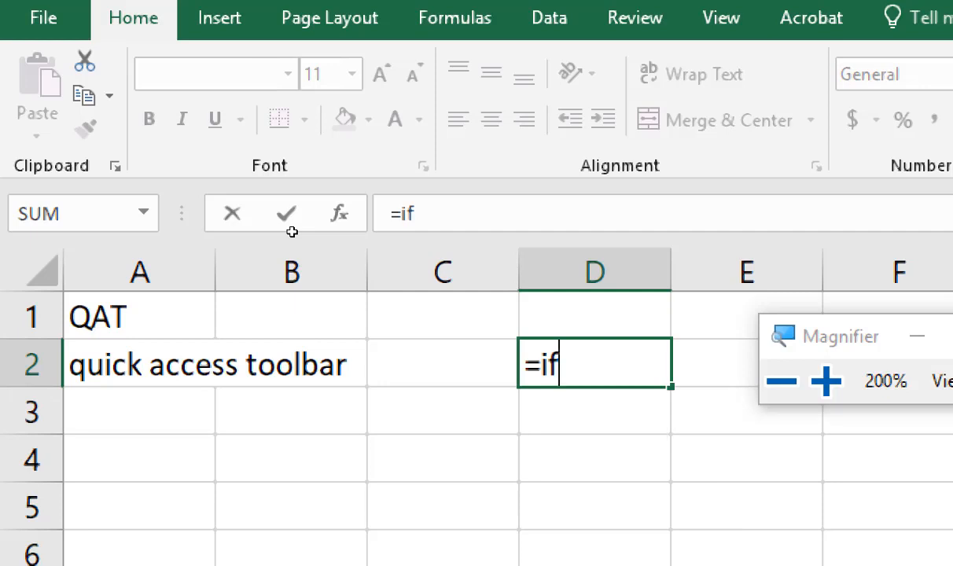
key("Escape")
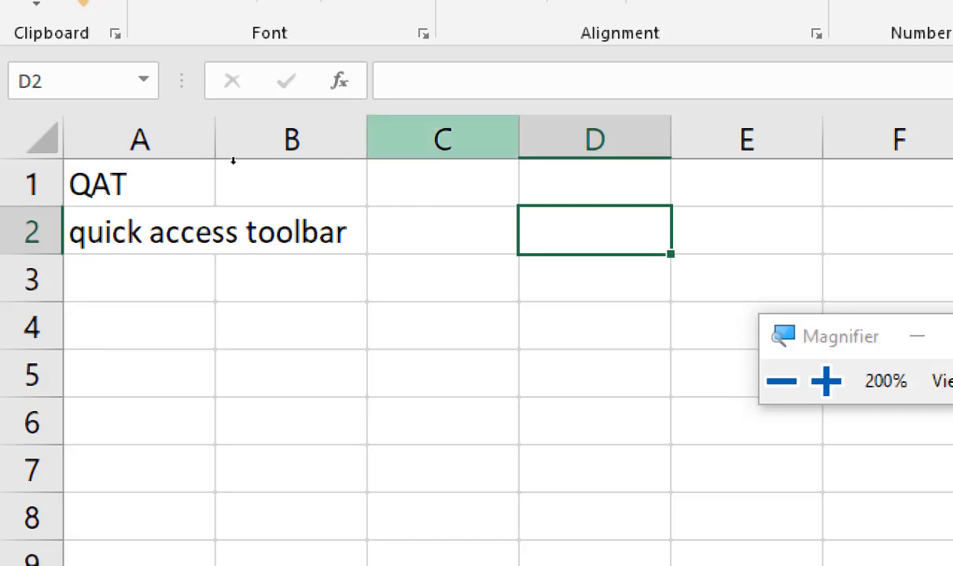
Step: Jump to the worksheet's last column in row 1 and return to cell D1
key("super+minus")
key("Up")
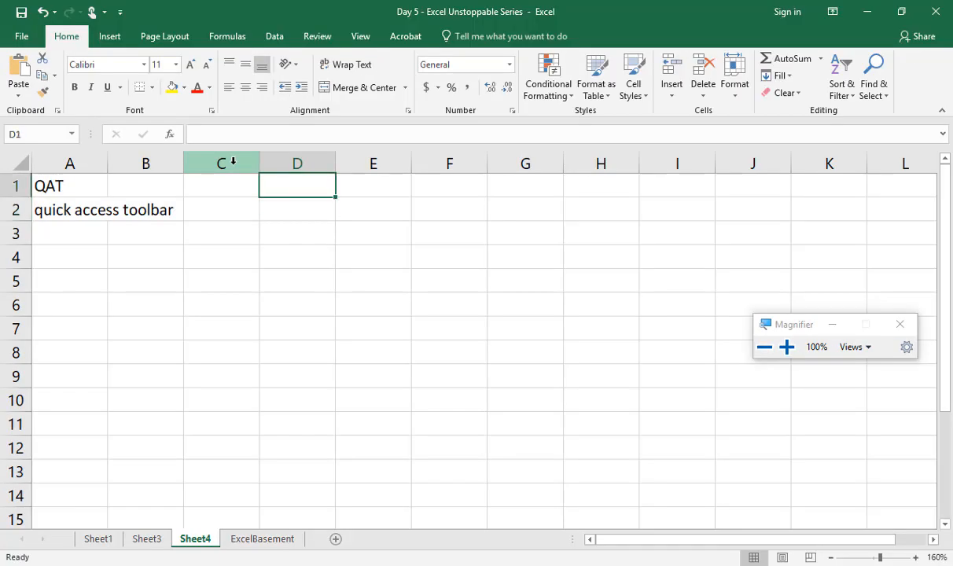
key("ctrl+Right")
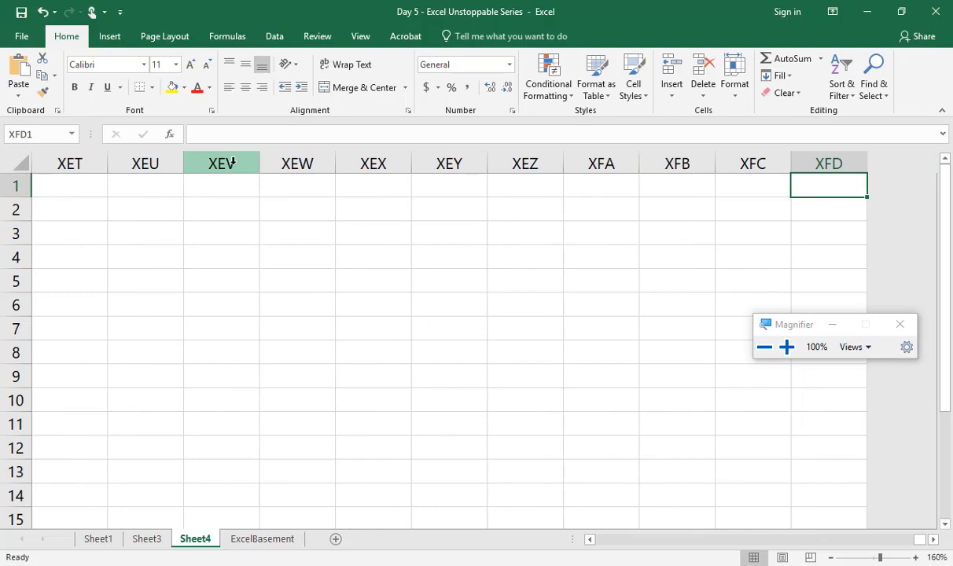
key("ctrl+Left")
key("Right")
key("Right")
key("Right")
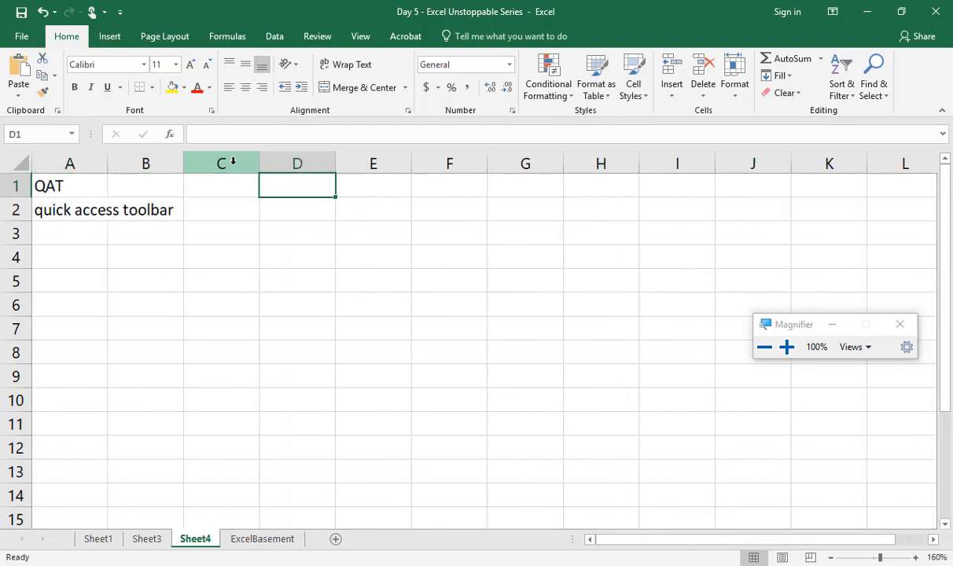
Step: Enter the worksheet's column count, 16,384, in cell D1
key("super+plus")
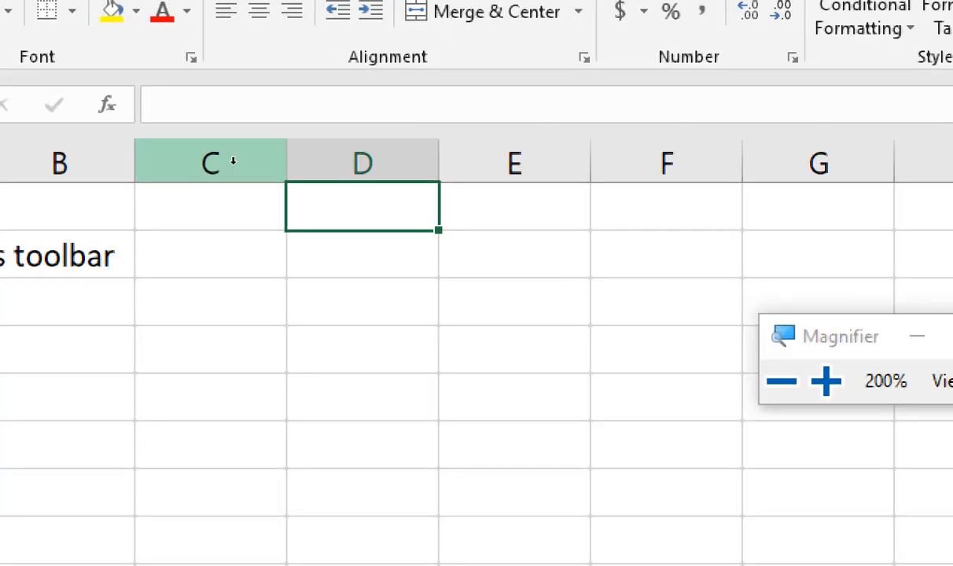
type("16,")
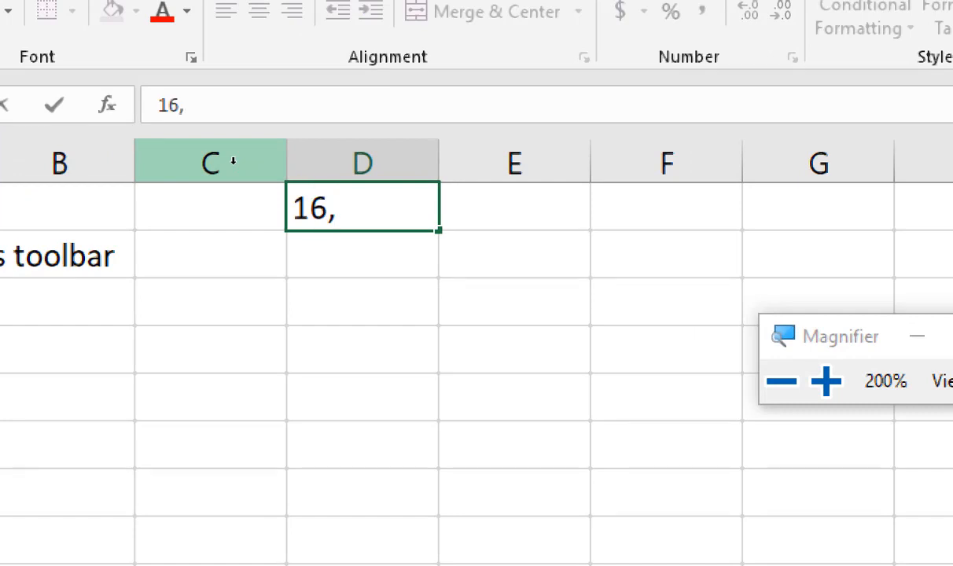
type("384")
key("ctrl+Return")
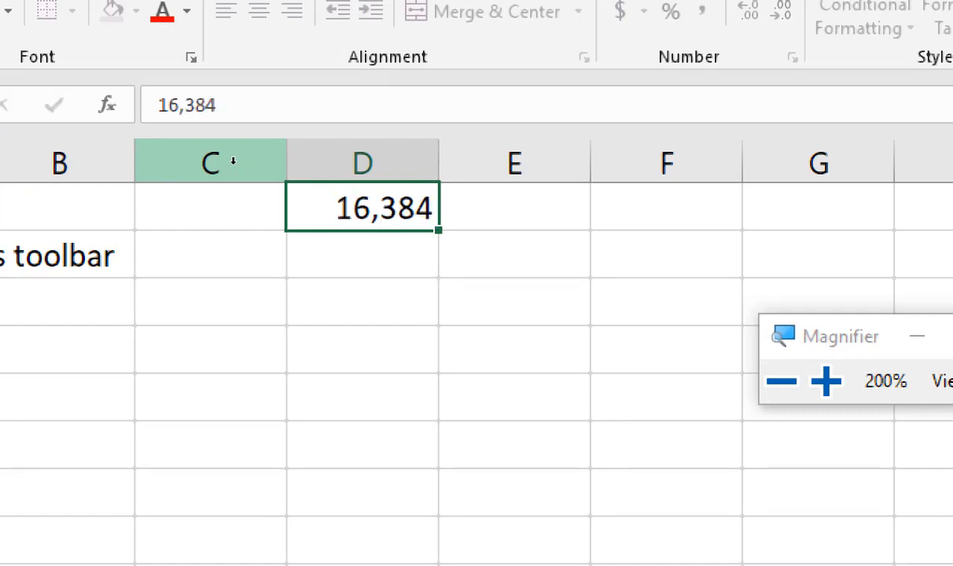
key("Return")
Step: Enter "one spreadsheet" in cell D2, below the column count
type("on")
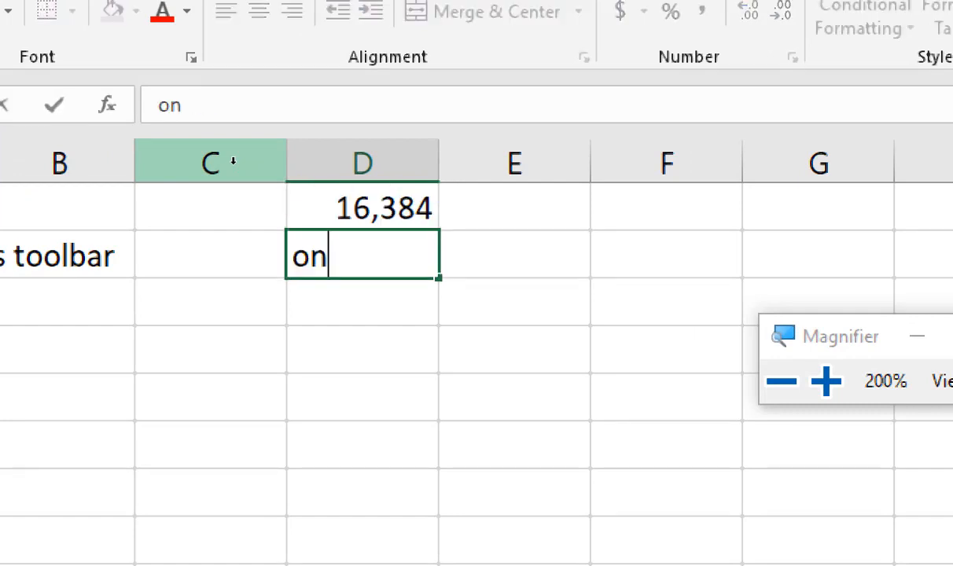
type("e spreadsheet")
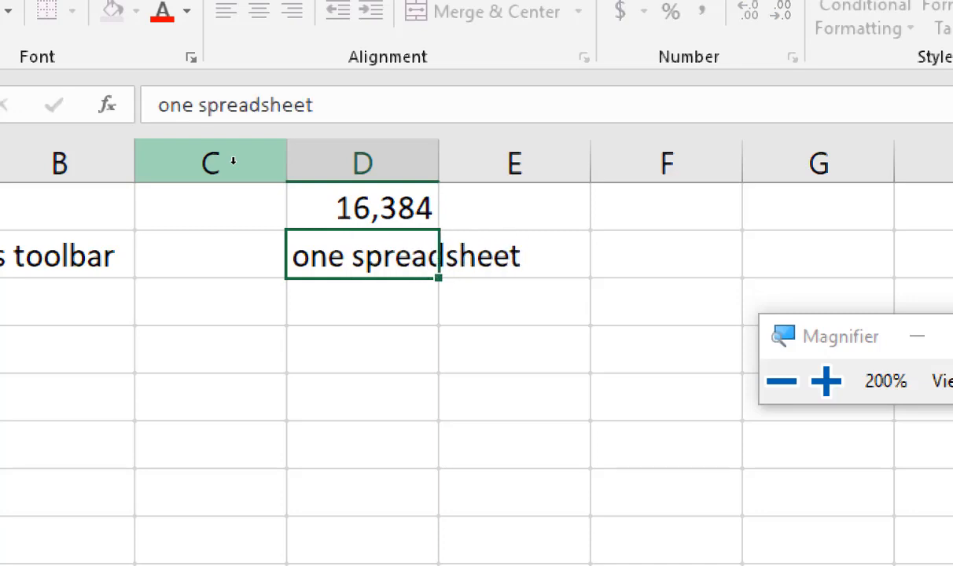
key("Return")
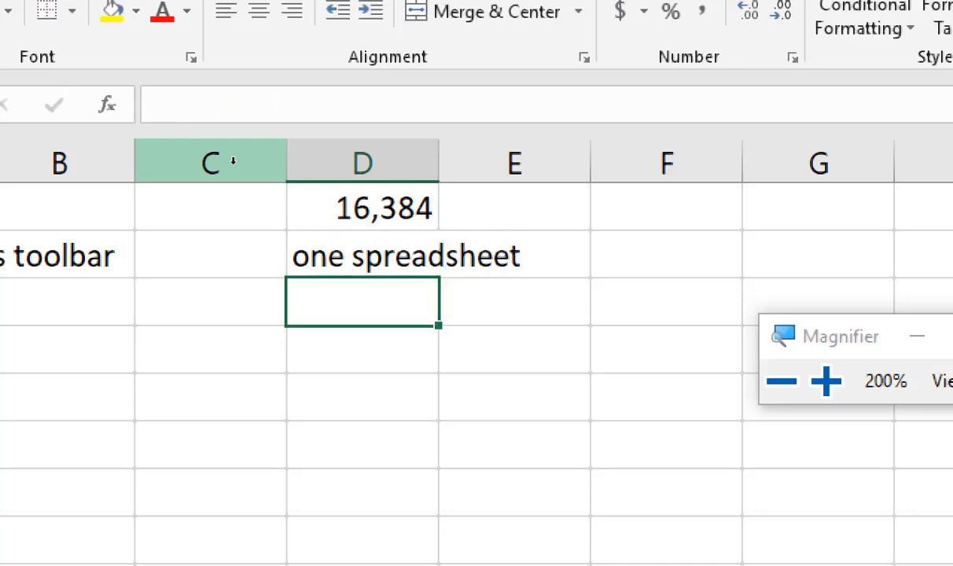
Step: Enter the label "columns" in cell E1, beside the column count
key("Return")
key("Up")
key("Up")
key("Up")
key("Right")
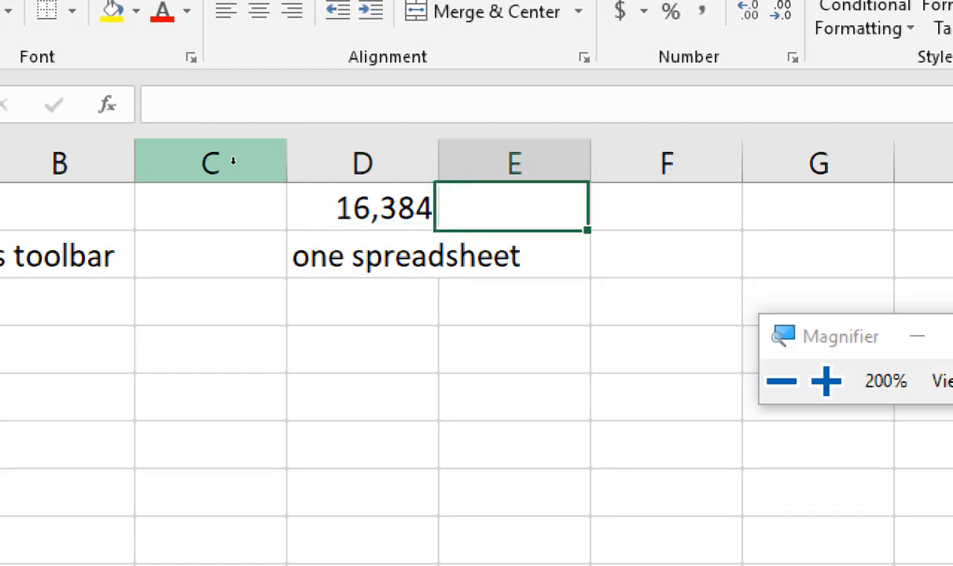
type("columns")
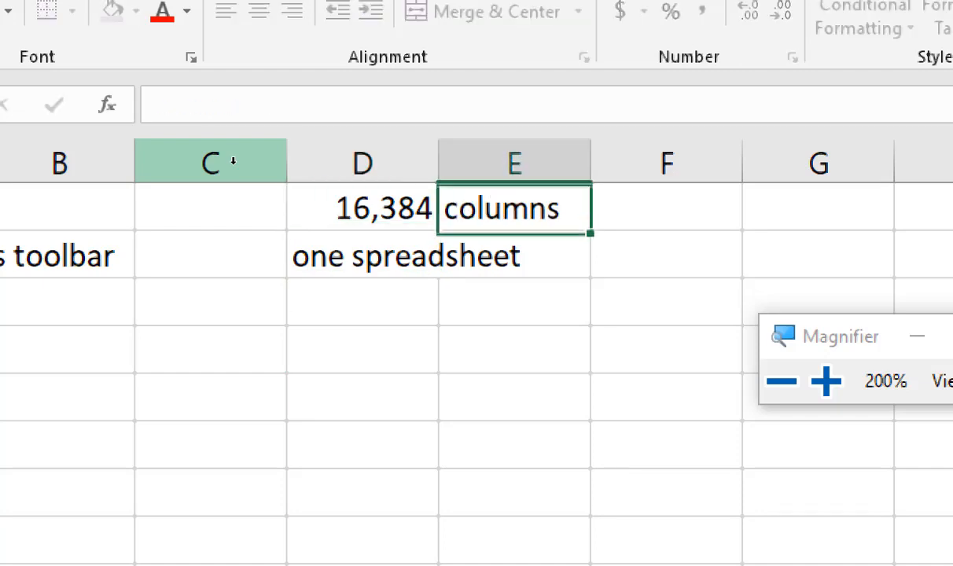
key("Return")
Step: Enter "1 million" in cell D4 and the label "rows" in cell E4
key("Left")
key("Down")
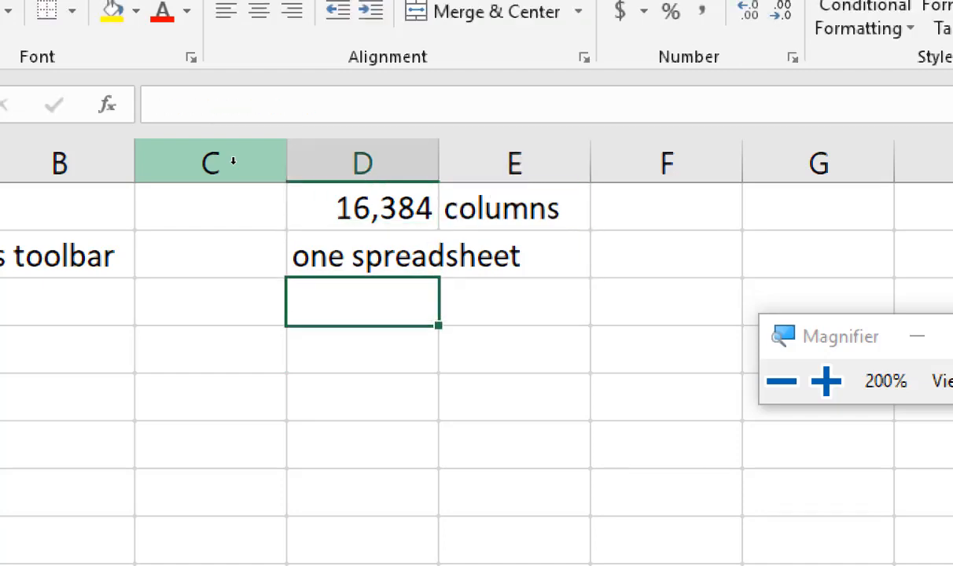
key("Down")
type("1 millio")
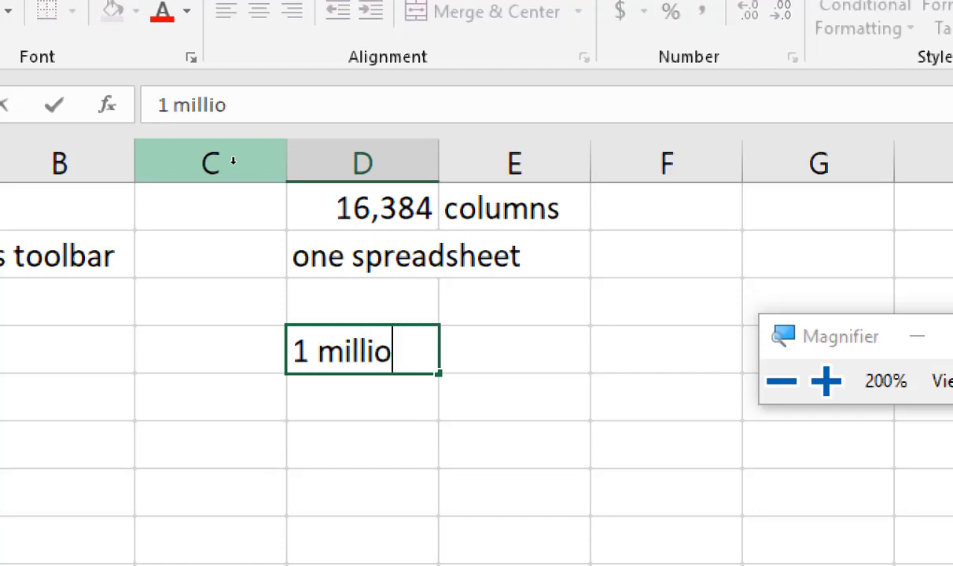
type("n")
key("Right")
key("Right")
key("Left")
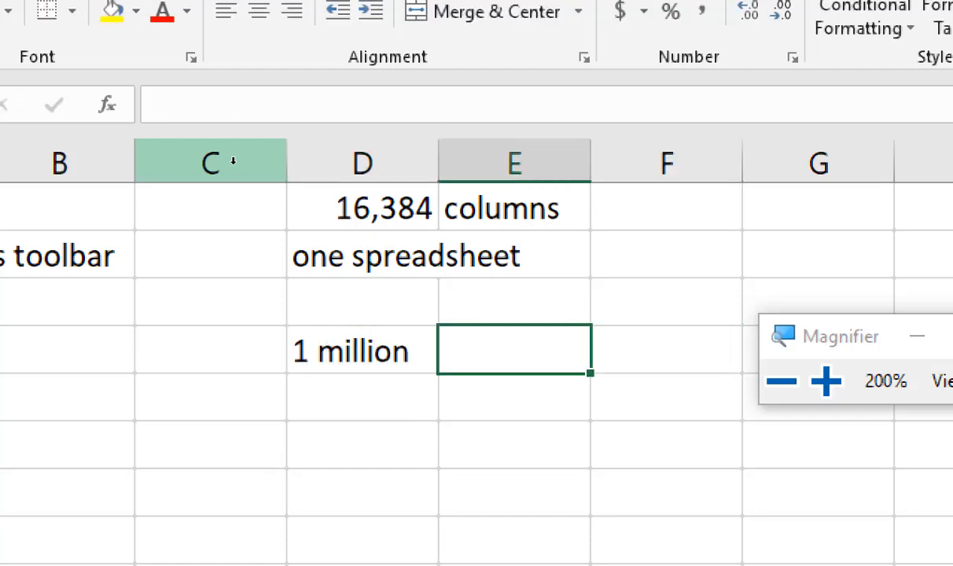
type("rows")
key("Return")
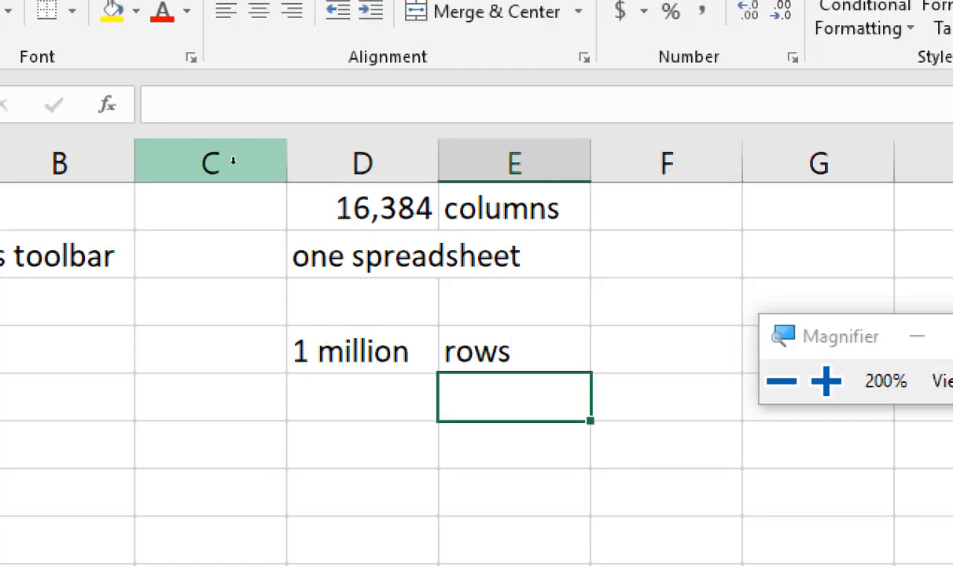
Step: Jump to the worksheet's last row in column A, examine its row number, and return to cell A1
key("super+minus")
key("Home")
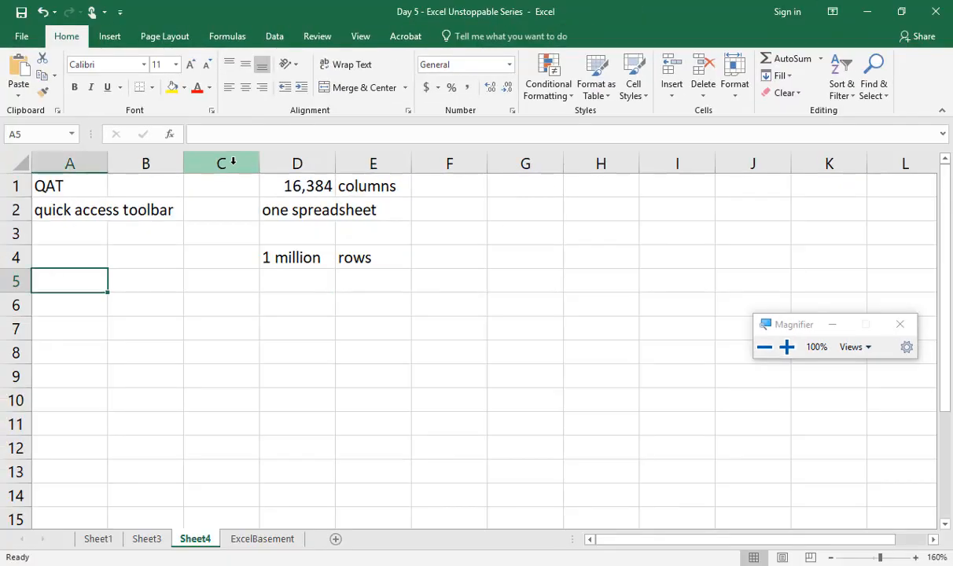
key("ctrl+Down")
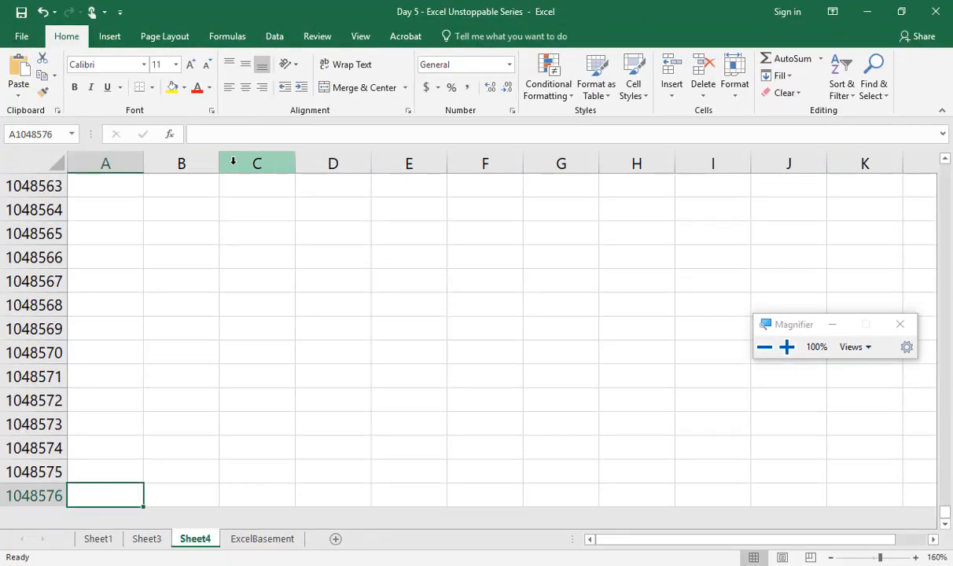
key("super+plus")
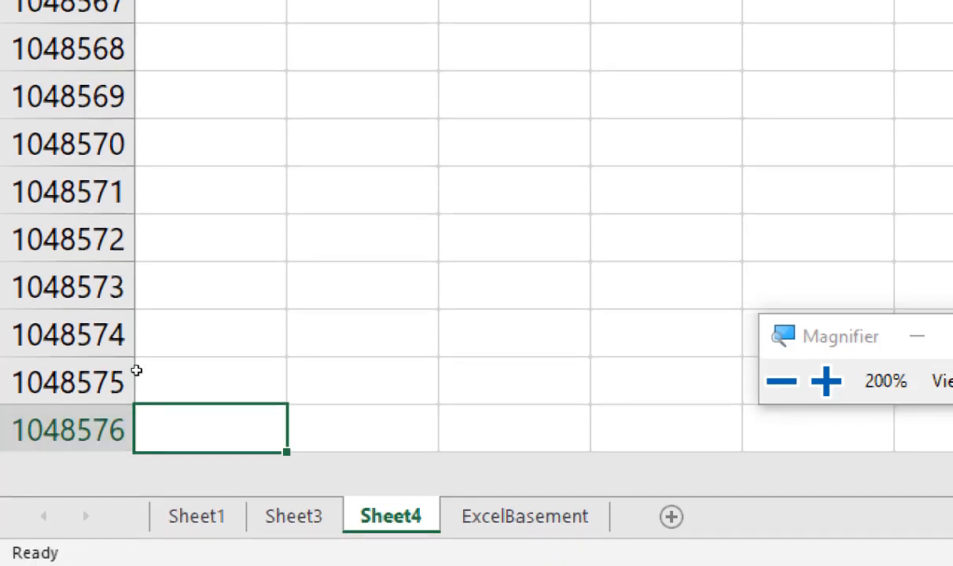
key("super+minus")
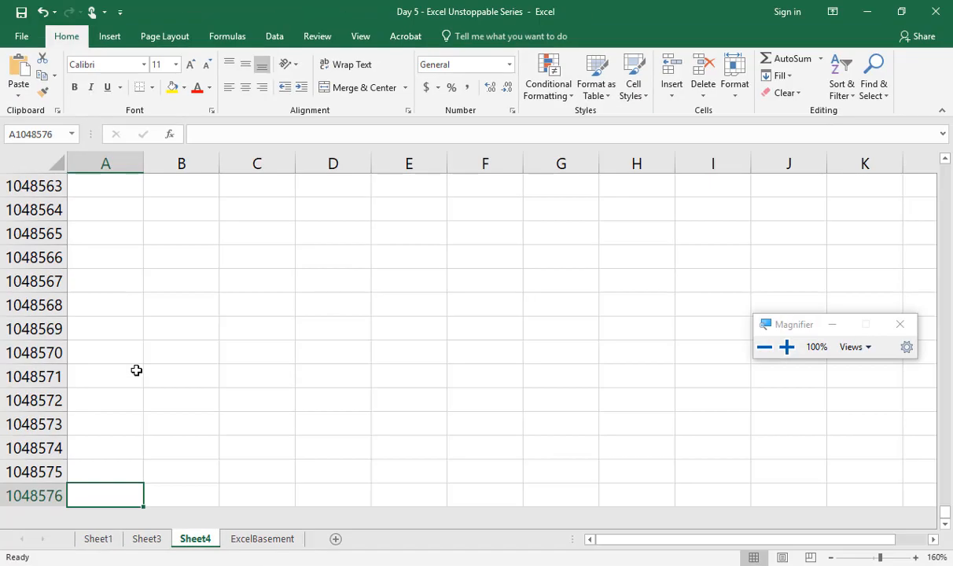
key("ctrl+Home")
Step: Select the entire worksheet and widen the Name Box to read the selection's row and column dimensions, then clear the selection
key("super+plus")
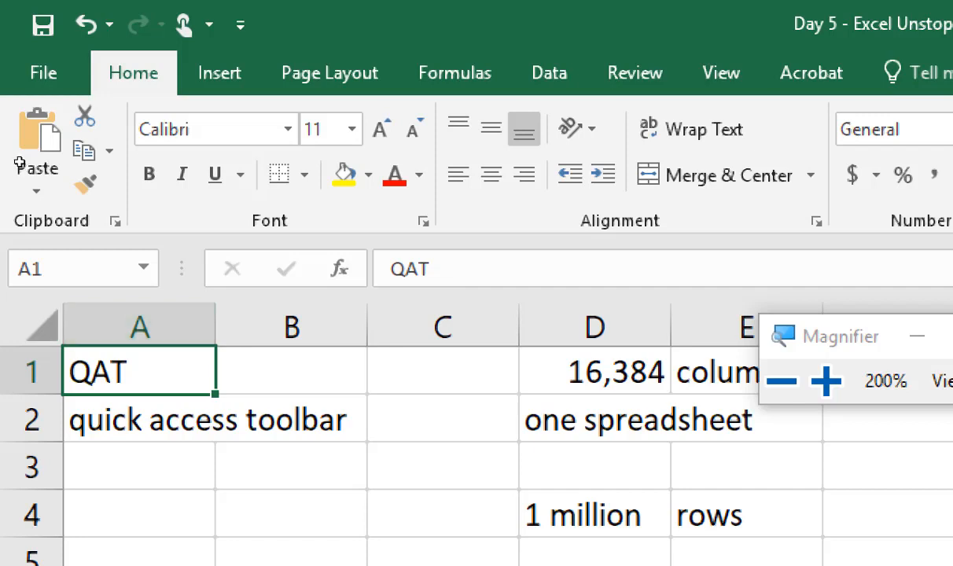
key("ctrl+a")
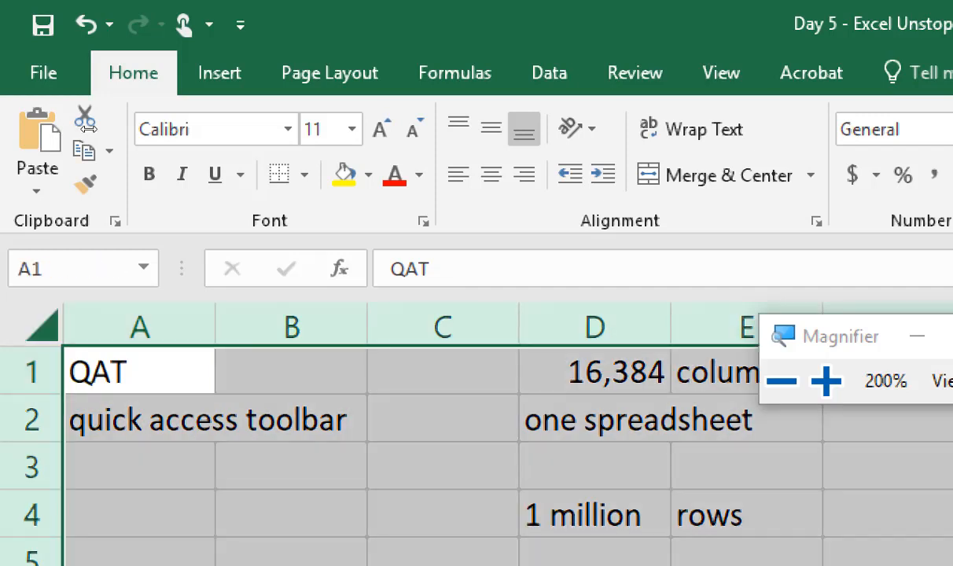
left_click_drag(112, 129, 180, 129)
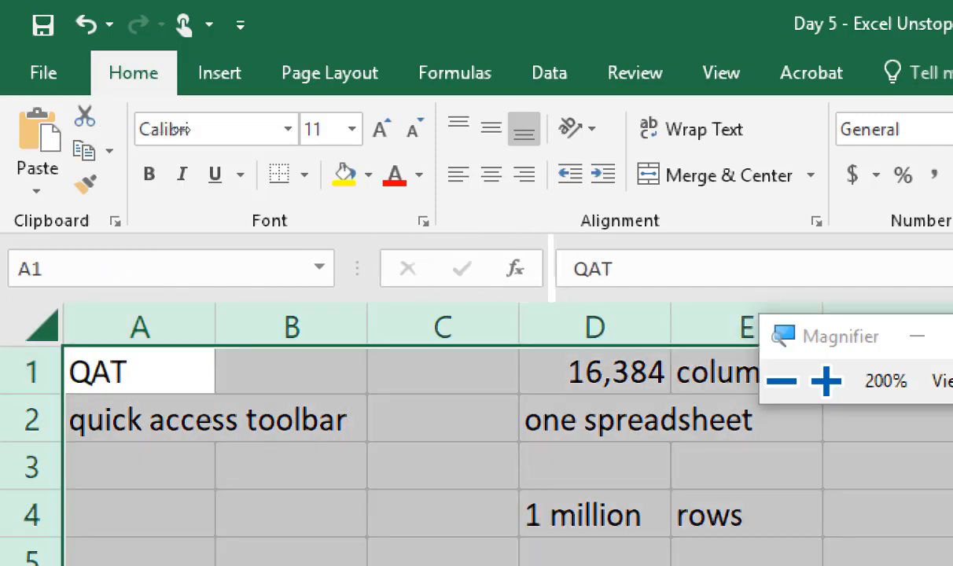
key("ctrl+a")
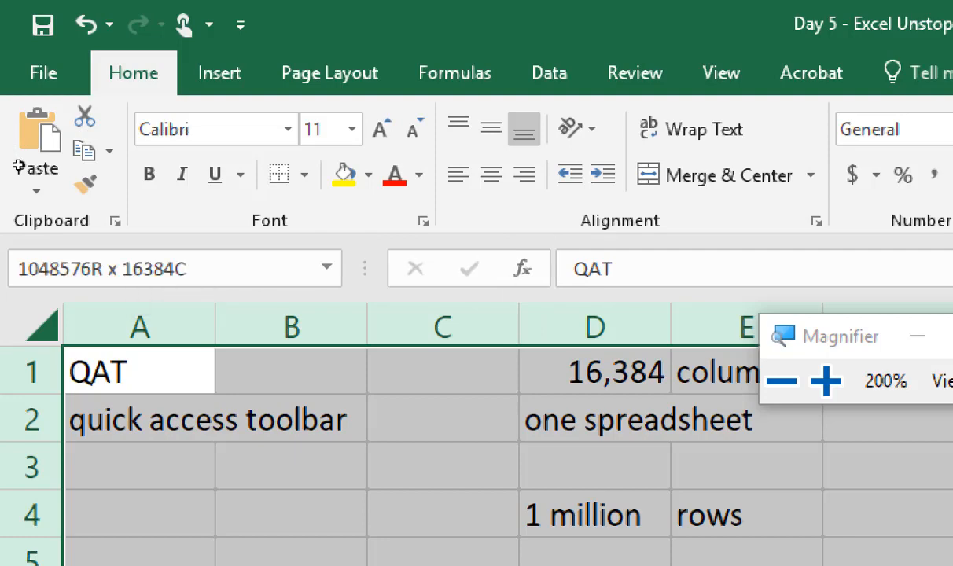
key("ctrl+a")
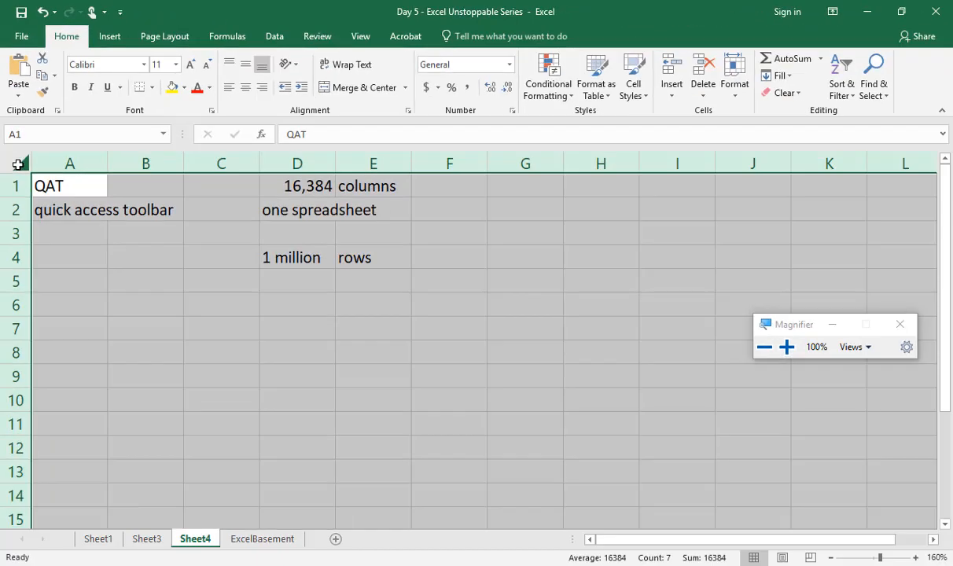
left_click(243, 210)
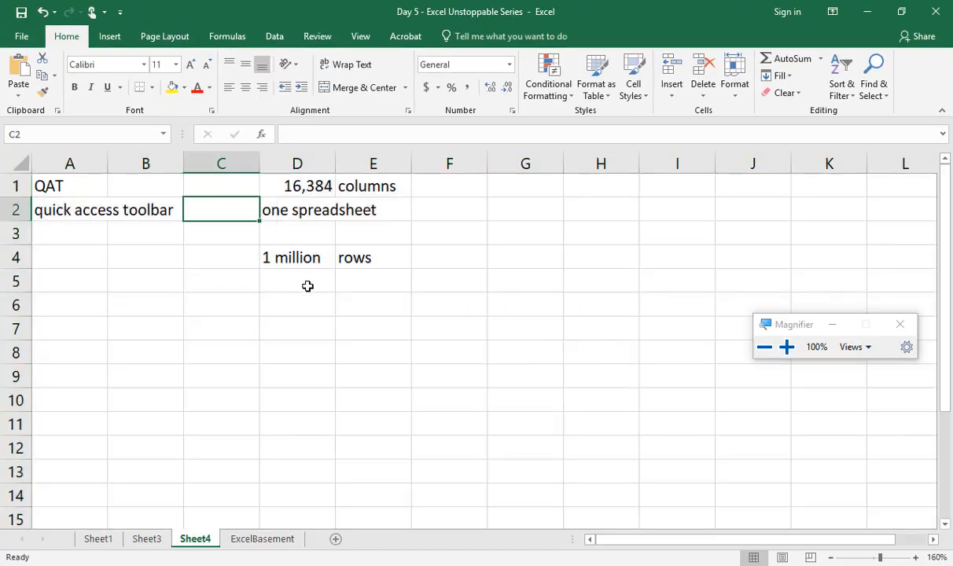
Step: Enlarge the sheet view and enter "17 billion cells in one worksheet" in cell D6
scroll(308, 286, "up", 3)
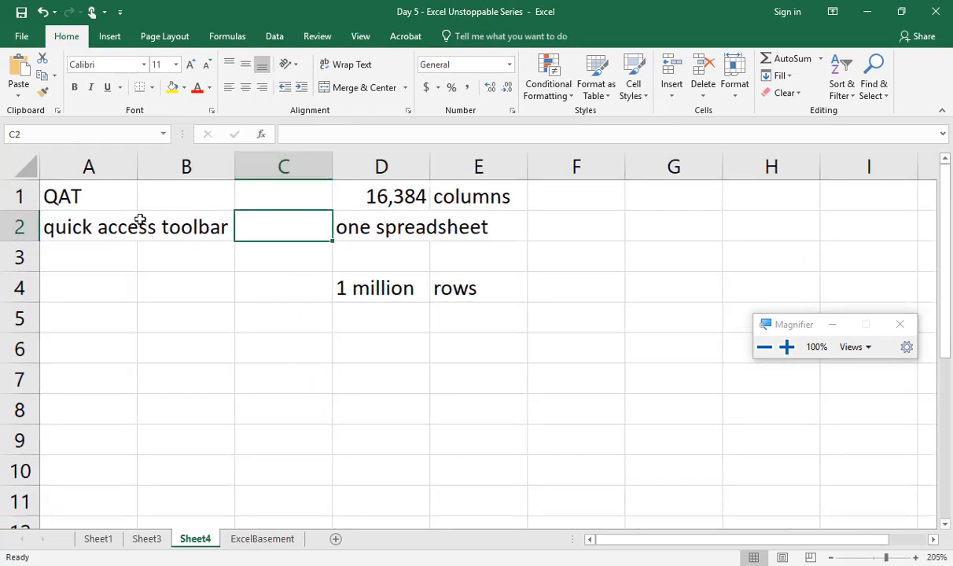
left_click(366, 288)
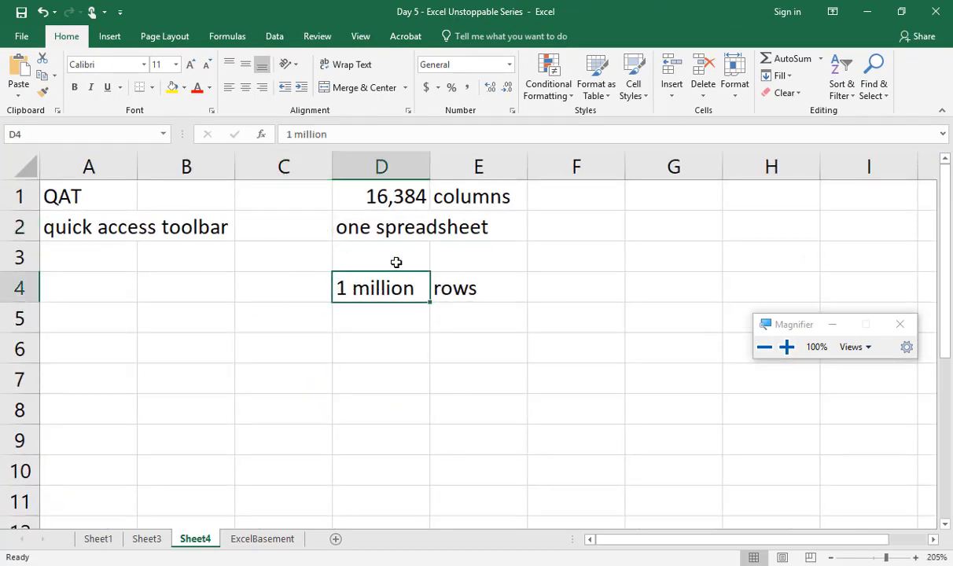
left_click(397, 204)
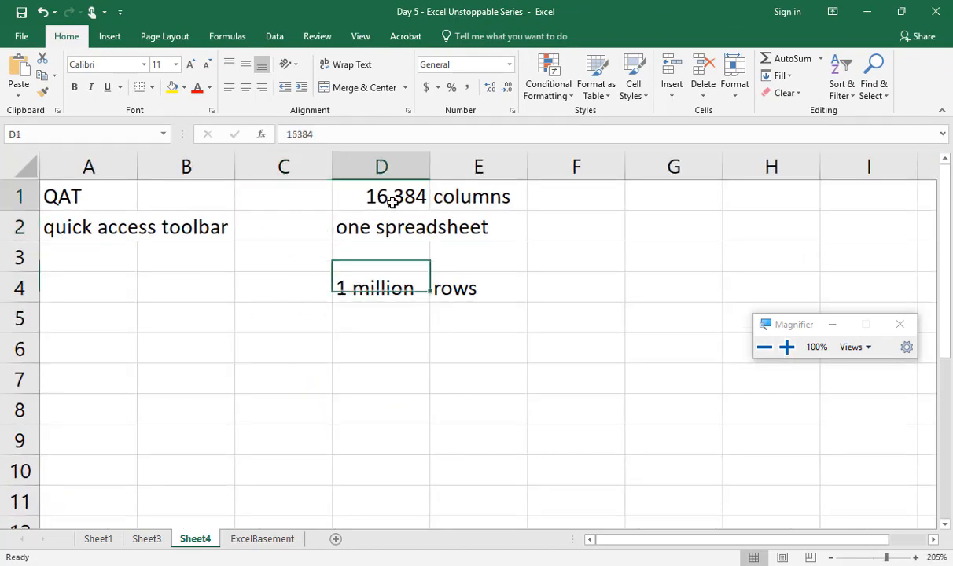
left_click(383, 335)
type("17")
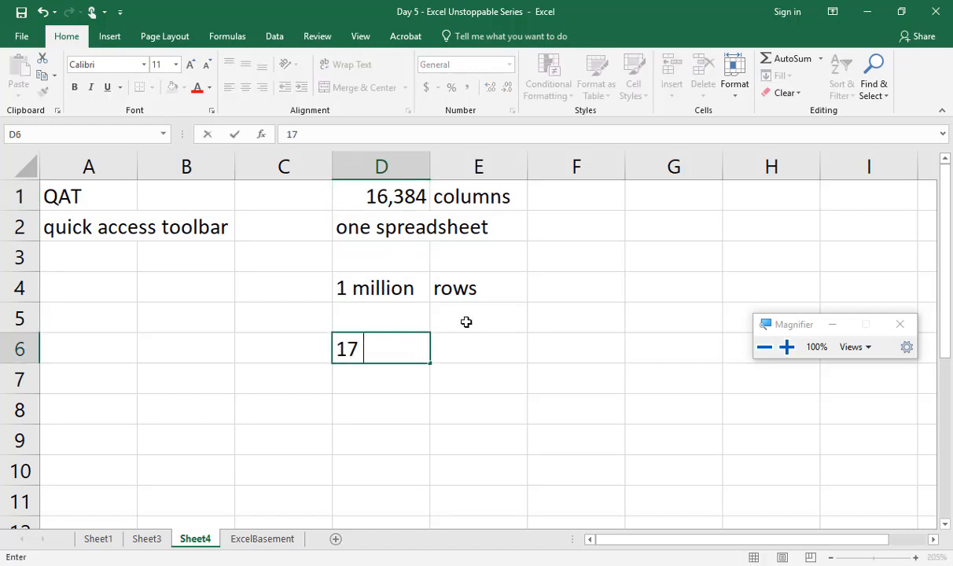
type(" billion ")
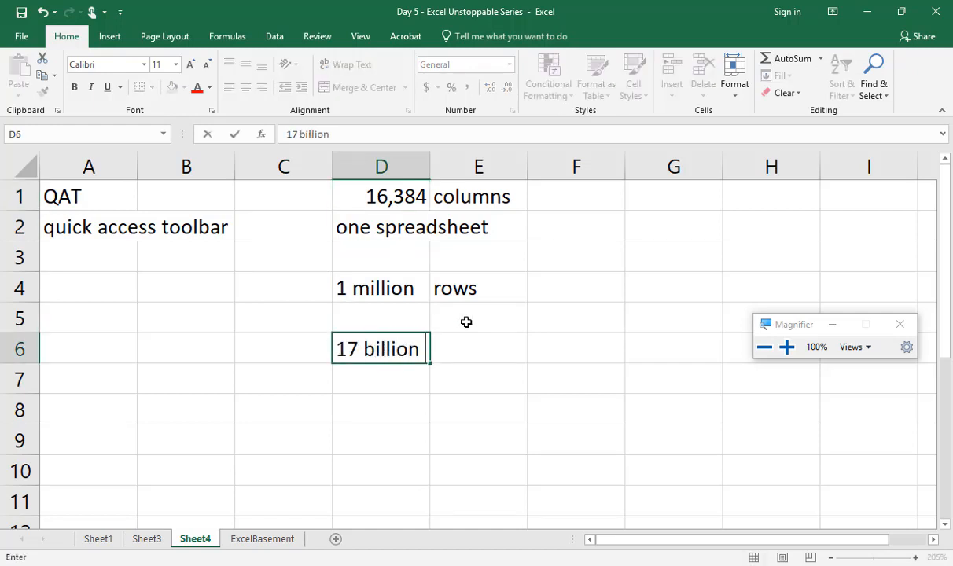
type("cells i")
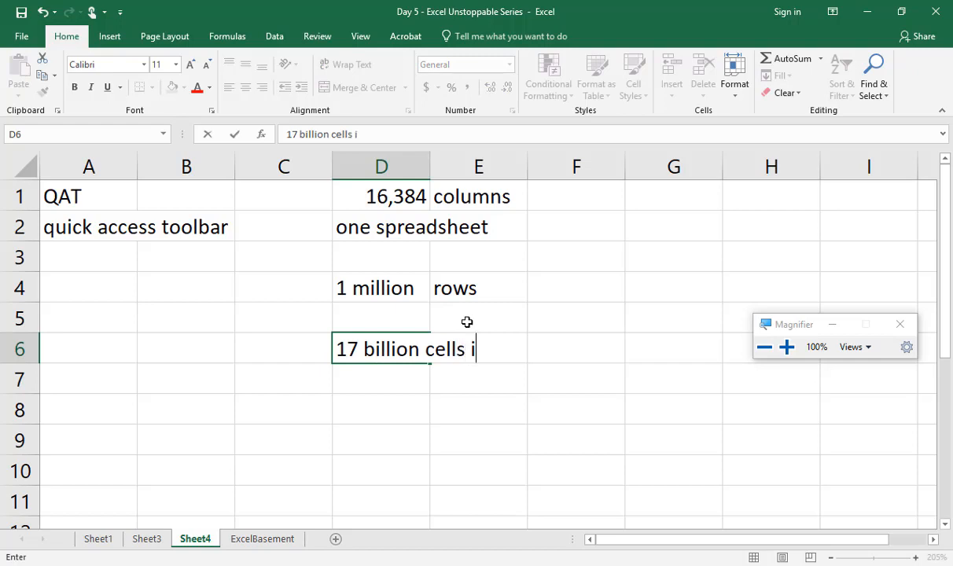
type("n one worksheet")
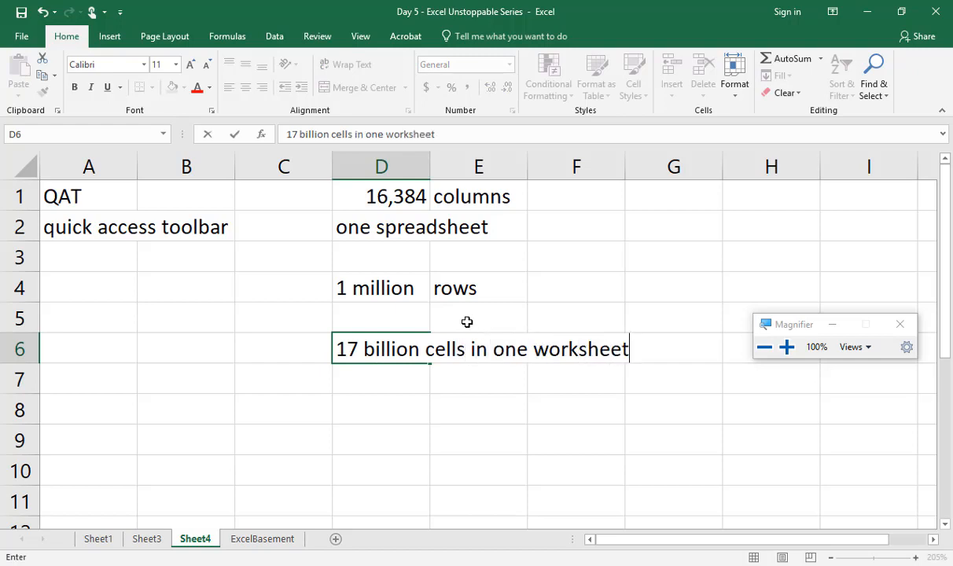
key("Return")
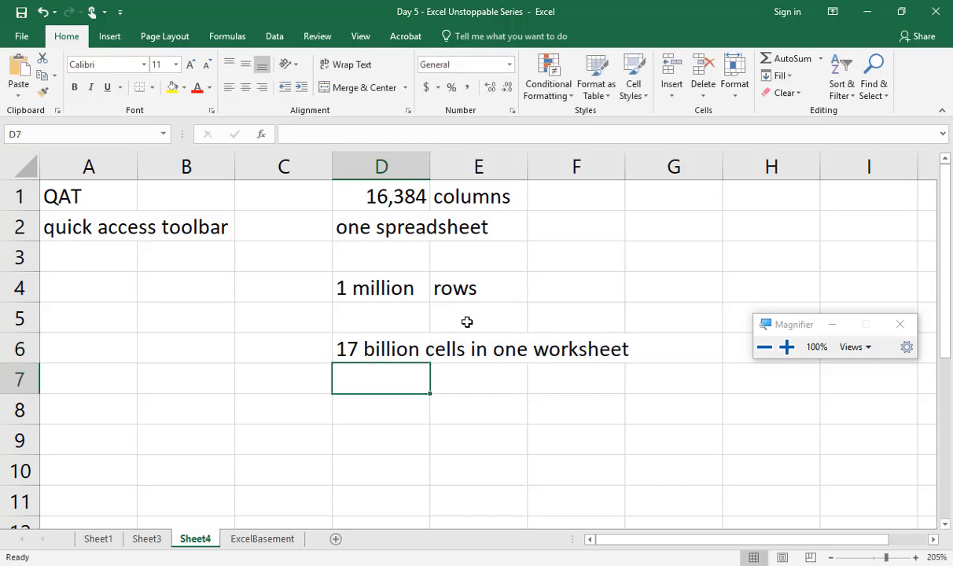
Step: Enter "Excel application" in cell C9, in the empty area below the worksheet size notes
scroll(449, 389, "down", 2)
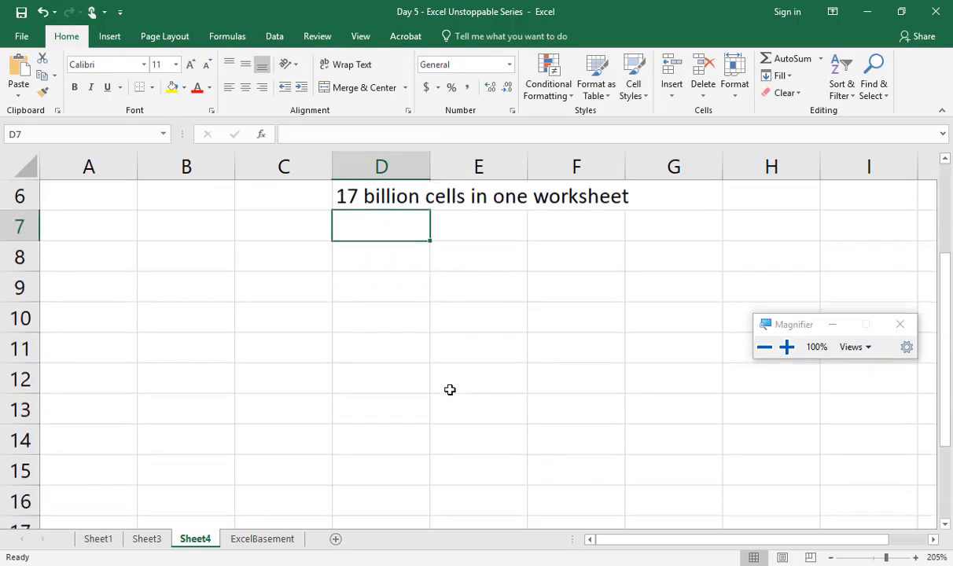
left_click(272, 259)
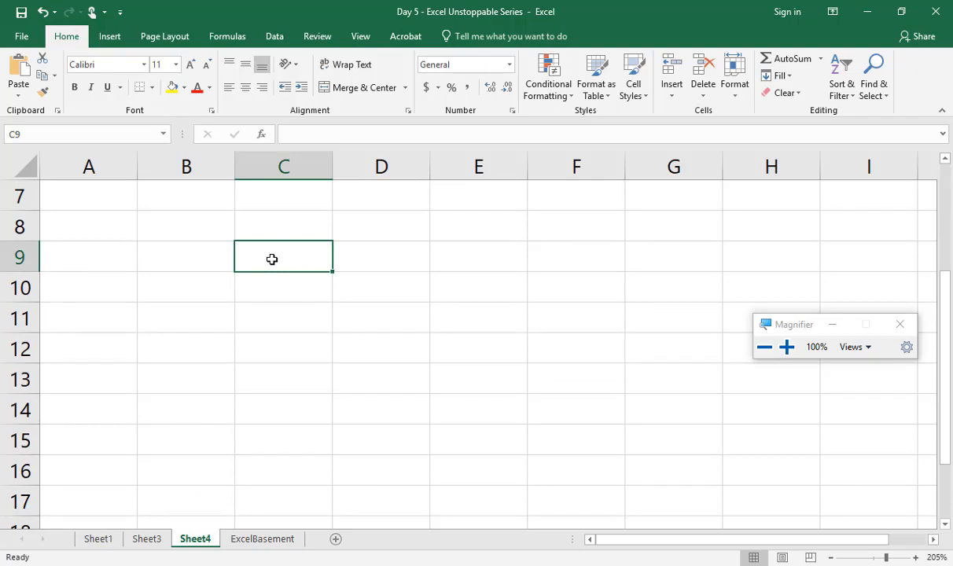
type("Exc")
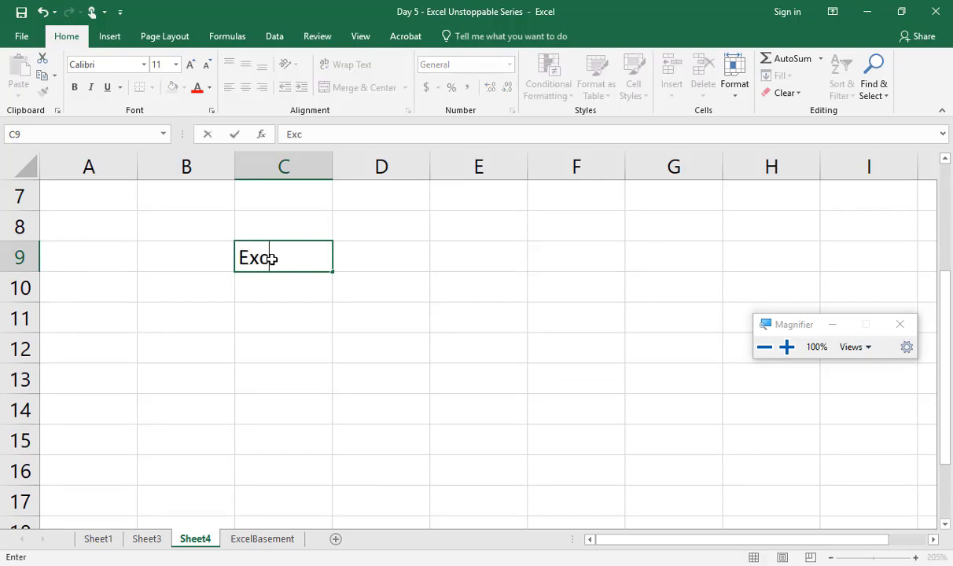
type("el application")
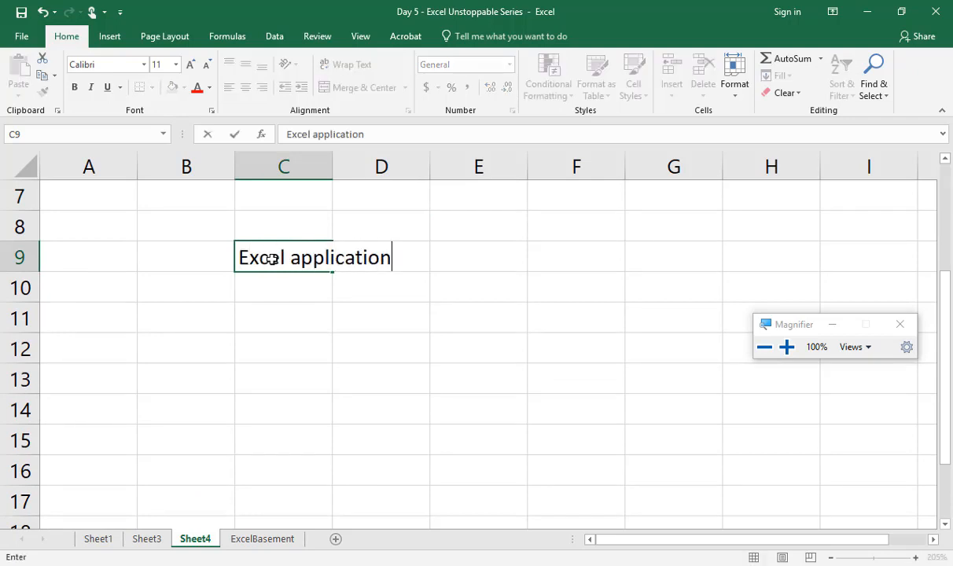
key("Return")
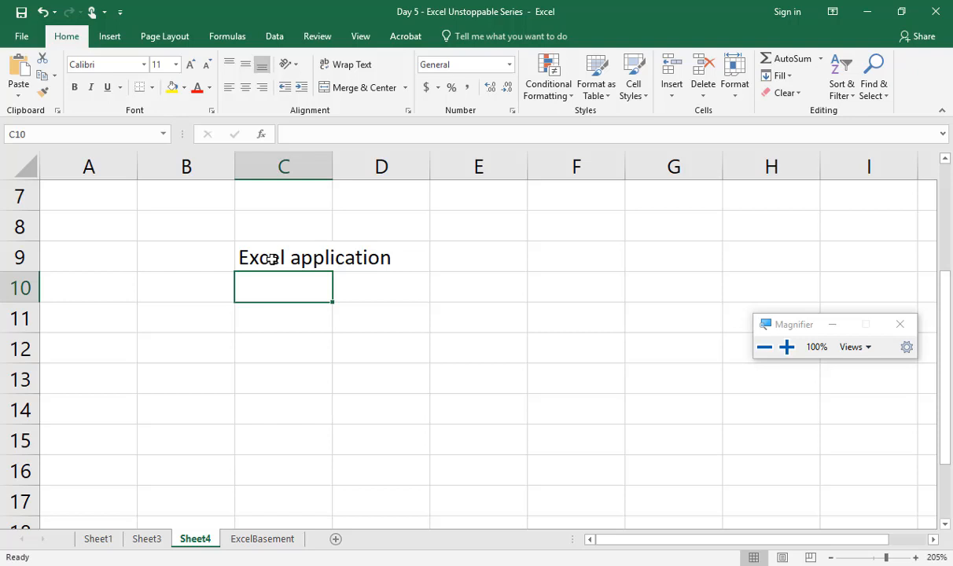
Step: Enter "Workbook" in cell C10, directly below "Excel application"
type("W")
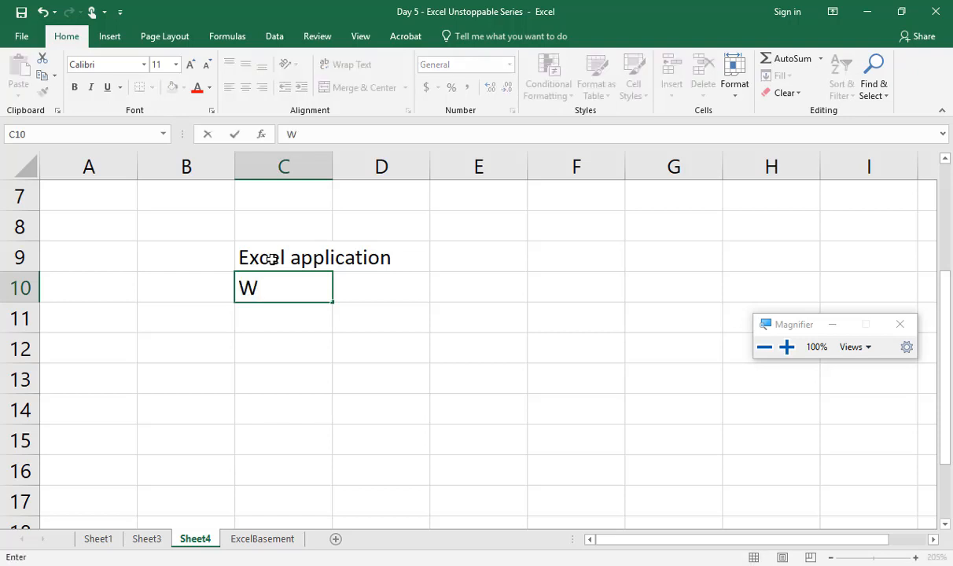
type("orko")
key("BackSpace")
type("b")
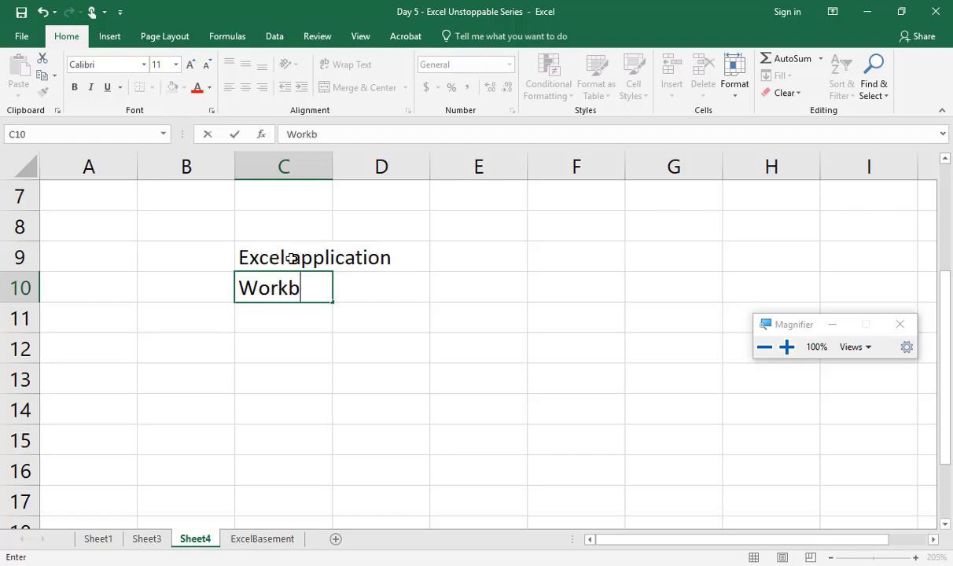
type("ook")
key("Return")
key("Up")
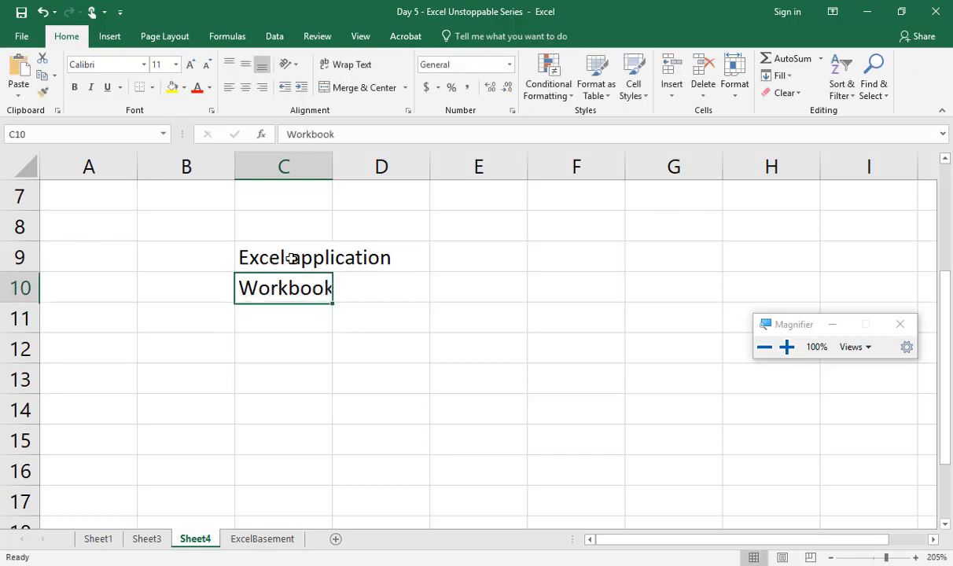
Step: Enter ".xlsx" in cell E10, on the same row as the "Workbook" entry
key("Up")
key("Right")
key("Right")
key("Down")
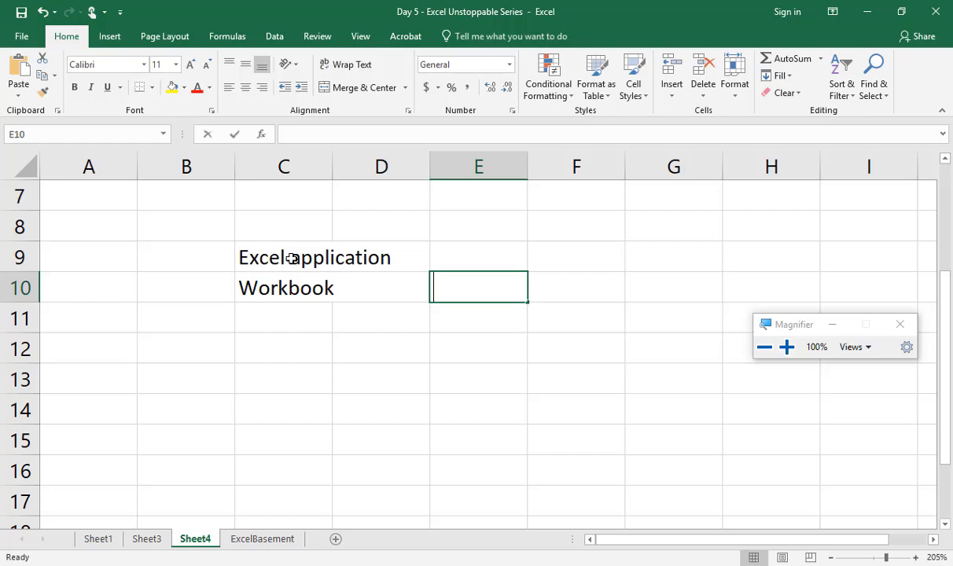
type(".xlsx")
key("Return")
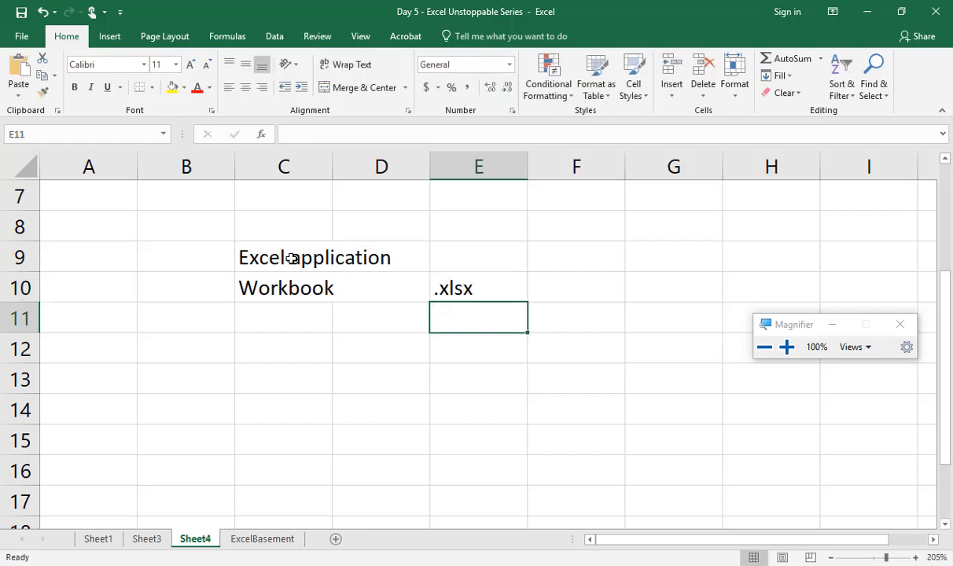
Step: Continue the hierarchy list below "Workbook" with "Worksheets" in cell C11 and "Arrays" in cell C12
key("Left")
key("Left")
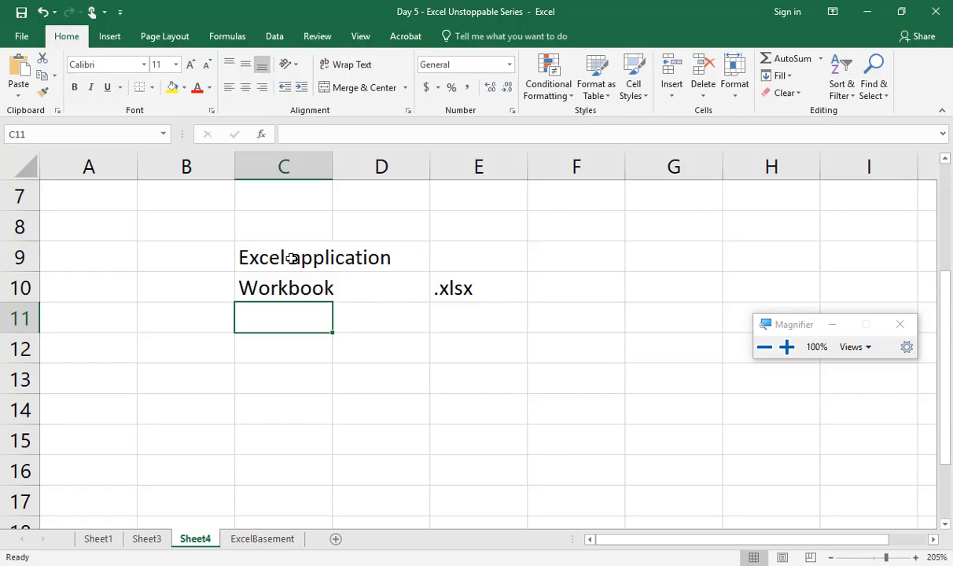
key("super+plus")
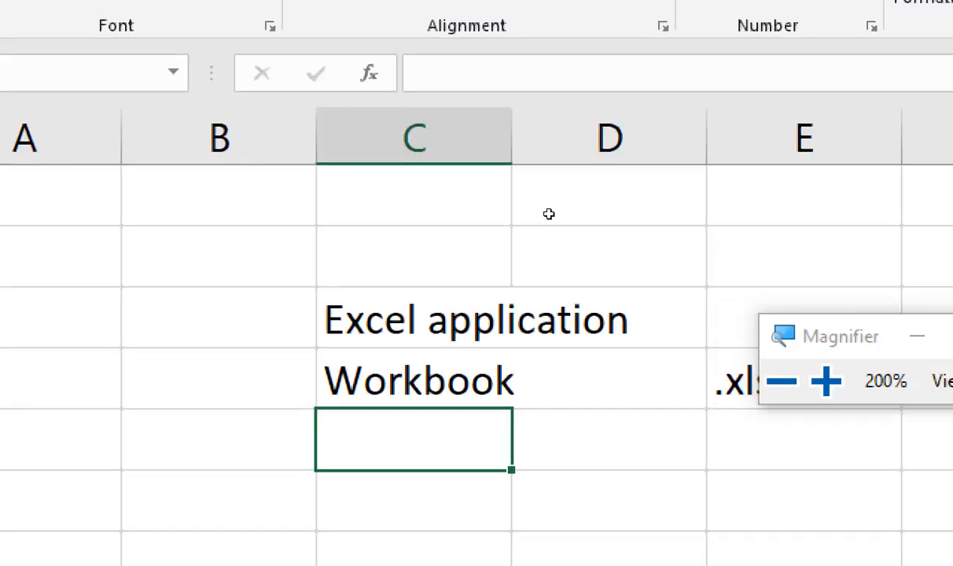
type("Worksheety")
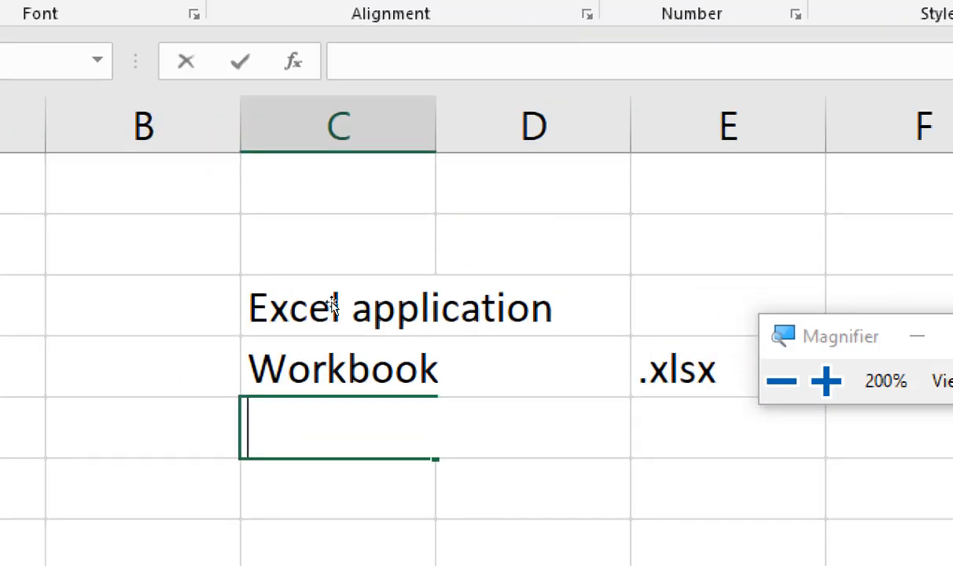
key("BackSpace")
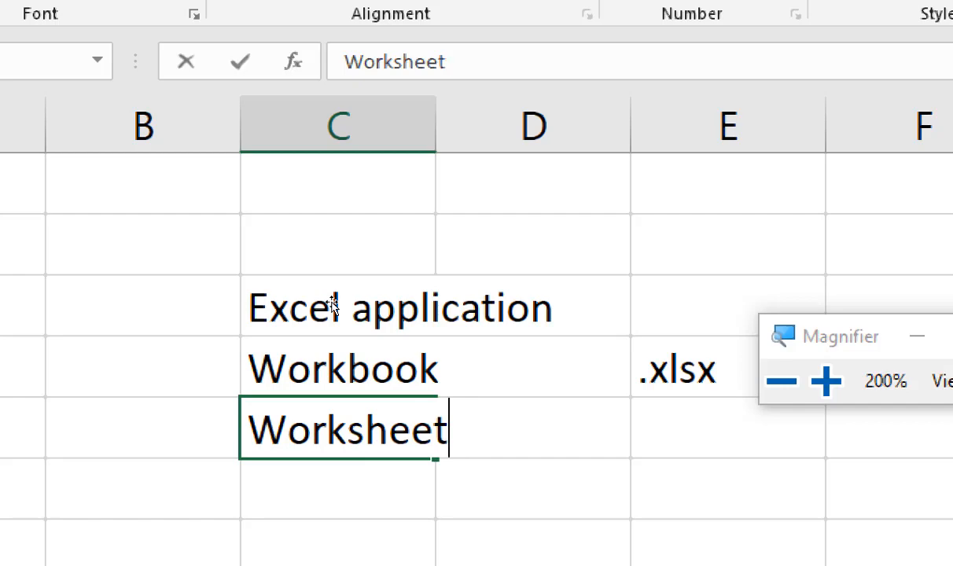
type("s")
key("Return")
key("super+minus")
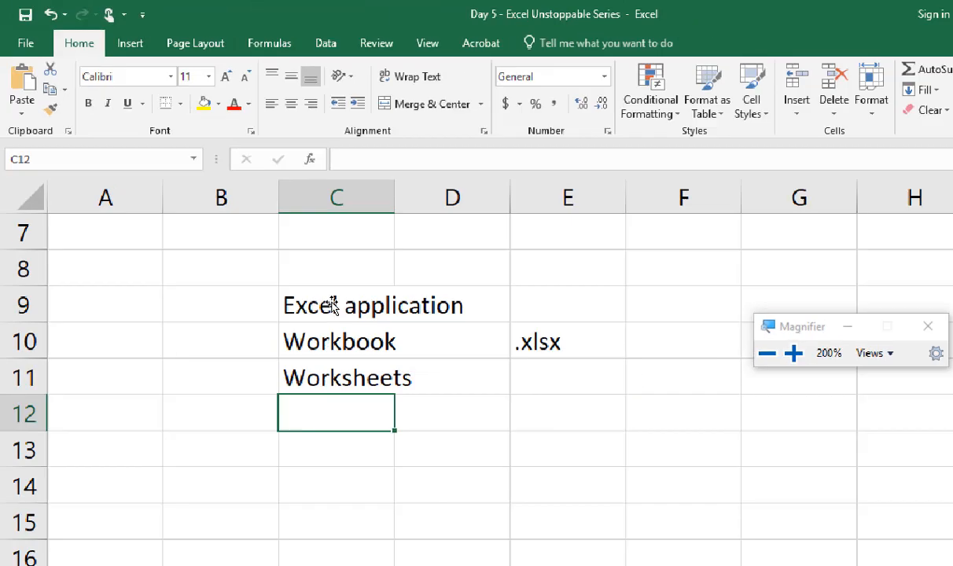
type("Arrays")
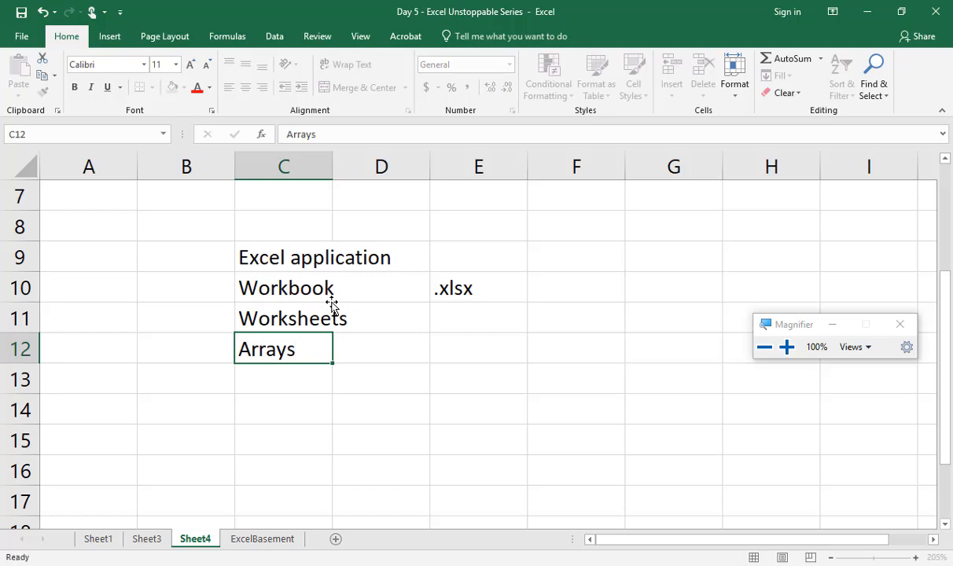
key("Return")
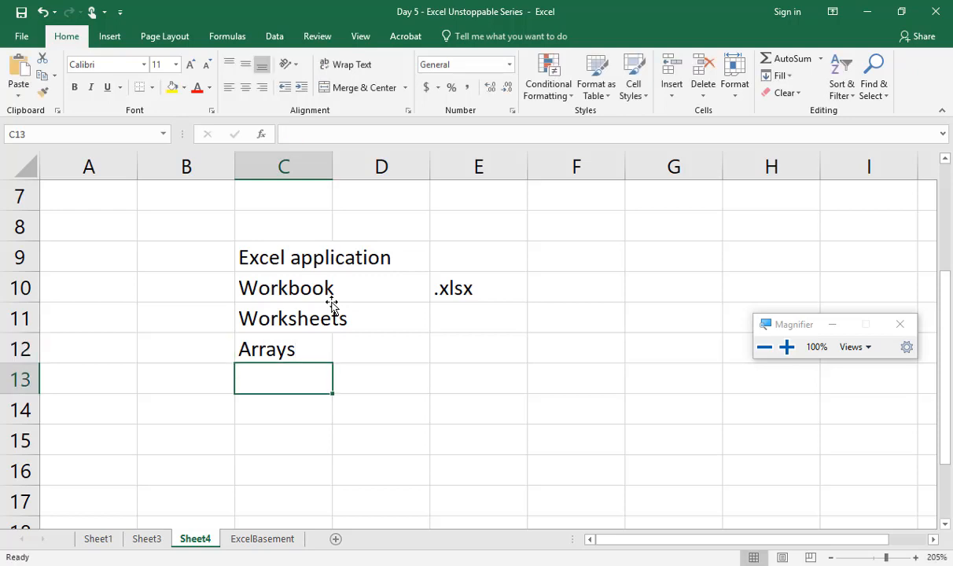
Step: List the array types below "Arrays": "1. Adjacent" in cell D13 and "2. Non Adjacent" in cell D14
key("Right")
type("1.")
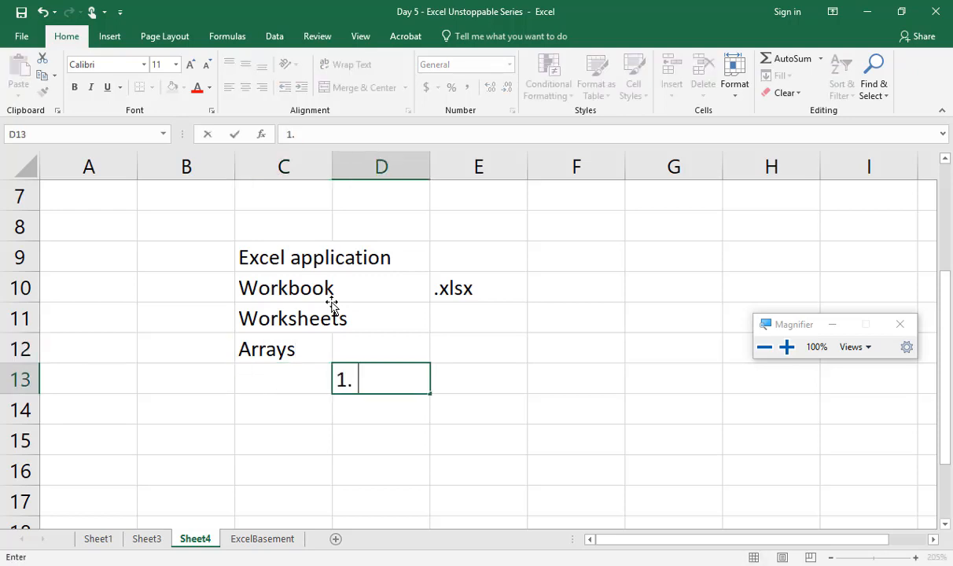
type(" Adjacent")
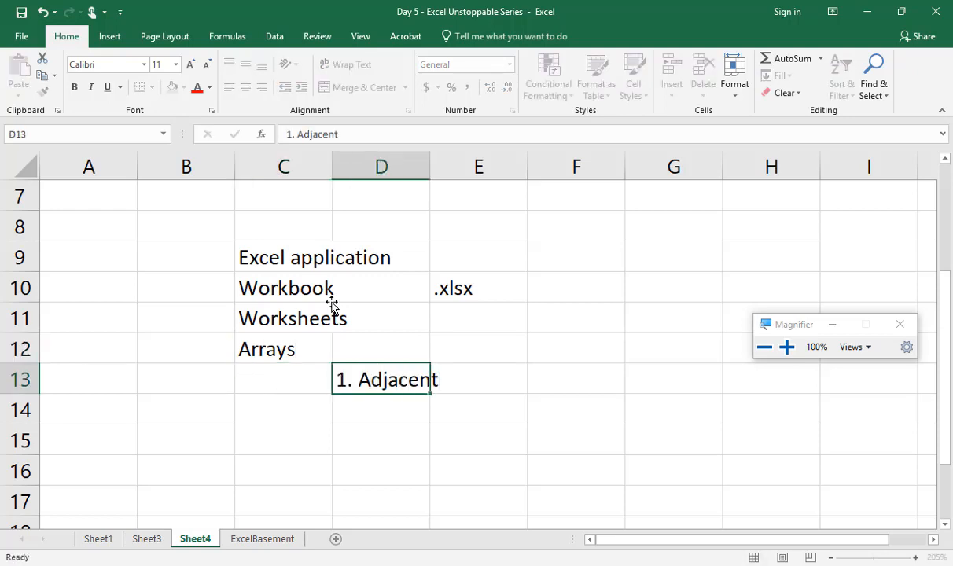
key("Return")
type("2. No")
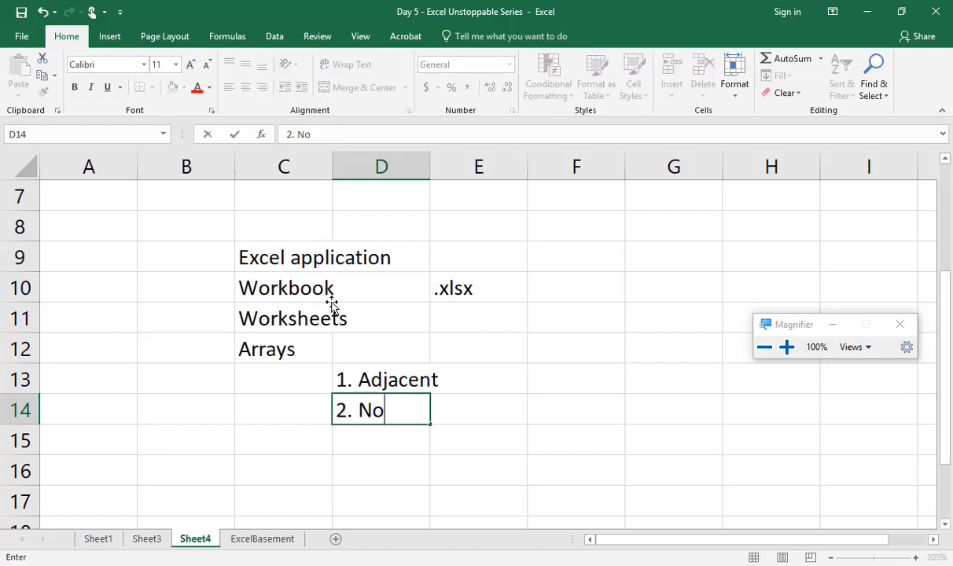
type("n Adjacent")
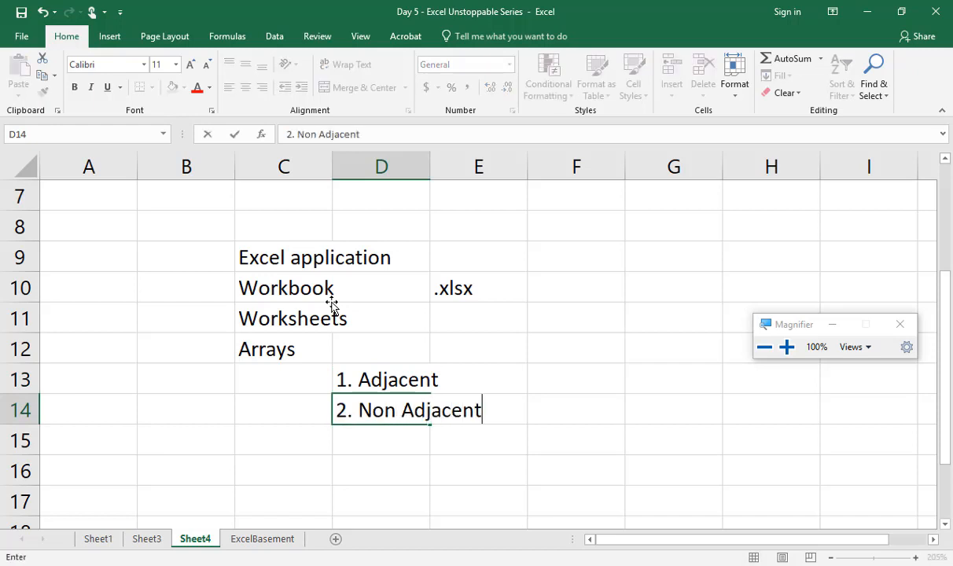
key("Return")
Step: Fill every cell of the empty range M8:Q15 with 40 at once, then reselect the filled block
key("Up")
key("Up")
key("Up")
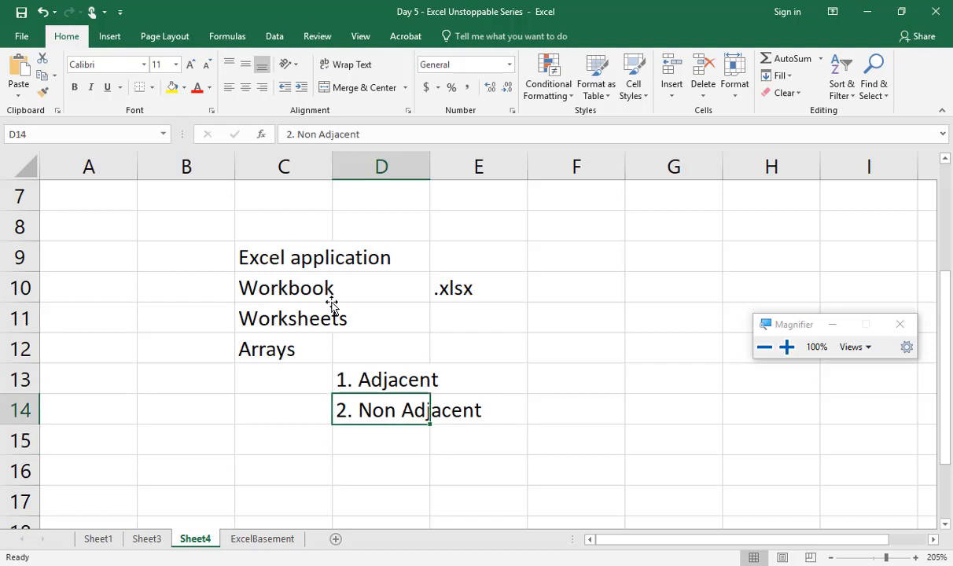
key("Right")
key("Right")
key("Right")
key("Right")
key("Right")
key("Right")
key("Right")
key("Right")
key("Right")
key("Right")
key("Right")
key("Right")
key("Right")
key("Right")
key("Right")
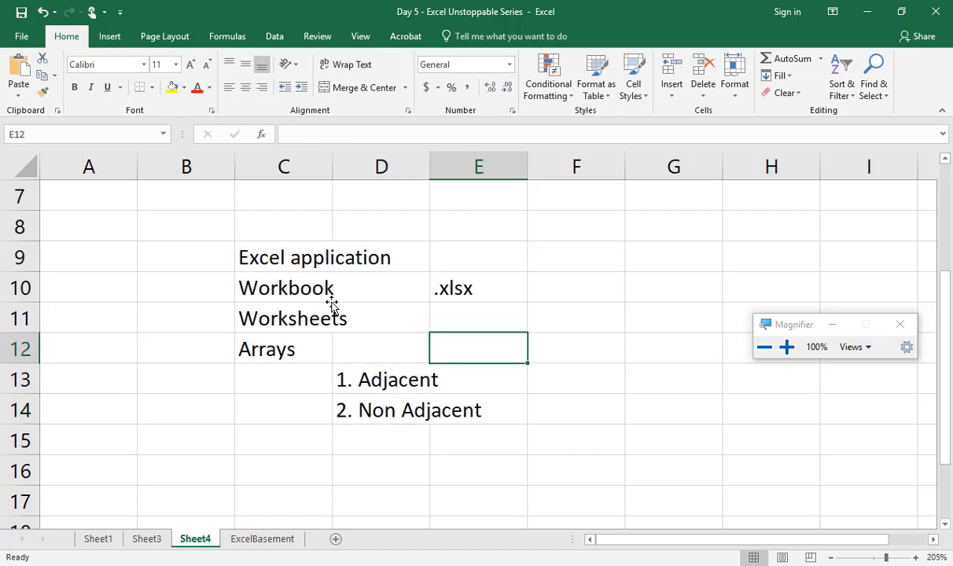
key("Left")
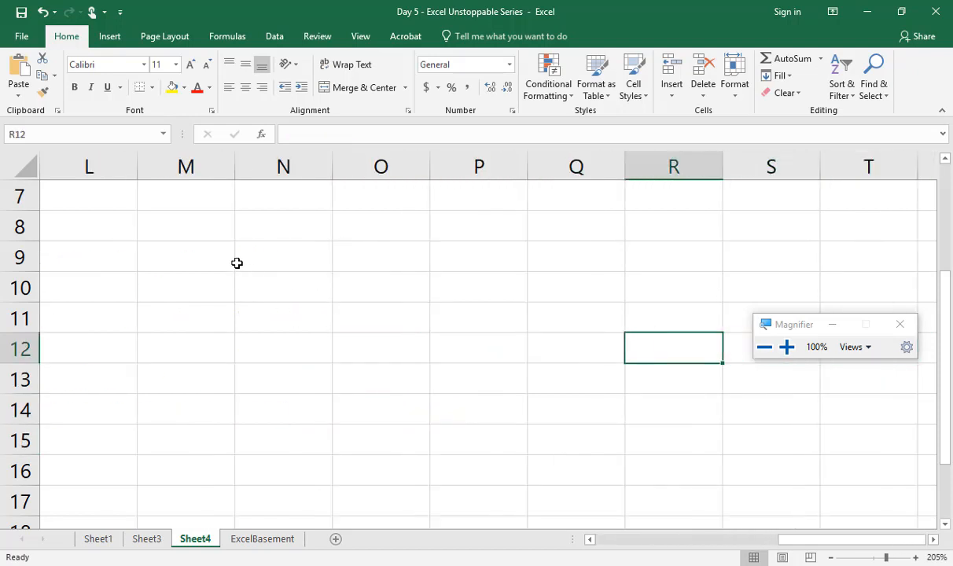
left_click_drag(204, 236, 605, 440)
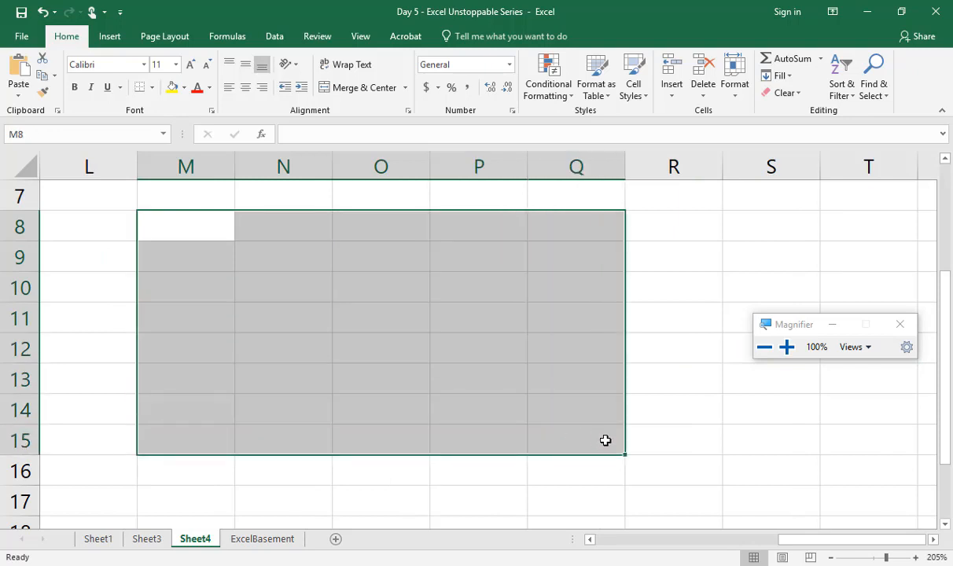
type("40")
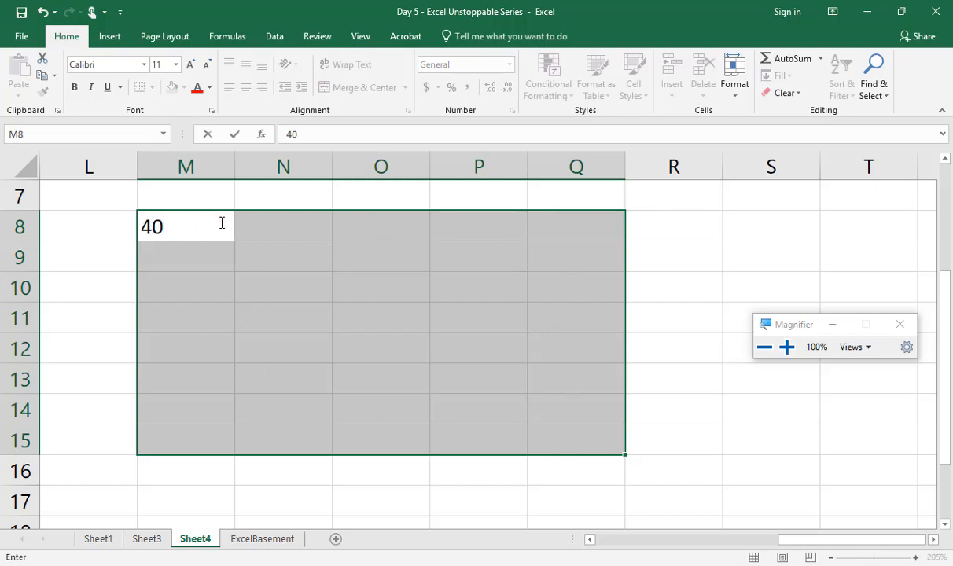
key("ctrl+Return")
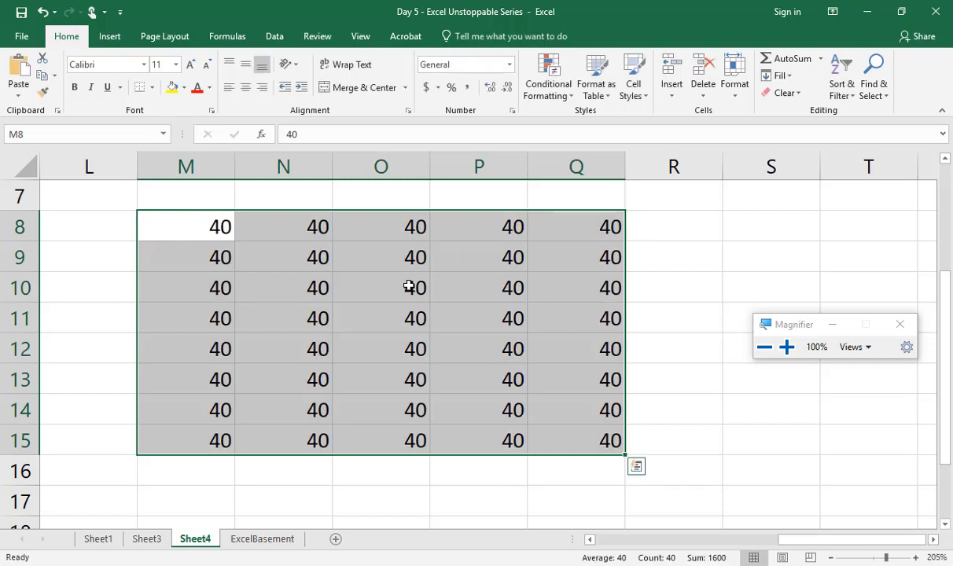
left_click(282, 285)
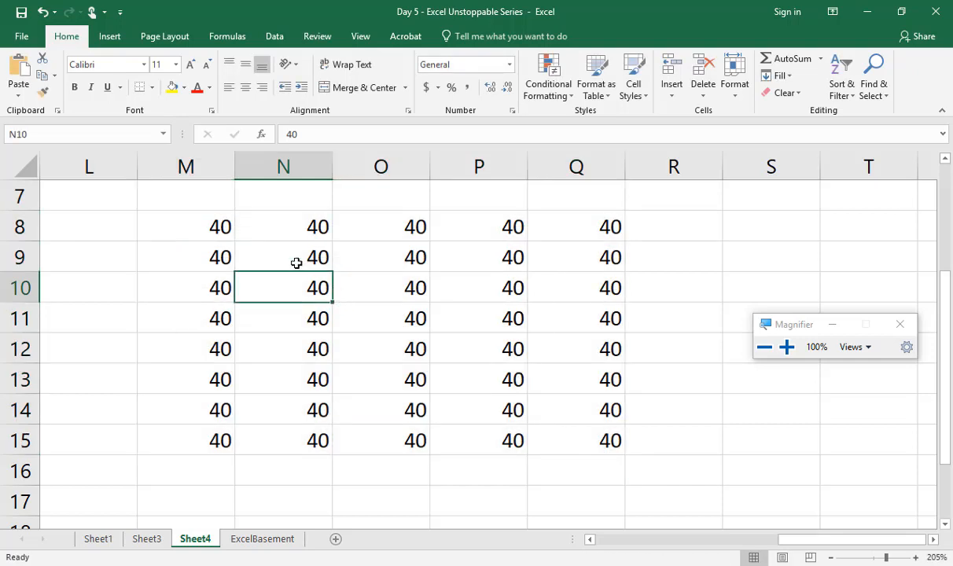
left_click_drag(196, 219, 600, 457)
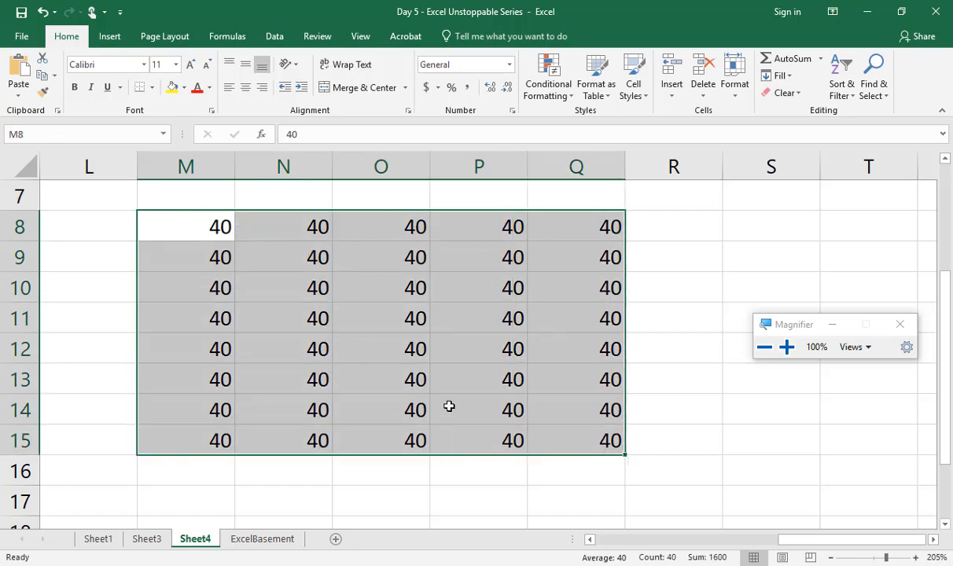
Step: Label the block of 40s with the heading "adjacent" in cell M7
left_click(169, 189)
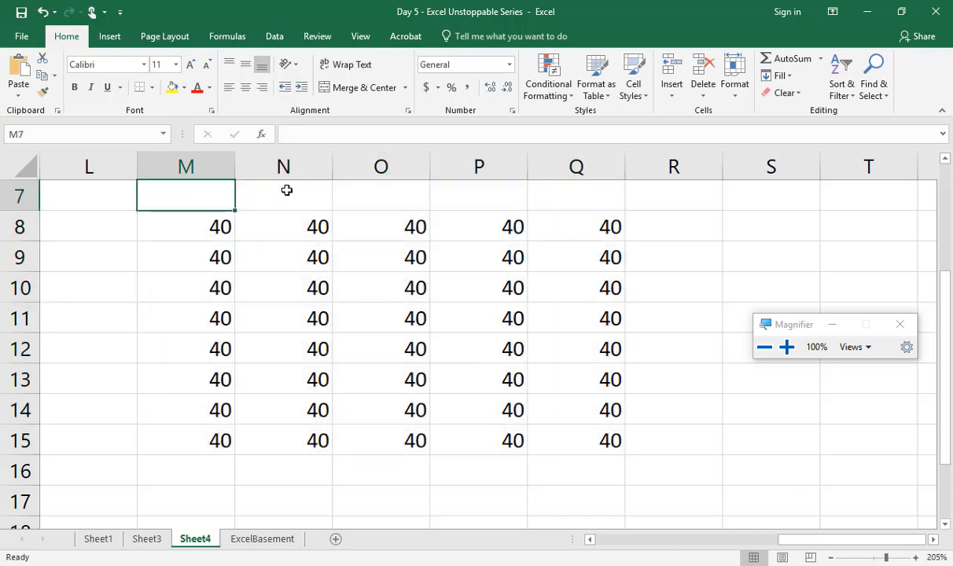
type("adjacent")
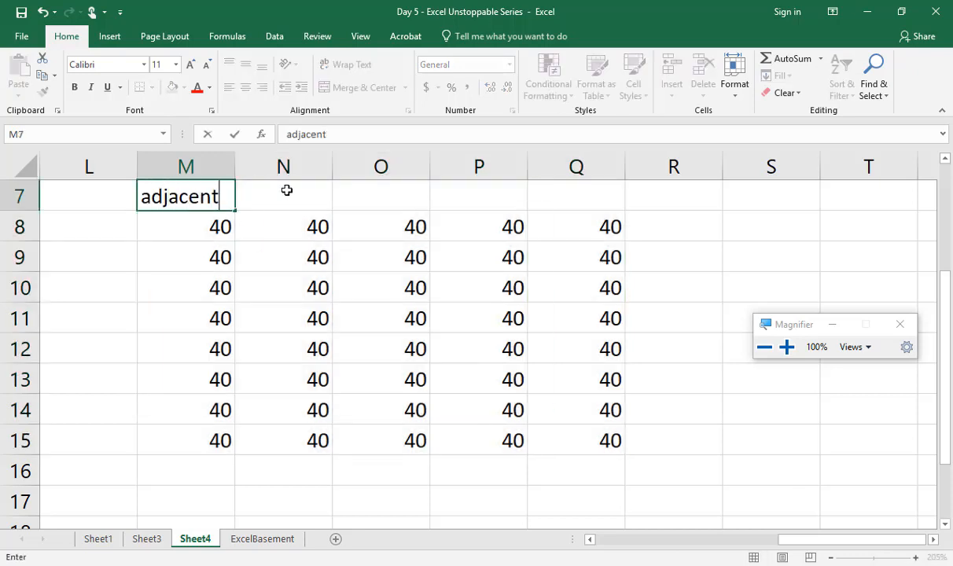
key("Right")
key("Right")
key("Right")
key("Right")
key("Right")
key("Right")
key("Right")
key("Right")
key("Right")
key("Right")
key("Right")
key("Right")
key("Right")
key("Right")
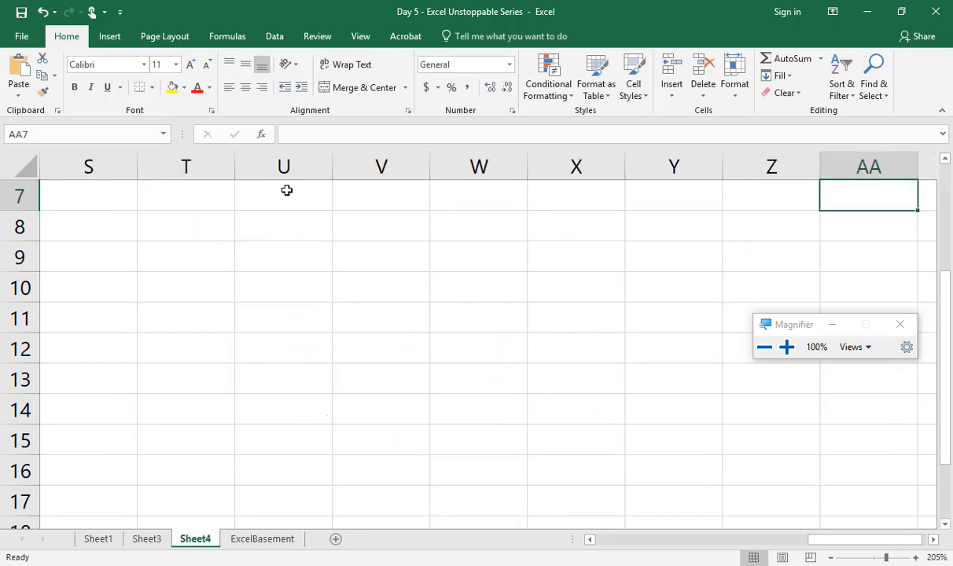
Step: Enter the heading "Non adjacent" in cell W7, in the empty area beyond the first block
key("Left")
key("Left")
key("Left")
key("Left")
type("N")
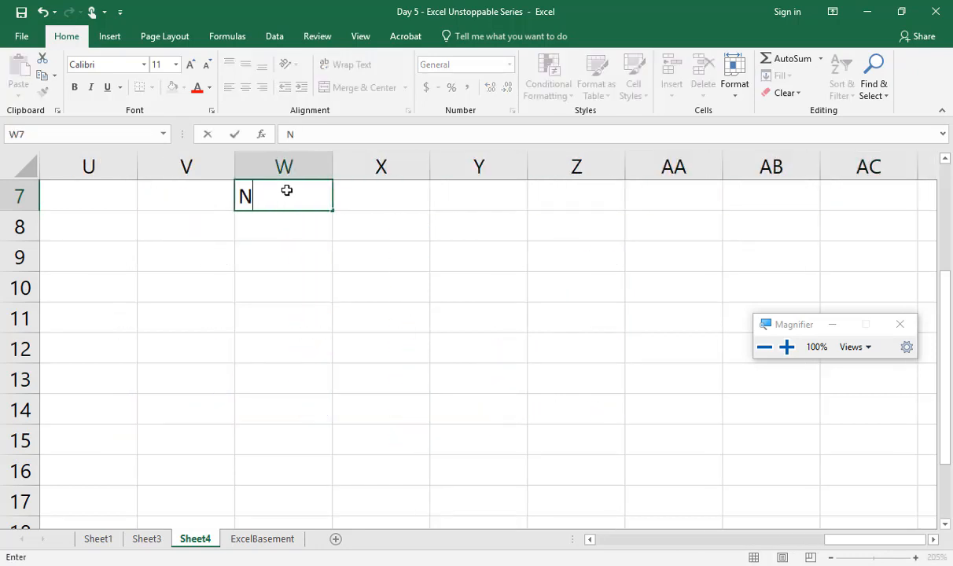
type("on adjacent")
key("Return")
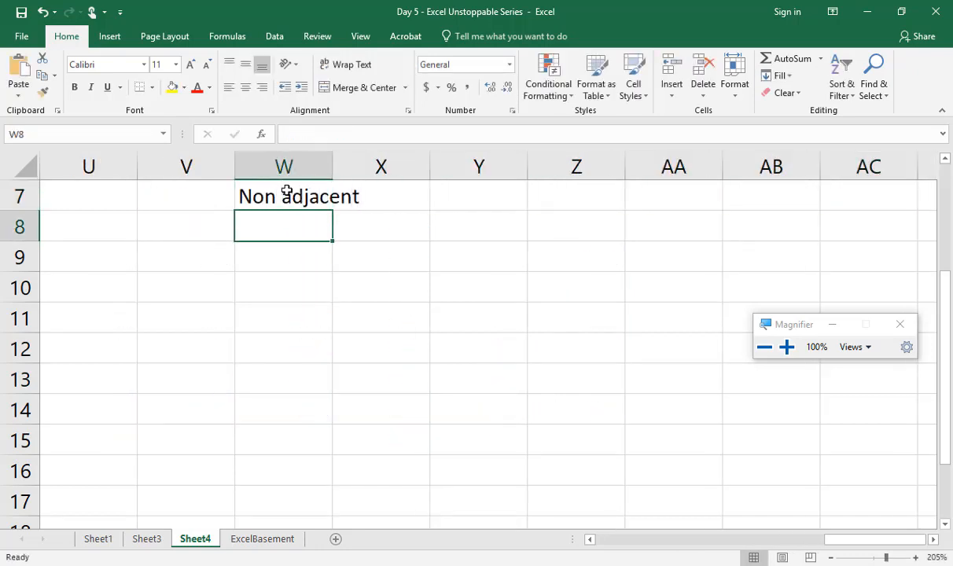
Step: Fill the range V9:W13 with 23 and the separate range Z11:AB15 with 15
left_click_drag(188, 245, 326, 363)
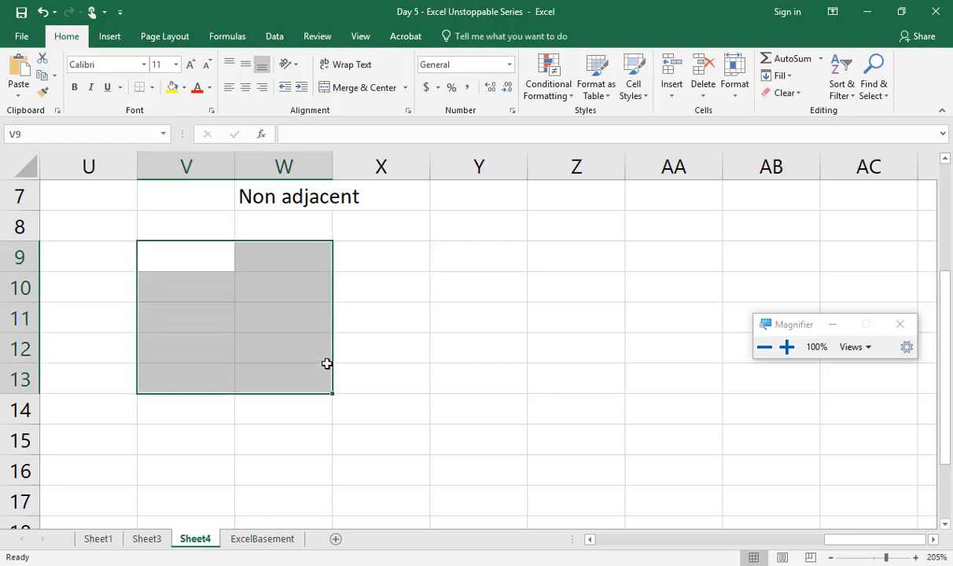
type("23")
key("ctrl+Return")
left_click_drag(586, 313, 775, 433)
type("15")
key("ctrl+Return")
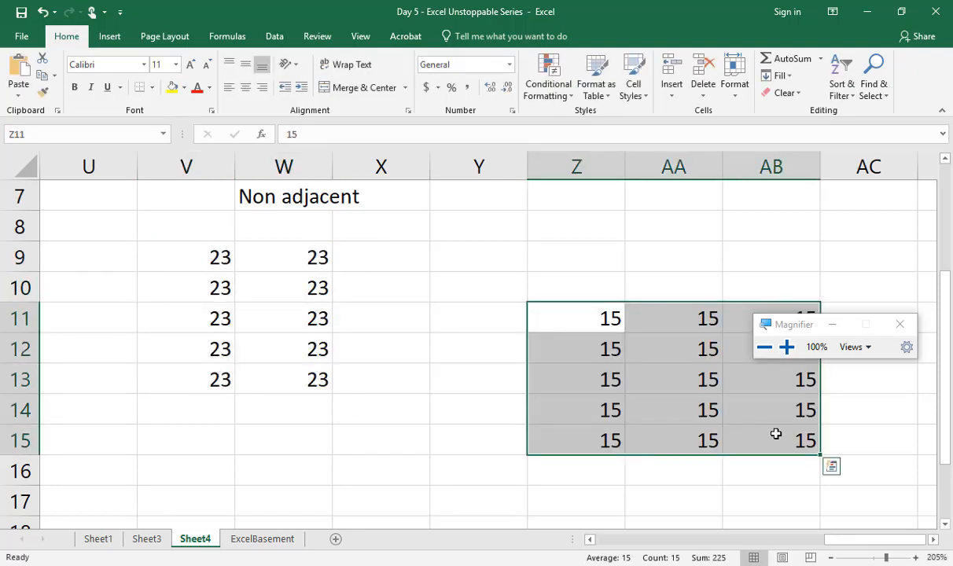
Step: Highlight the whole area U7:AC17 around both non-adjacent blocks, then select the 23s block and the 15s block separately
left_click_drag(126, 208, 844, 489)
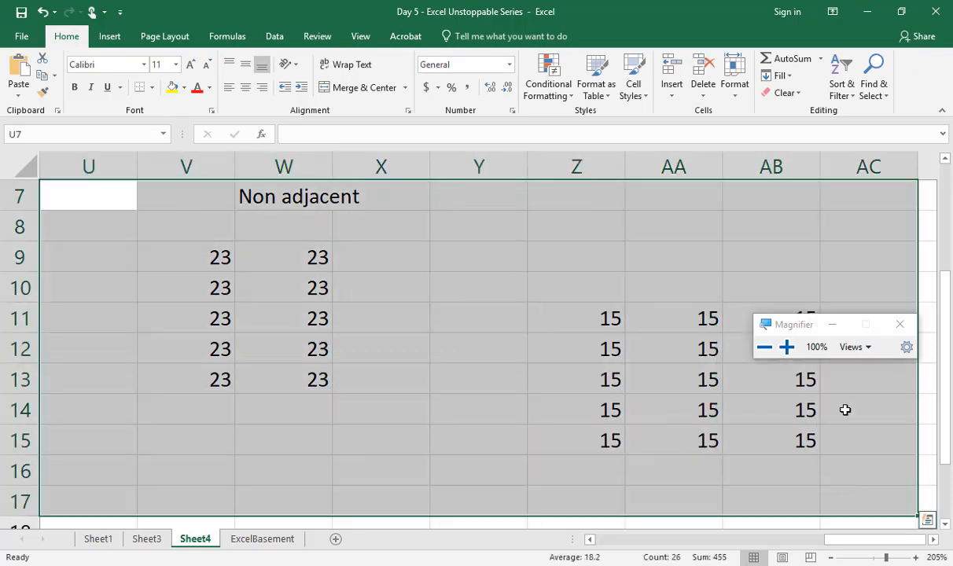
left_click(475, 325)
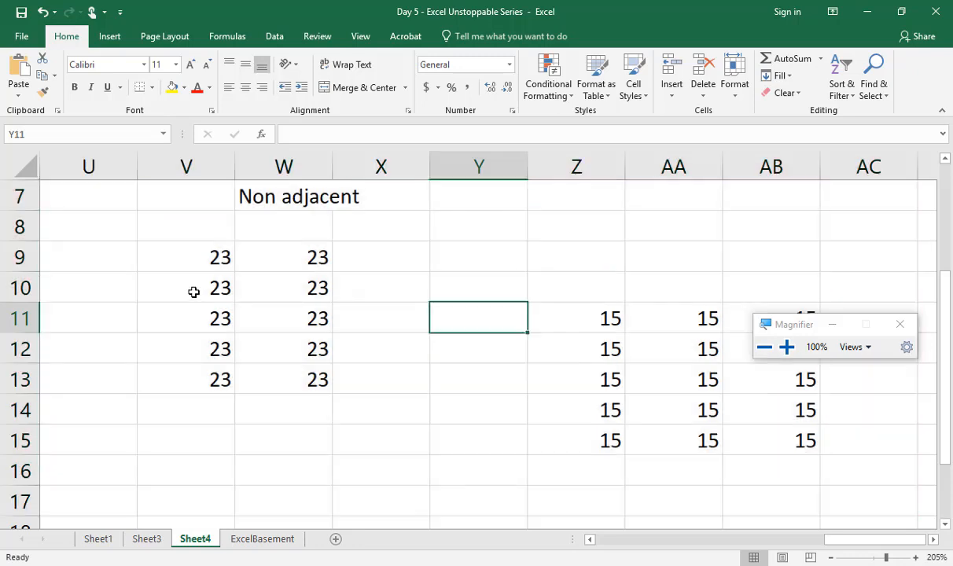
left_click_drag(173, 257, 324, 410)
left_click_drag(606, 319, 782, 468)
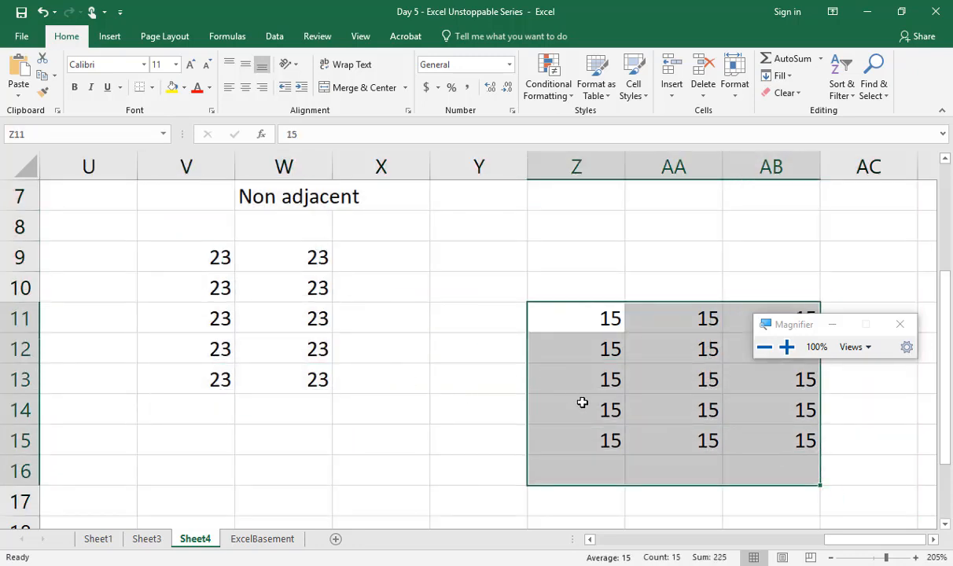
Step: Enter "Formulas" in cell C20, in the empty area below the hierarchy list
left_click_drag(687, 544, 617, 544)
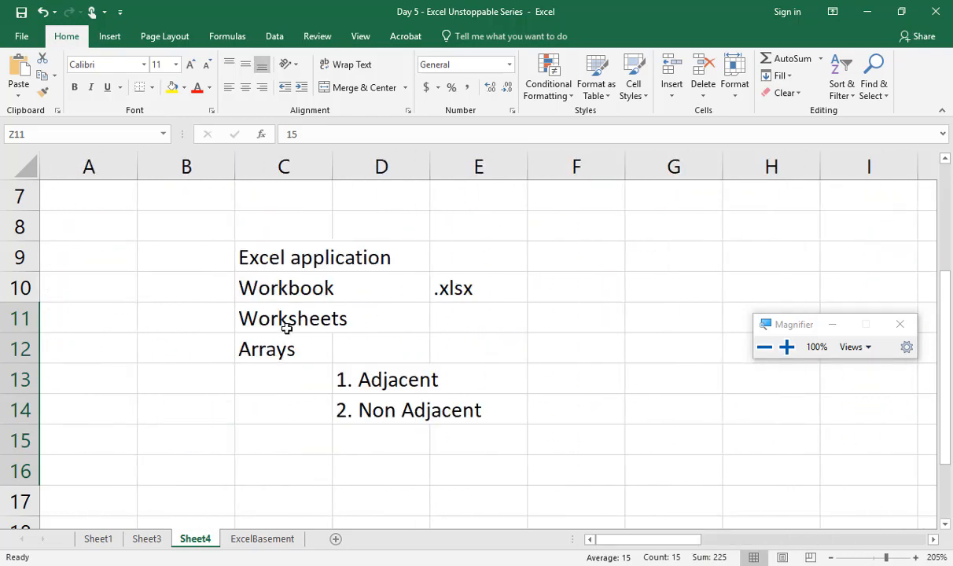
scroll(278, 330, "down", 4)
left_click(262, 229)
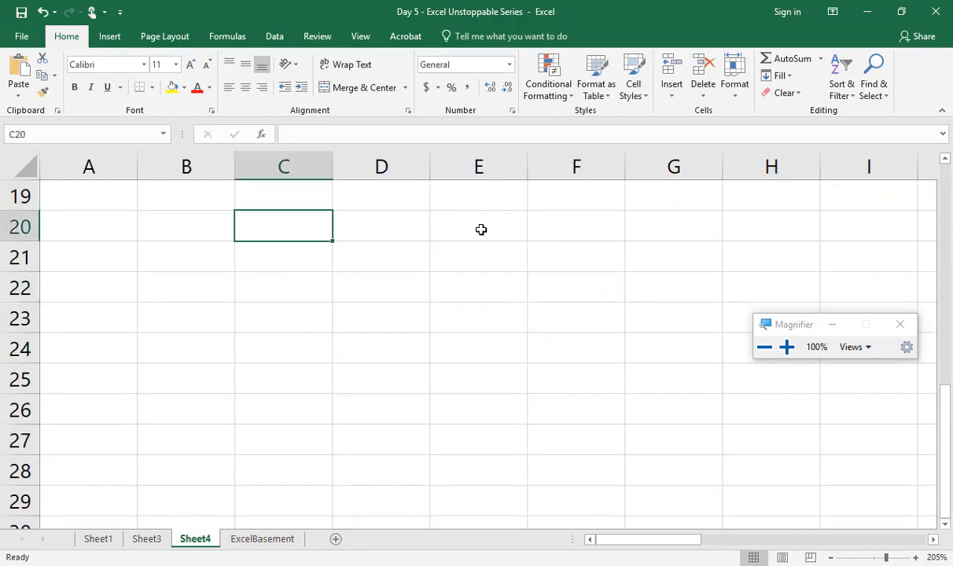
type("Formuals")
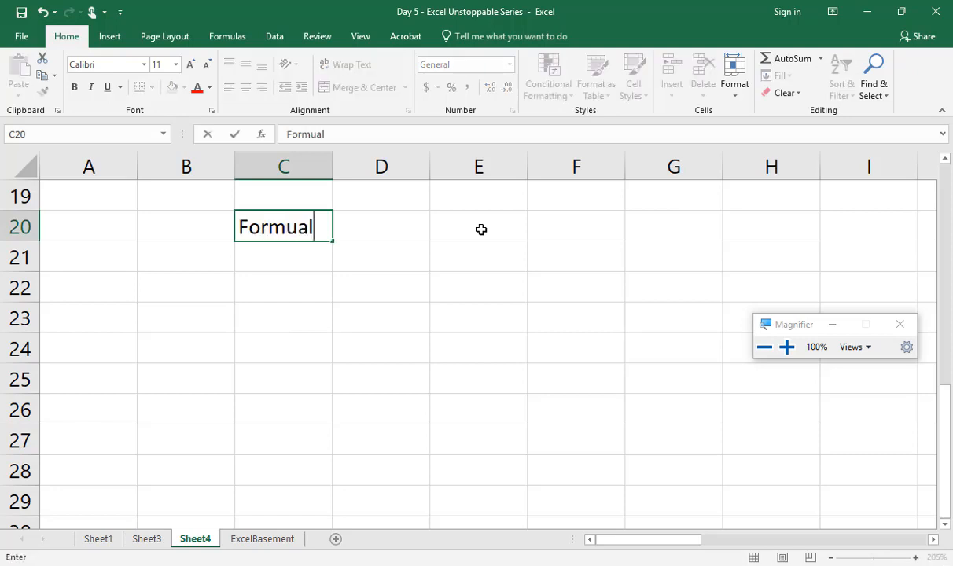
key("BackSpace")
key("BackSpace")
key("BackSpace")
type("las")
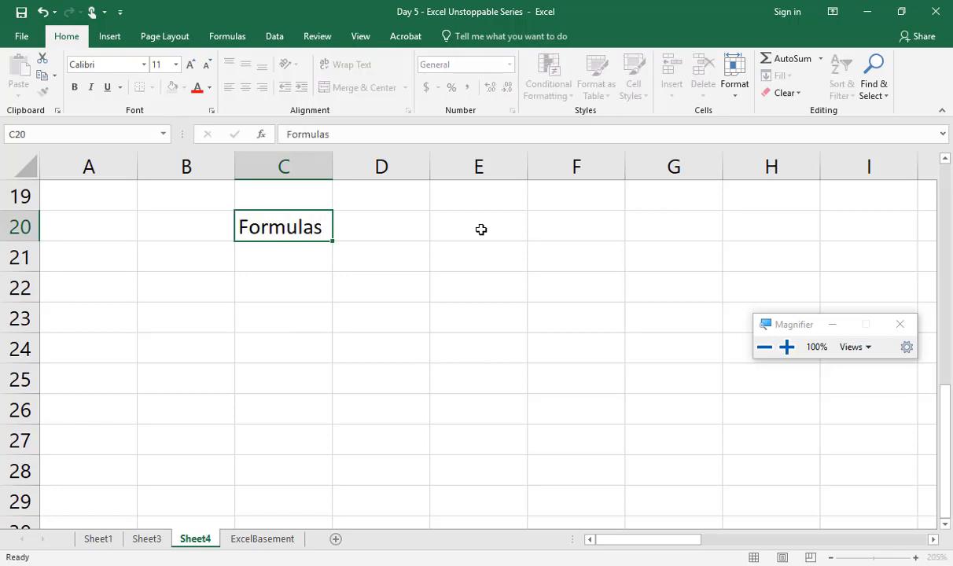
Step: Enter "functions" in cell C21, directly below the "Formulas" label
key("Return")
type("functions")
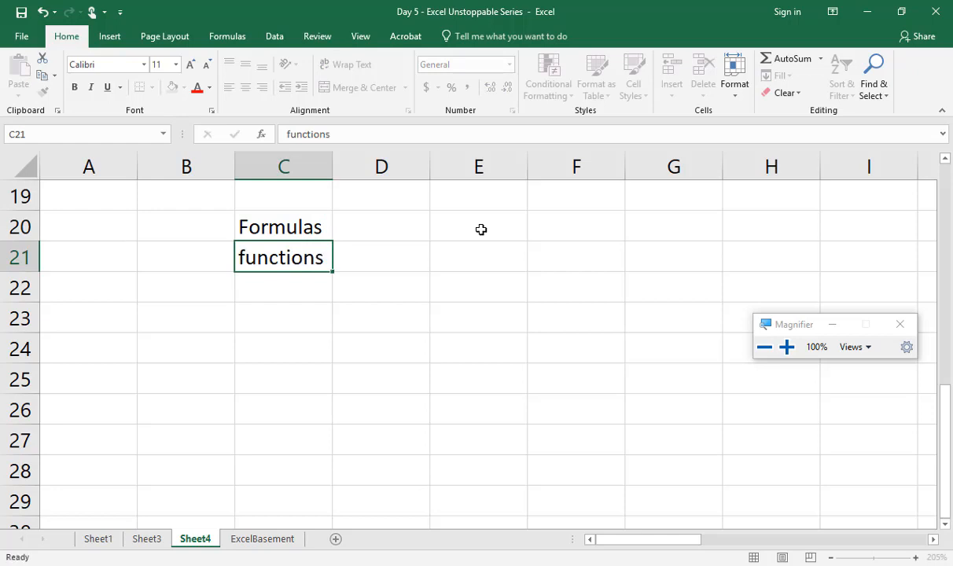
key("Return")
Step: Enter the description "user made" in cell D20, beside the "Formulas" label
key("Up")
key("Up")
key("Right")
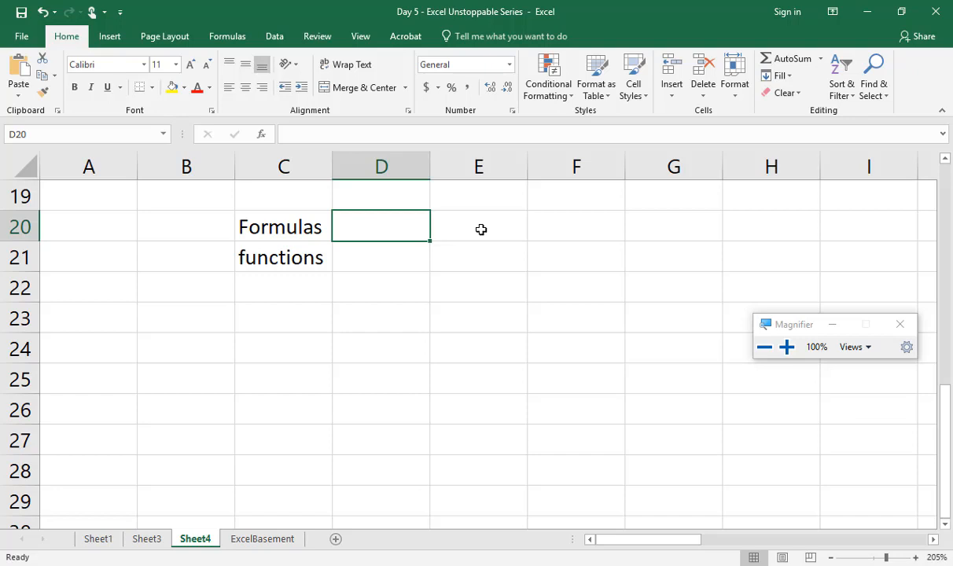
type("user made")
key("Return")
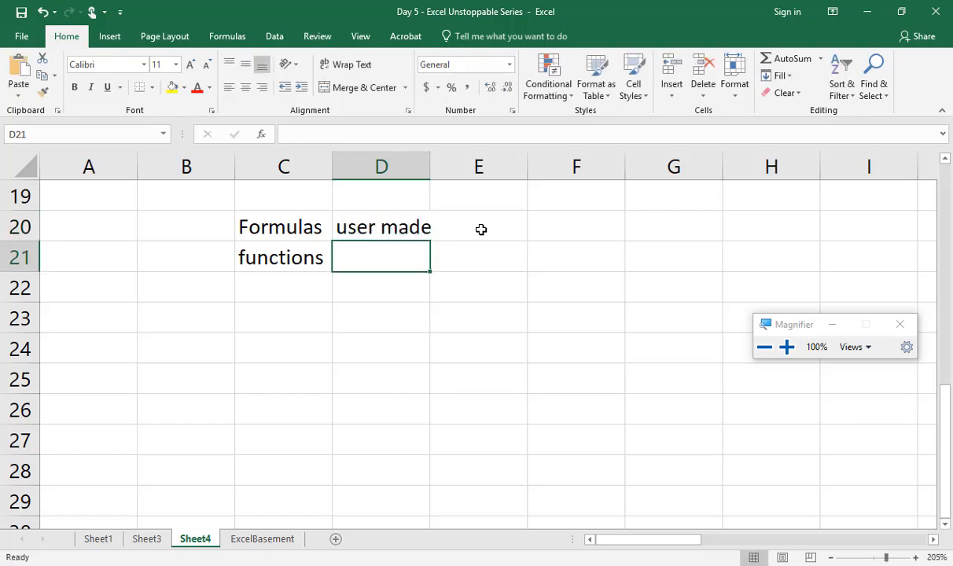
Step: Enter the description "built in - set of instructions" in cell D21, beside the "functions" label
type("built in")
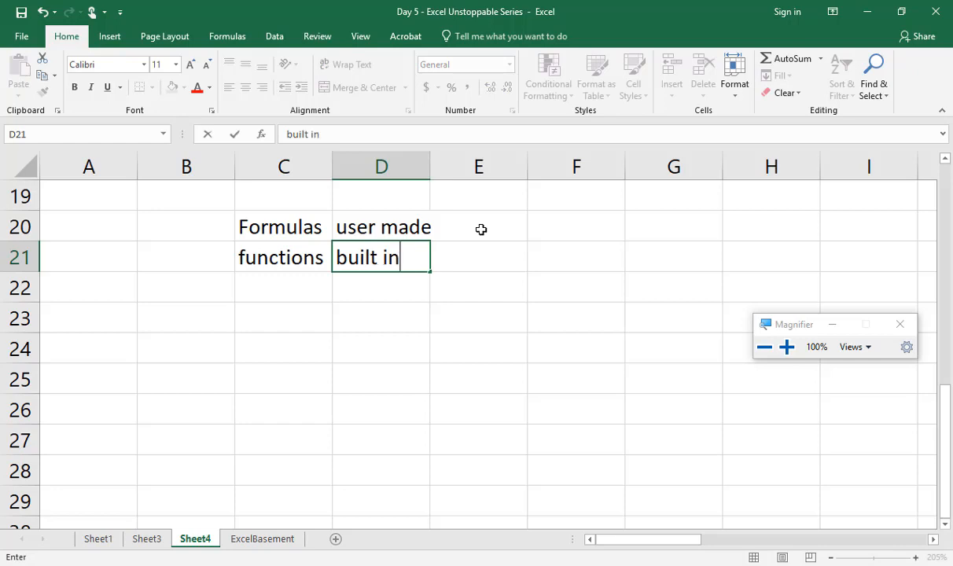
type(" - set ofins")
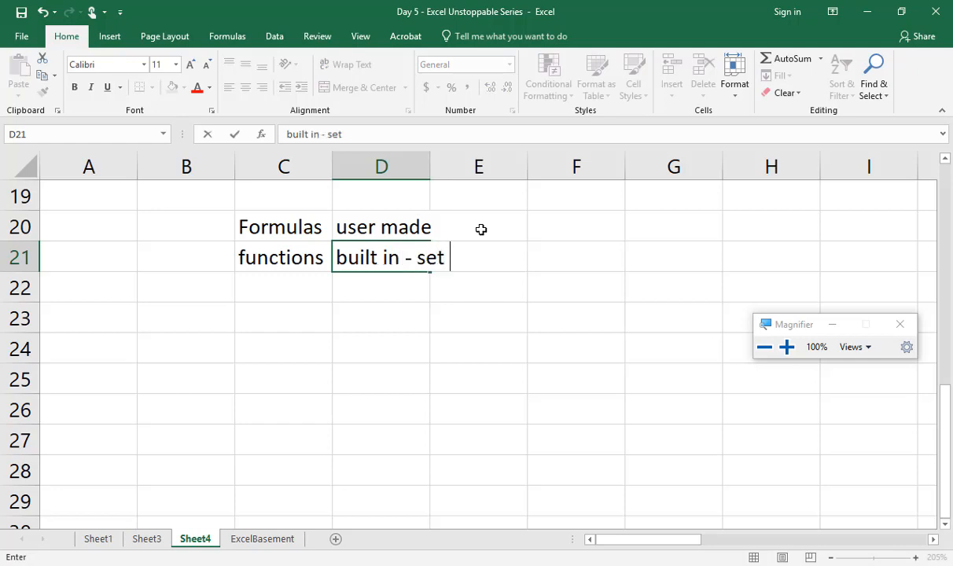
key("BackSpace")
key("BackSpace")
key("BackSpace")
type("instructions")
key("Return")
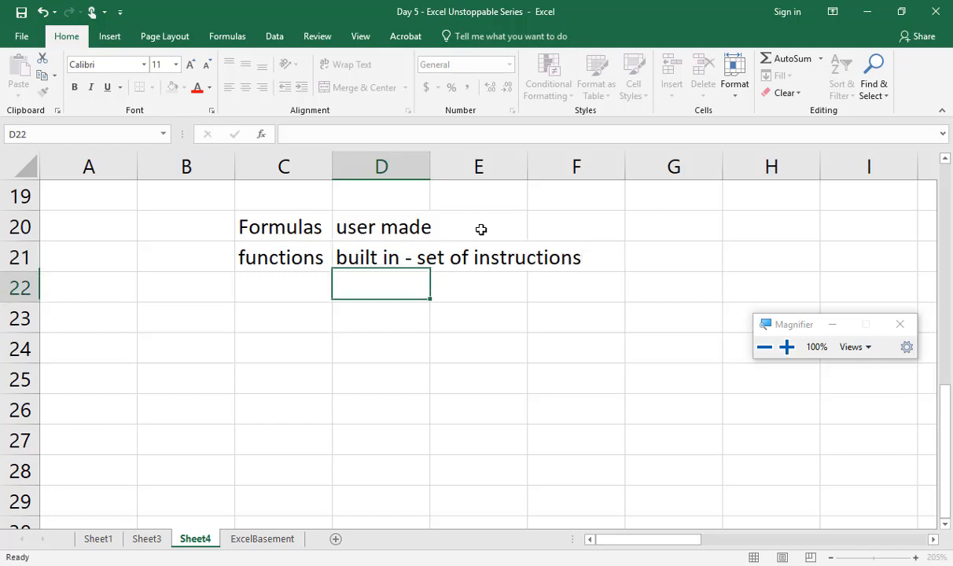
Step: Enter the label "example" in cell C23, below the formulas and functions descriptions
key("Left")
key("Down")
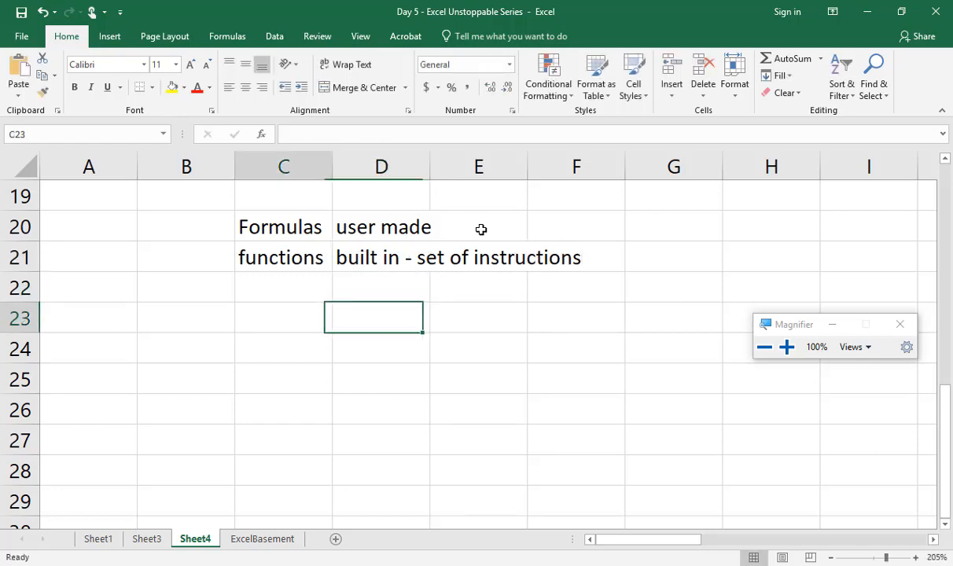
type("example")
key("Return")
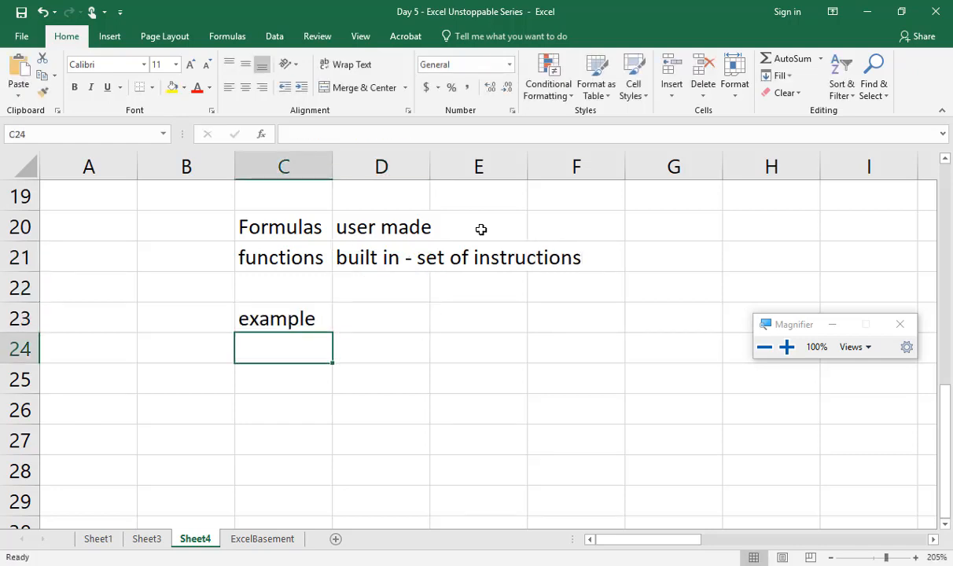
Step: Enter the sample numbers 12 in D23 and 15 in D24, beside the "example" label
key("Right")
key("Up")
type("12")
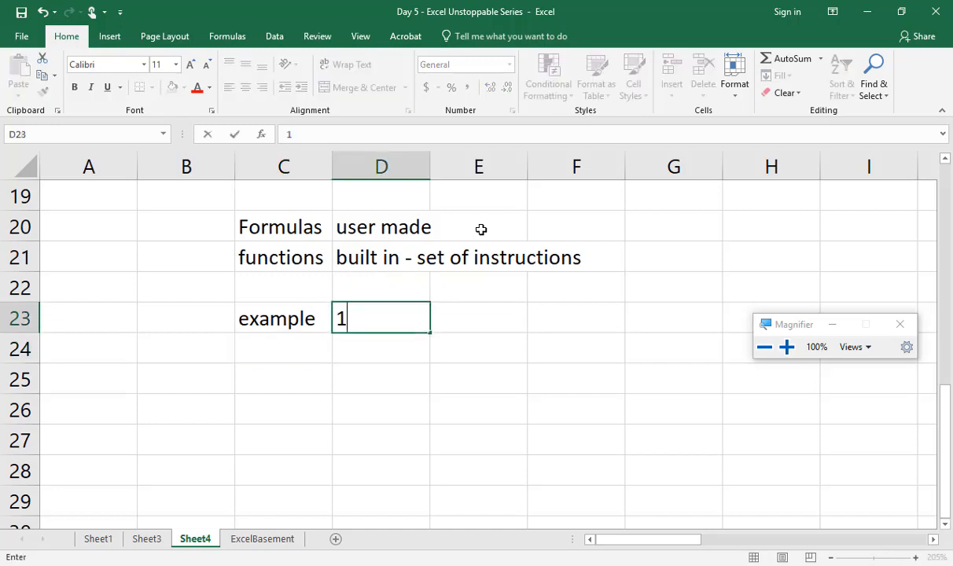
key("Return")
type("15")
key("Return")
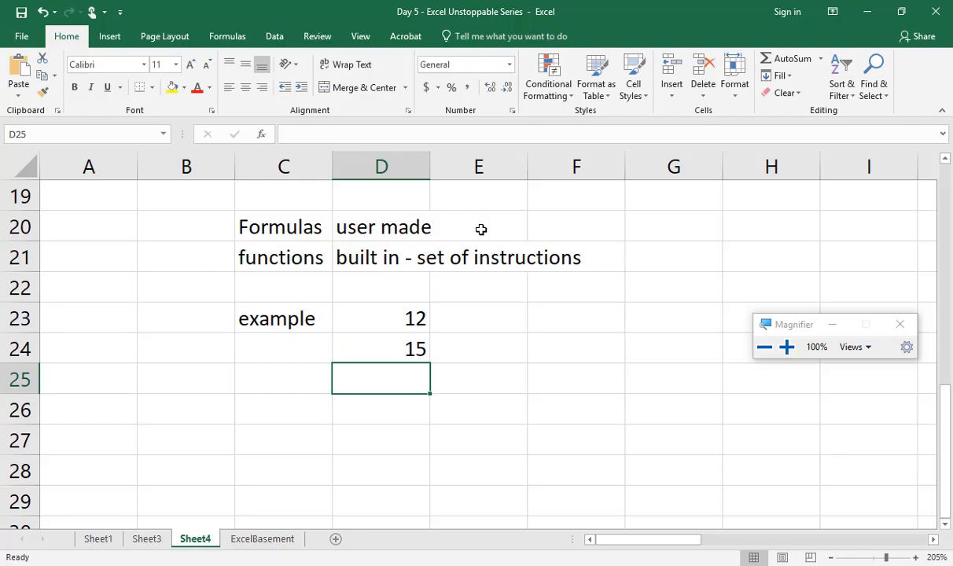
Step: Add the two sample numbers in cell D25 with the user-made formula =D23+D24
key("super+plus")
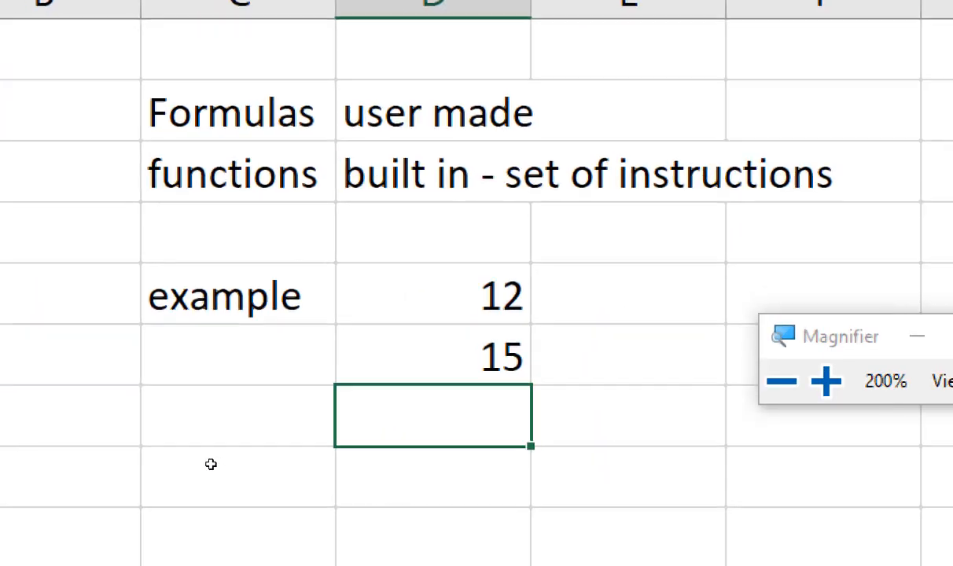
left_click(279, 233)
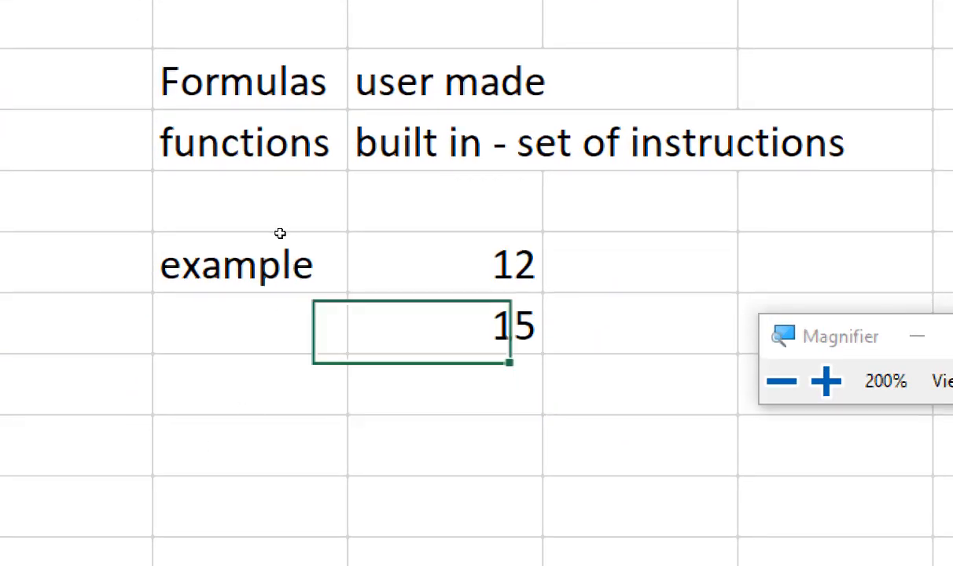
left_click(283, 255)
left_click(378, 377)
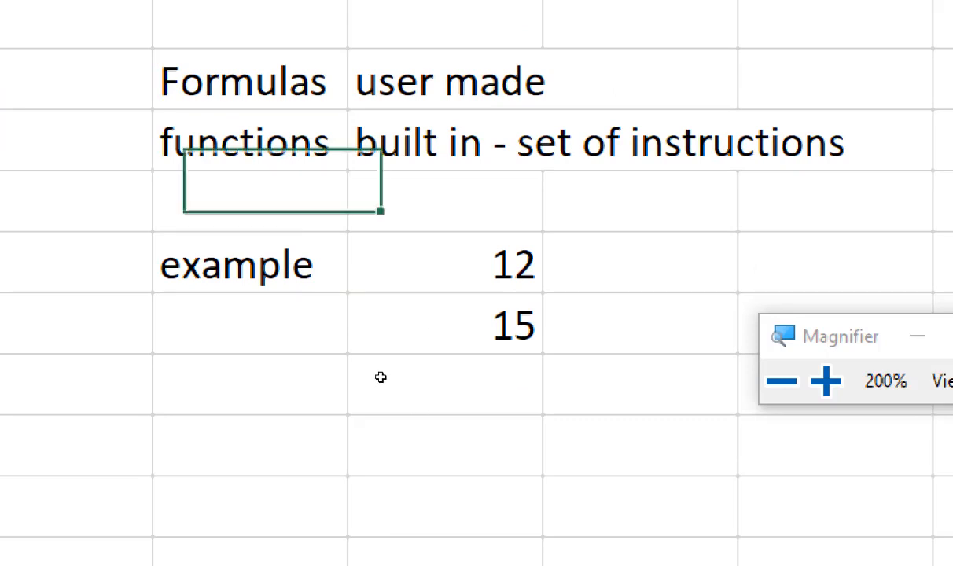
type("=")
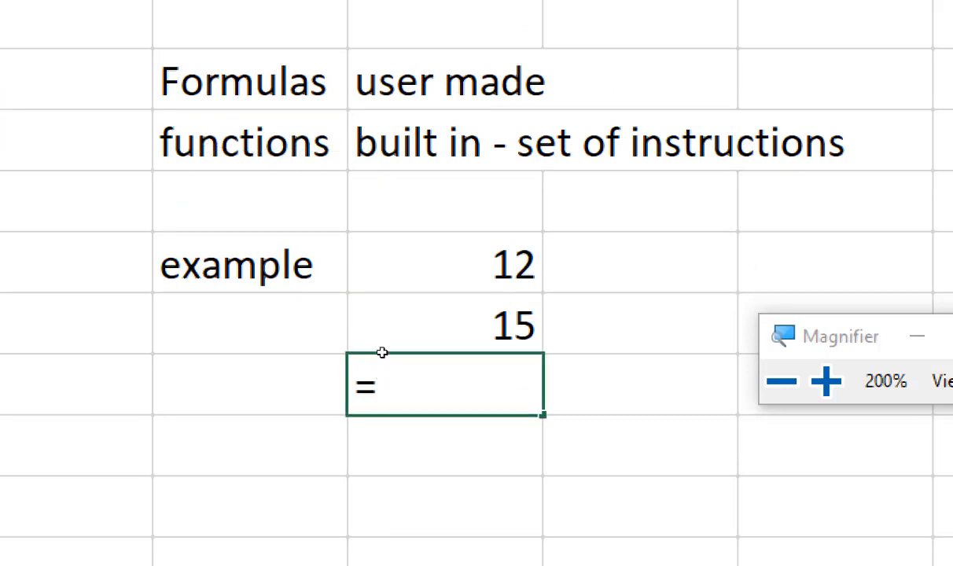
left_click(381, 319)
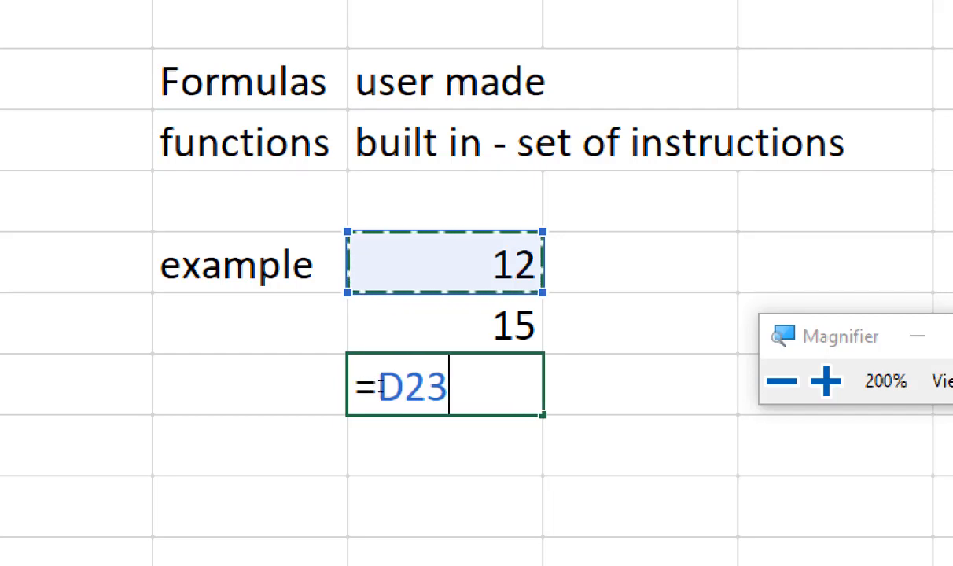
type("+")
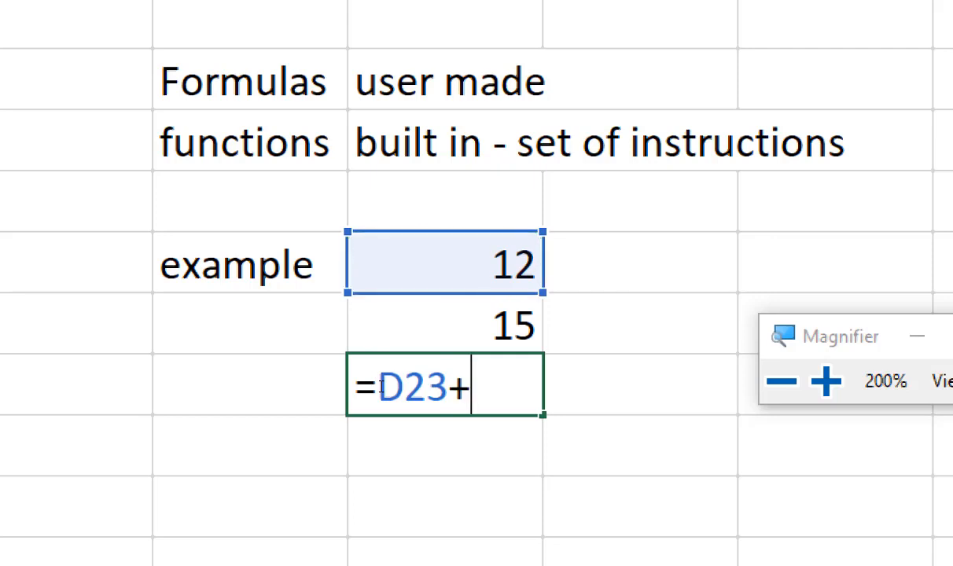
left_click(397, 350)
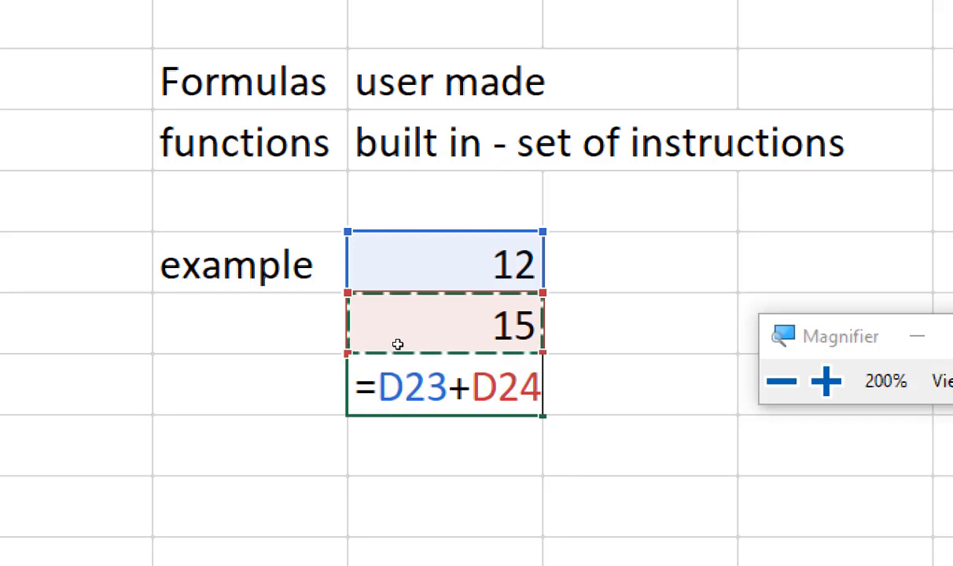
key("Return")
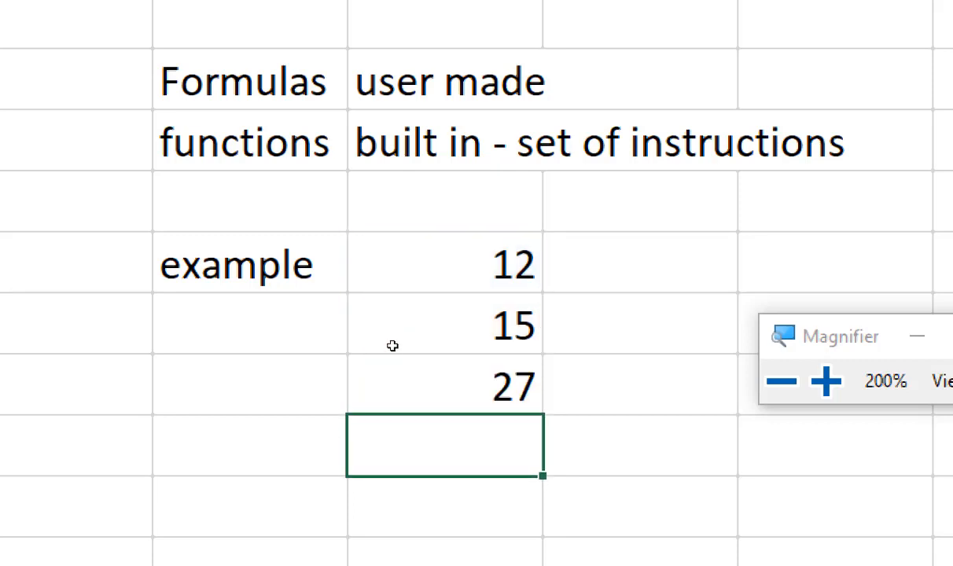
Step: Inspect the addition formula in D25 and its cell references, then leave the cell without editing it
left_click(390, 375)
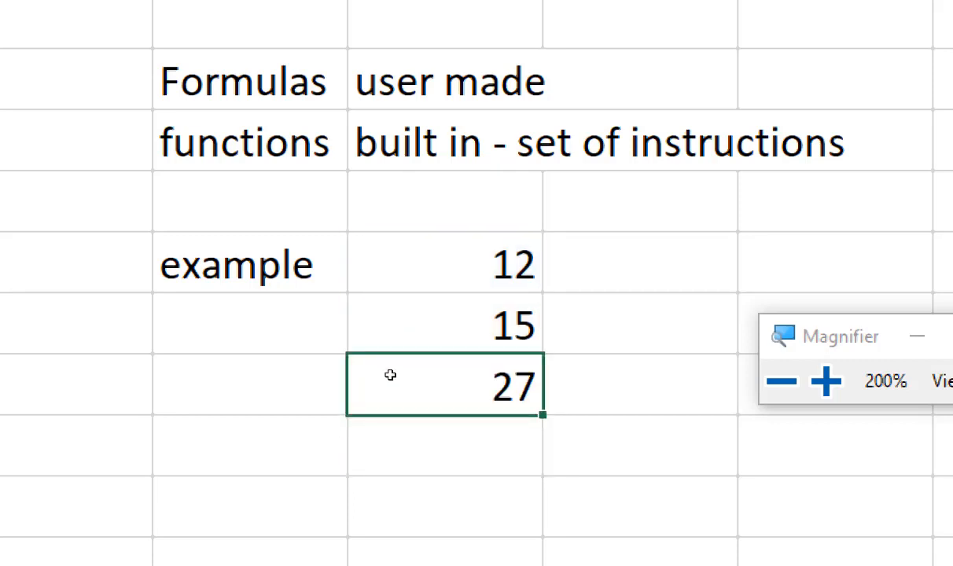
double_click(391, 375)
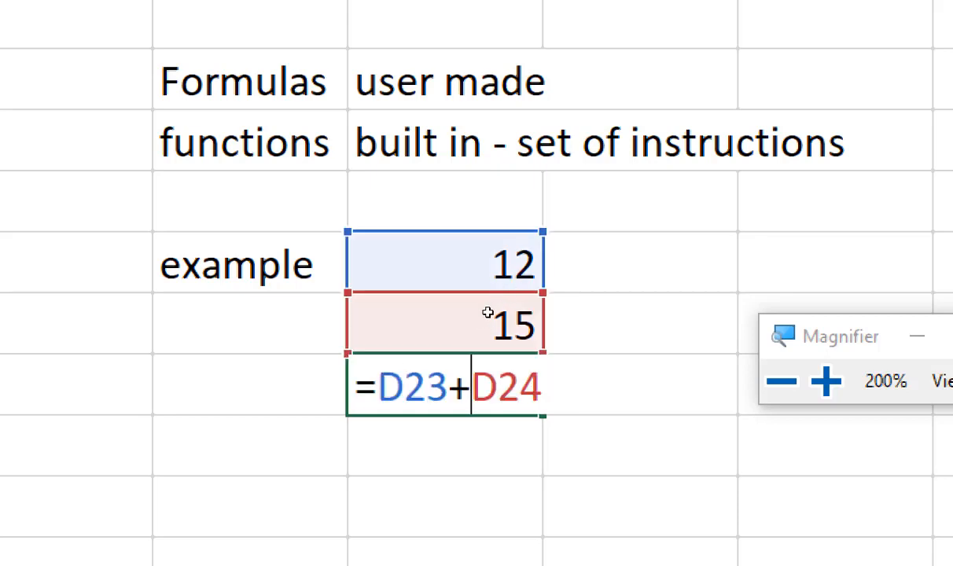
left_click(487, 312)
key("Escape")
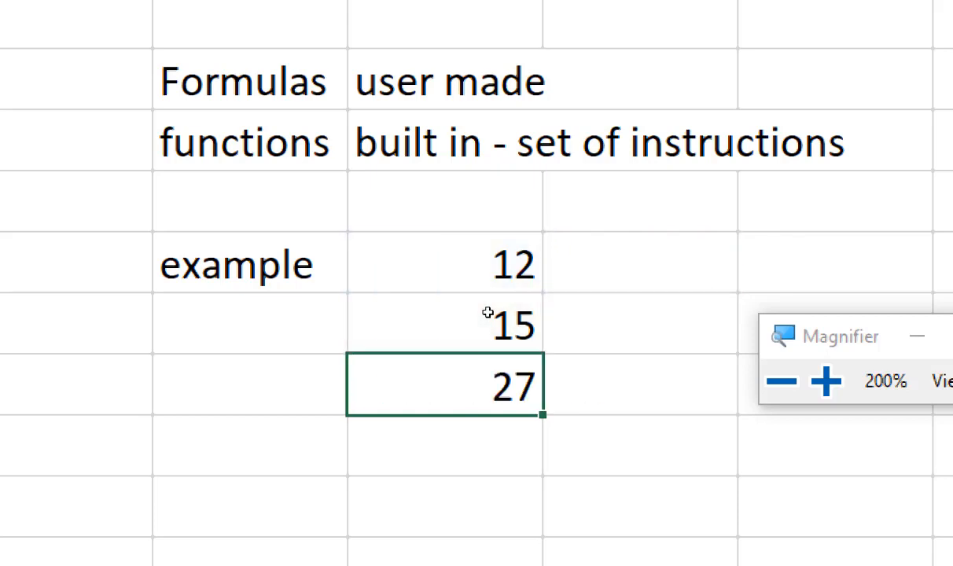
Step: Enter the same sample numbers, 12 in E23 and 15 in E24, in the adjacent column
key("Right")
key("Up")
key("Up")
key("Return")
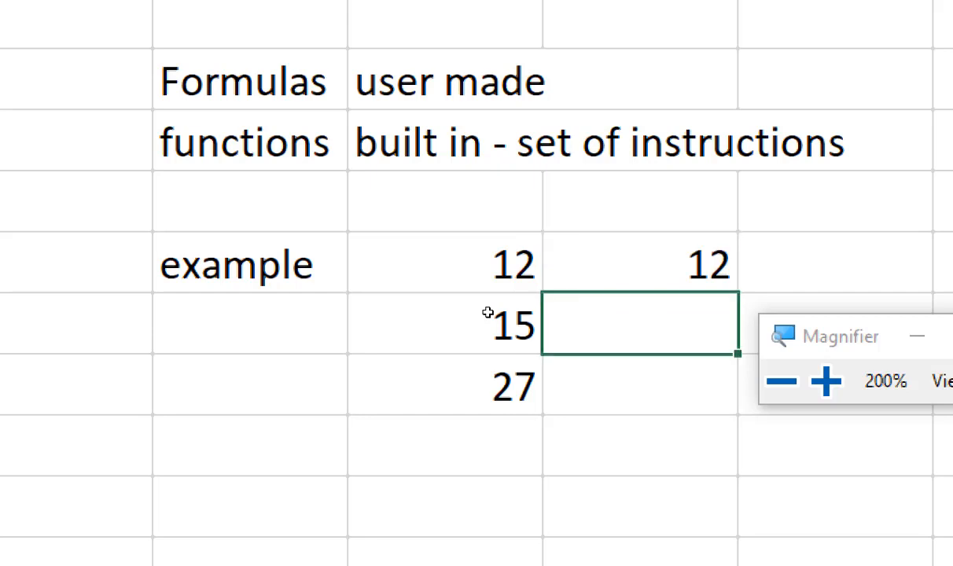
type("15")
key("Return")
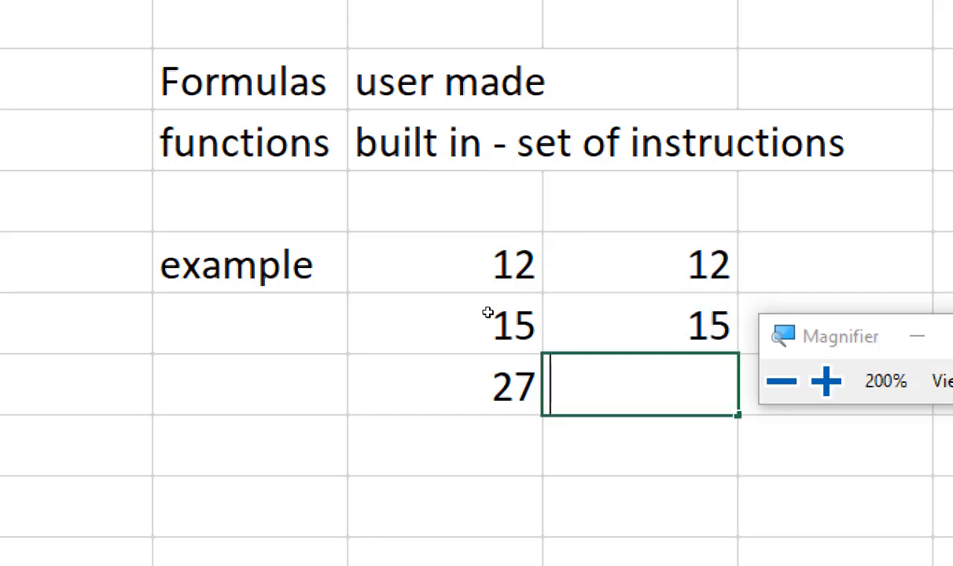
Step: Write the built-in function formula =SUM(E23:E24) in cell E25, moving the Magnifier window clear of the formula
type("=")
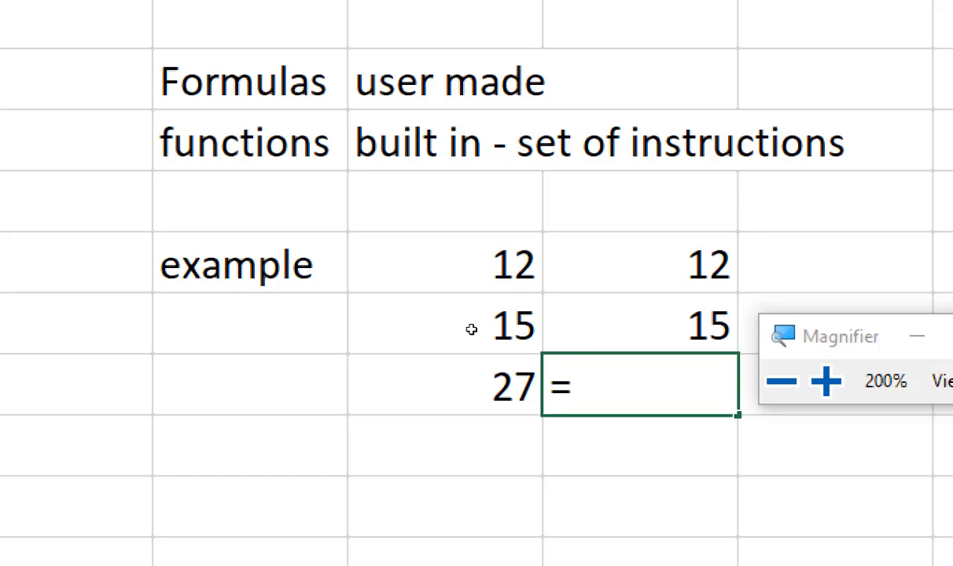
type("sum")
key("Tab")
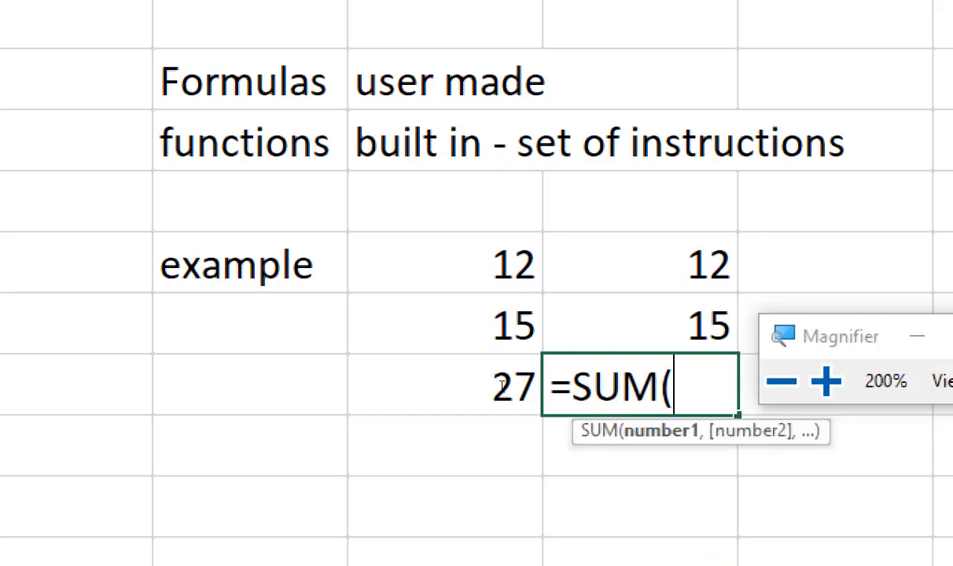
left_click_drag(475, 316, 472, 342)
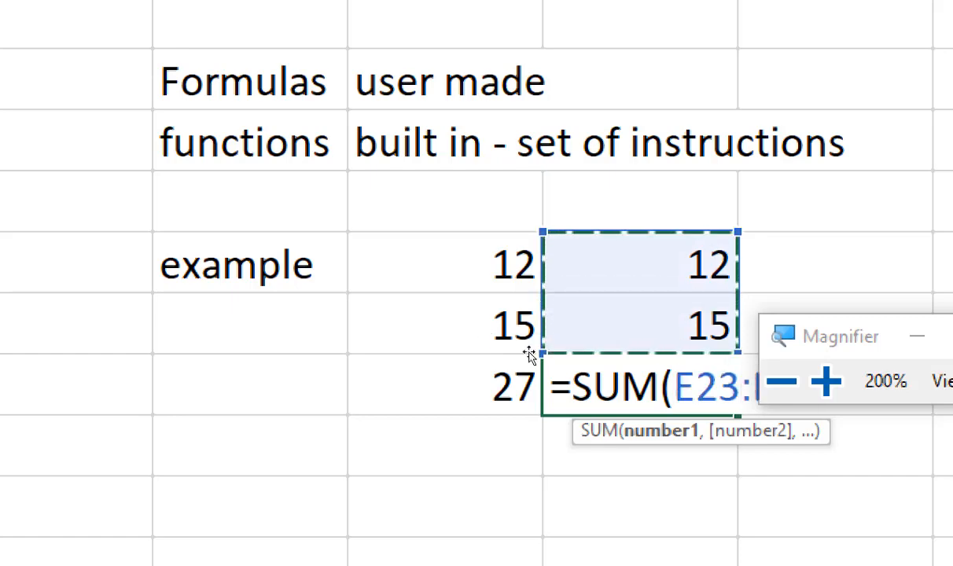
left_click(782, 337)
left_click(782, 337)
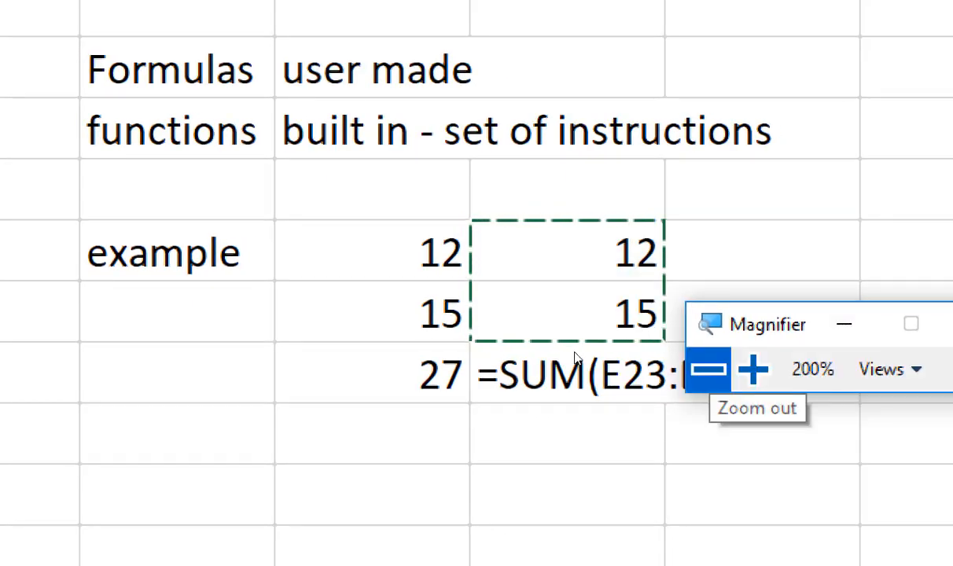
left_click_drag(575, 353, 625, 286)
left_click(580, 381)
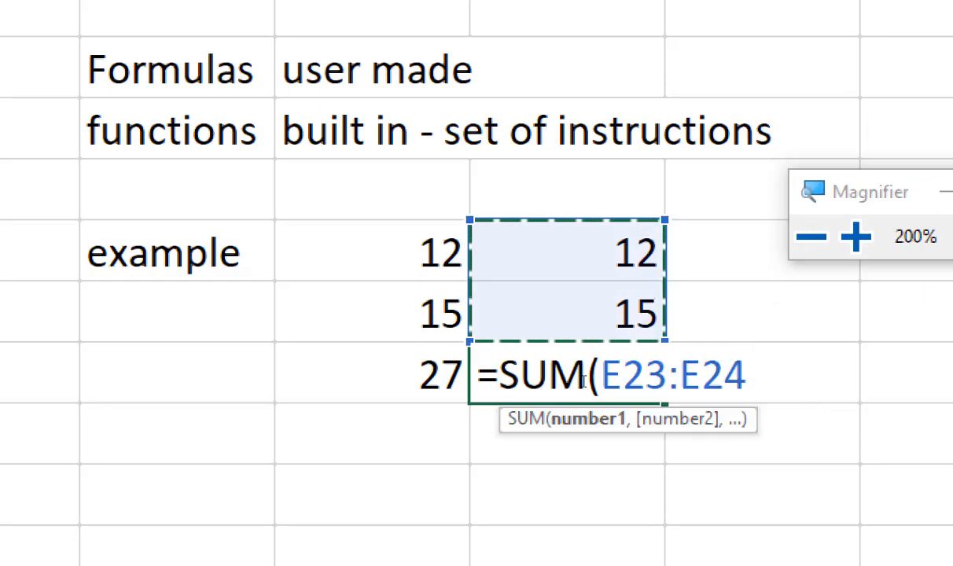
type(")")
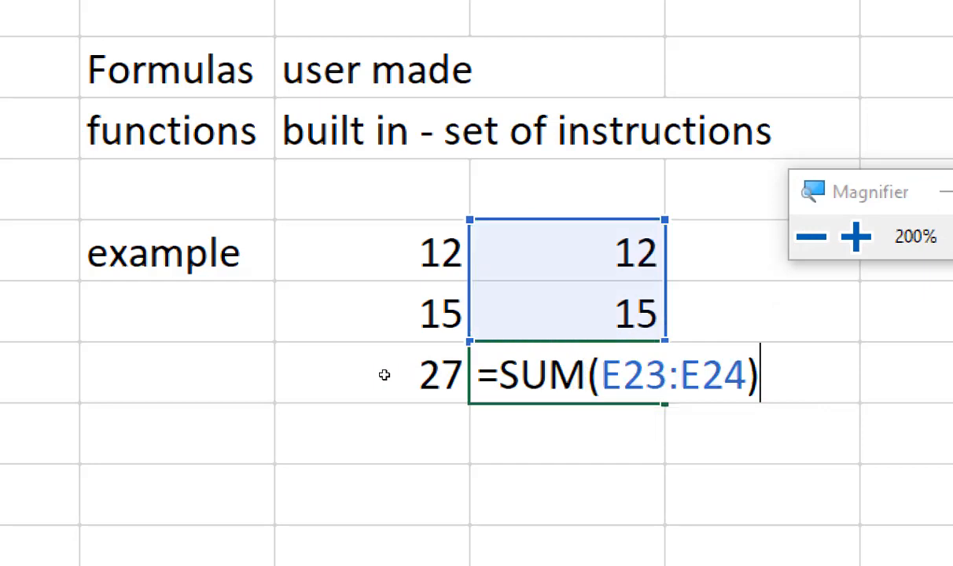
Step: Highlight the function name SUM inside the E25 formula, then commit the formula
double_click(485, 379)
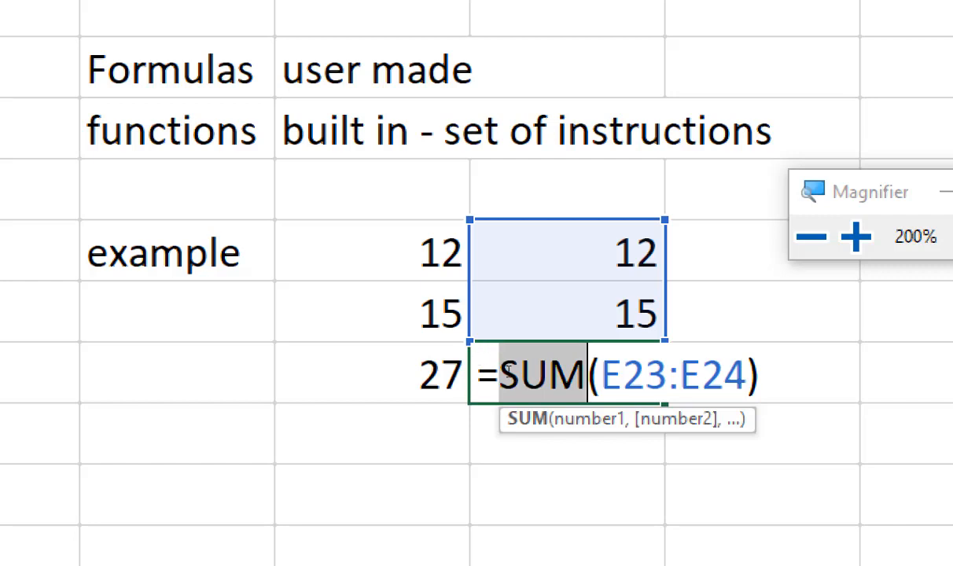
key("Right")
key("Right")
key("Right")
key("Right")
key("Right")
key("Right")
key("Right")
key("Right")
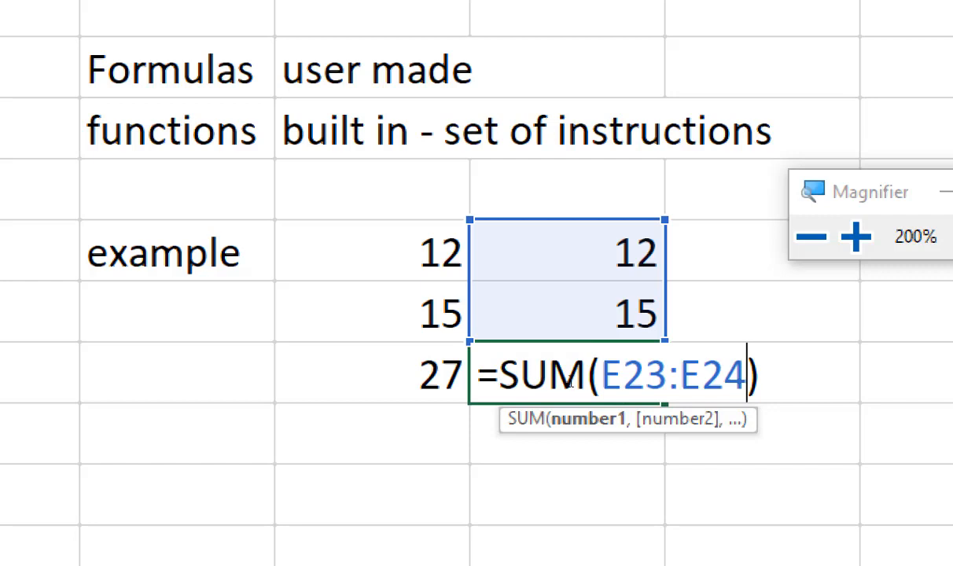
key("Return")
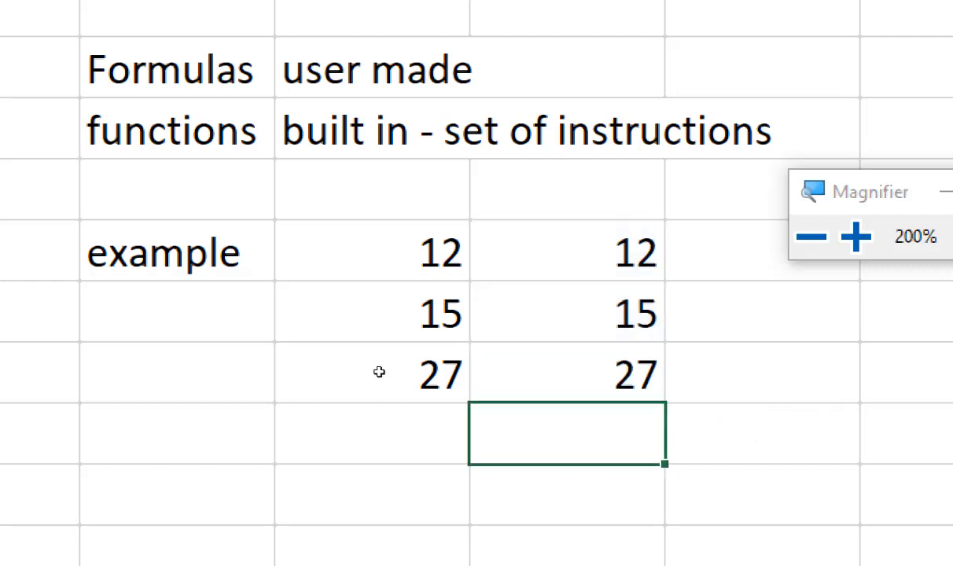
Step: Compare the cell-by-cell addition formula in D25 with the SUM function formula in E25
double_click(378, 371)
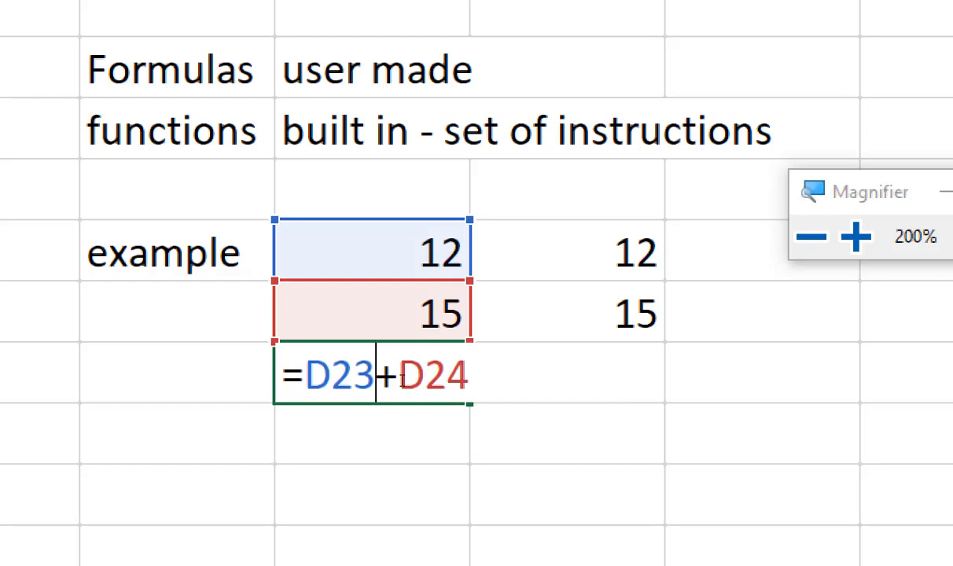
key("Return")
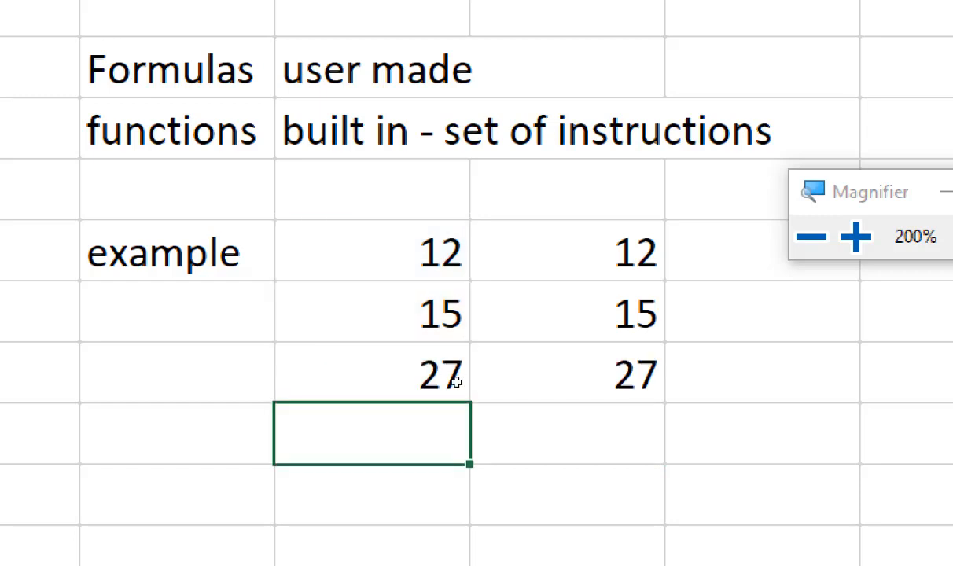
double_click(519, 381)
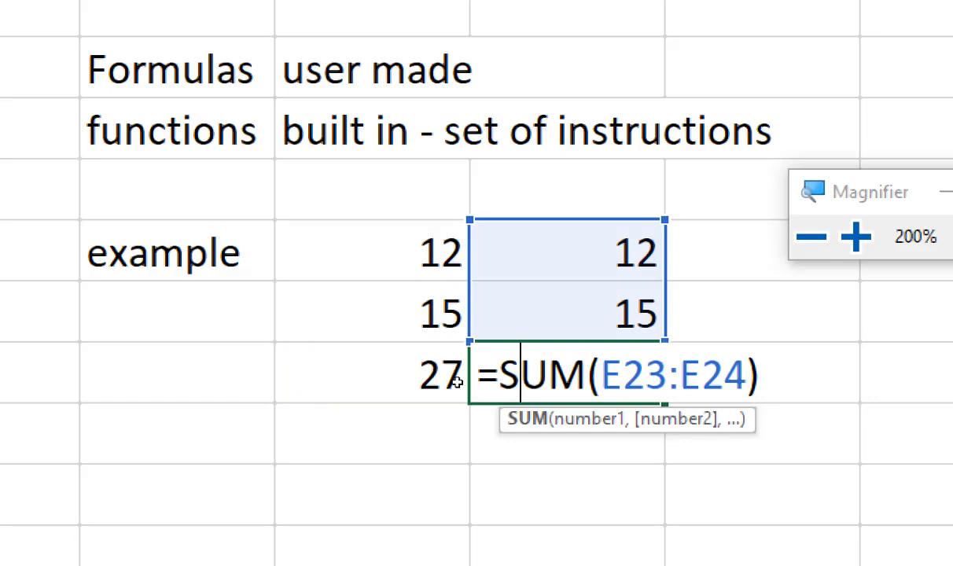
Step: Commit the SUM formula in E25, and write the labels column in AD1 and width in AE1 on the same sheet
key("Return")
key("super+minus")
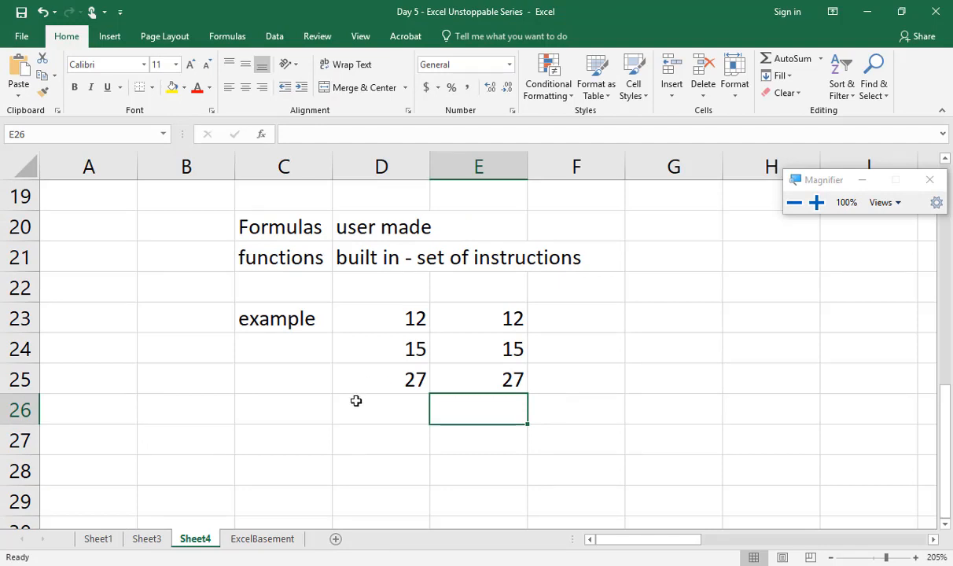
scroll(355, 401, "up", 6)
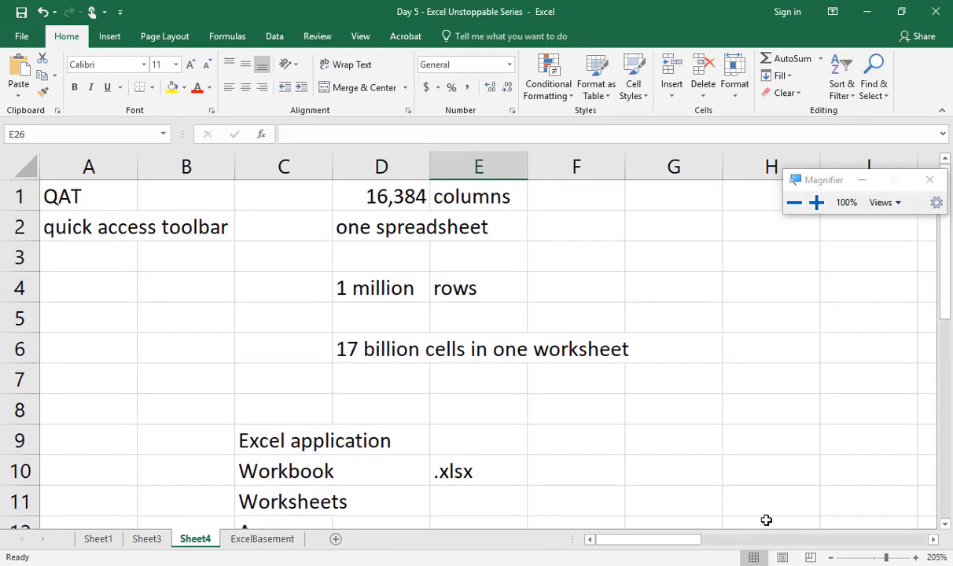
left_click(787, 542)
left_click_drag(787, 541, 897, 534)
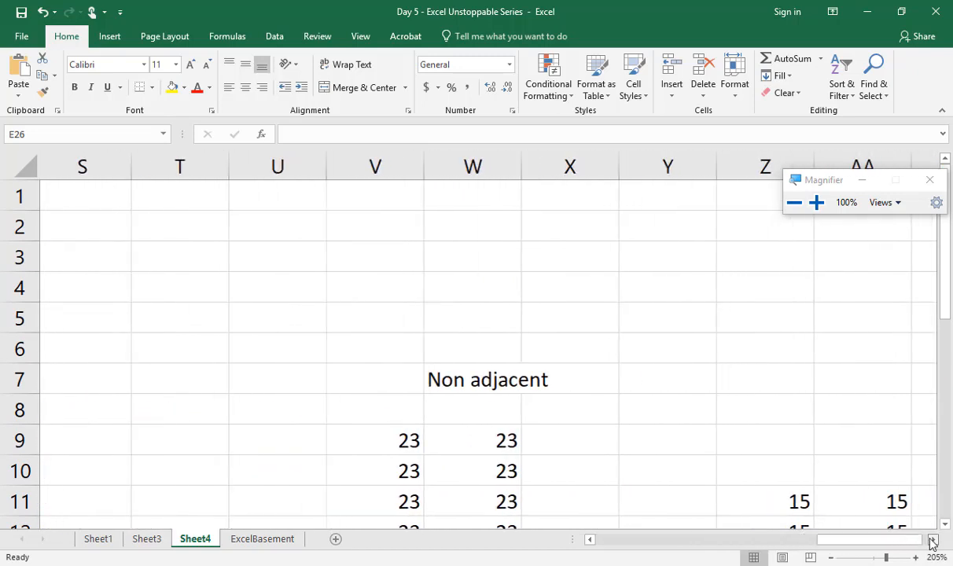
left_click(932, 539)
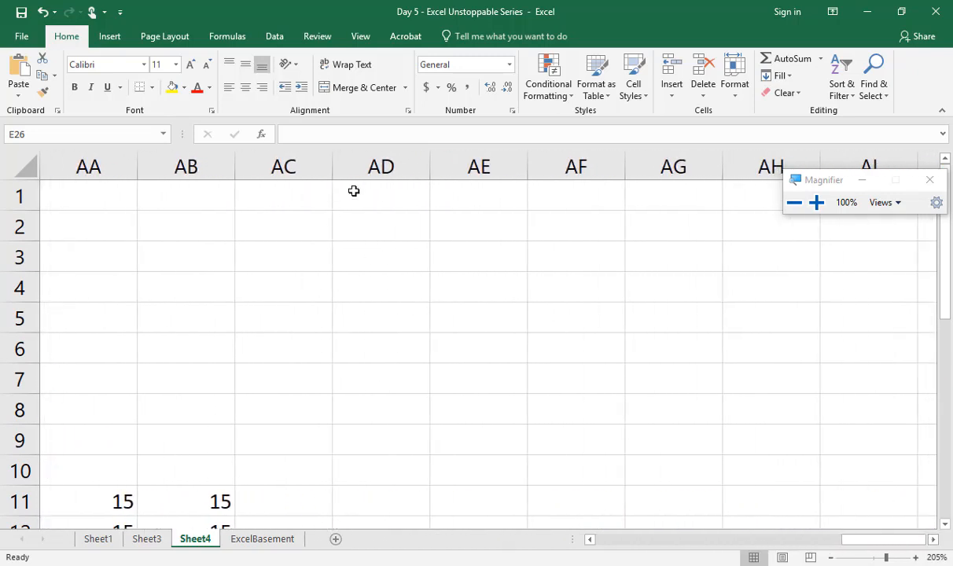
left_click(353, 192)
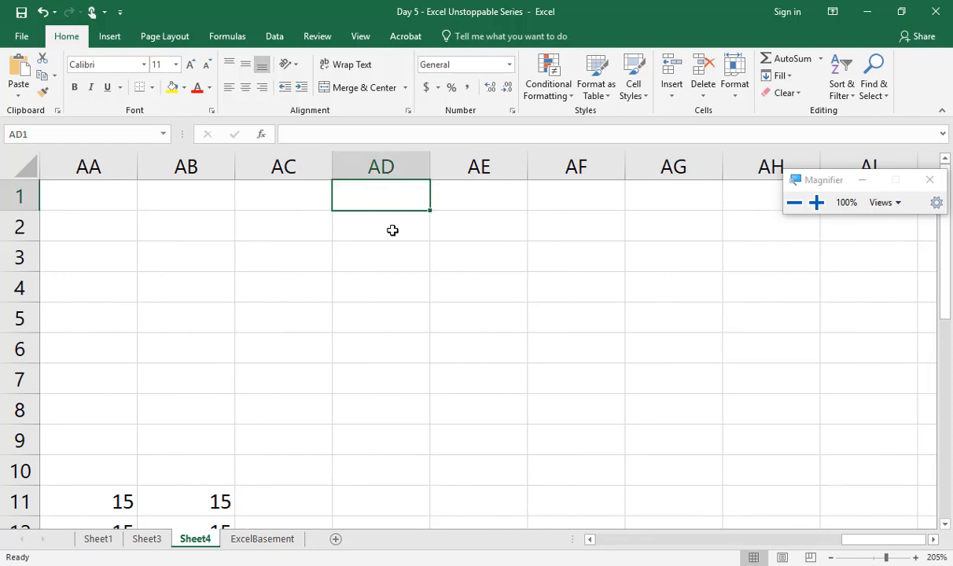
key("super+plus")
type("col")
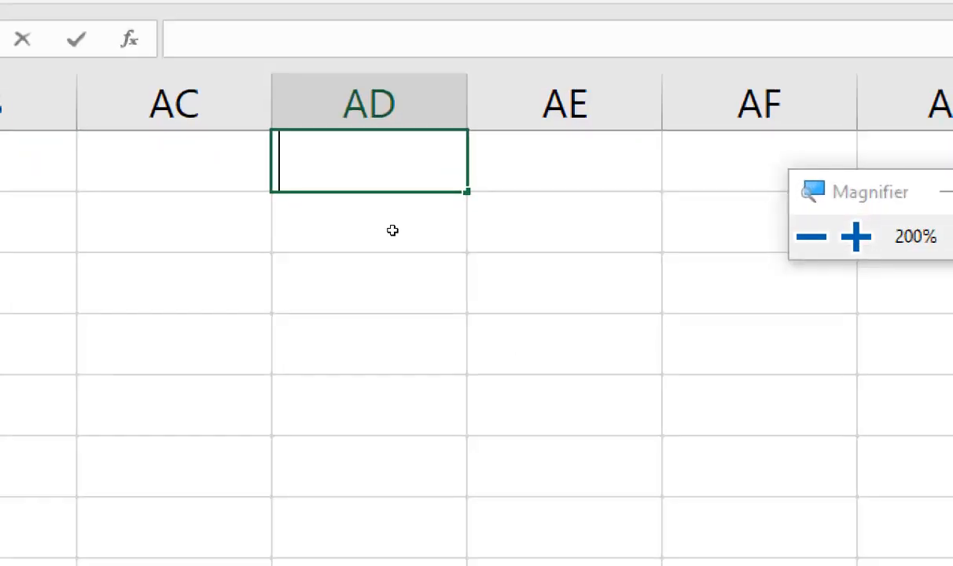
type("umn")
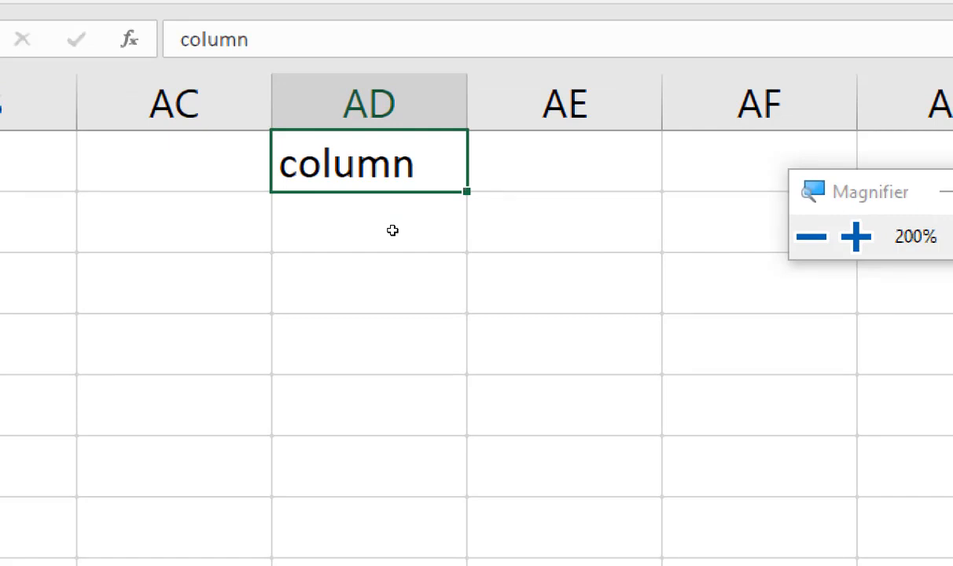
key("Tab")
type("width")
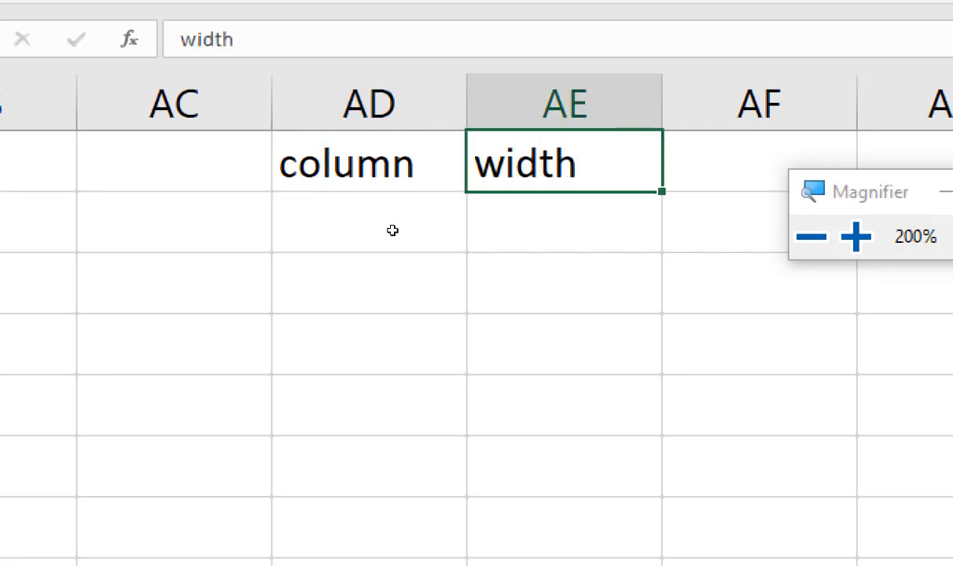
Step: Write the labels row in AD2 and height in AE2 beneath the column and width labels
key("Return")
type("row")
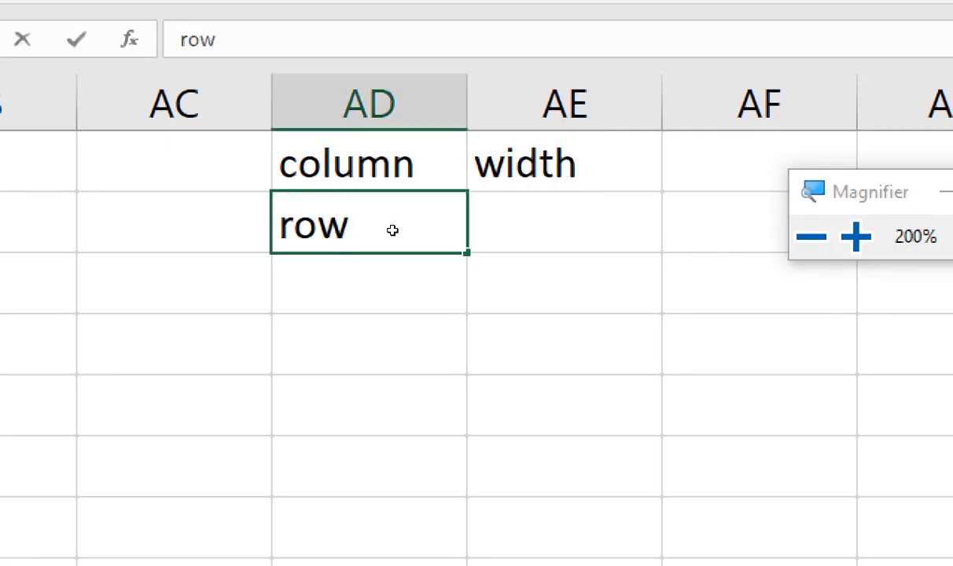
key("Tab")
type("height")
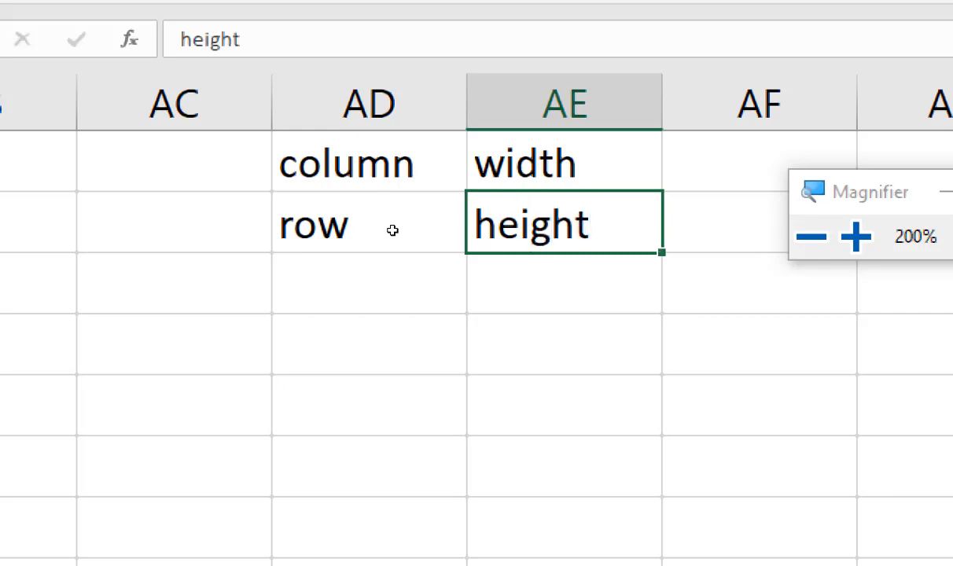
key("Return")
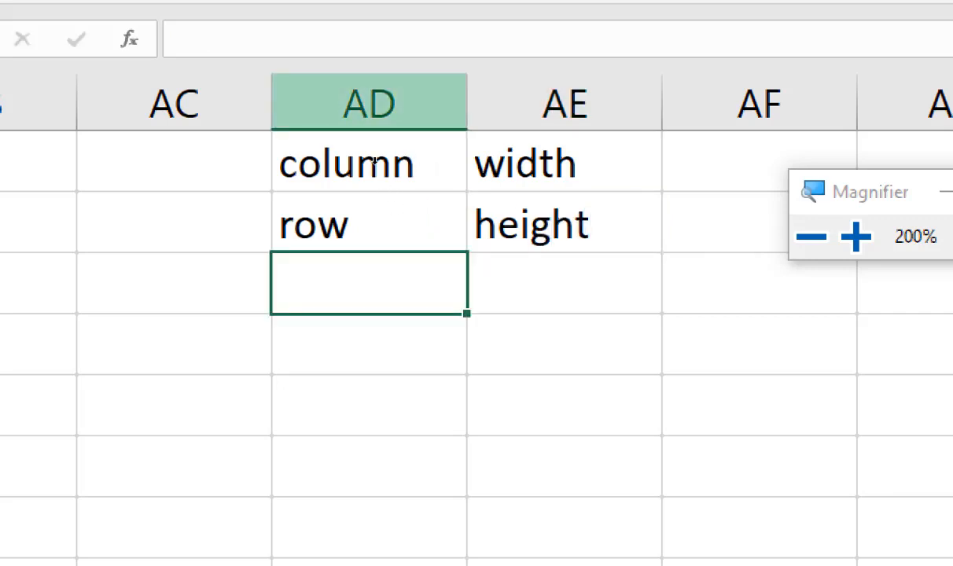
Step: Inspect the Column Width setting of column AD and close it
left_click(366, 102)
right_click(359, 102)
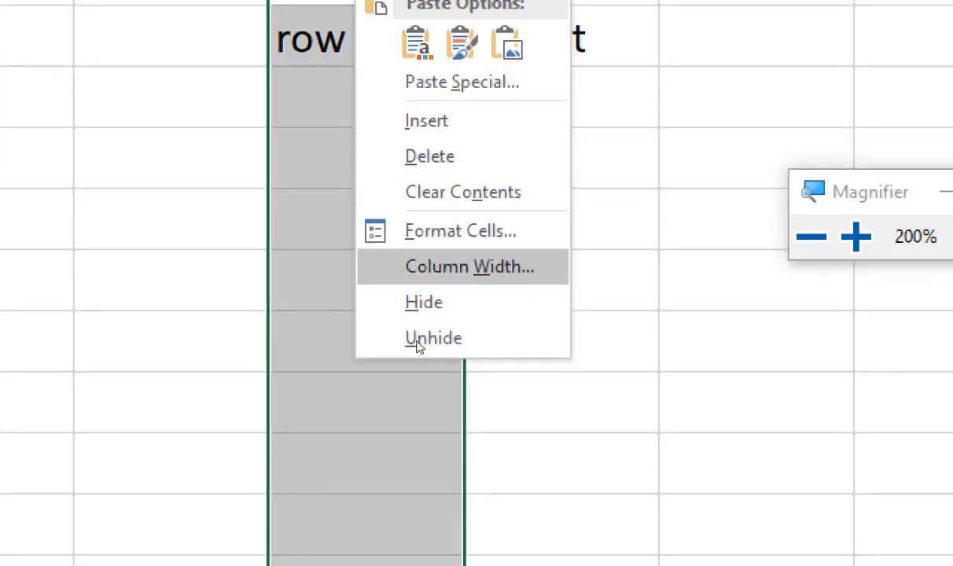
left_click(419, 268)
left_click_drag(402, 191, 400, 47)
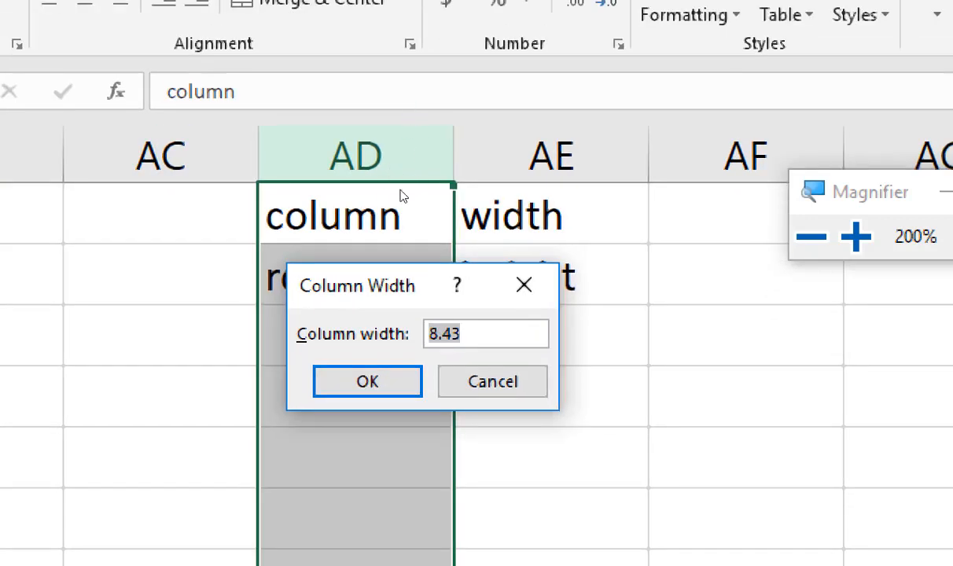
left_click(493, 381)
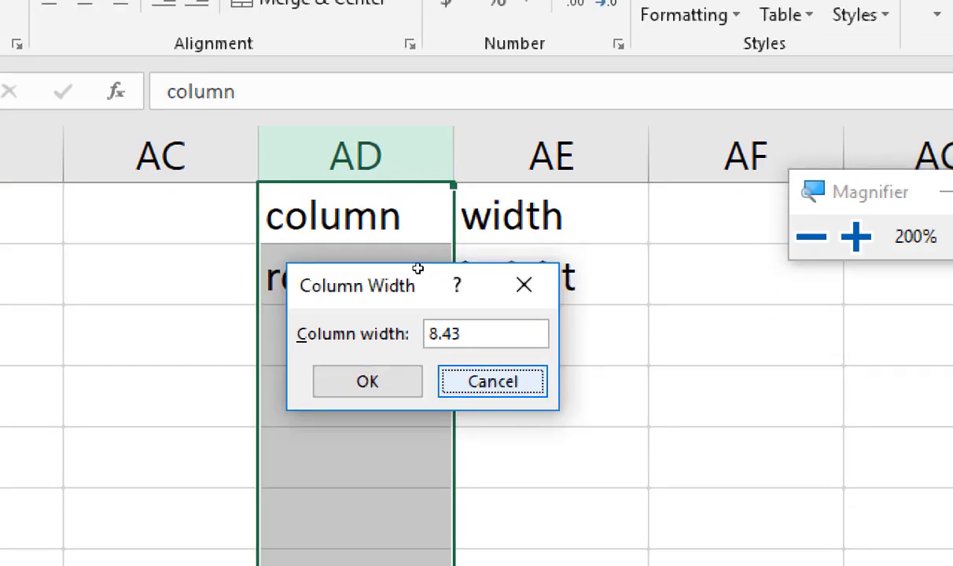
Step: Hide column AD, which holds the column and row labels
right_click(367, 161)
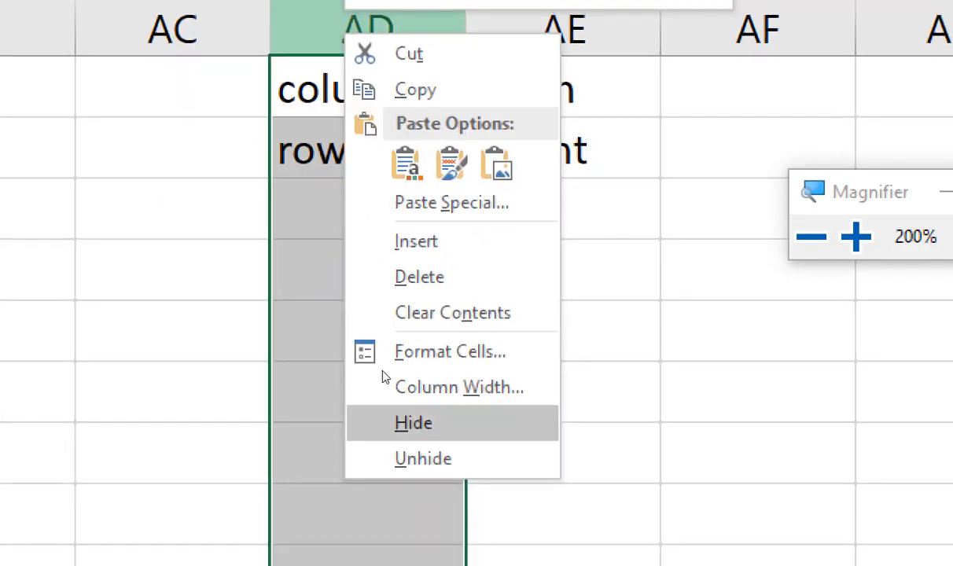
left_click(393, 422)
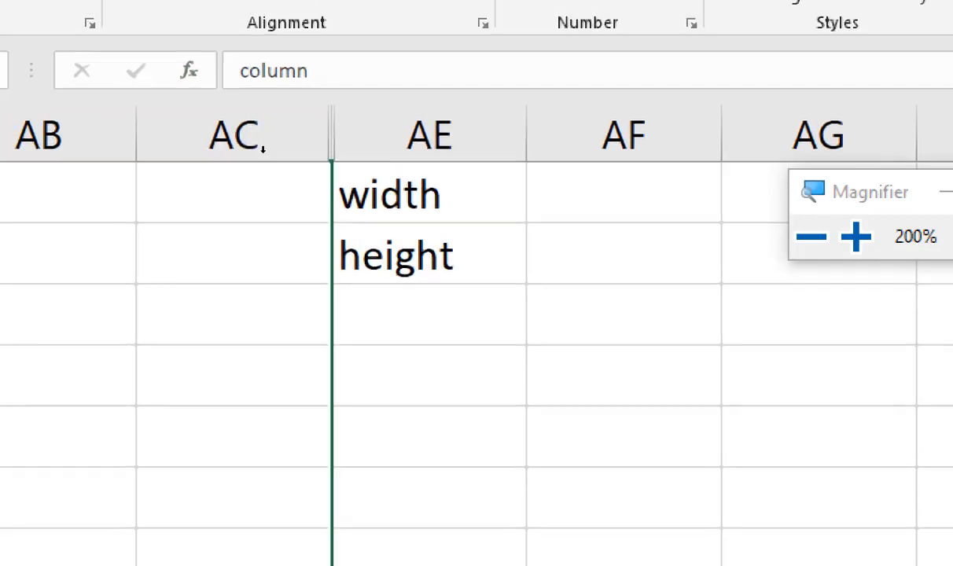
left_click(304, 217)
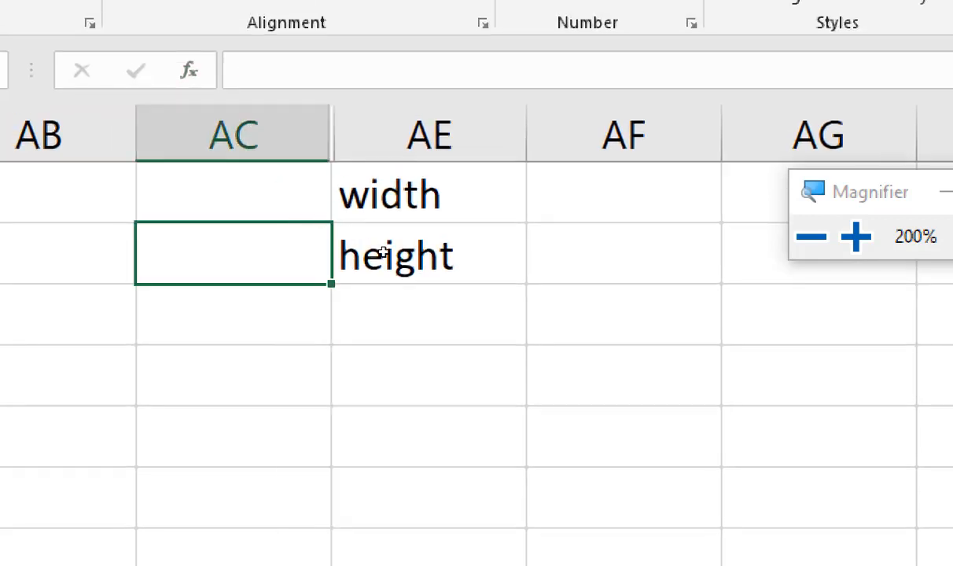
Step: Write zero in AF1 beside the width label as the hidden column's width
left_click(390, 197)
key("Tab")
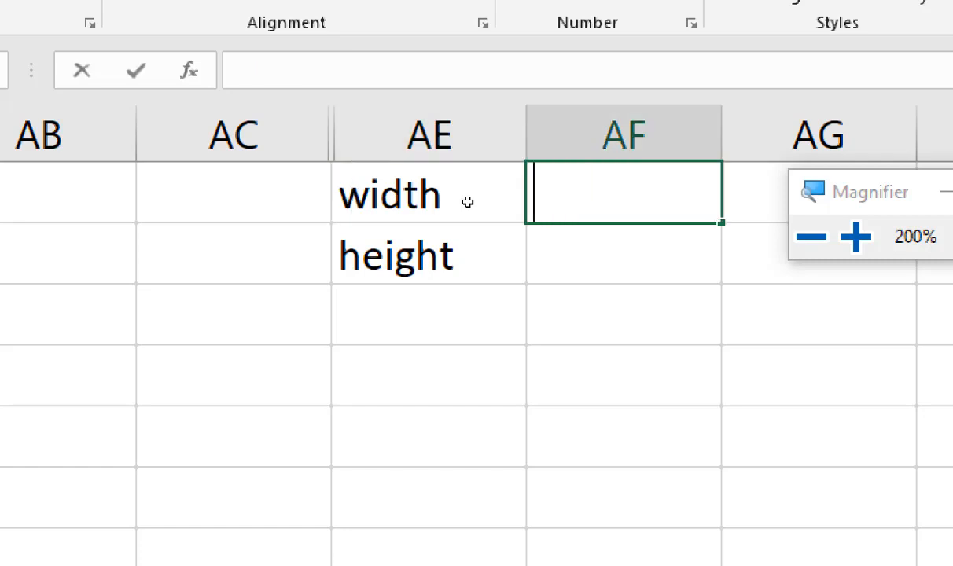
type("zero")
key("Return")
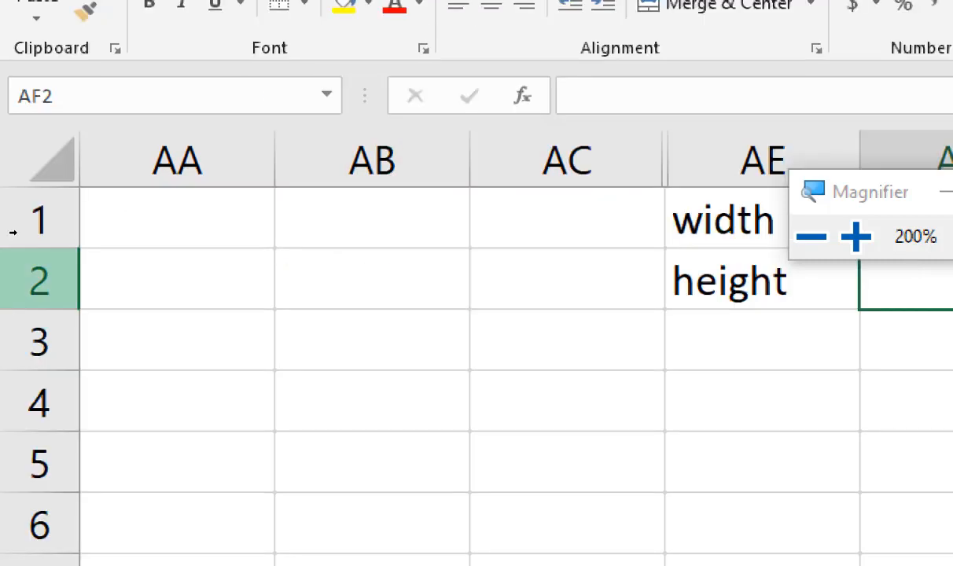
Step: Hide row 2, which holds the height label
left_click(17, 224)
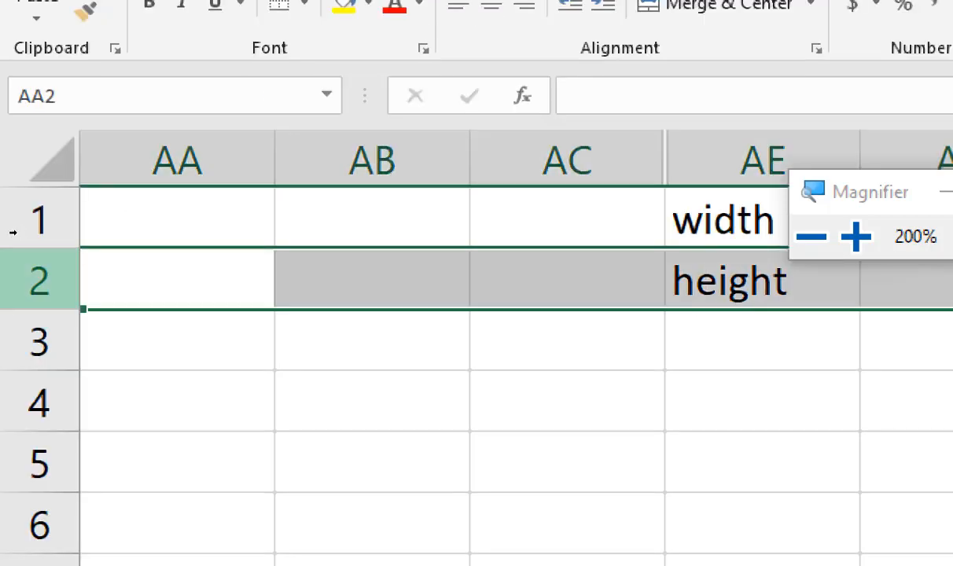
right_click(12, 232)
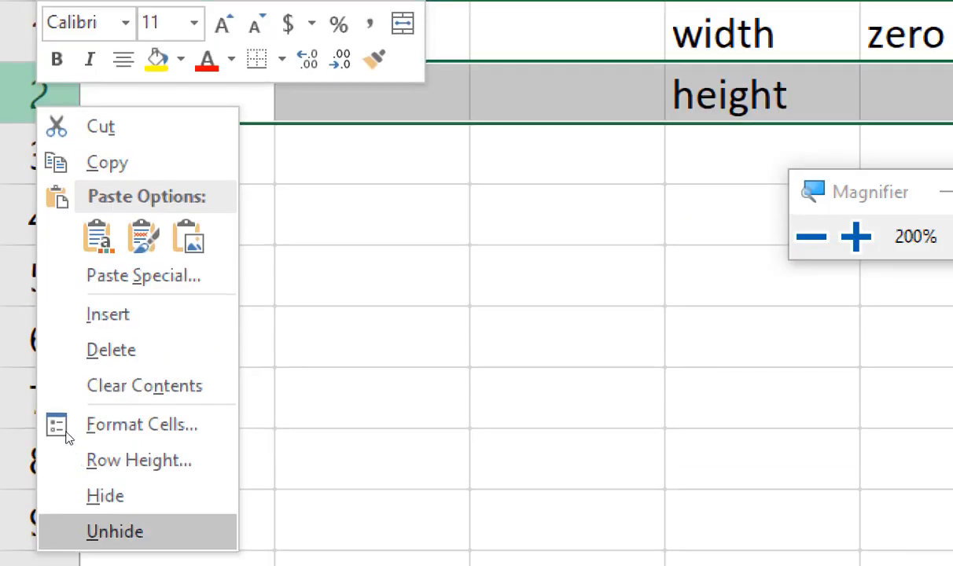
left_click(96, 494)
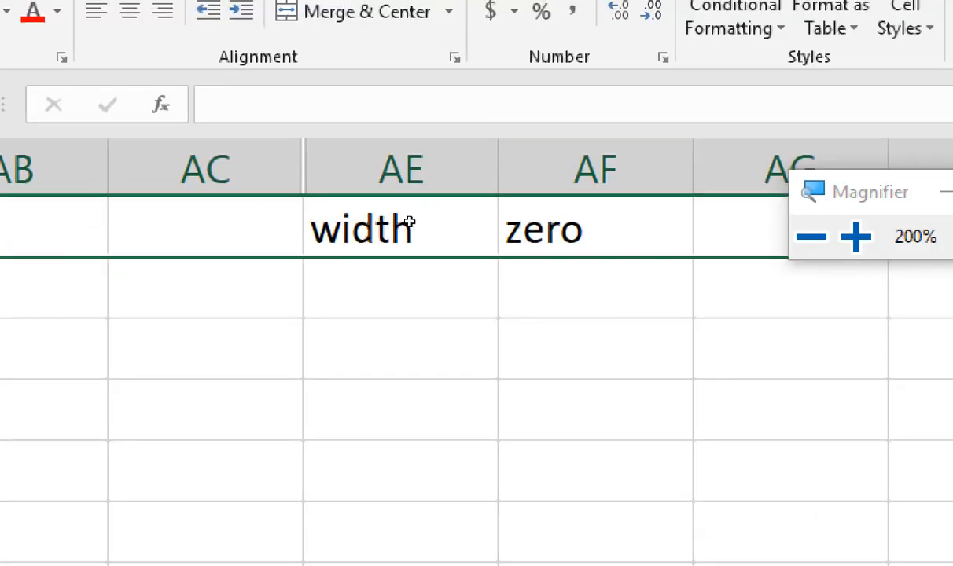
Step: Write height in AE3 and zero in AF3 as the note on the hidden row's height
left_click(409, 222)
key("Down")
type("height")
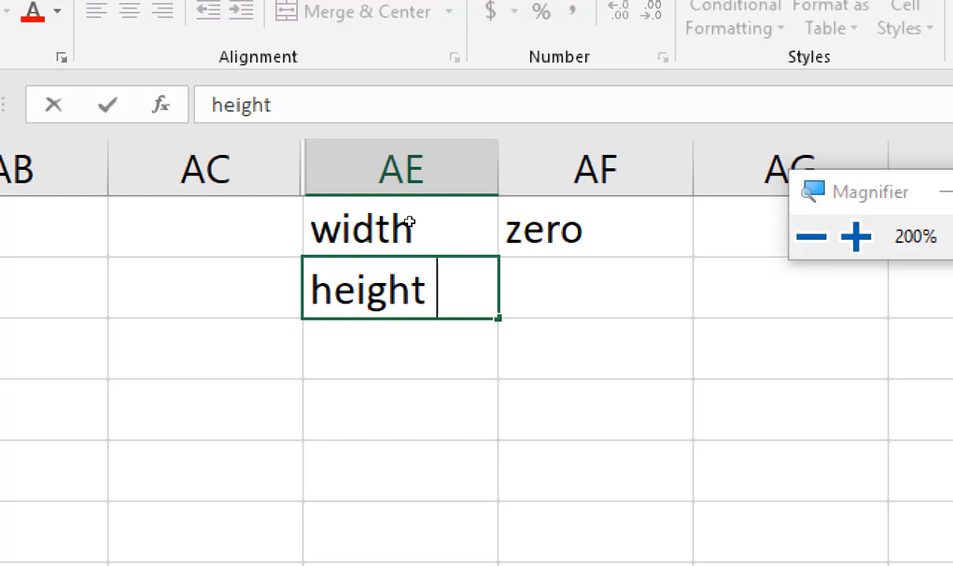
key("Tab")
type("zero")
key("Return")
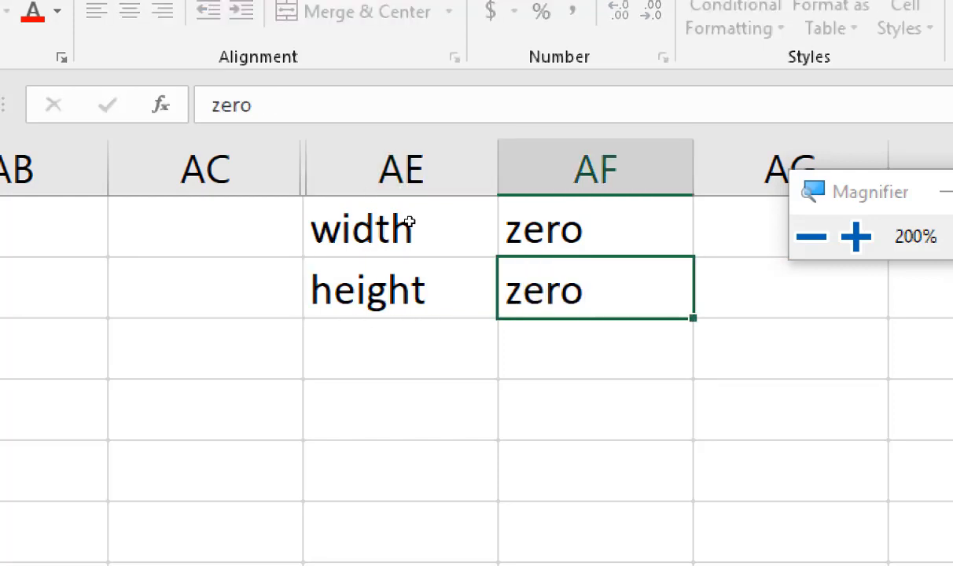
key("Return")
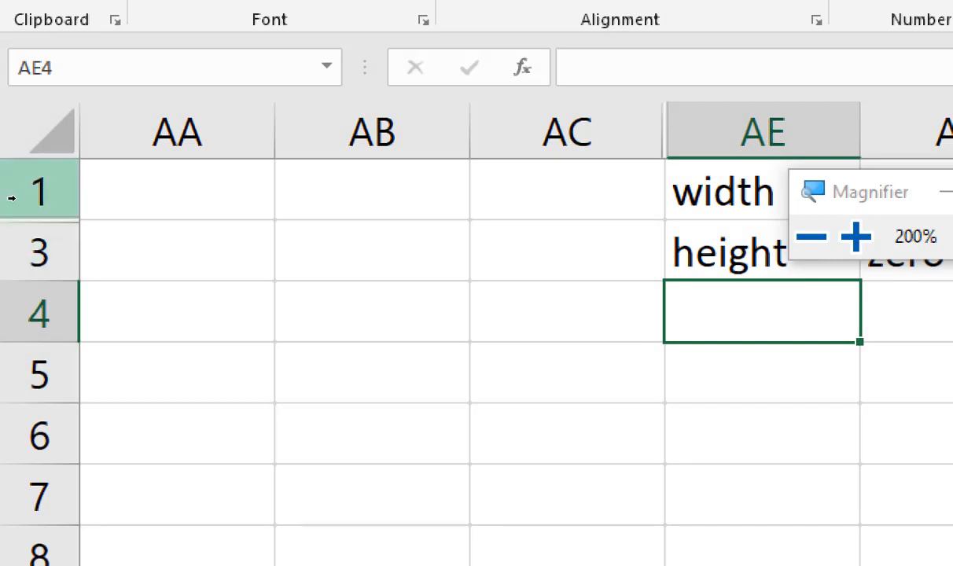
Step: Unhide row 2 by selecting the surrounding rows 1 and 3
left_click_drag(11, 197, 19, 221)
right_click(26, 230)
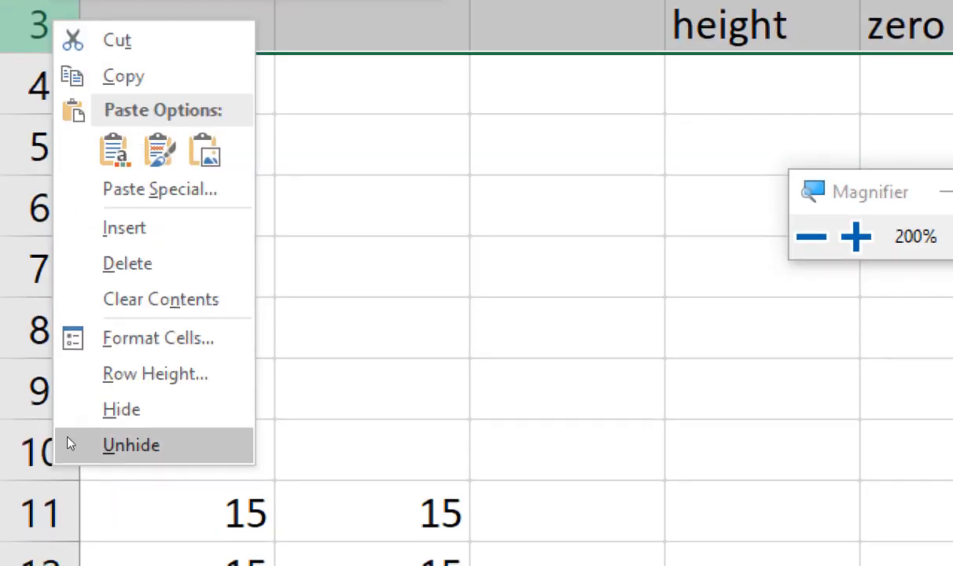
left_click(68, 444)
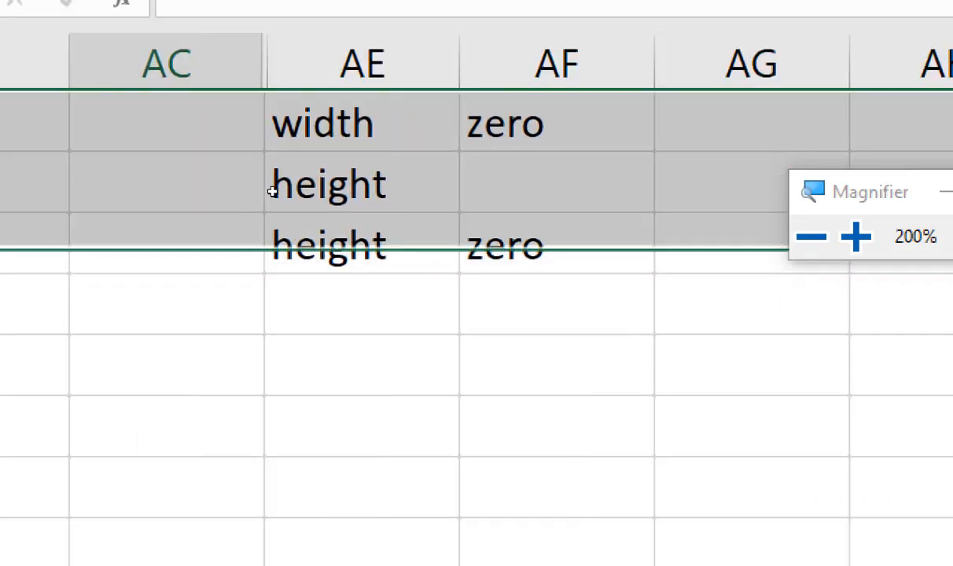
Step: Unhide column AD by selecting the surrounding columns AC and AE, and return the Magnifier to 100%
left_click(272, 191)
left_click_drag(303, 149, 369, 157)
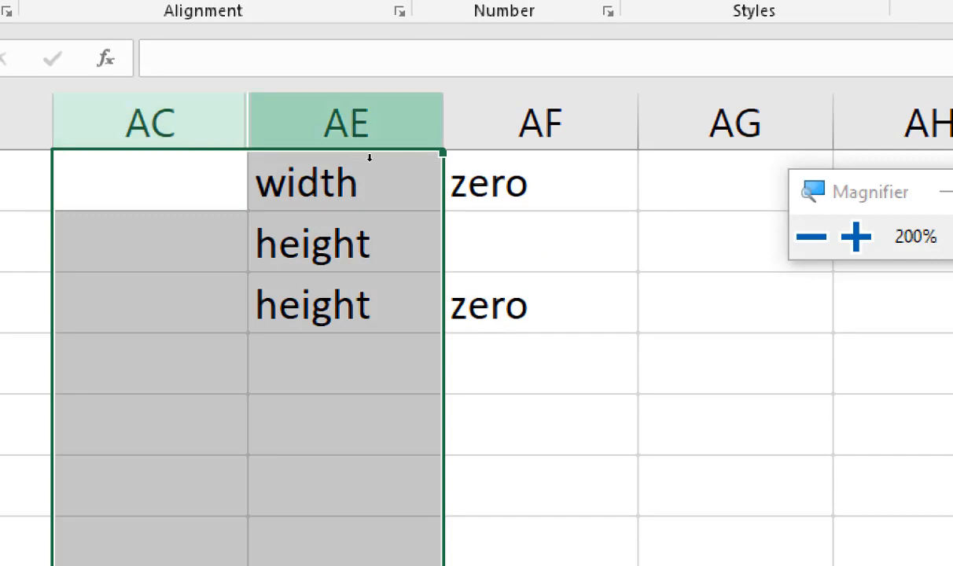
right_click(368, 157)
left_click(393, 536)
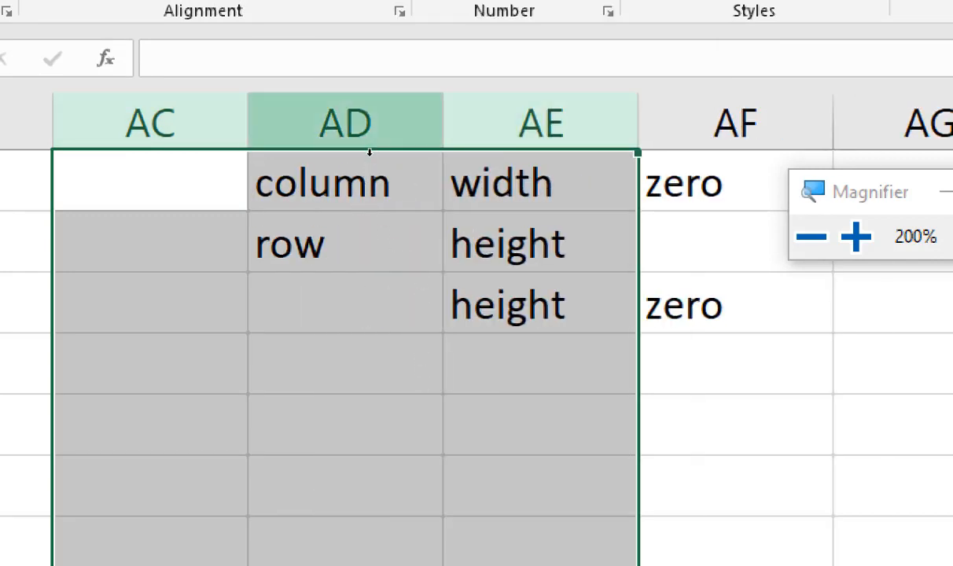
left_click(377, 219)
key("super+minus")
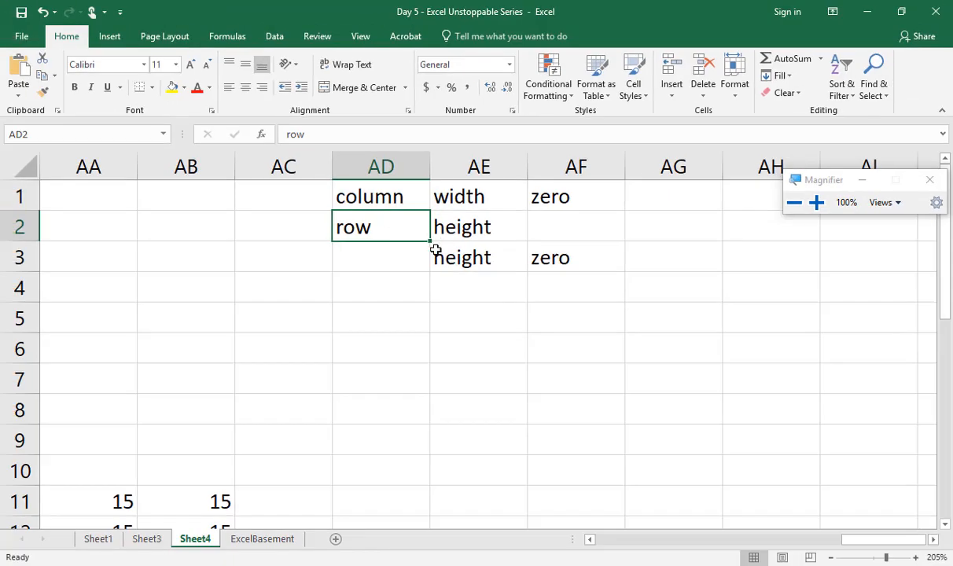
left_click(417, 313)
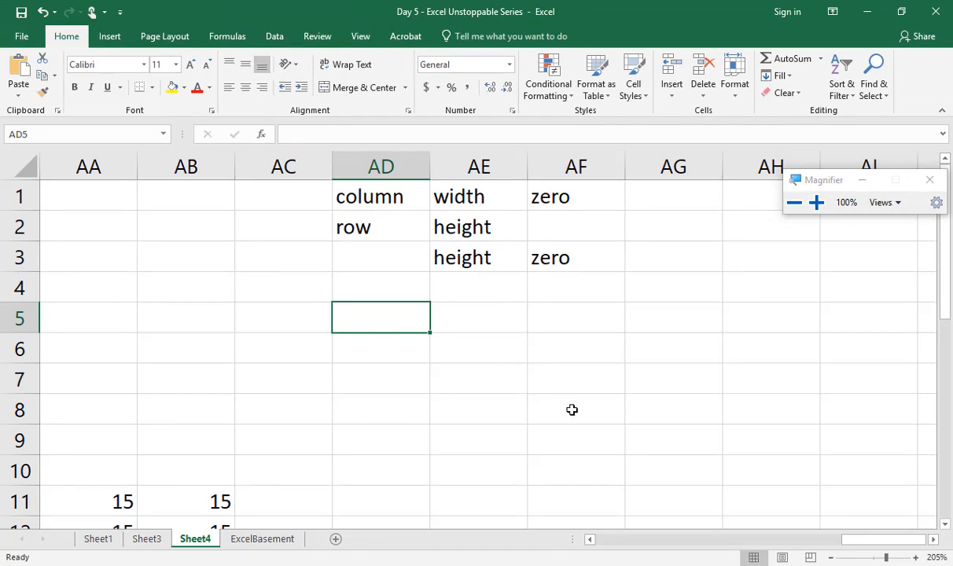
Step: Add a new worksheet after Sheet4 and enter the heading IF FUNCTION in A1
scroll(571, 410, "down", 6)
left_click(319, 253)
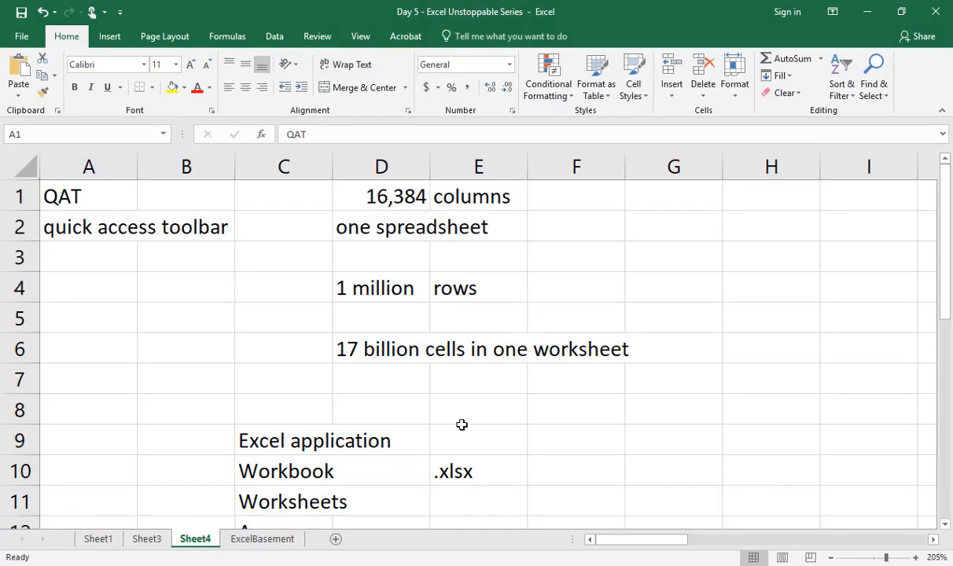
left_click(462, 423)
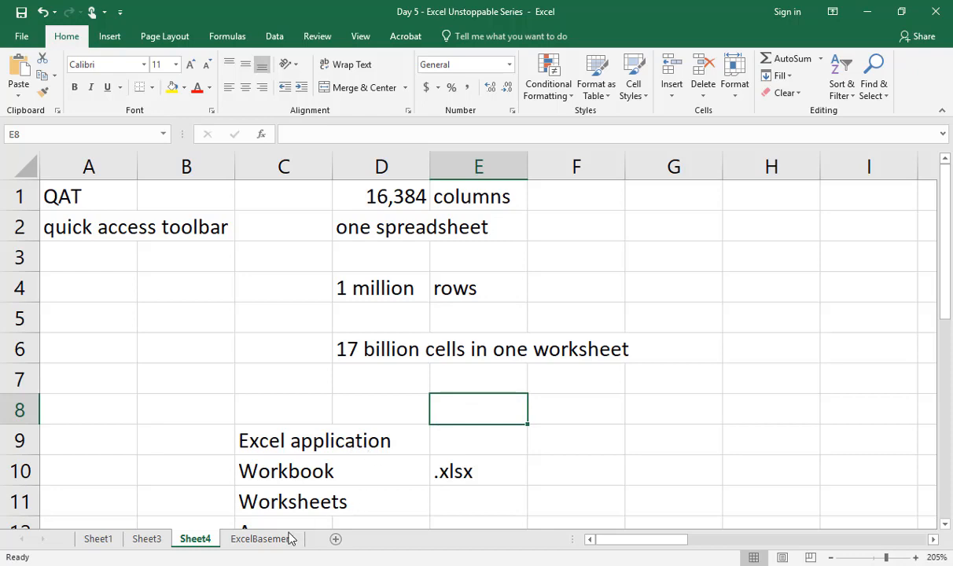
left_click(337, 539)
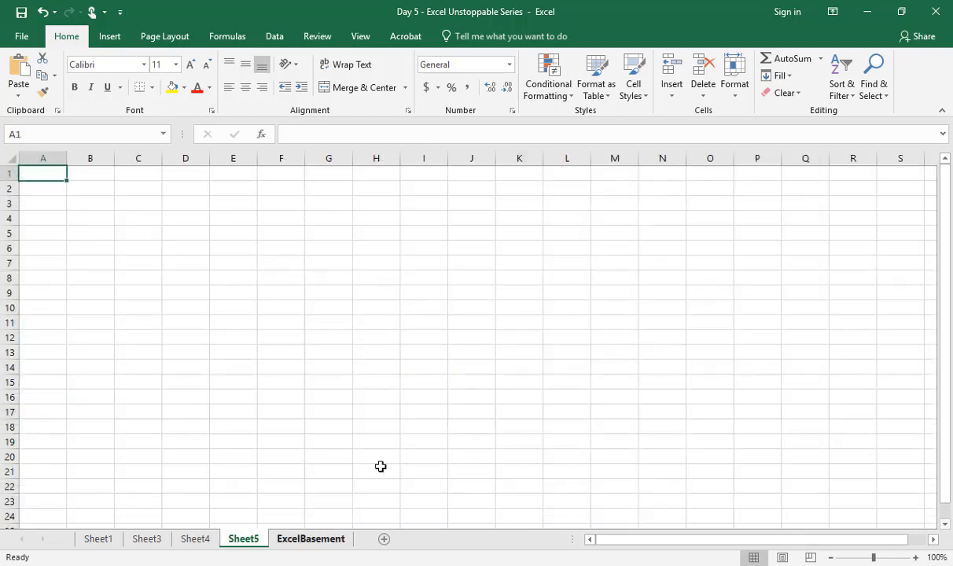
scroll(458, 346, "up", 9, "ctrl")
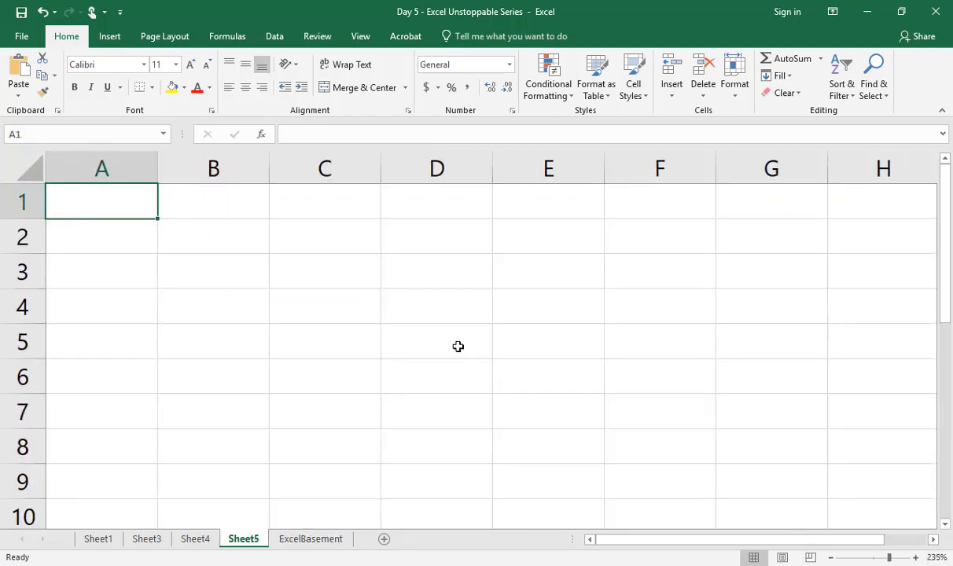
type("IF FUN")
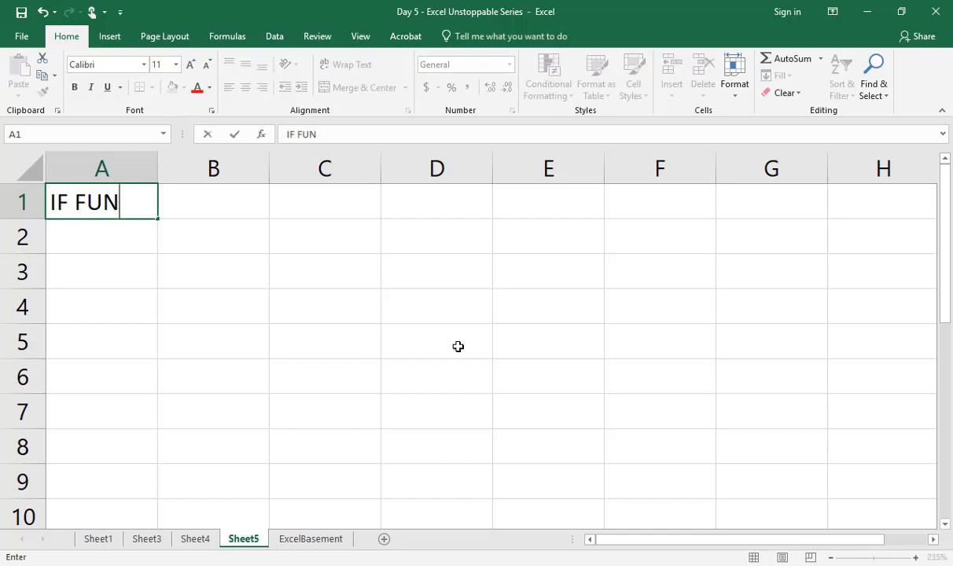
type("CTION")
key("Return")
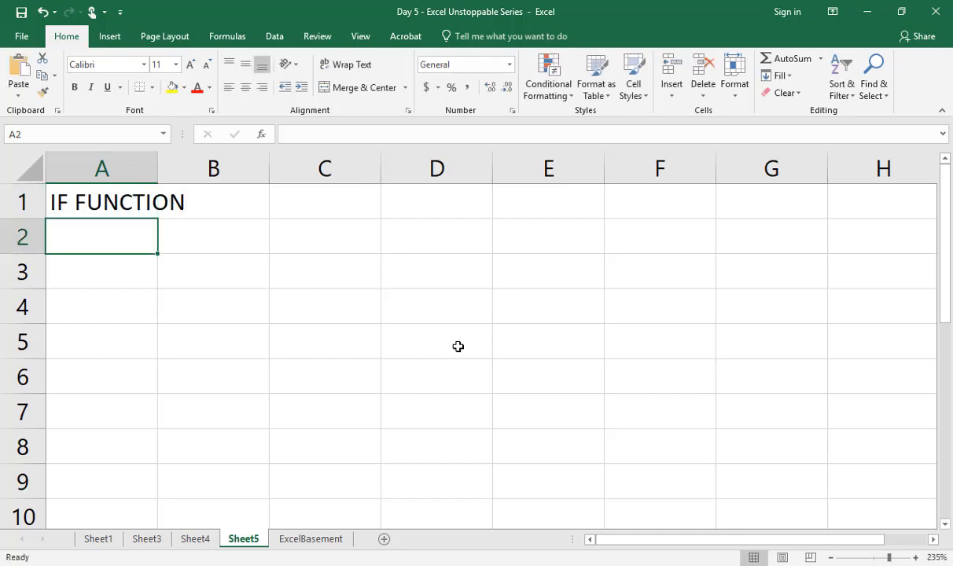
Step: Write decision making in C1 as the description of the IF function
key("Up")
key("Right")
key("Right")
key("Right")
key("Down")
key("Left")
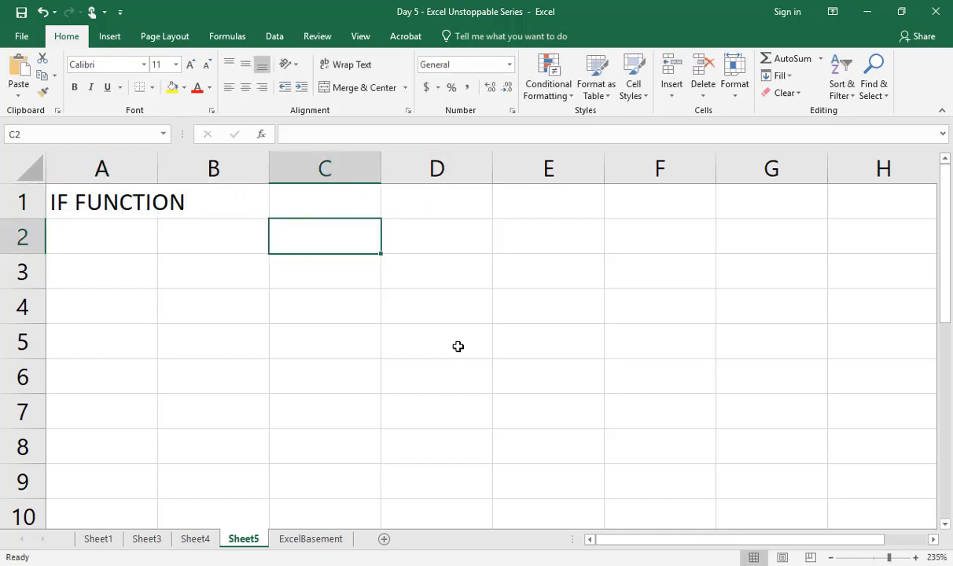
key("Up")
type("decision mam")
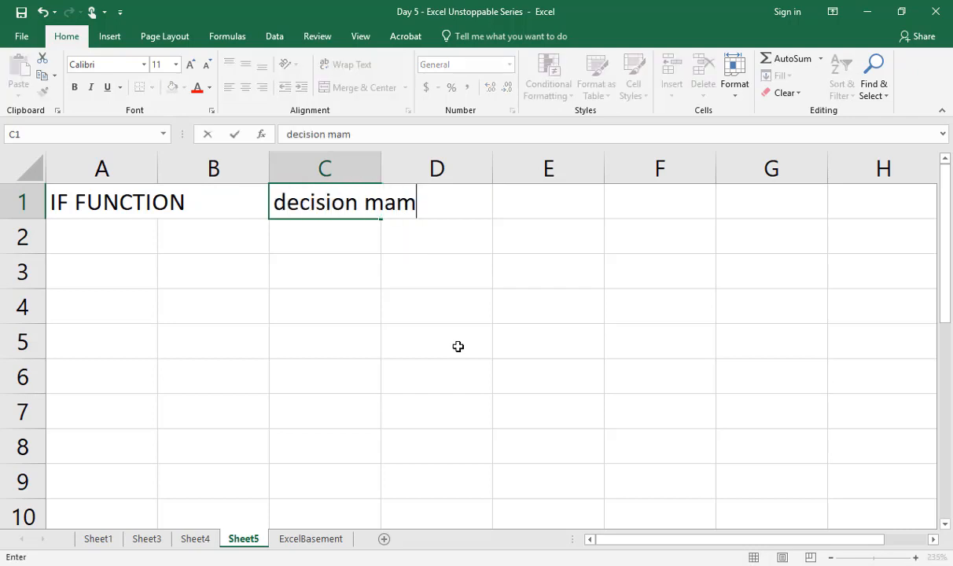
key("BackSpace")
type("king")
key("Return")
key("Left")
key("Left")
key("Up")
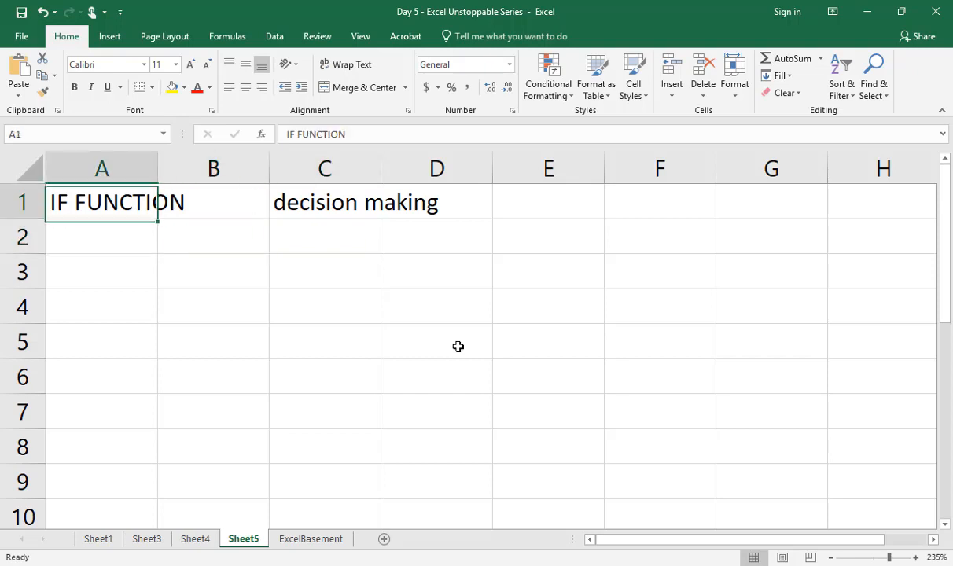
Step: Start an IF formula in C3 to examine its argument hint, and discard the entry
key("Down")
key("Right")
key("Right")
key("Down")
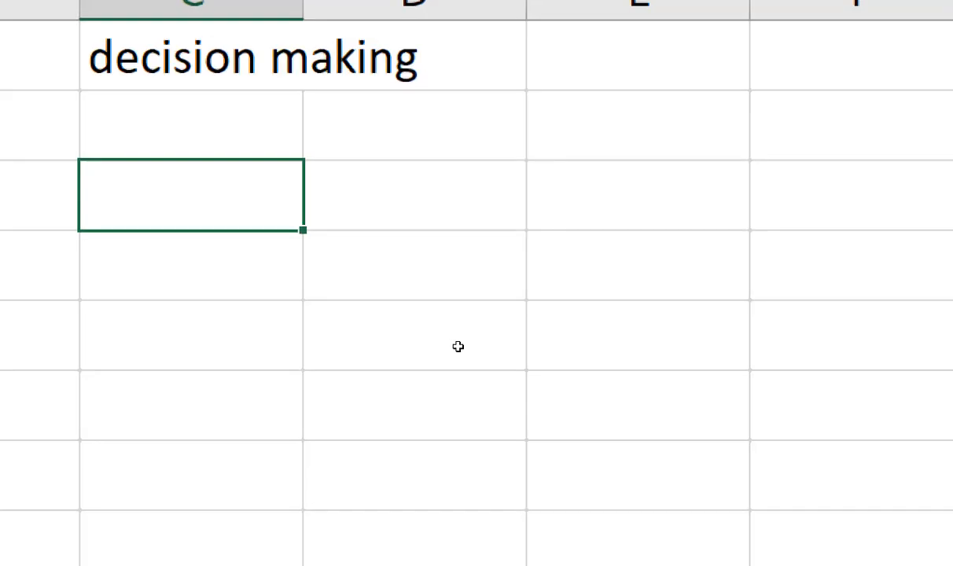
type("=i")
type("f")
key("Tab")
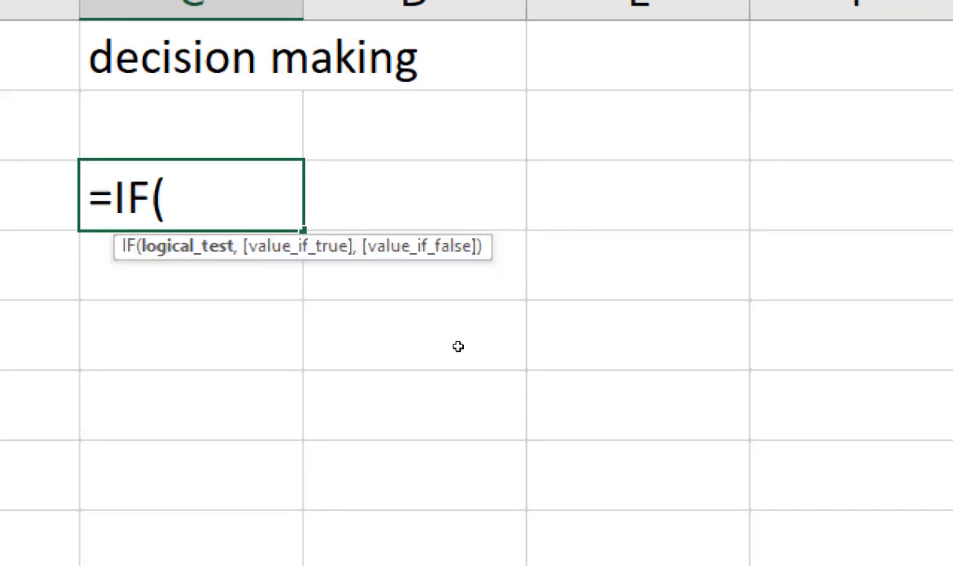
left_click_drag(400, 297, 381, 302)
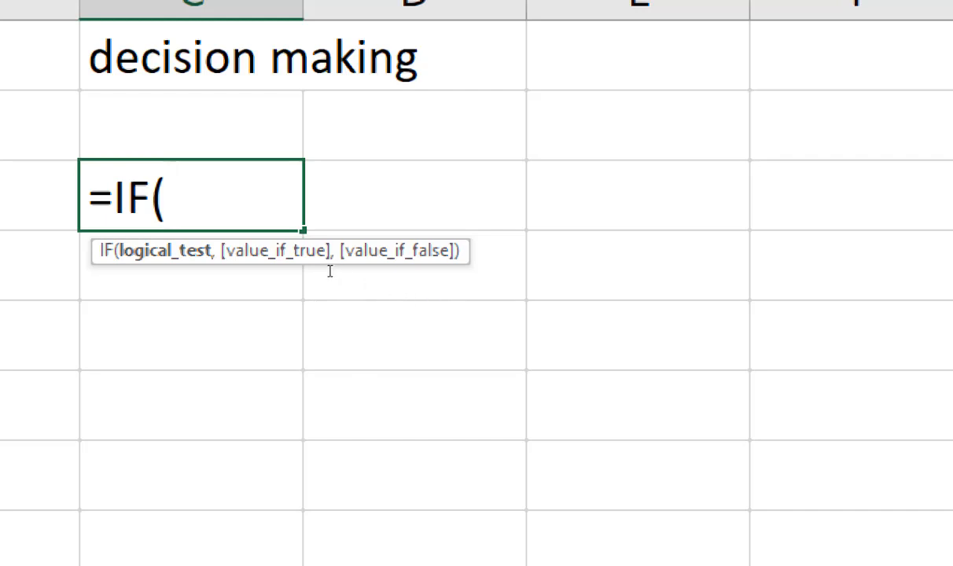
key("Escape")
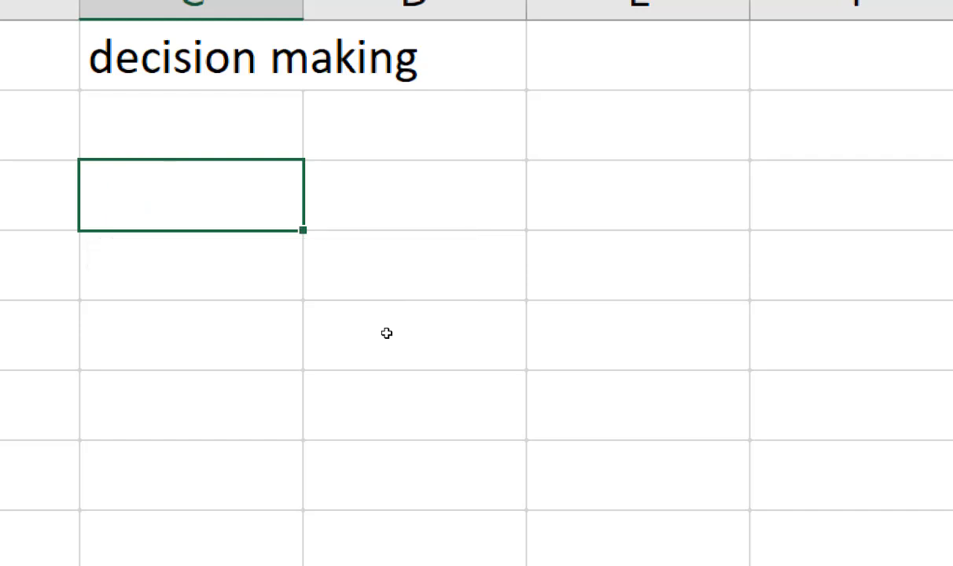
Step: Enter the subheading function arguments in C3
type("function ")
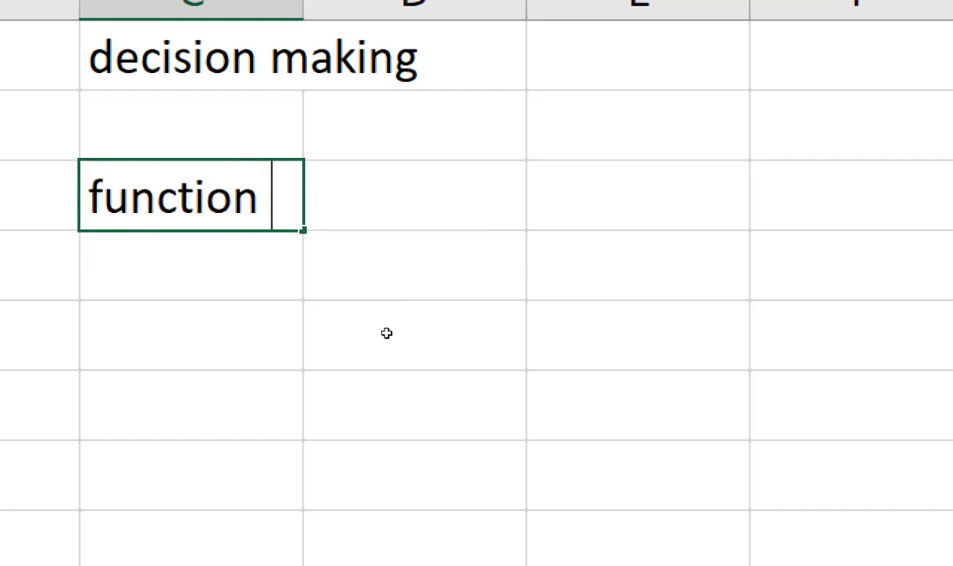
type("arguments")
key("Return")
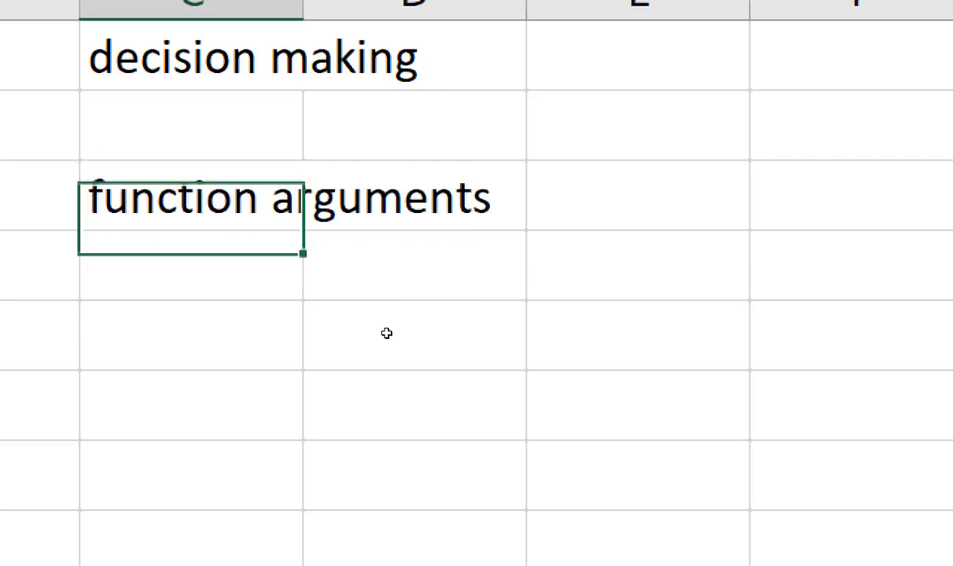
Step: List the two argument types below the subheading: 1. compulsary in C4 and 2. Optional in C5
type("1. ")
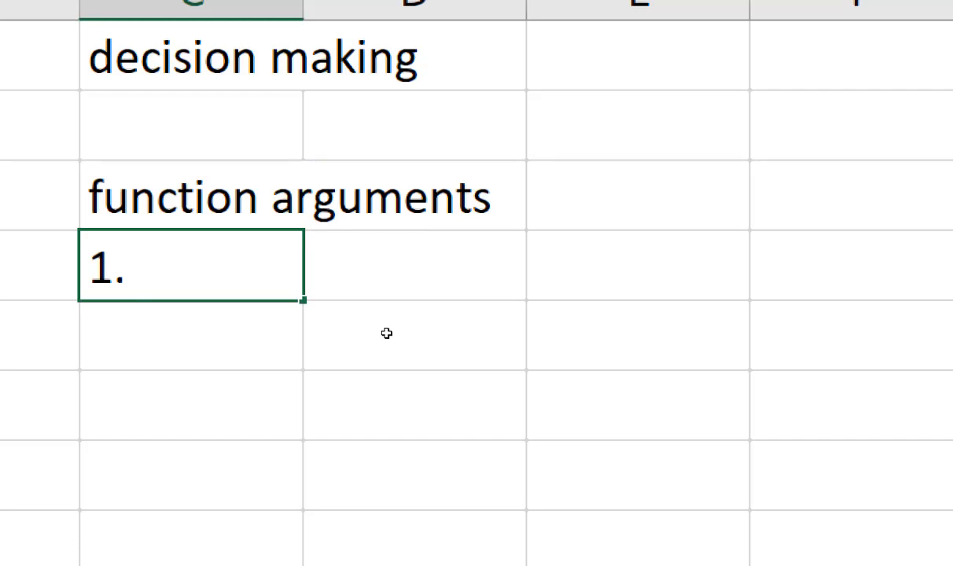
type("compu")
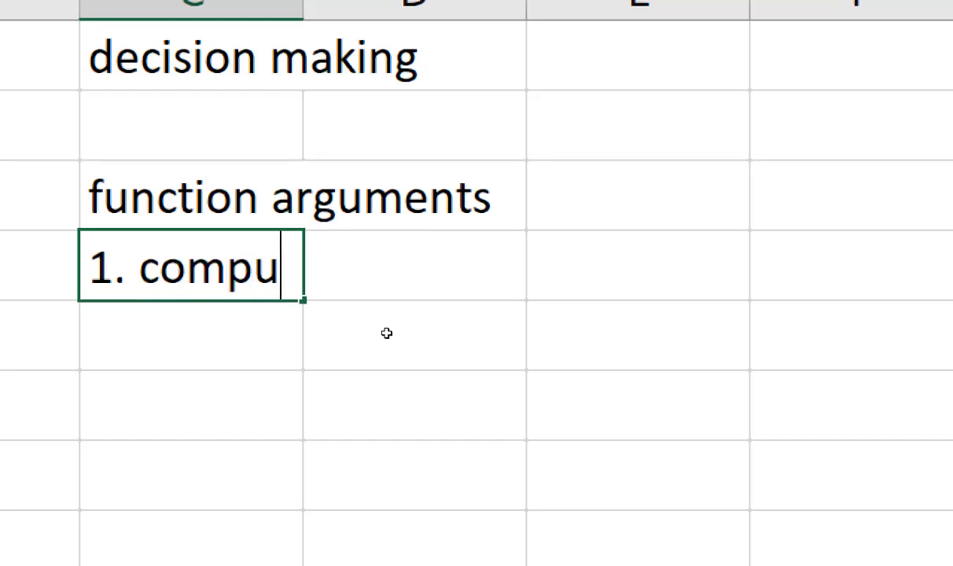
type("lsary")
key("Return")
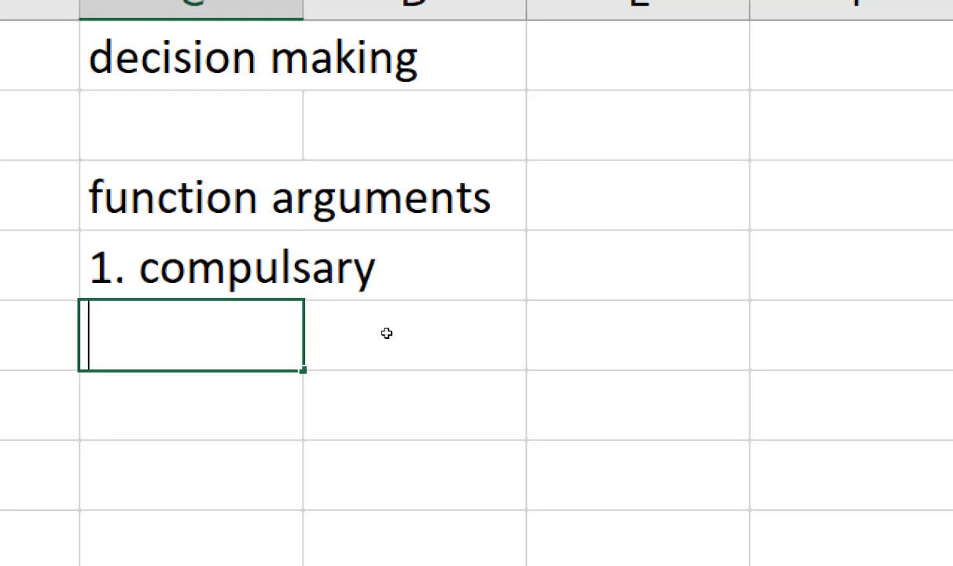
type("2. Optional")
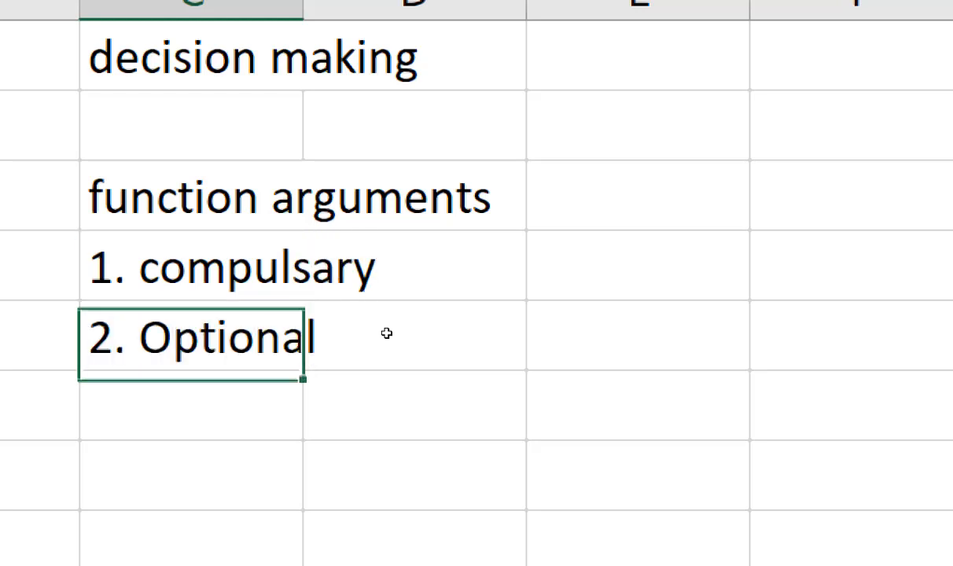
key("Return")
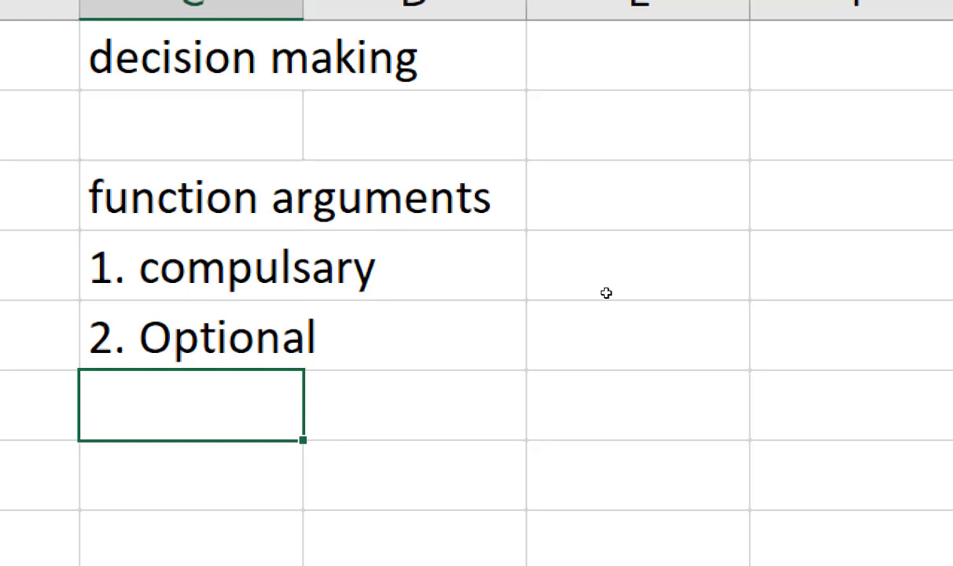
Step: Start an IF formula in E4 to show its argument hint beside the list of argument types
left_click(540, 296)
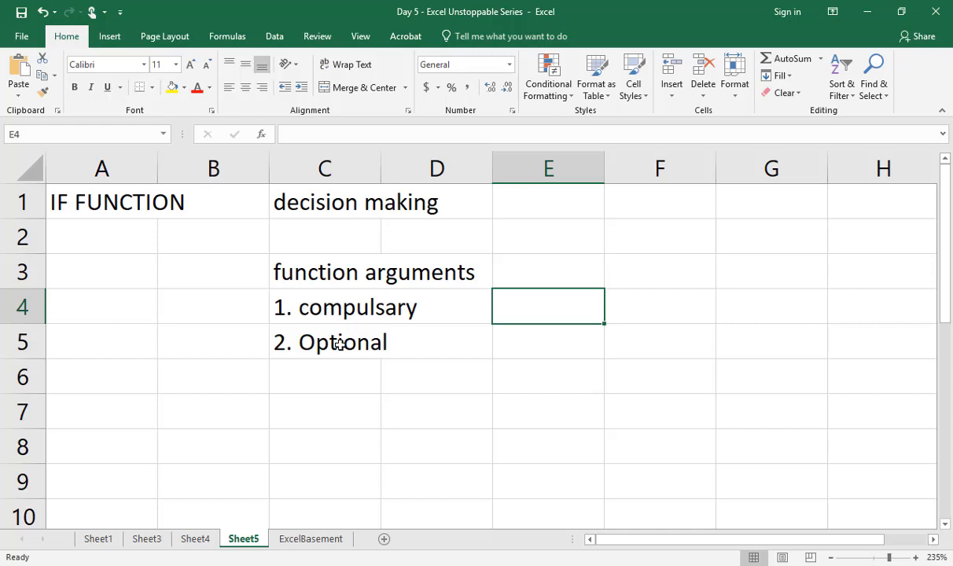
type("=i")
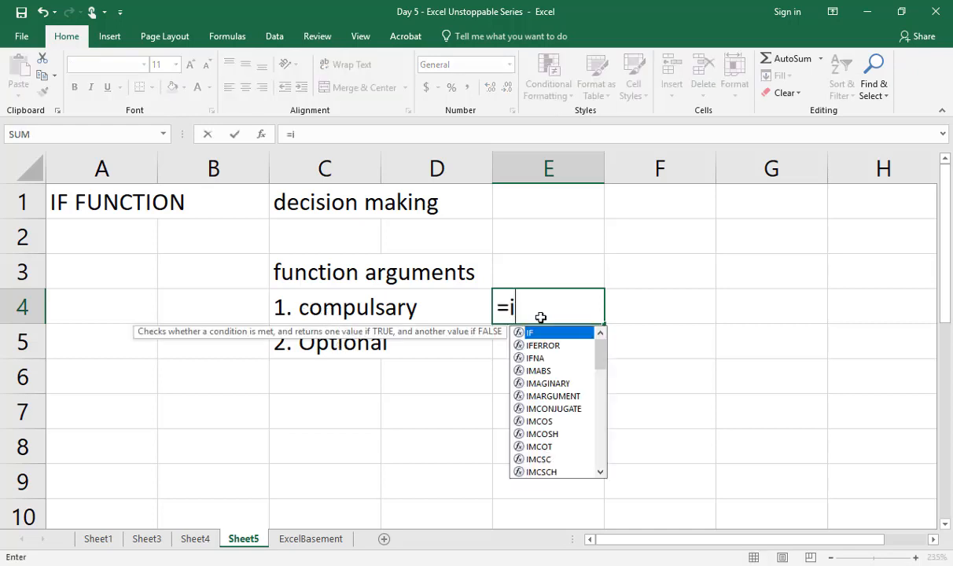
key("Tab")
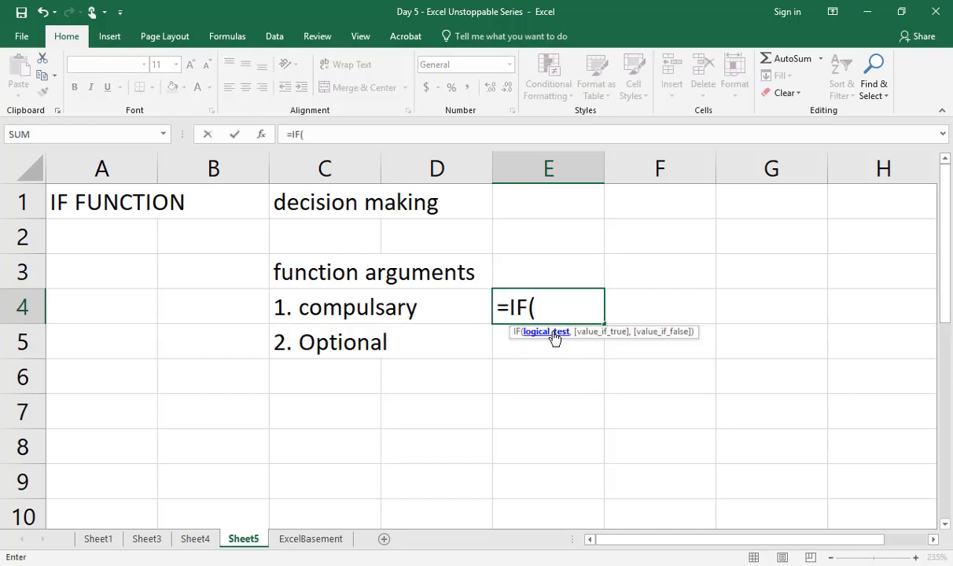
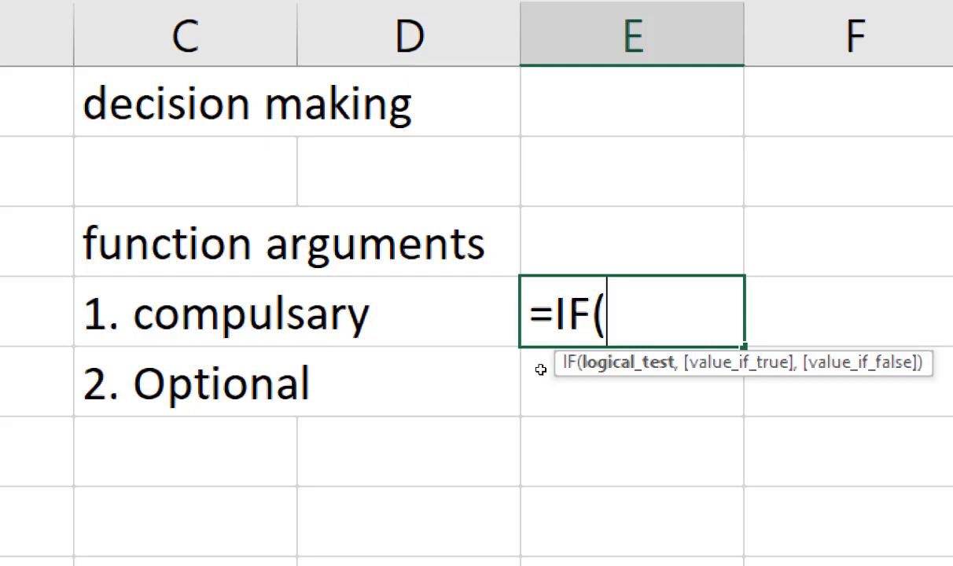
Step: Discard the unfinished IF formula in E4 and enter default values in E5, beside the Optional argument type
key("Escape")
key("Down")
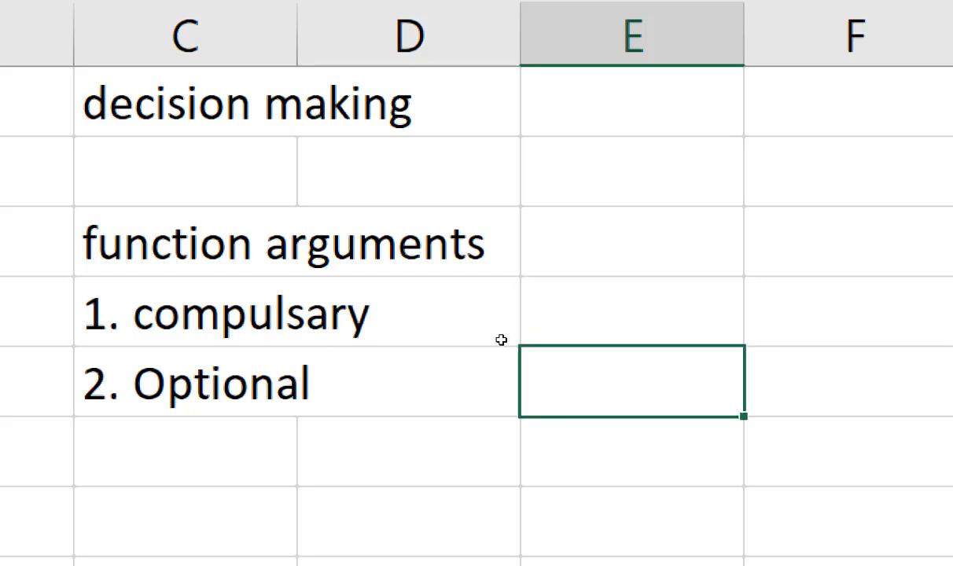
type("default v")
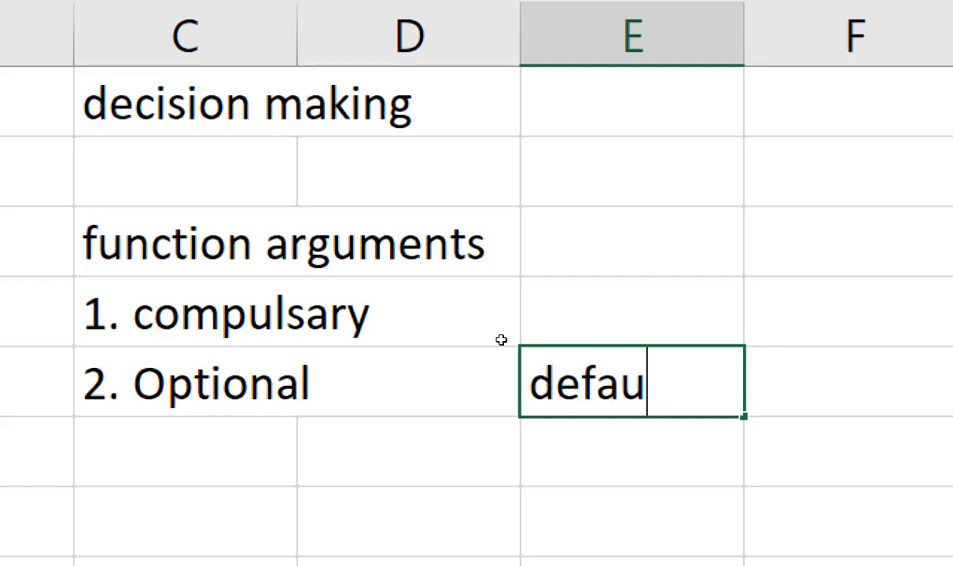
type("alues")
key("Return")
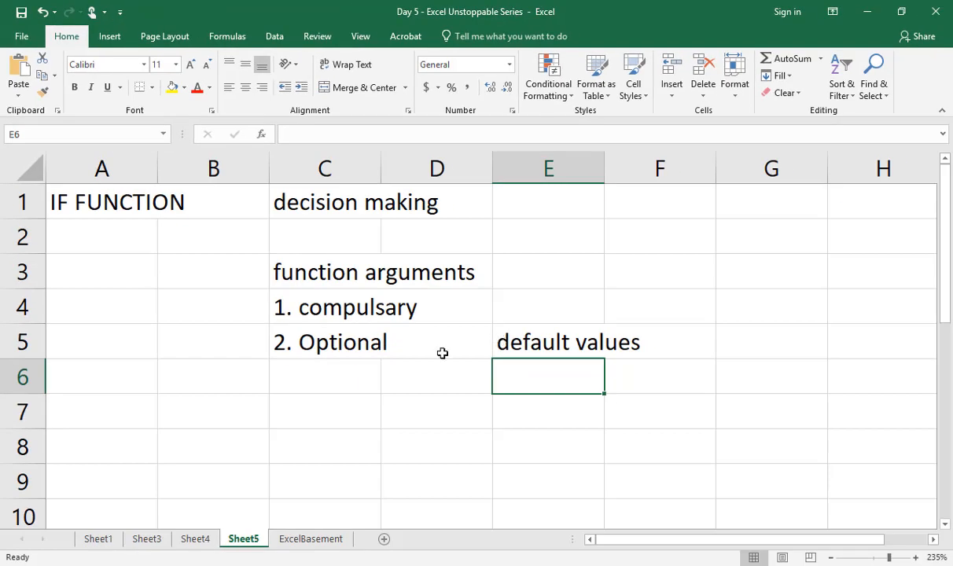
Step: Add a new worksheet and enter the headers names, scores and result in A1:C1
left_click(385, 538)
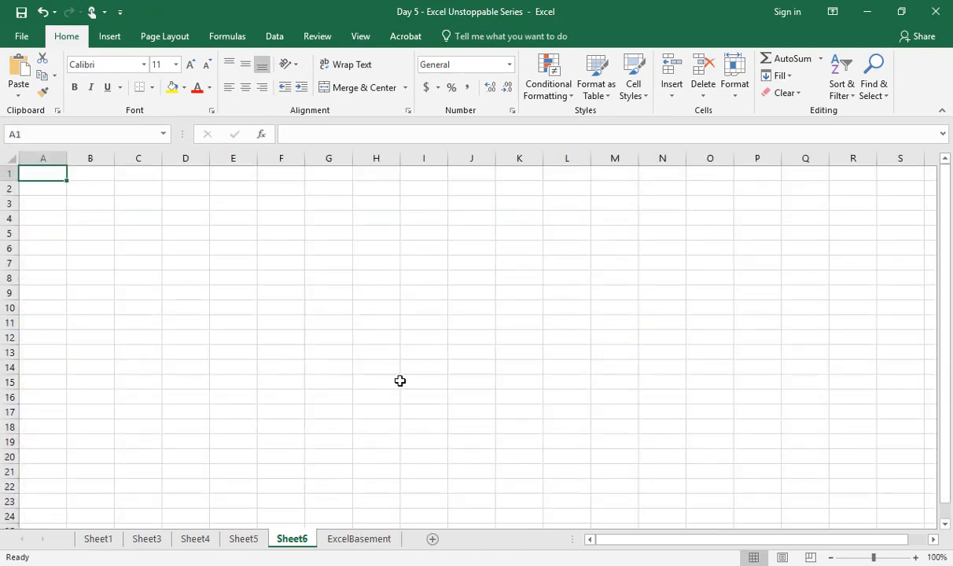
scroll(400, 381, "up", 9)
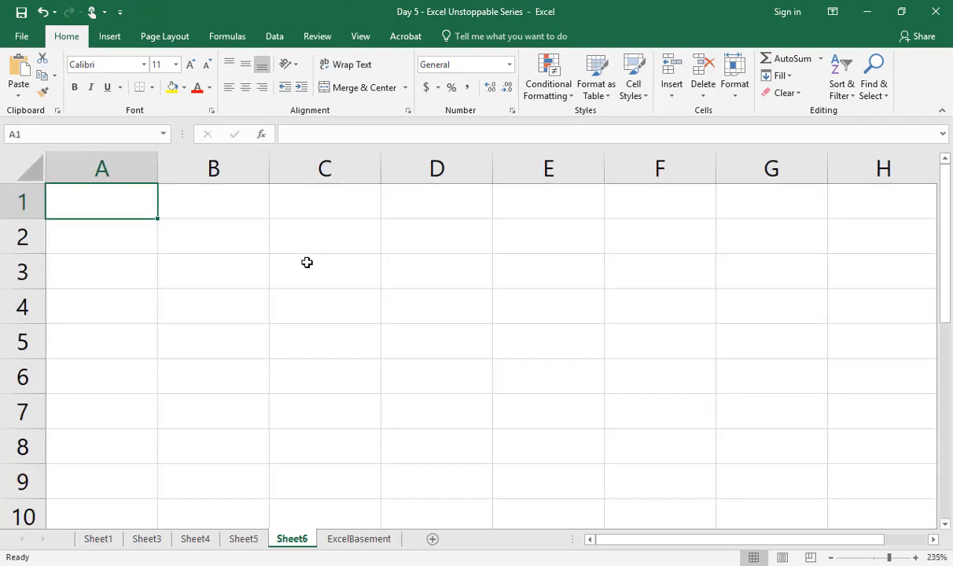
type("names")
key("Tab")
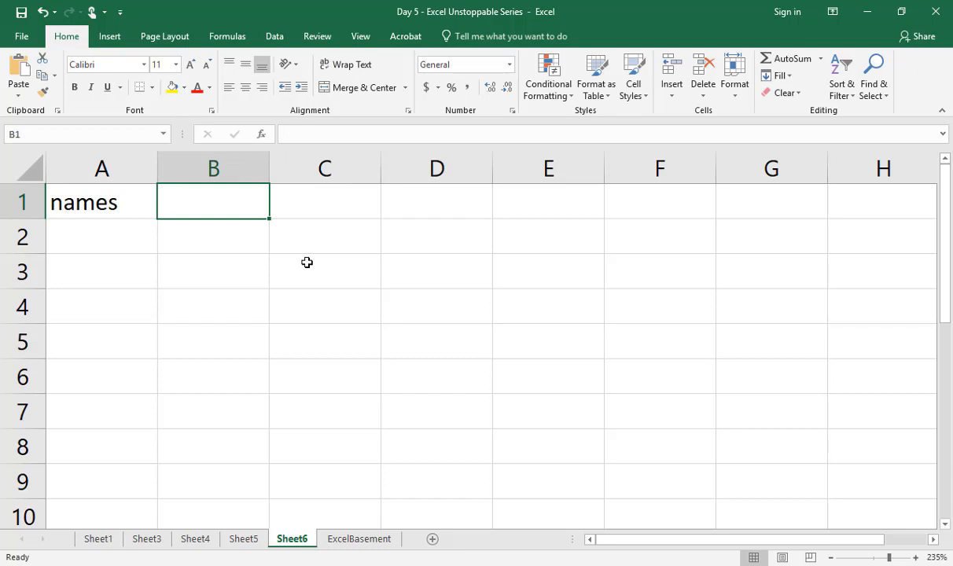
type("scores")
key("Tab")
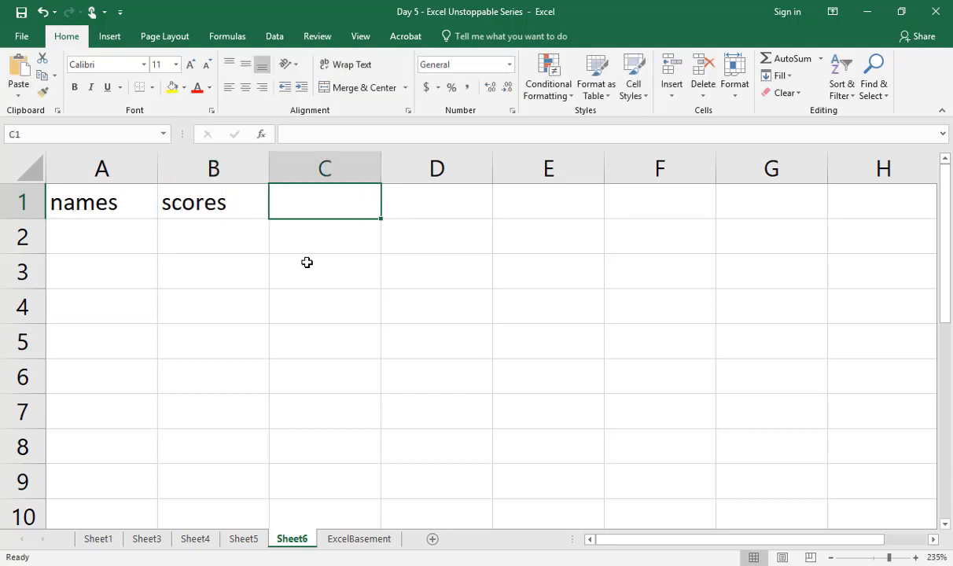
type("result")
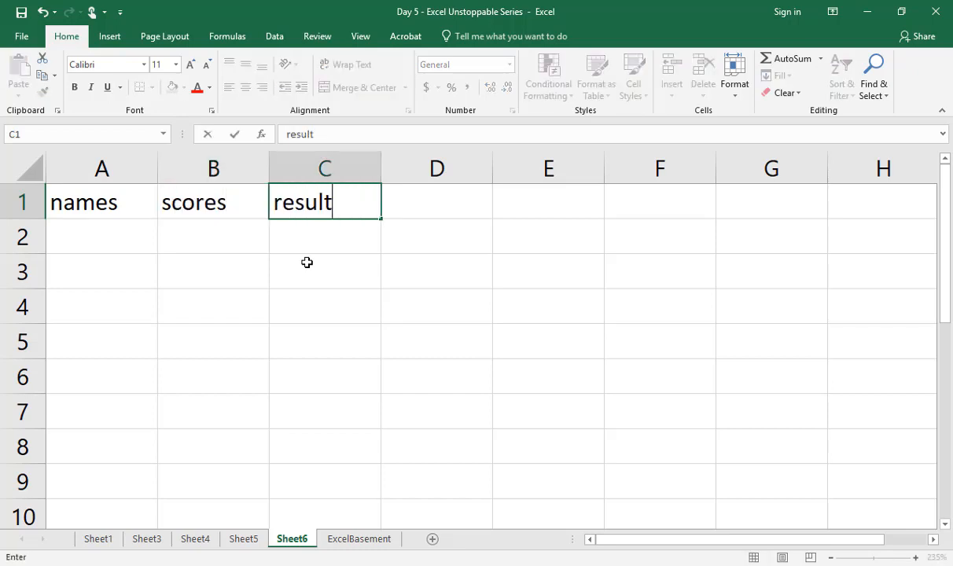
key("Return")
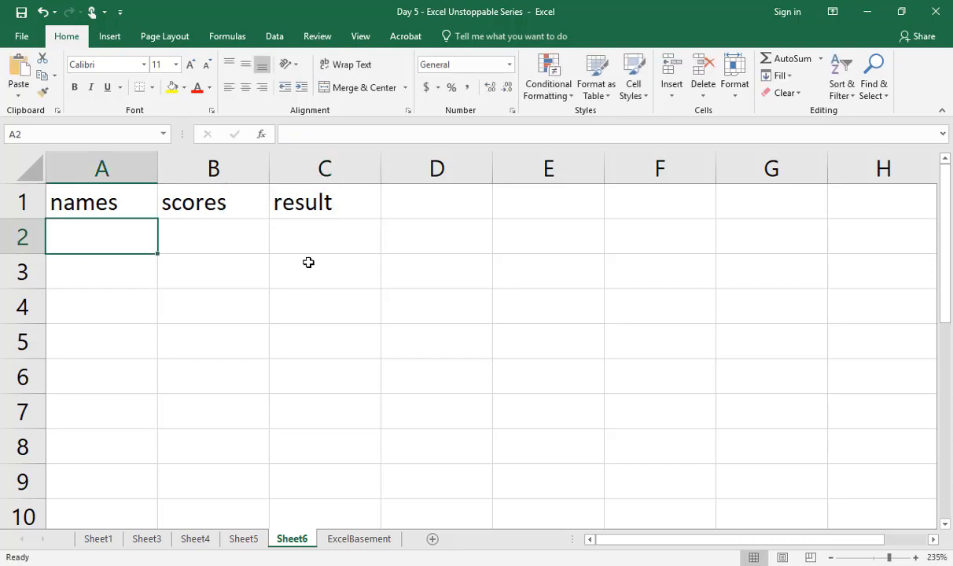
Step: Fill the names column with A, B, C and D in A2:A5
type("A")
key("Return")
key("Return")
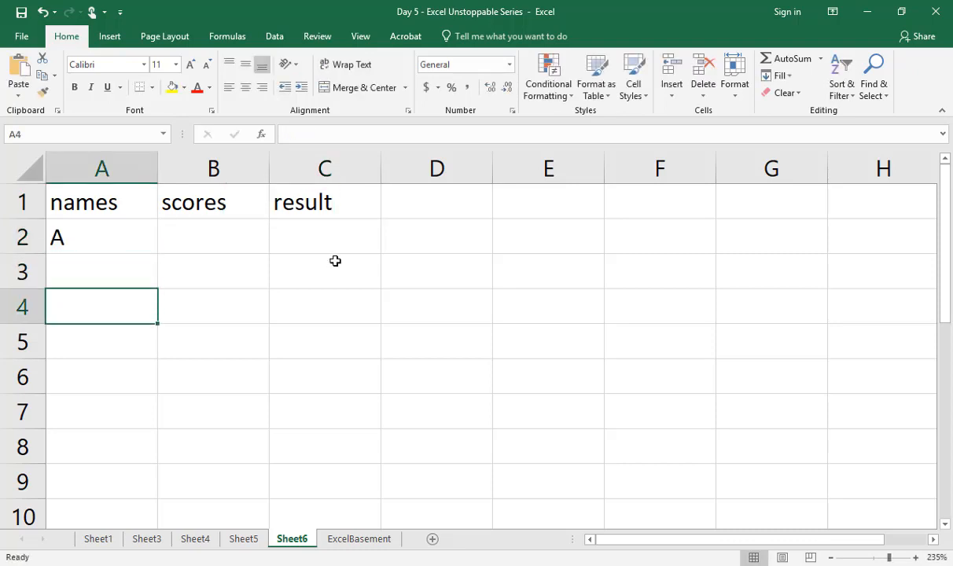
key("Up")
type("B")
key("Return")
type("C")
key("Return")
type("D")
key("Return")
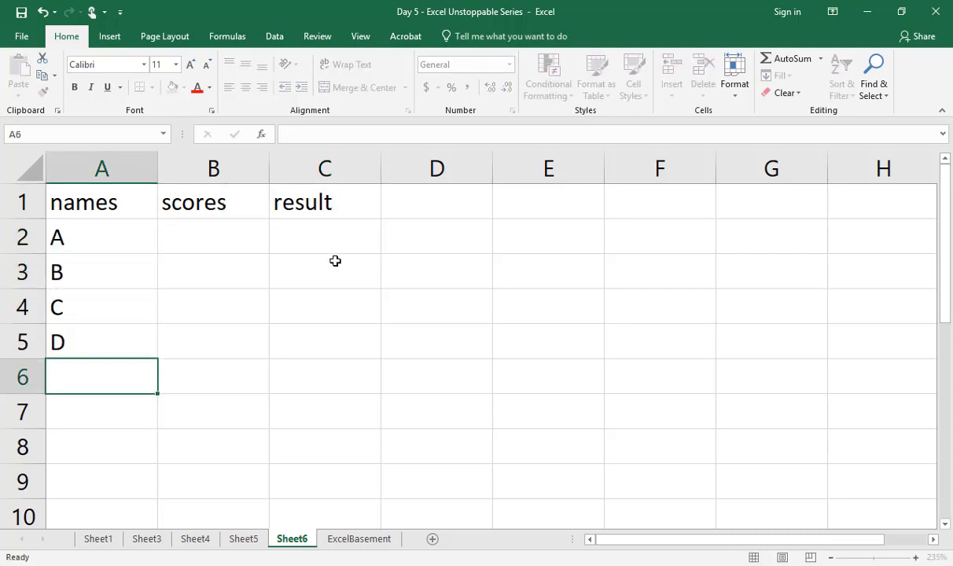
Step: Enter the scores 65, 34, 77 and 49 in B2:B5
key("Up")
key("Up")
key("Up")
key("Up")
key("Right")
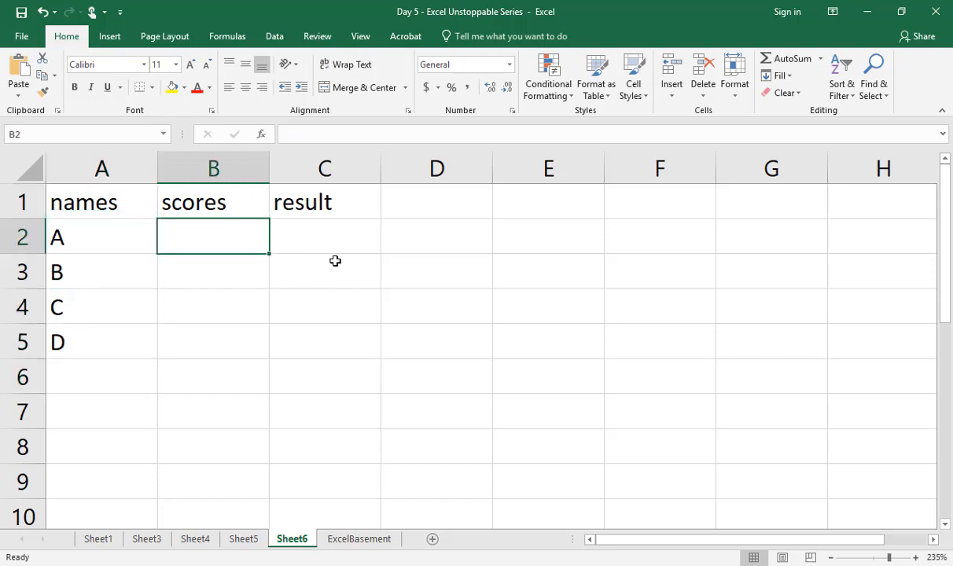
type("65")
key("Return")
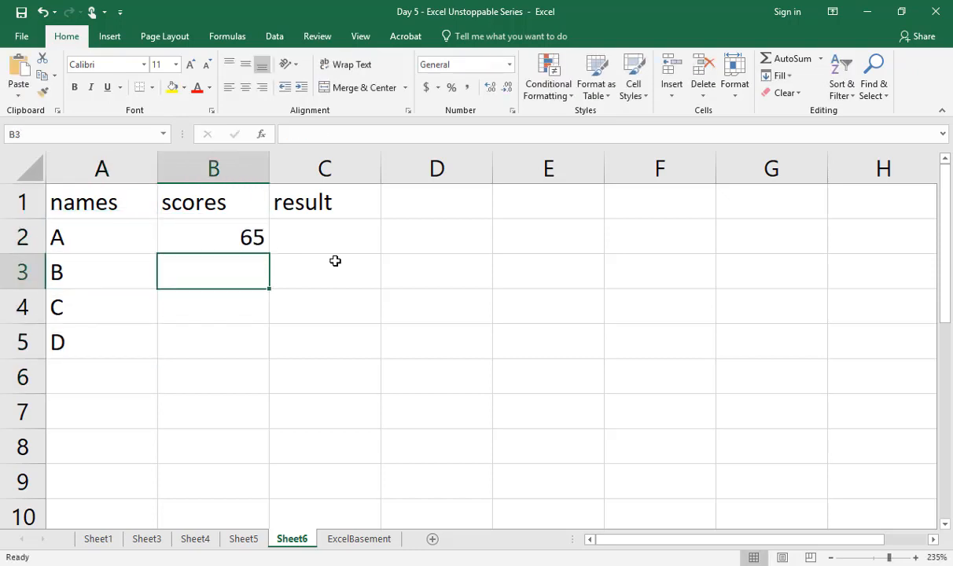
type("34")
key("Return")
type("77")
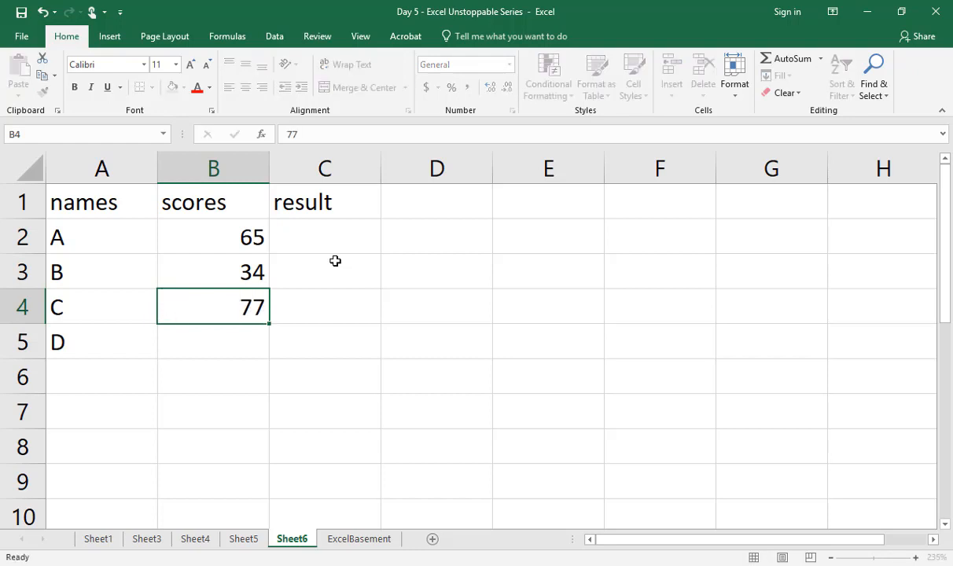
key("Return")
type("34")
key("Return")
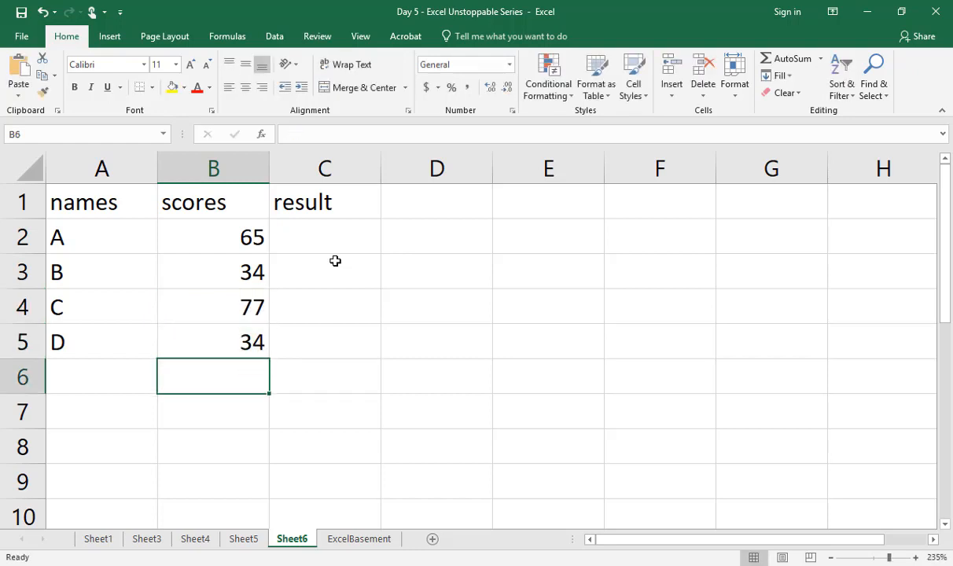
key("Up")
type("49")
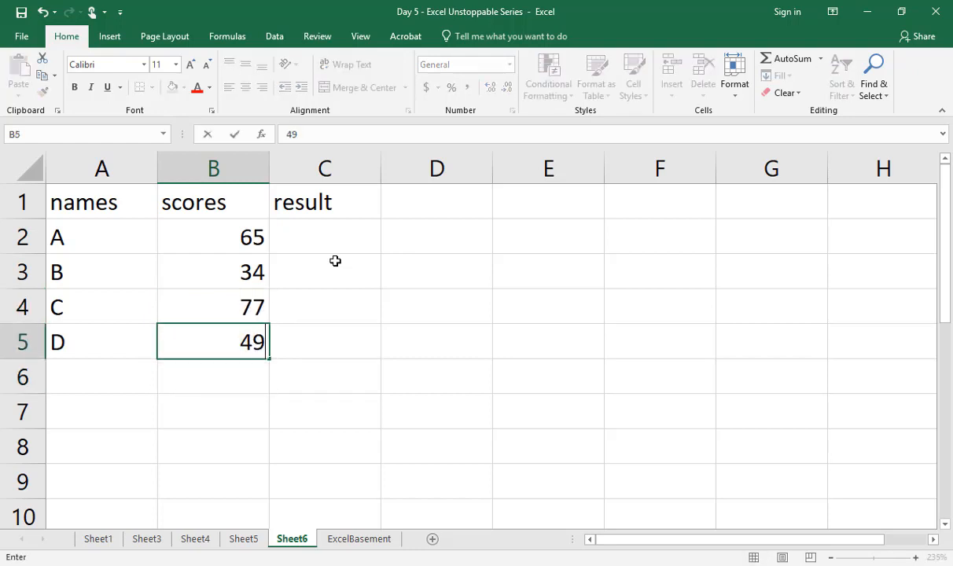
key("Return")
Step: Enter the formula =IF(B2>=50,"Pass","fail") in C2 to grade the first score
key("Up")
key("Up")
key("Up")
key("Up")
key("Right")
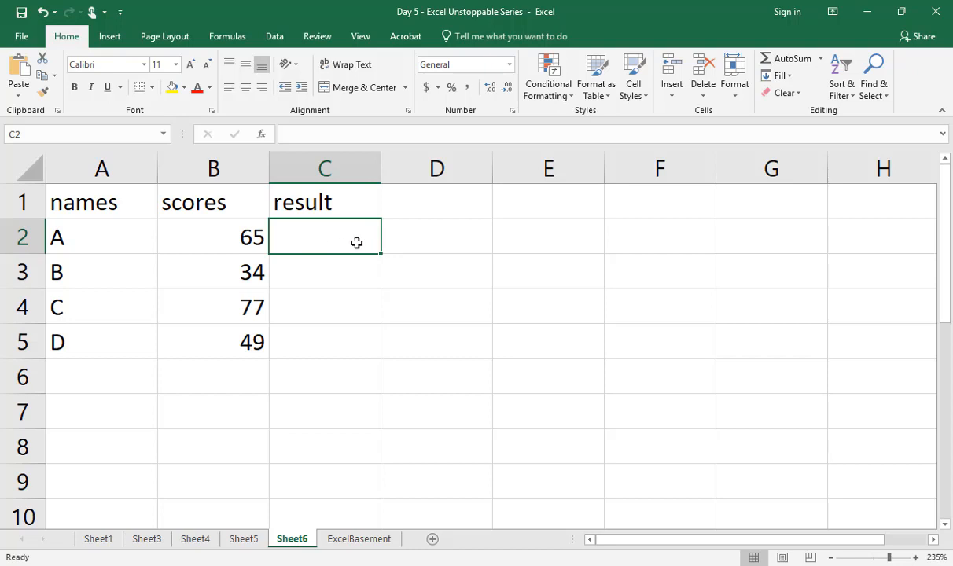
type("=IF(")
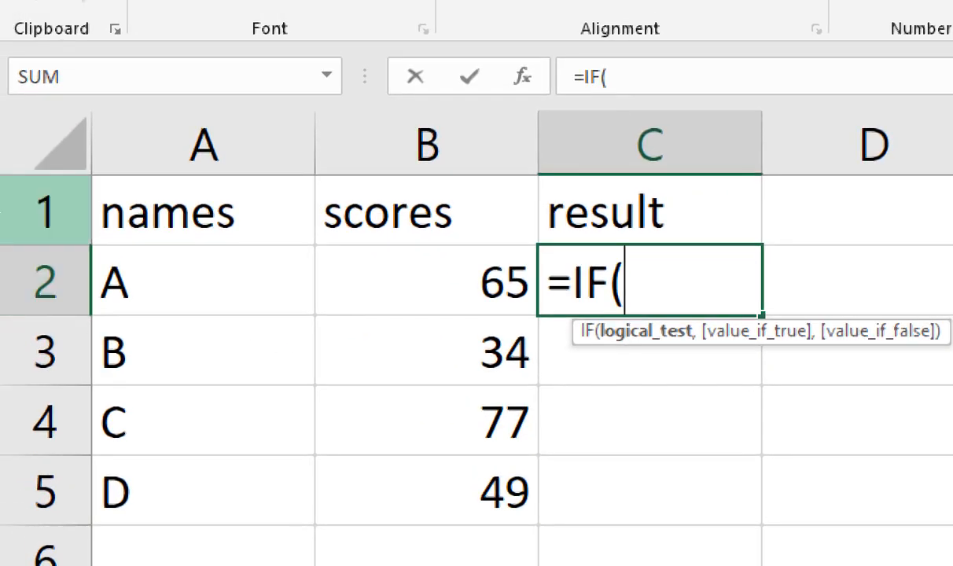
key("Left")
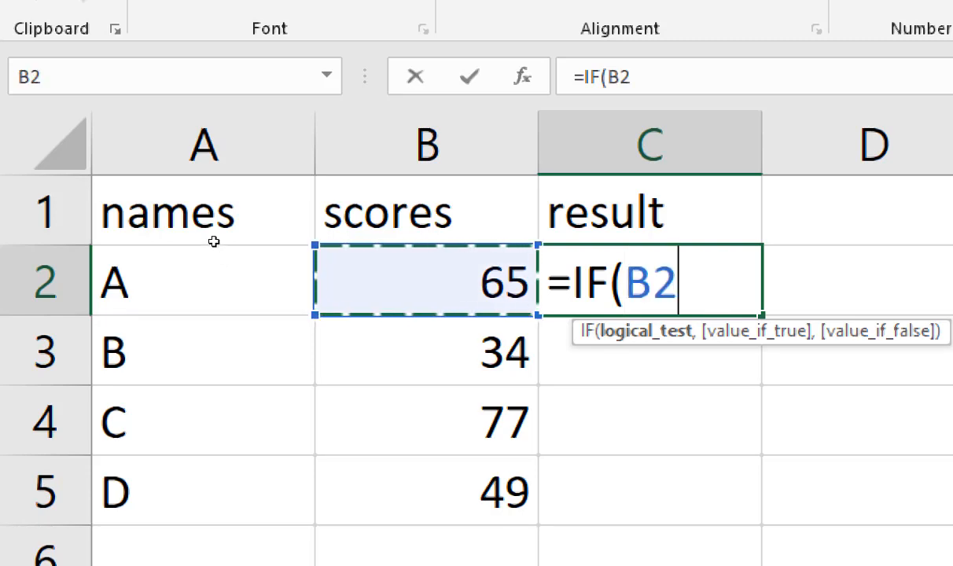
type(">")
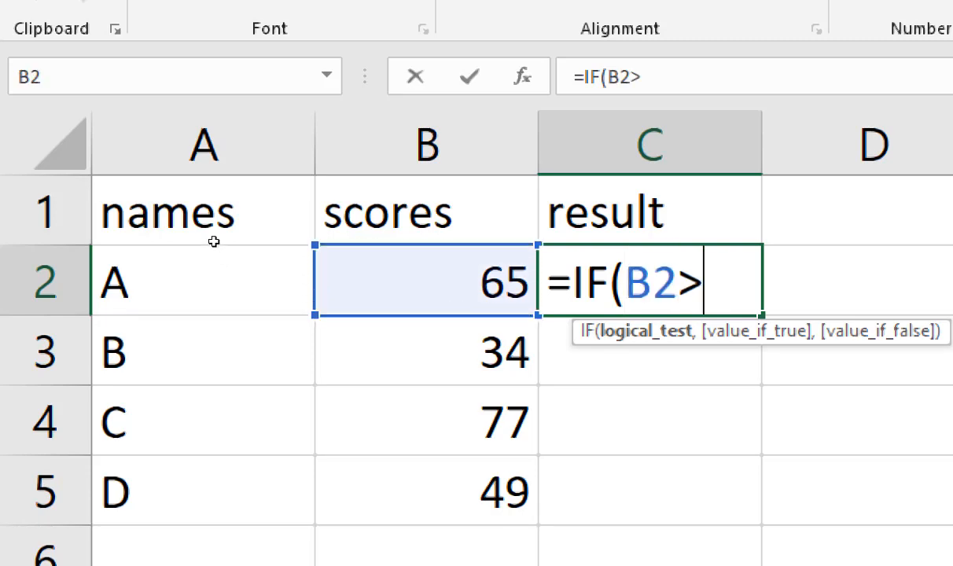
type("=50,")
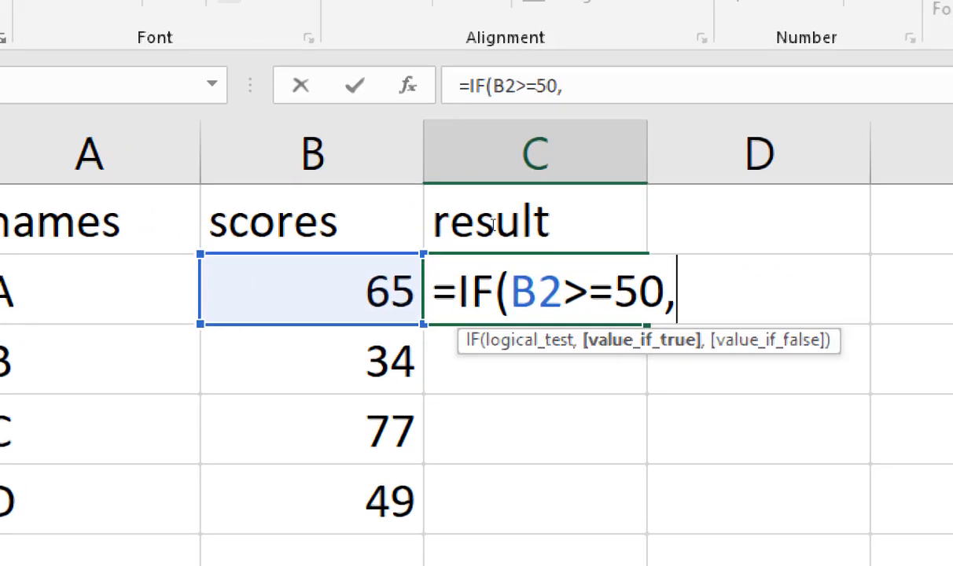
type("\"")
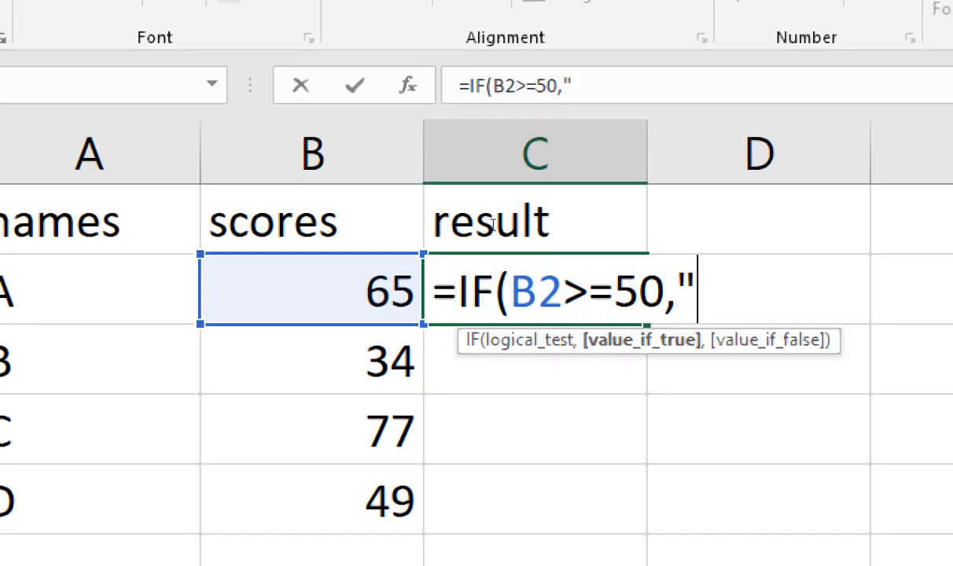
type("Pass")
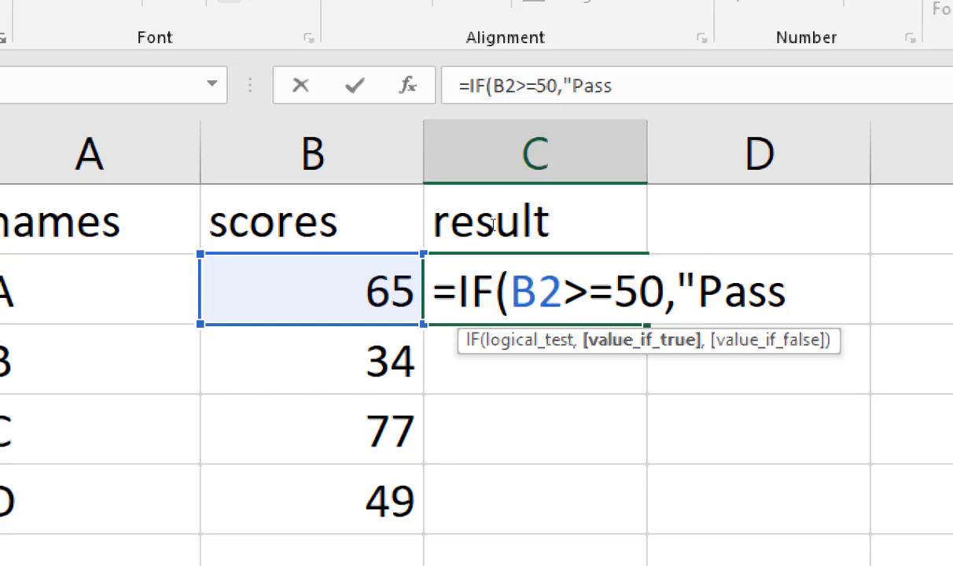
type("\",\"")
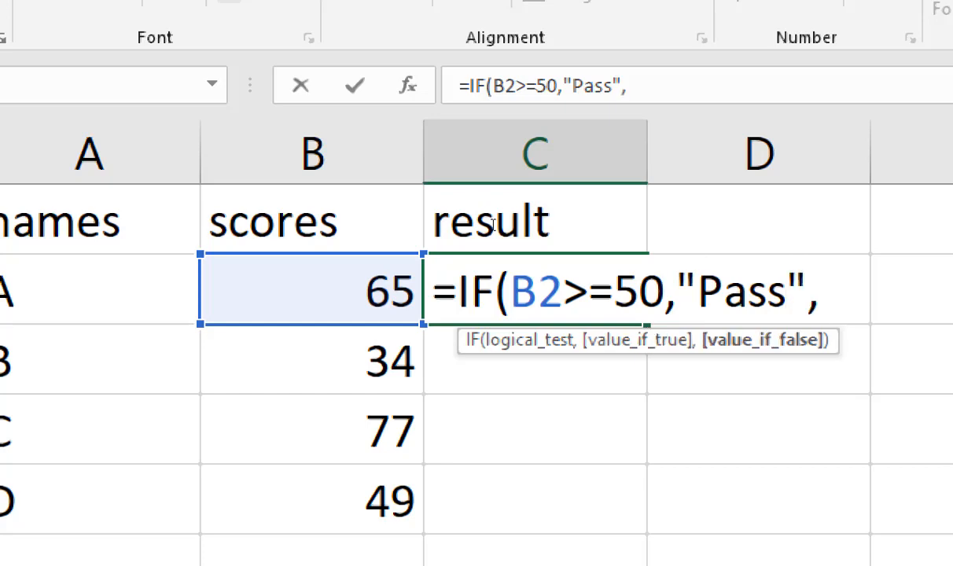
type("fail\")")
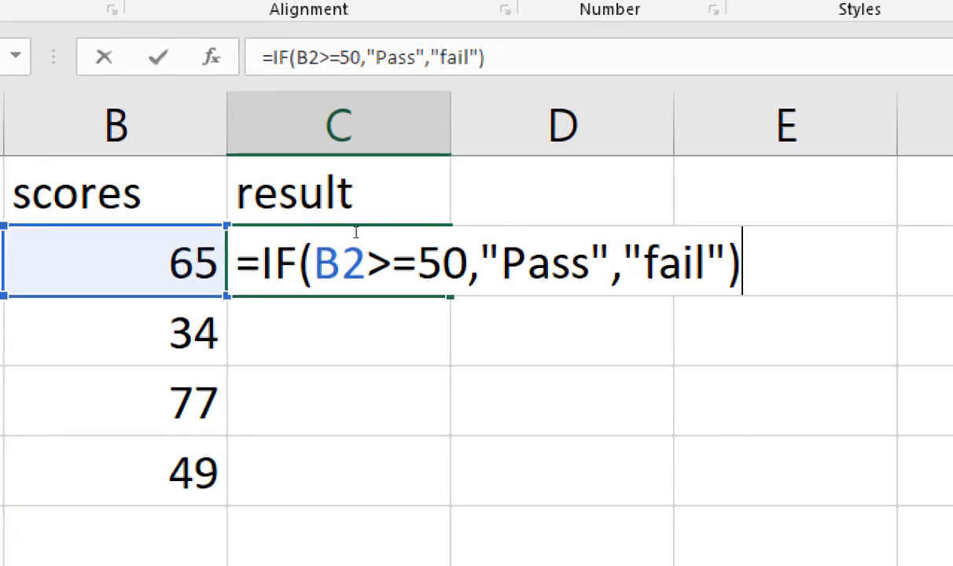
key("Return")
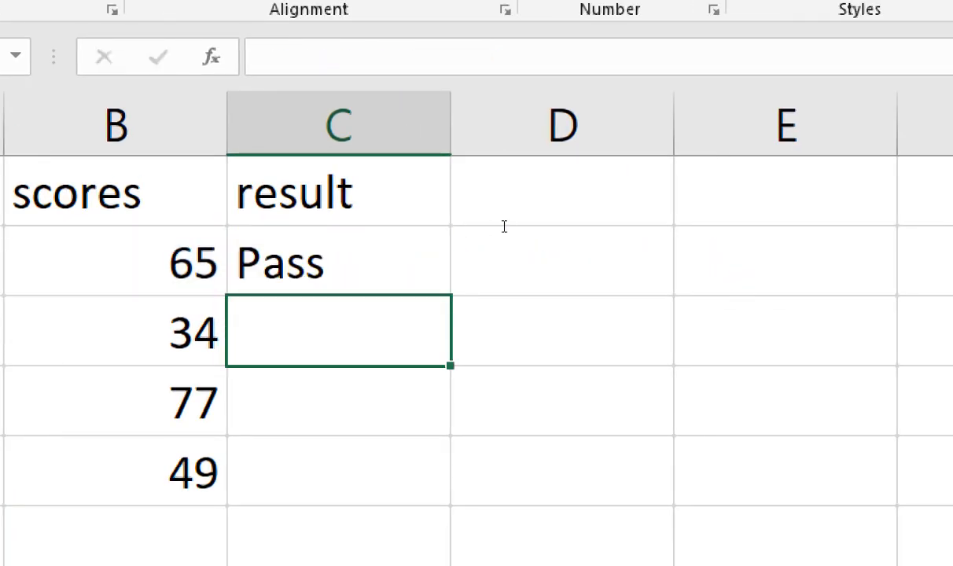
Step: Copy the IF formula from C2 down through C5
left_click(382, 250)
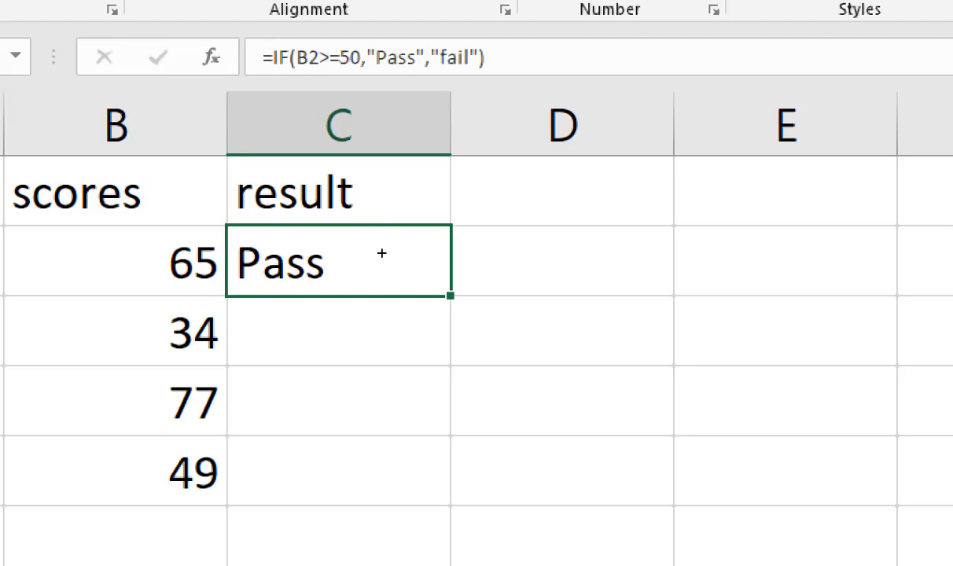
left_click_drag(381, 253, 375, 350)
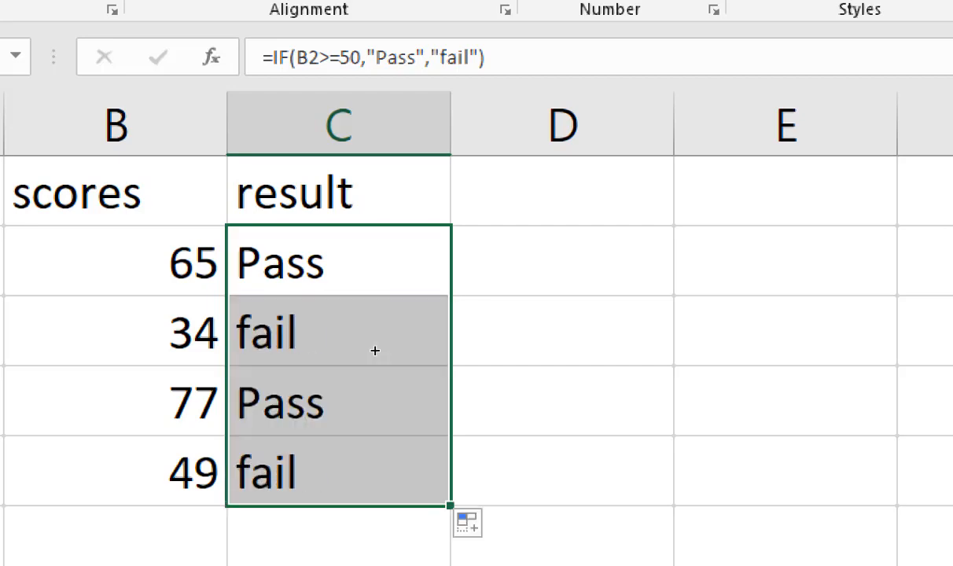
key("Down")
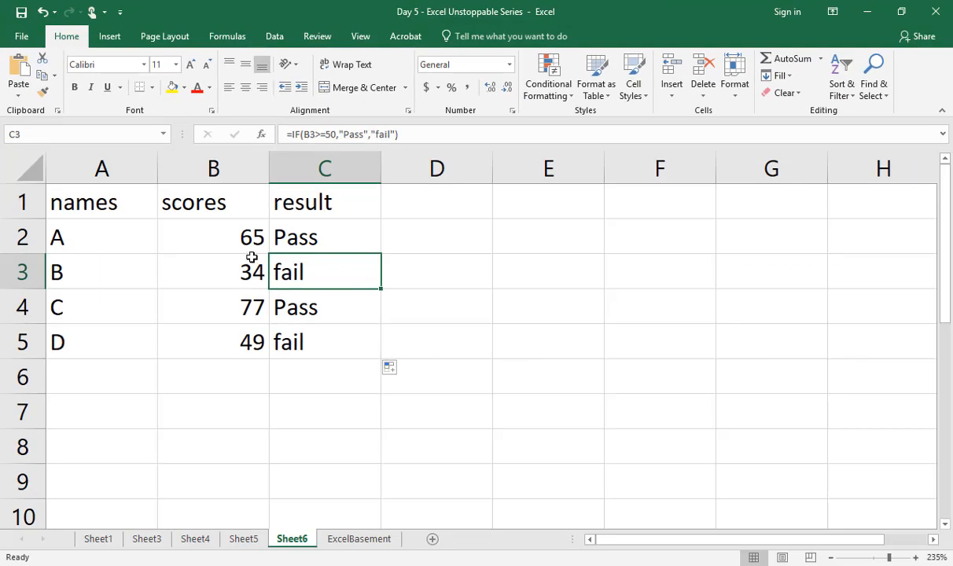
Step: Compare each score in B2:B5 with its result and inspect the IF formula in C2
left_click(245, 246)
left_click(246, 272)
left_click(243, 311)
left_click(249, 339)
left_click(311, 330)
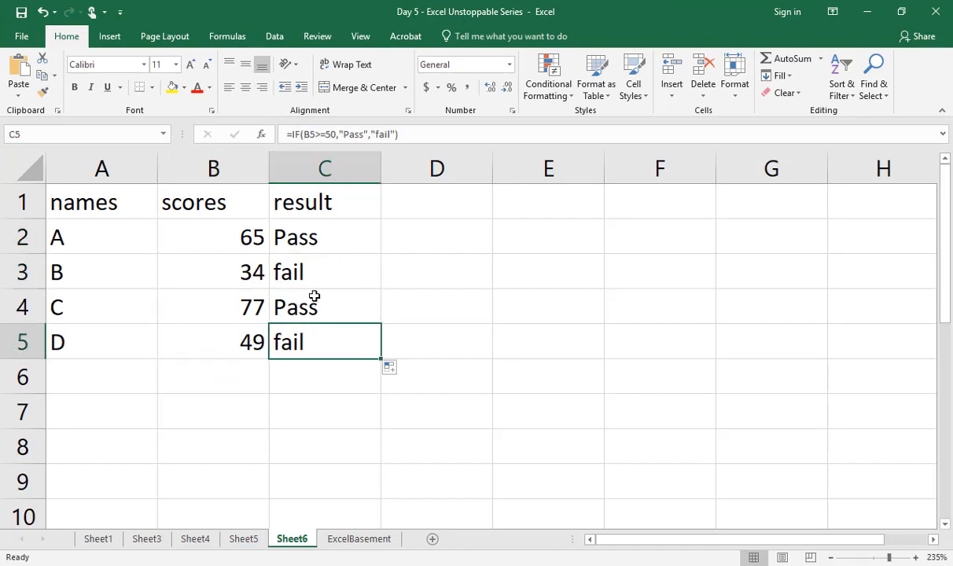
double_click(315, 239)
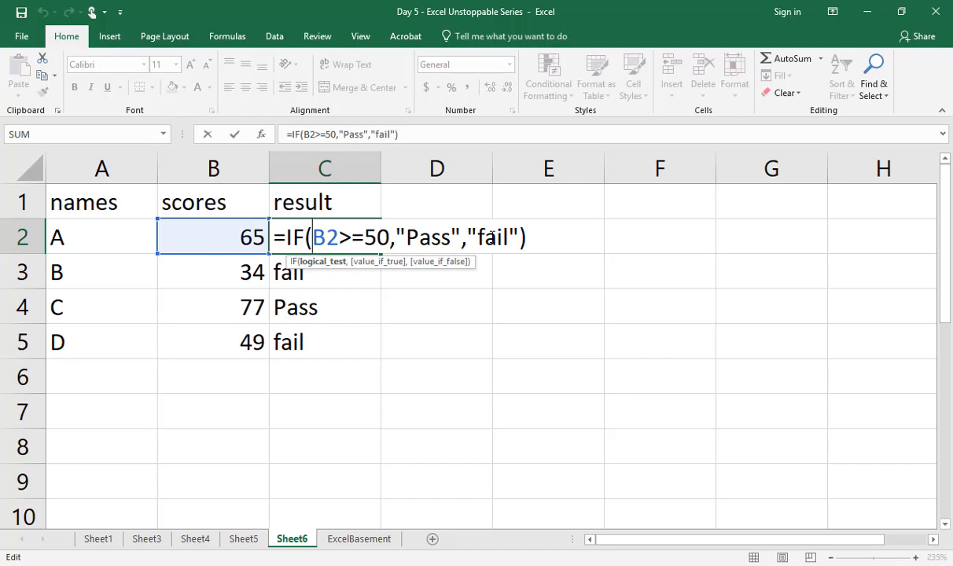
key("Return")
Step: Enter the notes "64 ifs in one cell" in E2 and "nested if" in E3
left_click(511, 228)
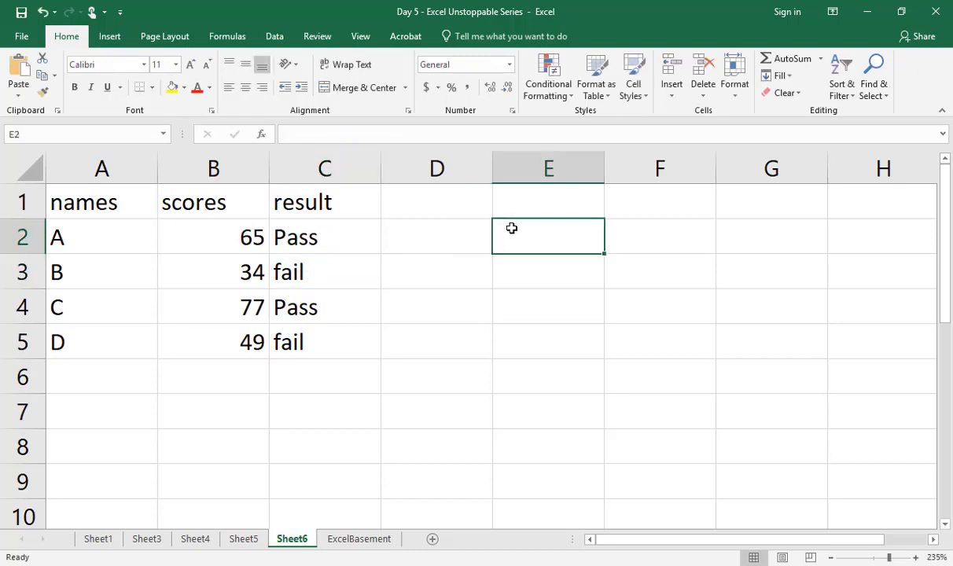
type("64 i")
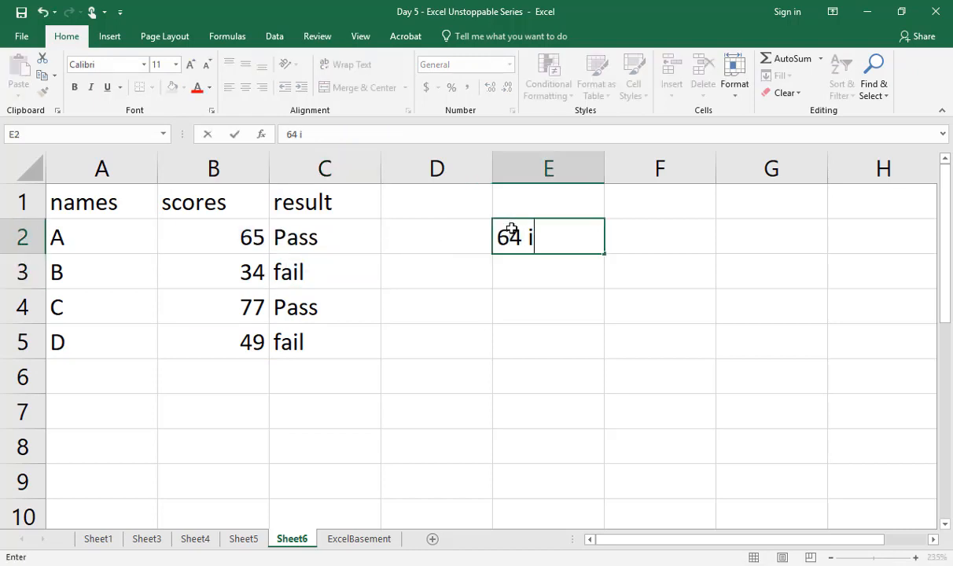
type("fs in one cell")
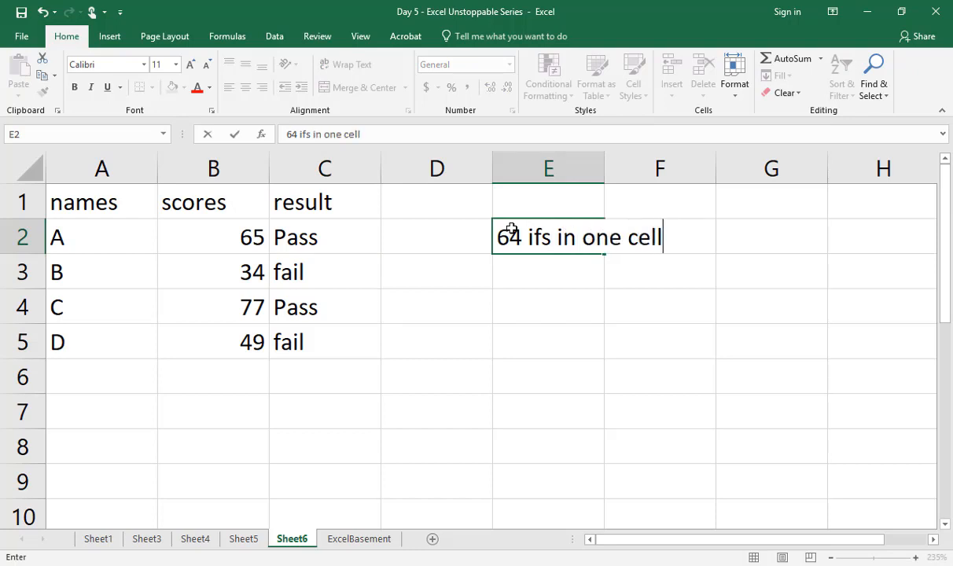
key("Return")
type("nes")
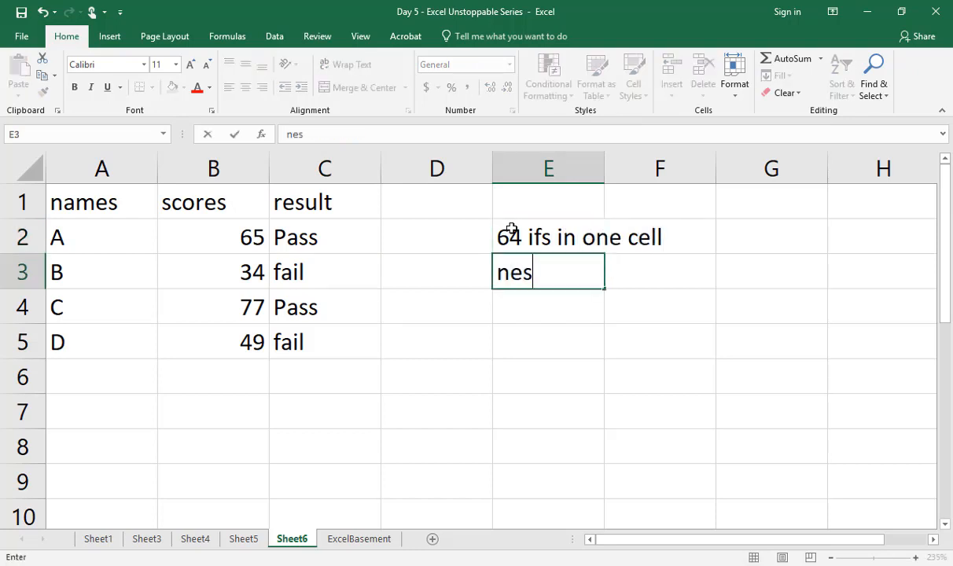
type("ted if")
key("Return")
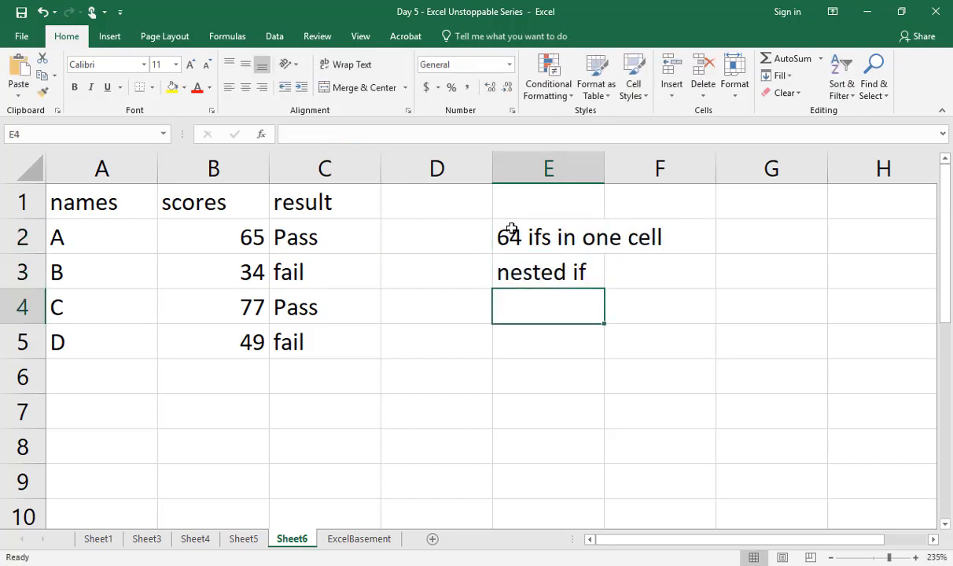
left_click(546, 271)
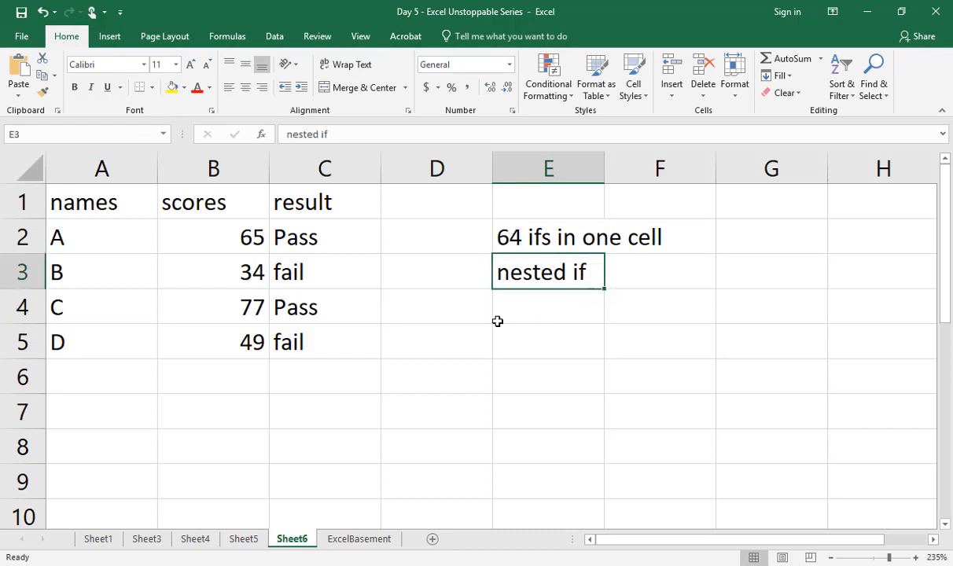
Step: Enter the function combination note "IF + AND + OR + VLOOKUP" in E5
left_click(522, 335)
type("IF")
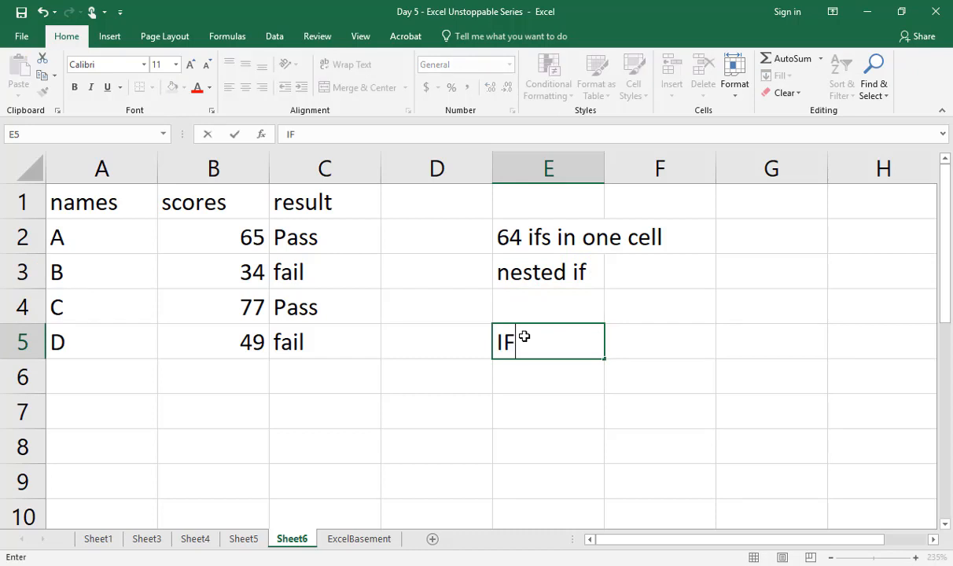
type(" + AND")
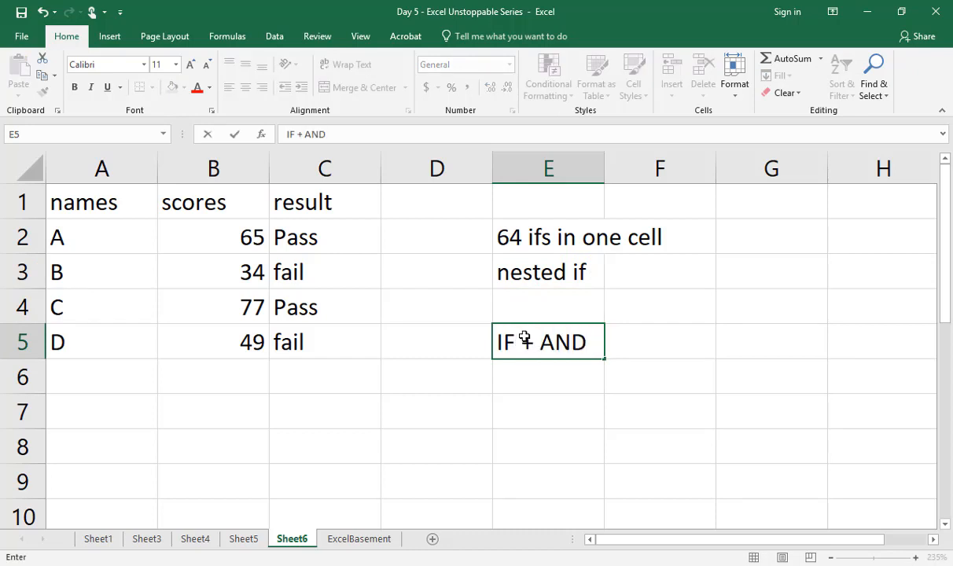
type(" + OR")
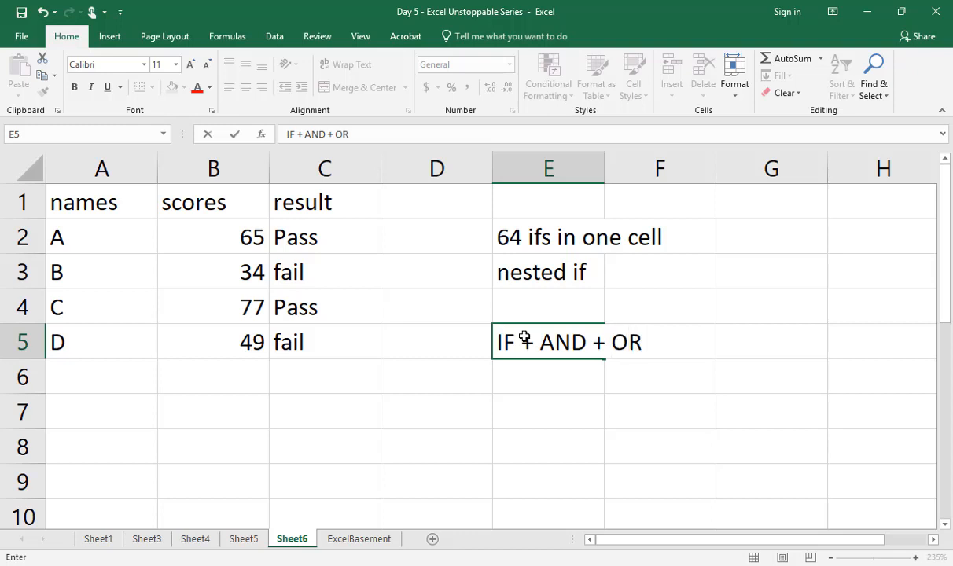
type(" + VLOOKUP")
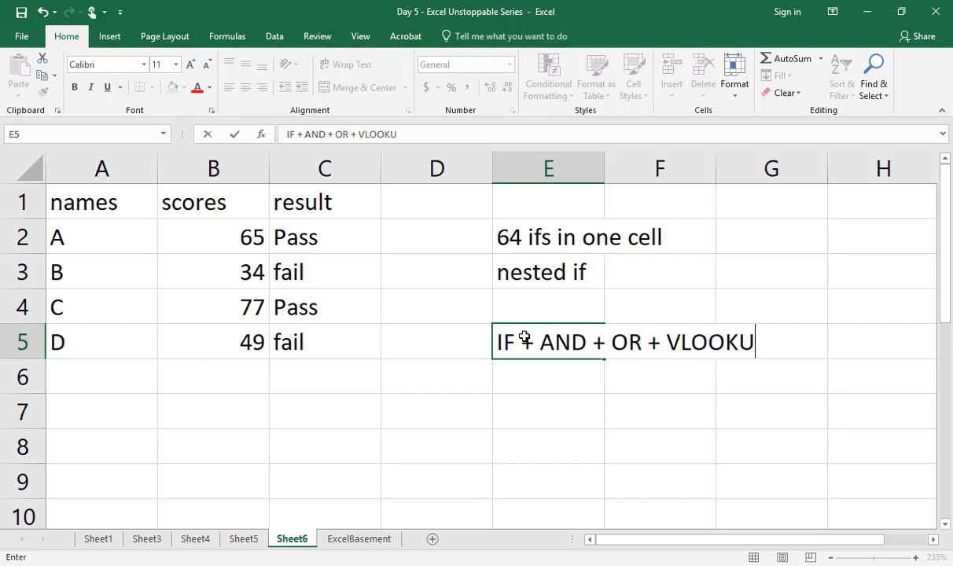
key("Return")
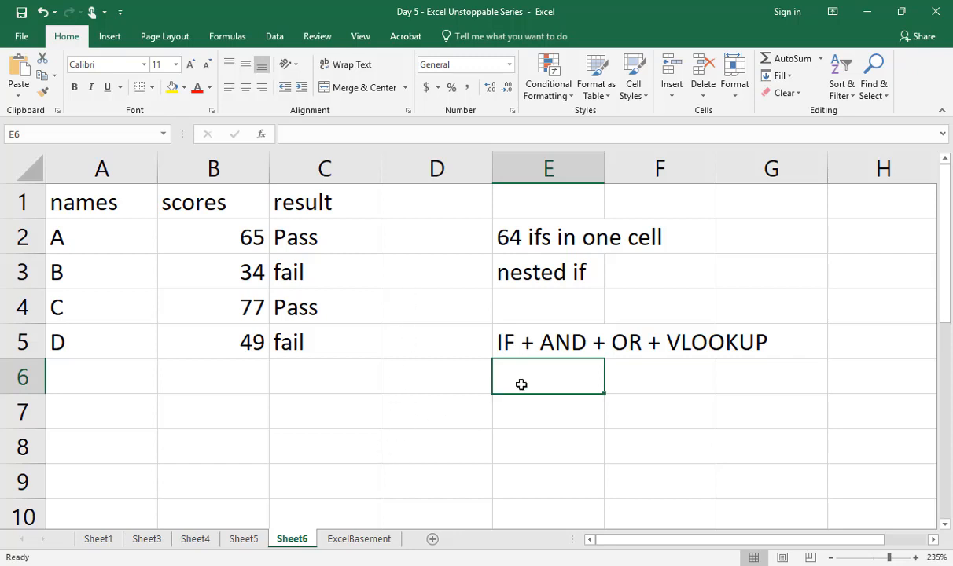
Step: Enter the heading EXPRESSIONS in C17 and list the operators <, > and = in C18:C20
scroll(567, 396, "down", 5)
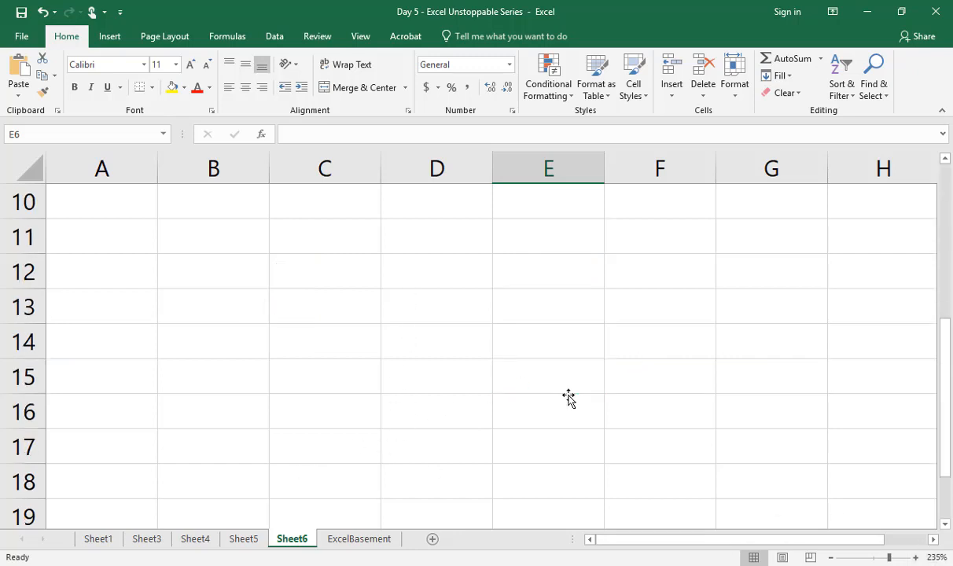
left_click(293, 244)
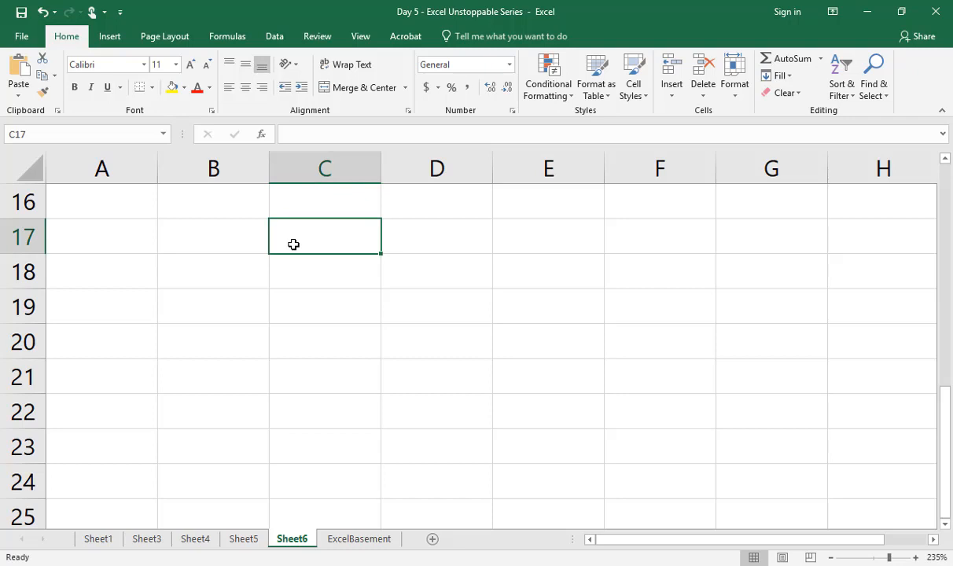
type("EXPRESSIONS")
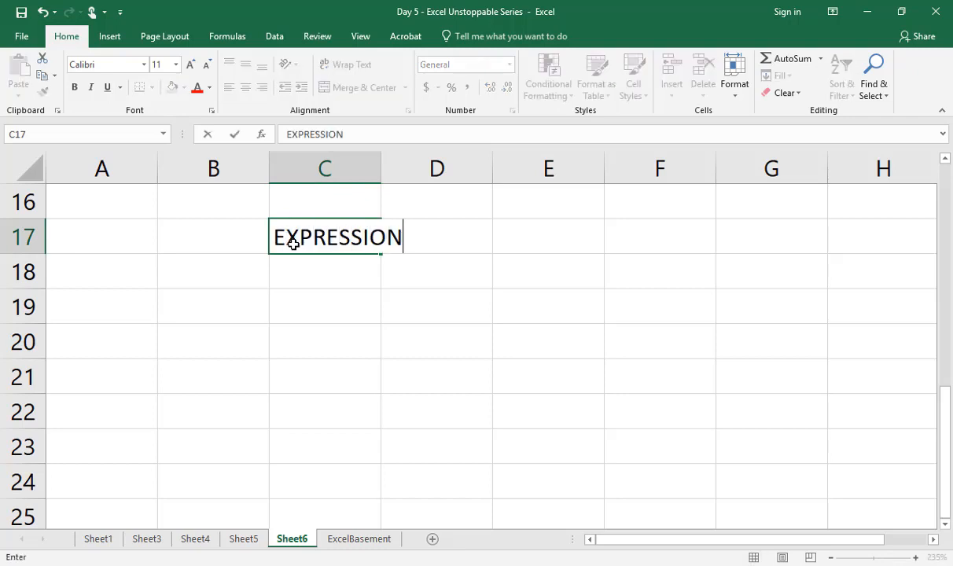
key("Return")
type("<")
key("Return")
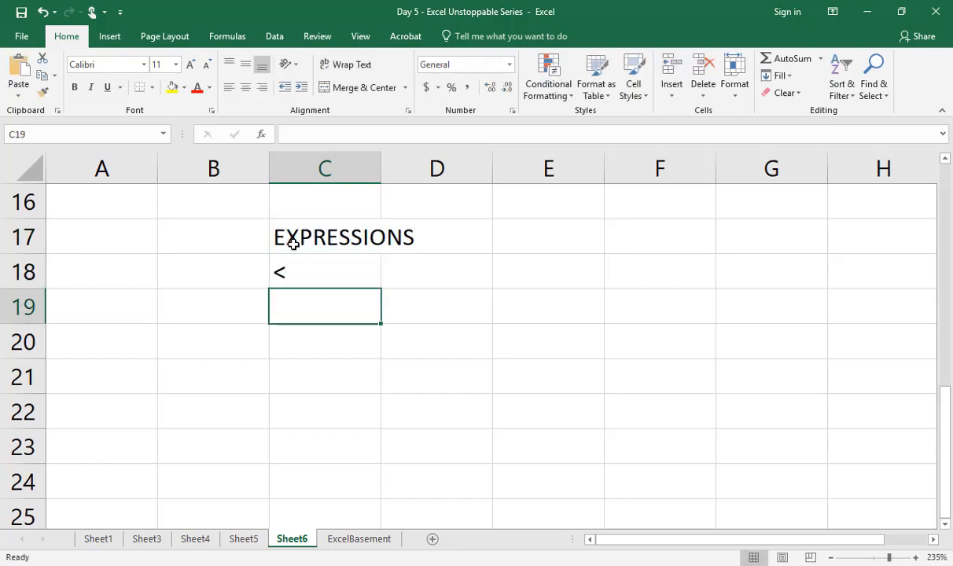
type(">")
key("Return")
type("=")
key("Return")
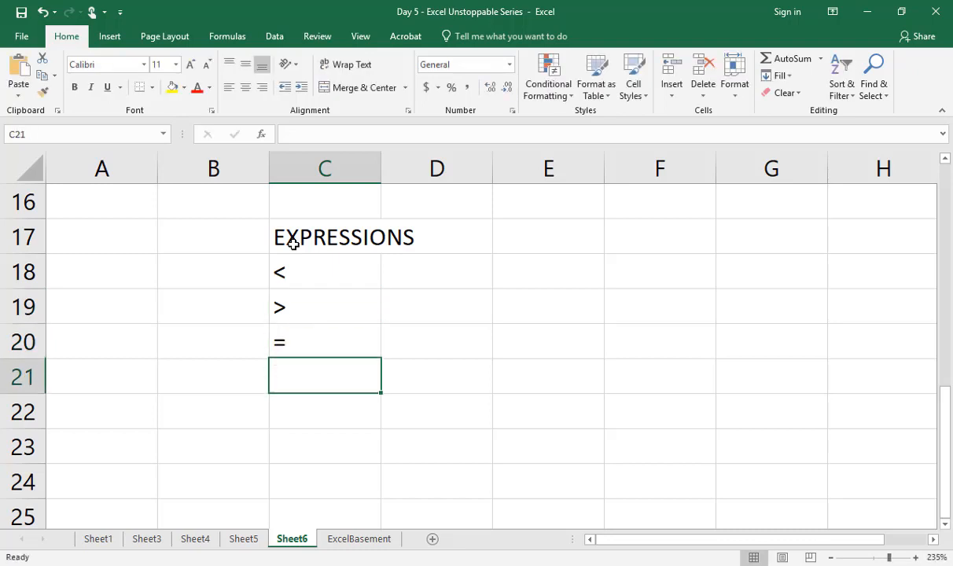
Step: Add the operators >=, <= and <> in C21:C23 and label <> as NOT EQUAL in D23
type(">=")
key("Return")
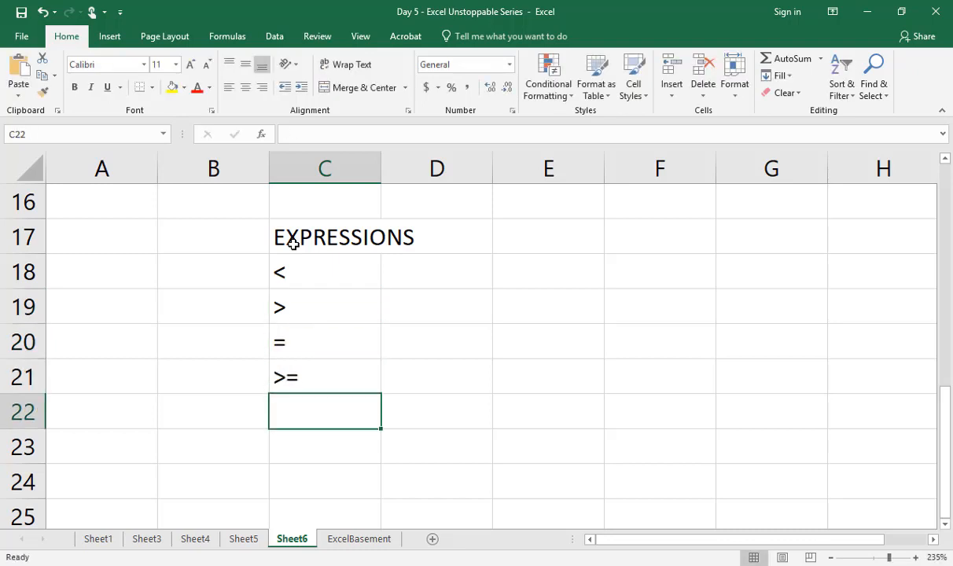
type("<=")
key("Return")
type("<>")
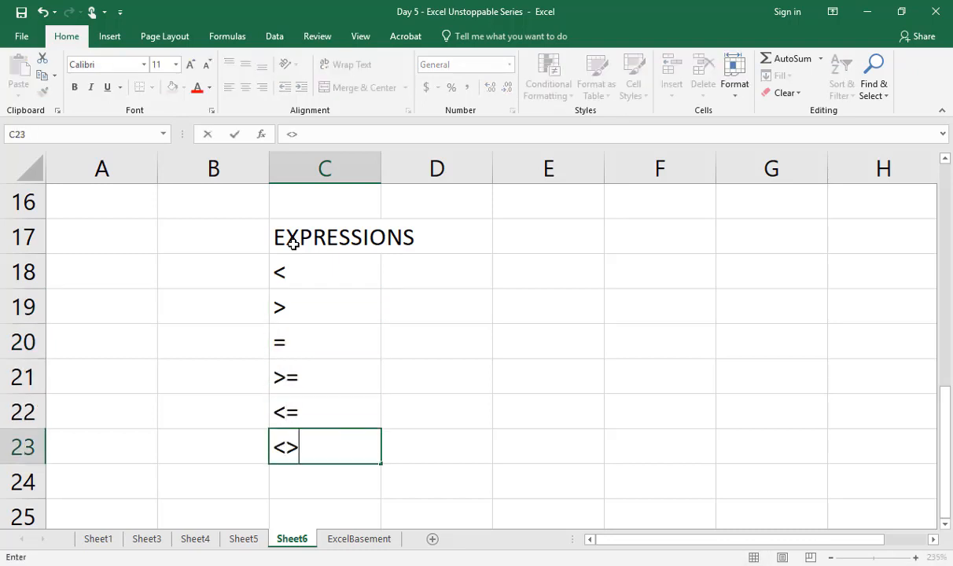
key("Tab")
type("NOT ")
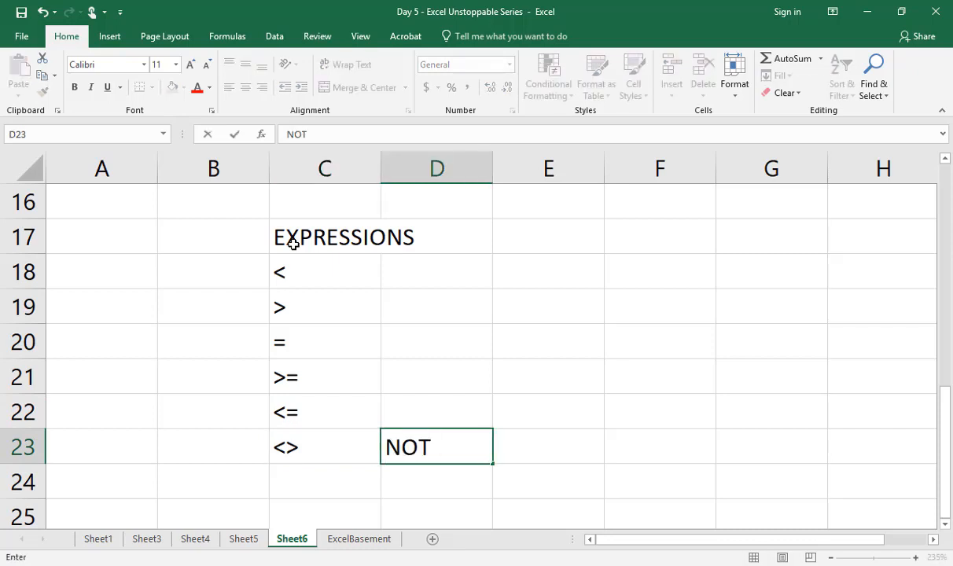
type("EQUAL")
key("Return")
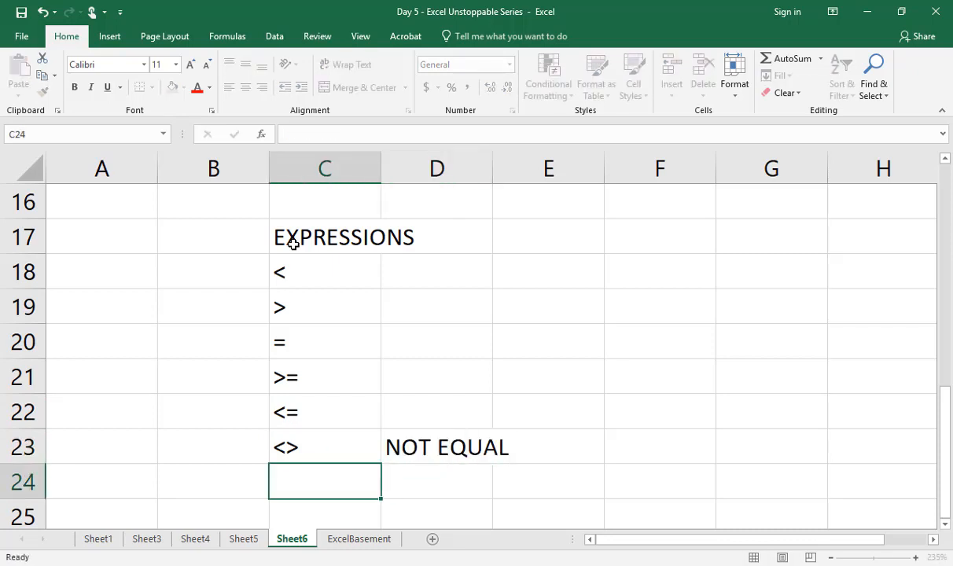
Step: Enter the note "& AND x" in F17, beside the expressions list
key("Up")
key("Up")
key("Up")
key("Up")
key("Up")
key("Up")
key("Up")
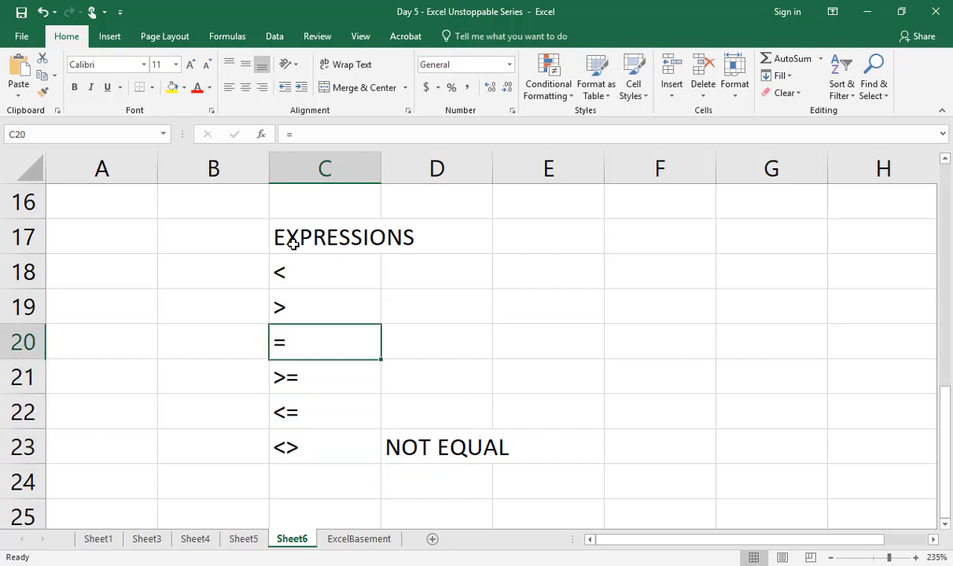
key("Right")
key("Right")
key("Right")
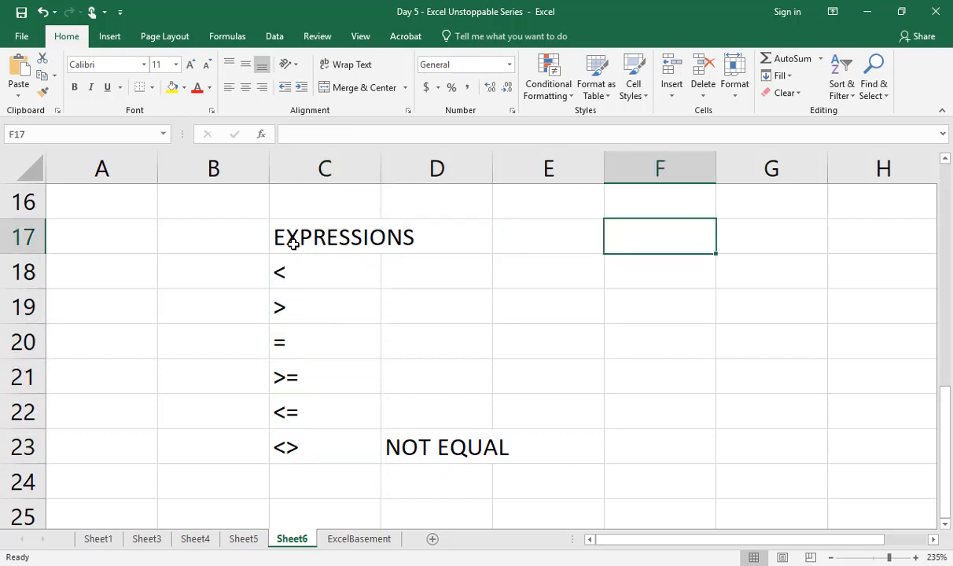
type("& ")
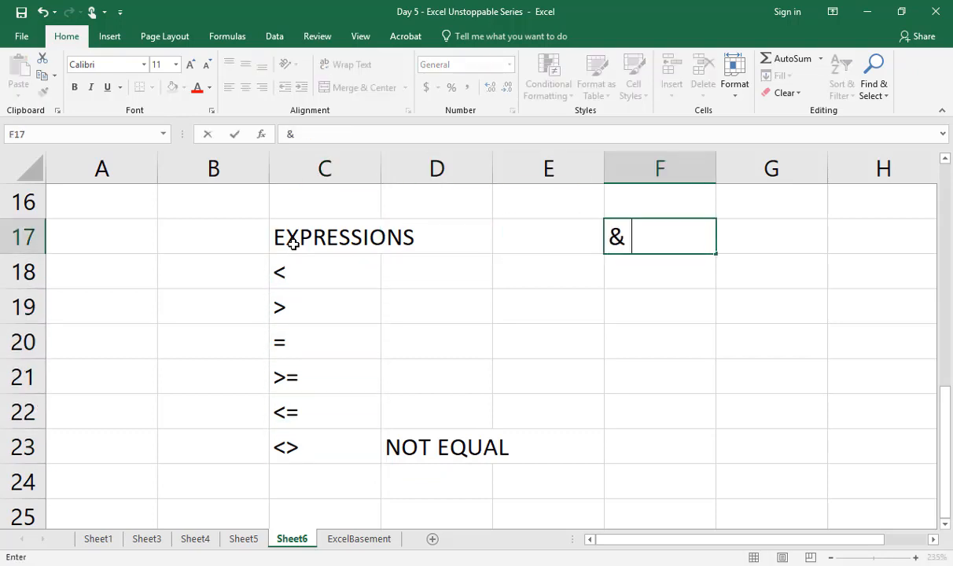
type("AND x")
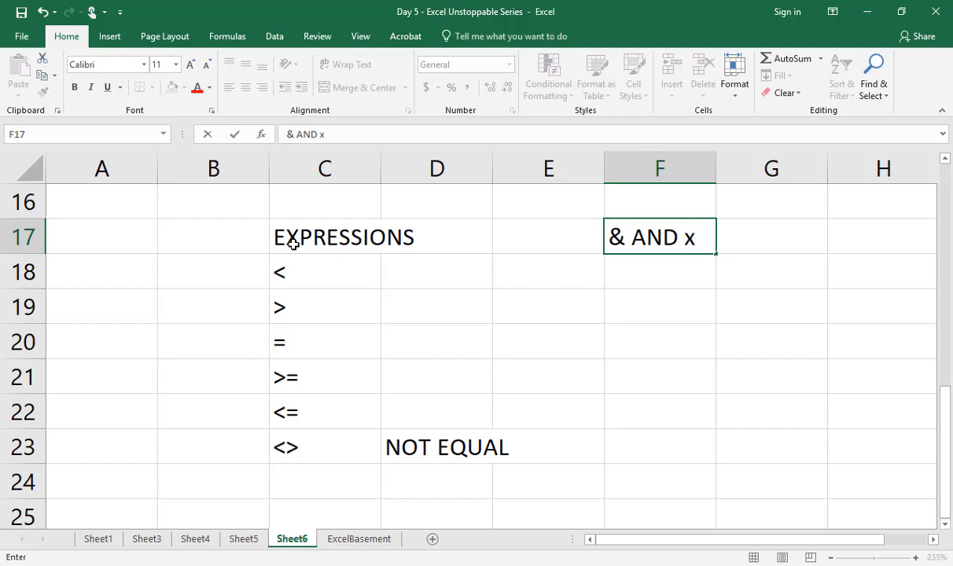
key("Return")
Step: Enter "& IS CALLED" in F18 and "AMPERSAND" in F19
type("& ")
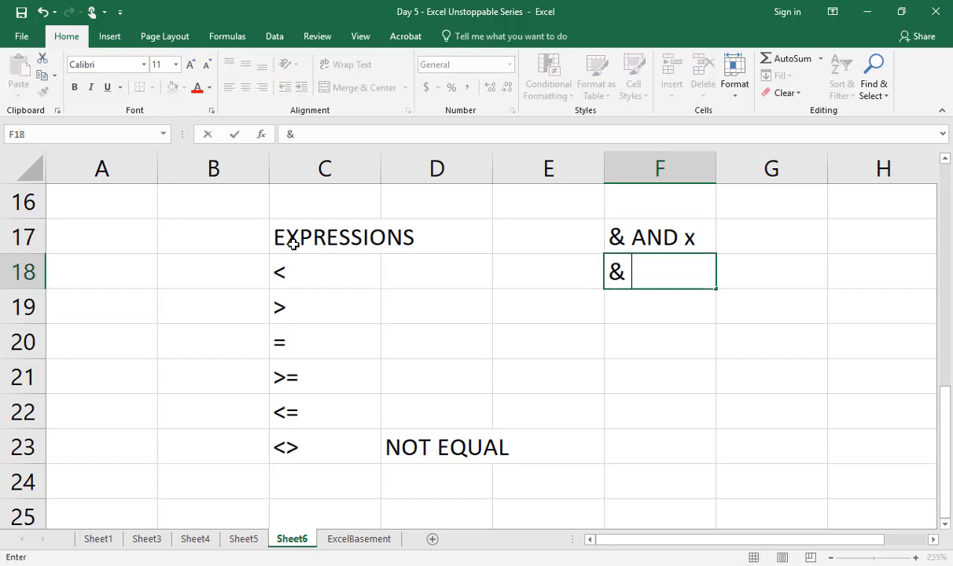
type("IS CALLED")
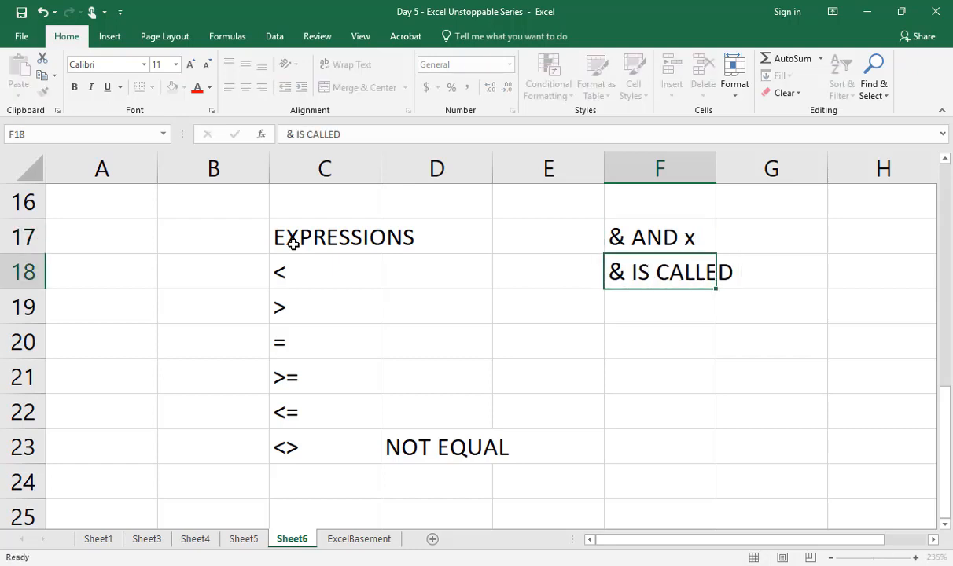
key("Return")
type("AMPERSAND")
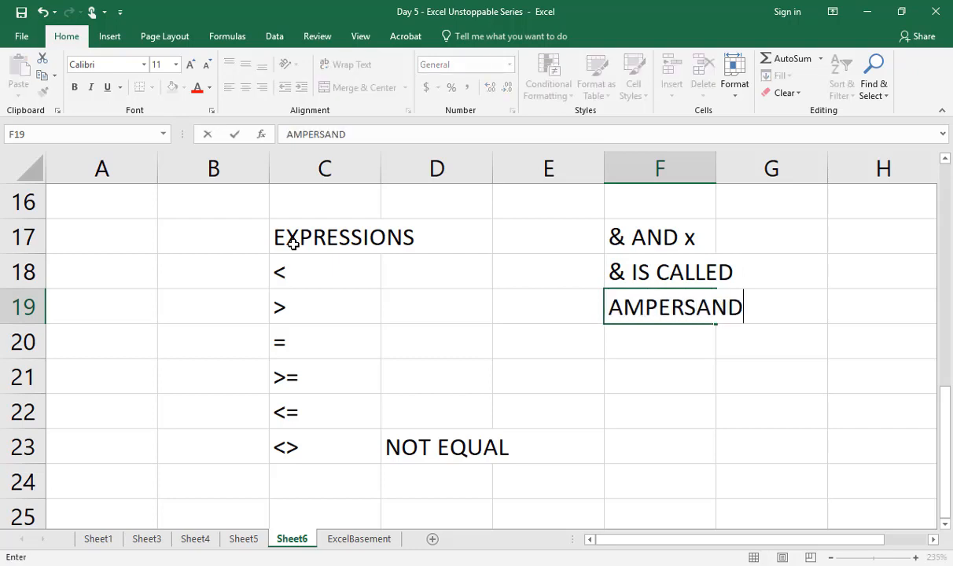
key("Return")
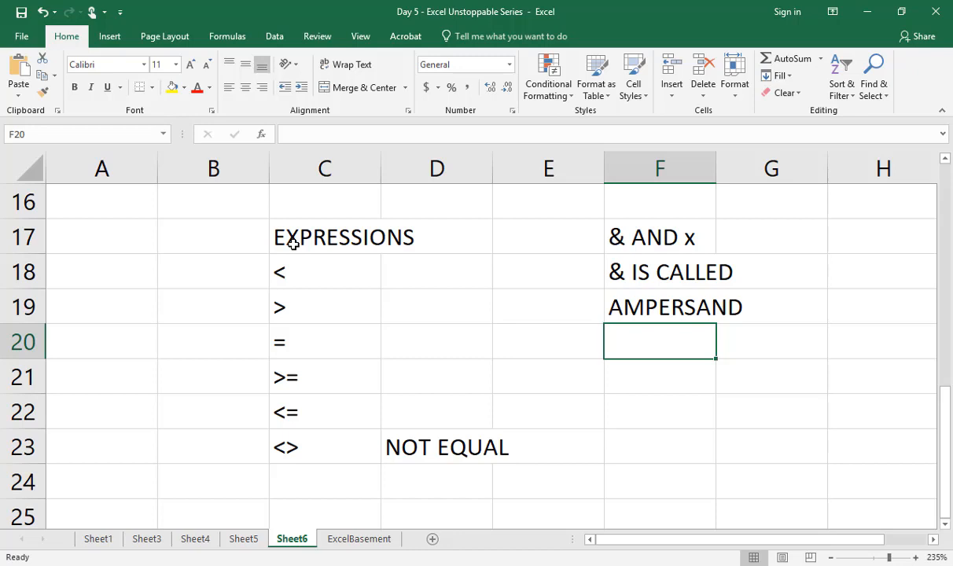
Step: Enter a sample first name in F21 and a sample last name in G21
key("Return")
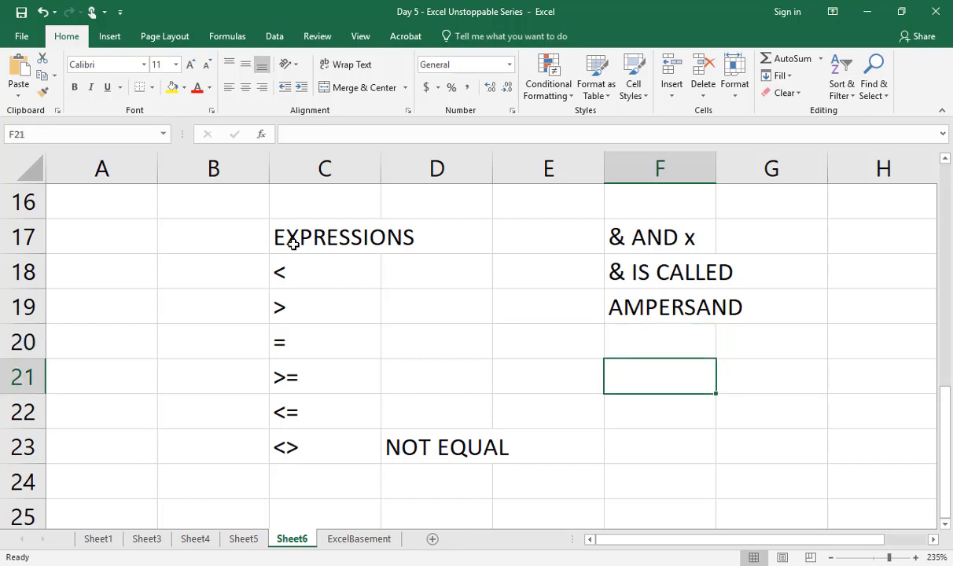
type("Rahim")
key("Tab")
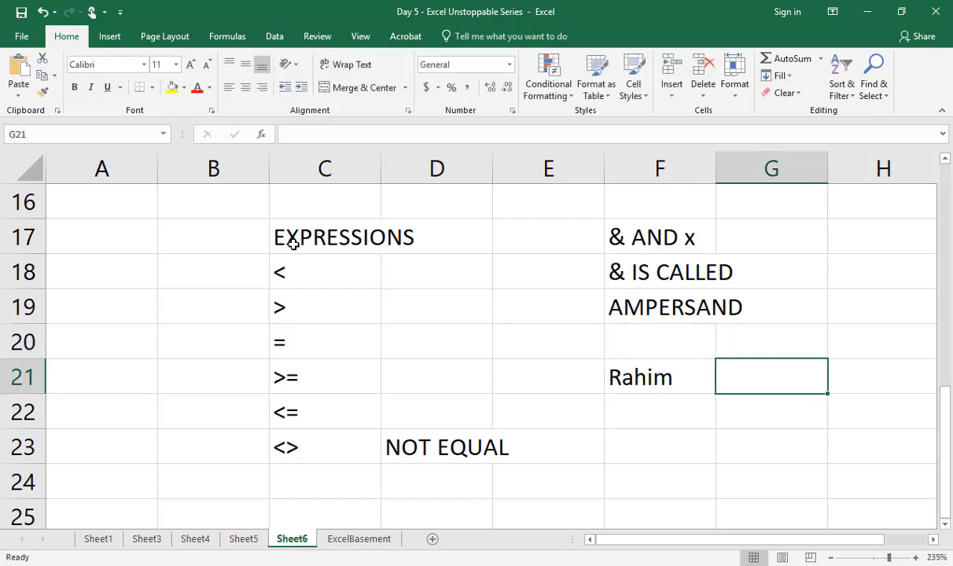
type("Ali")
key("Return")
Step: Join the first and last names in F22 with the formula =F21&G21
type("=")
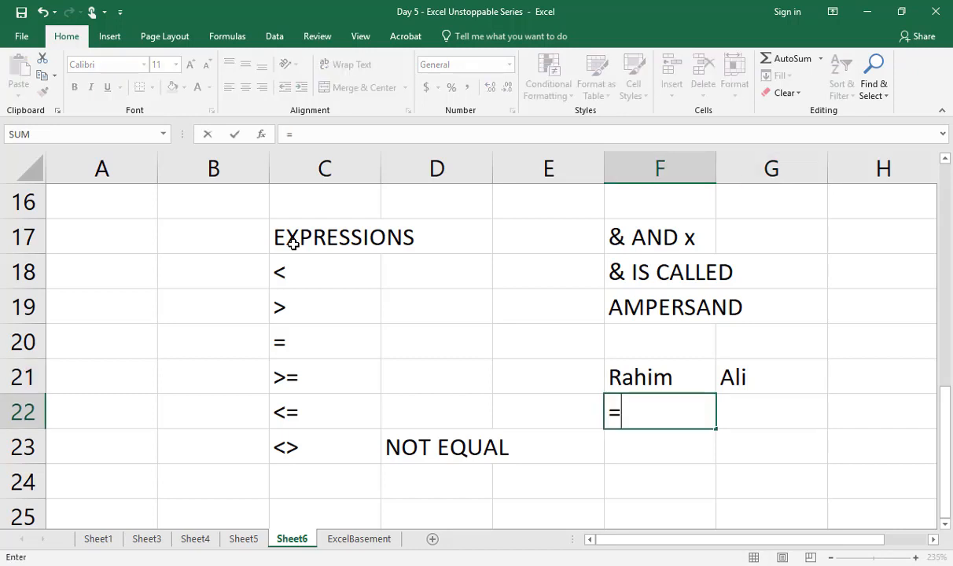
key("Up")
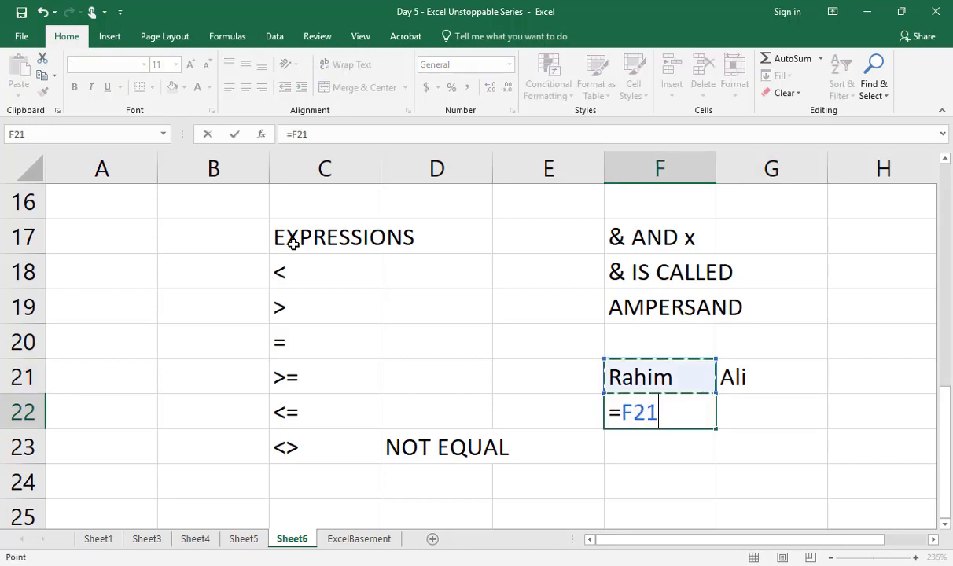
type("&")
key("Up")
key("Right")
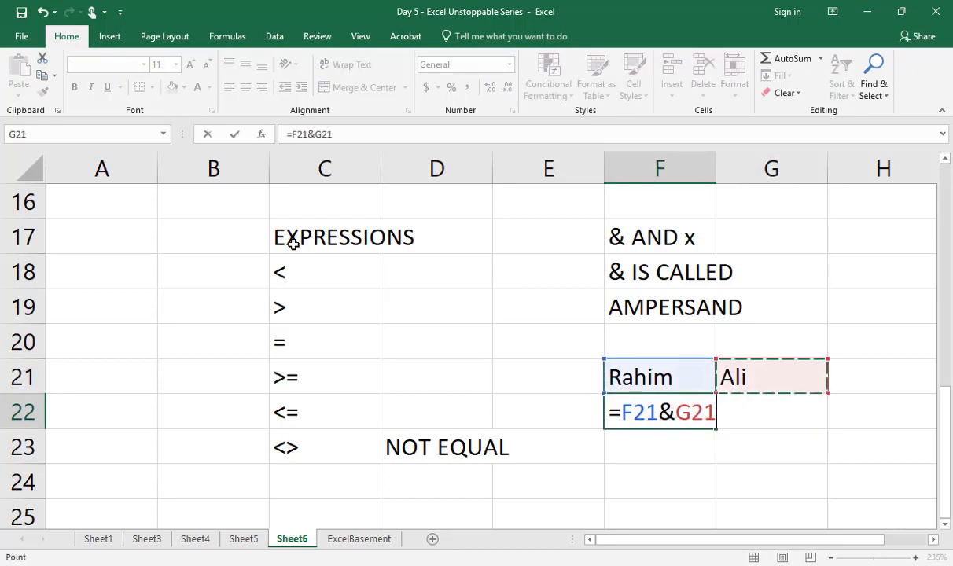
key("Return")
Step: Add a space between the joined first and last names in F22 with =F21&" "&G21
key("Up")
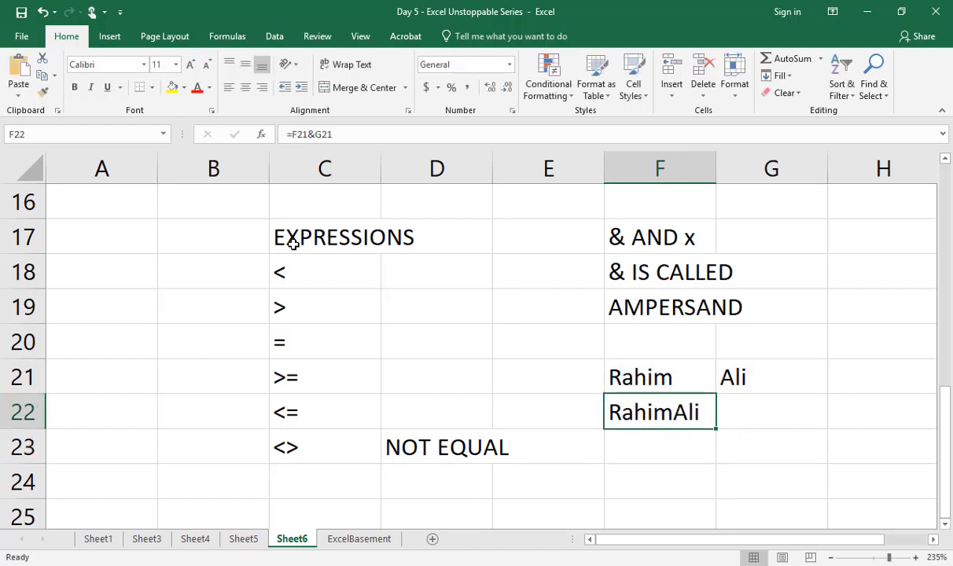
key("F2")
key("Left")
key("Left")
key("Left")
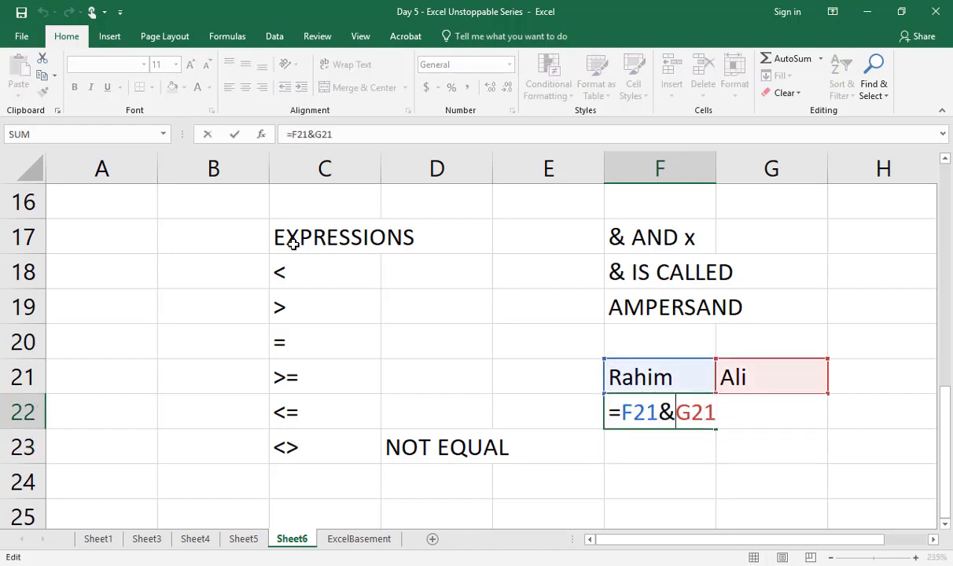
type("\" \"")
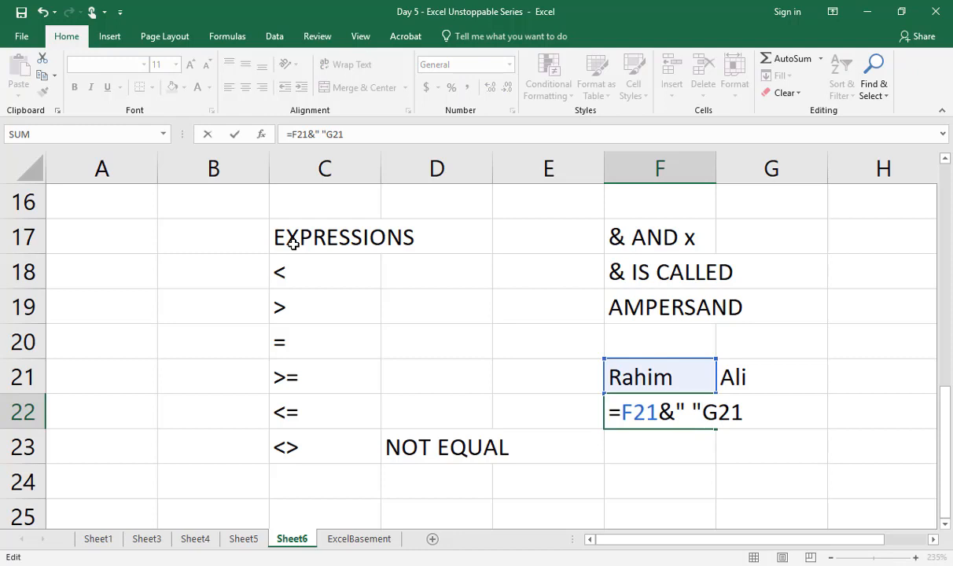
type("&")
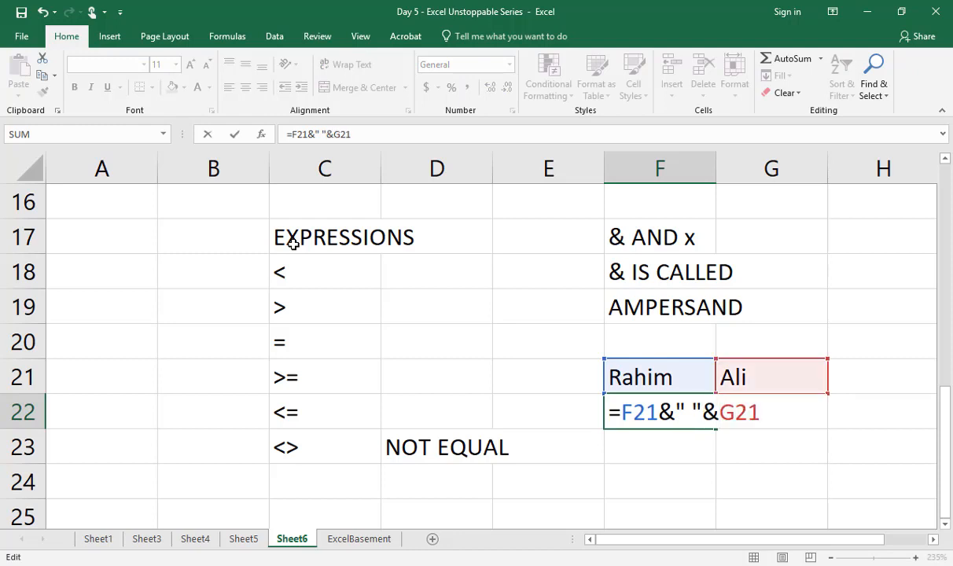
key("Return")
key("Up")
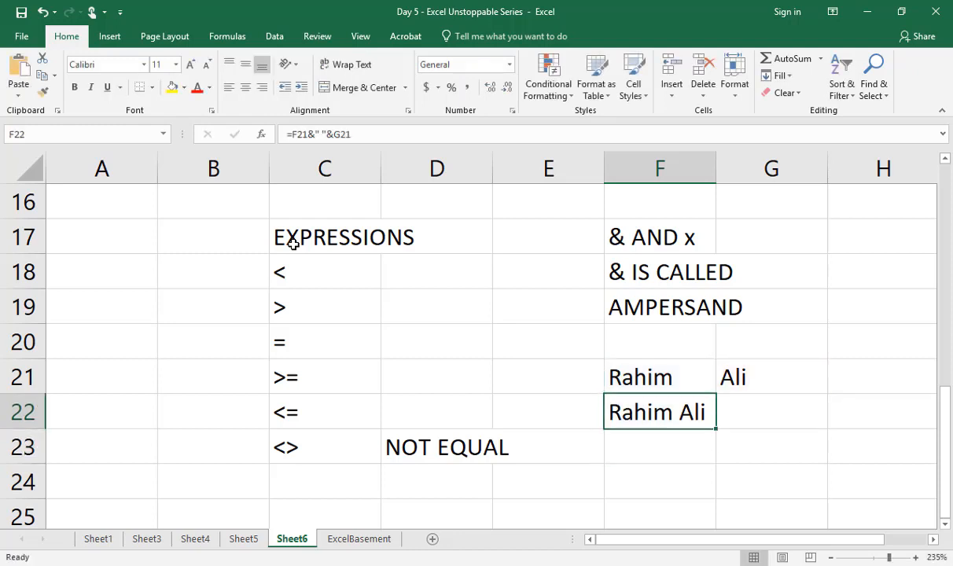
key("F2")
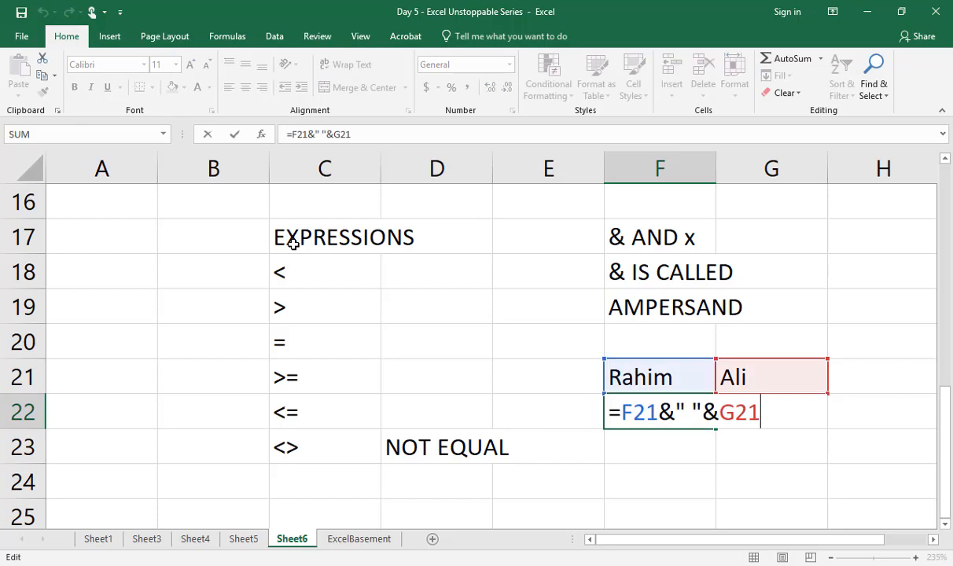
key("Escape")
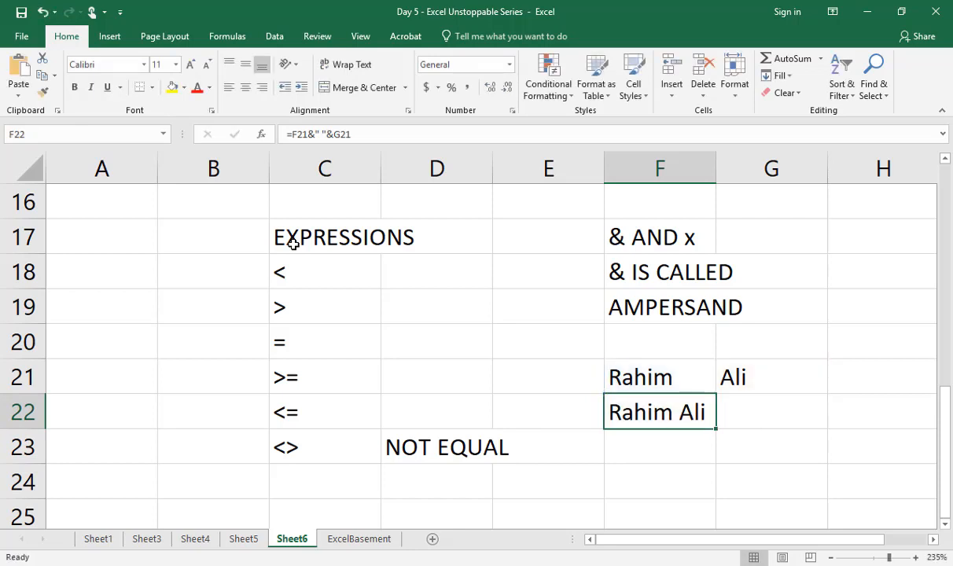
Step: Enter the labels "upper", "lower" and "proper" in N2:N4, in an empty area of the sheet
key("Up")
key("Up")
key("Up")
key("Up")
key("Up")
key("Up")
key("Up")
key("Up")
key("Up")
key("Up")
key("Up")
key("Up")
key("Up")
key("Up")
key("Up")
key("Up")
key("Up")
key("Up")
key("Up")
key("Up")
key("Up")
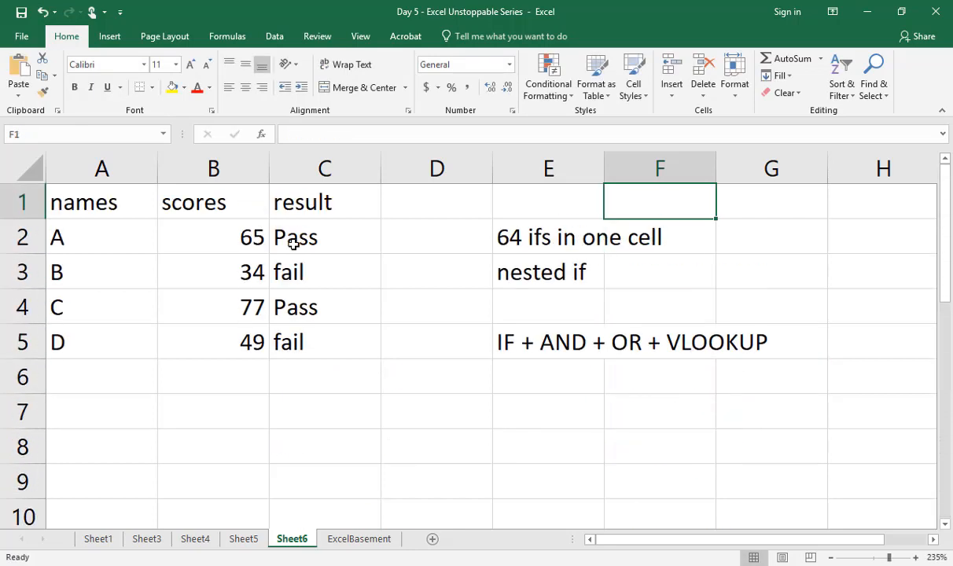
key("Right")
key("Right")
key("Right")
key("Right")
key("Right")
key("Right")
key("Right")
key("Right")
key("Right")
key("Right")
key("Right")
key("Right")
key("Left")
key("Left")
key("Left")
key("Left")
key("Left")
key("Down")
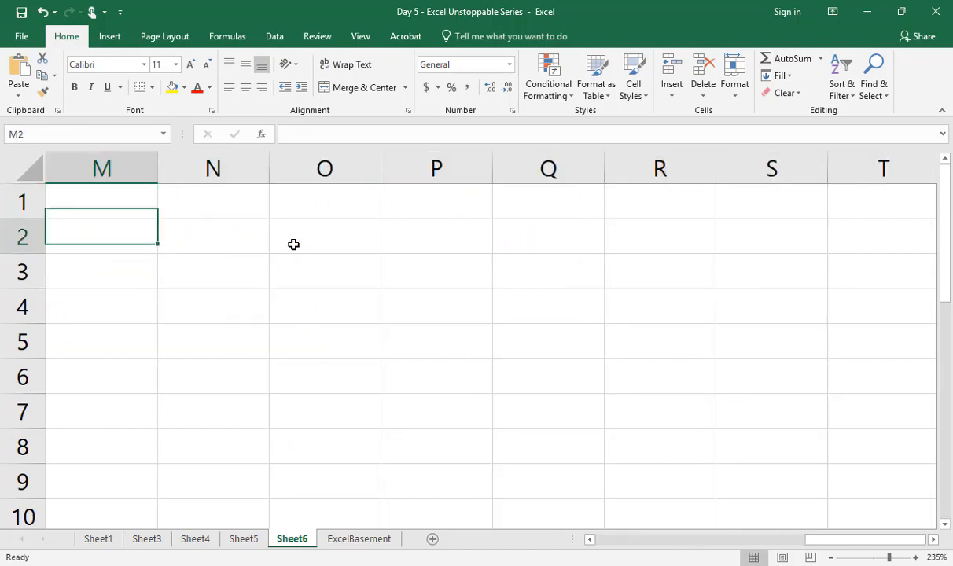
key("Right")
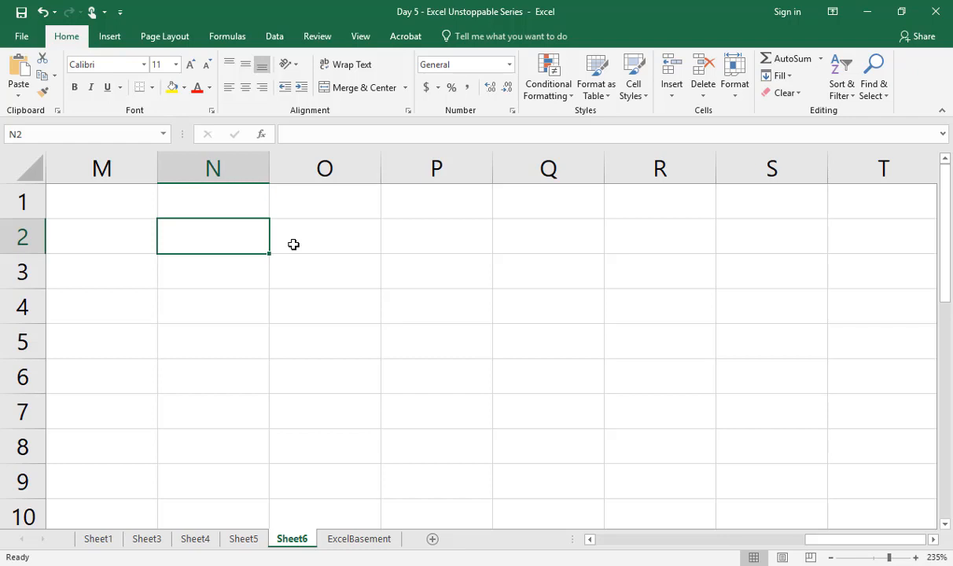
type("upper")
key("Return")
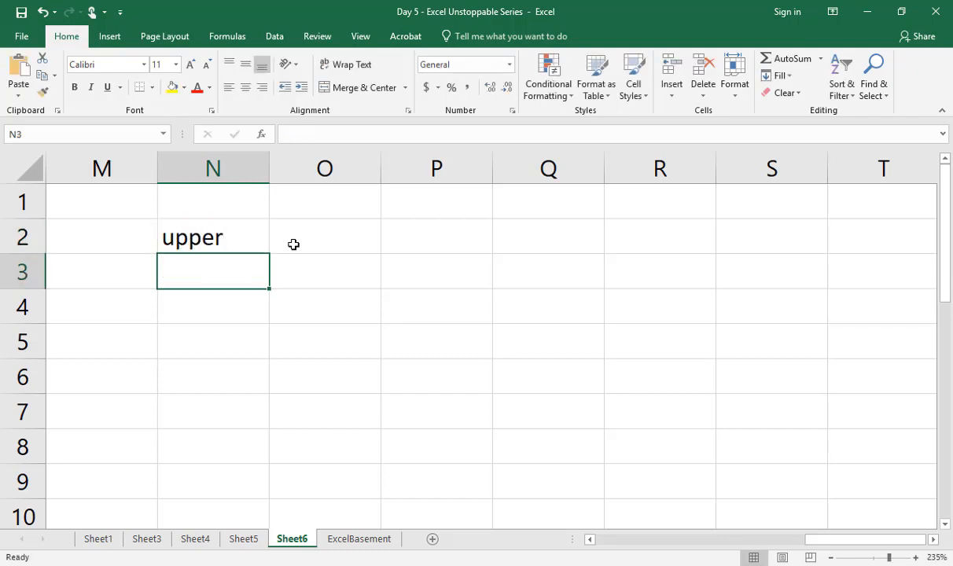
type("lower")
key("Return")
type("prop")
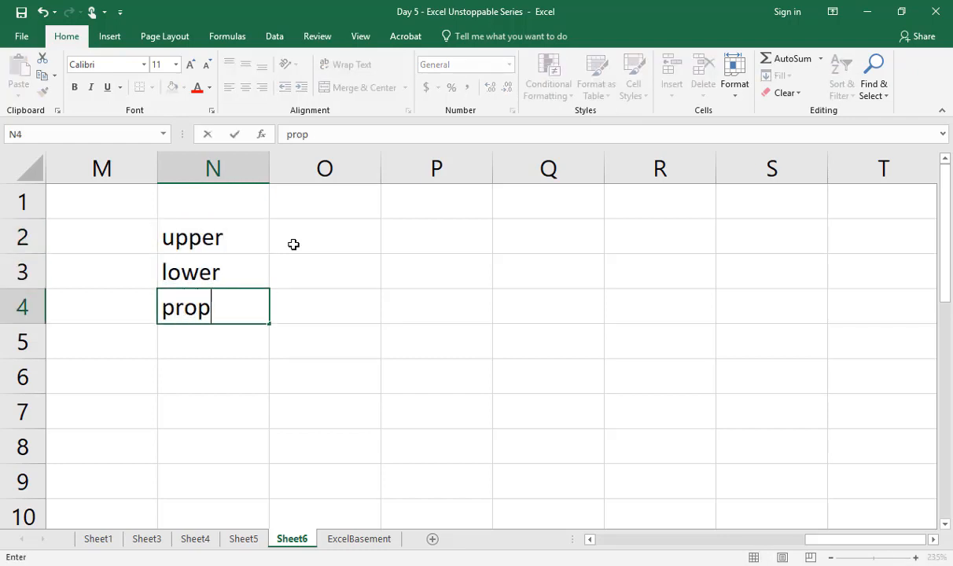
type("er")
key("Return")
key("Up")
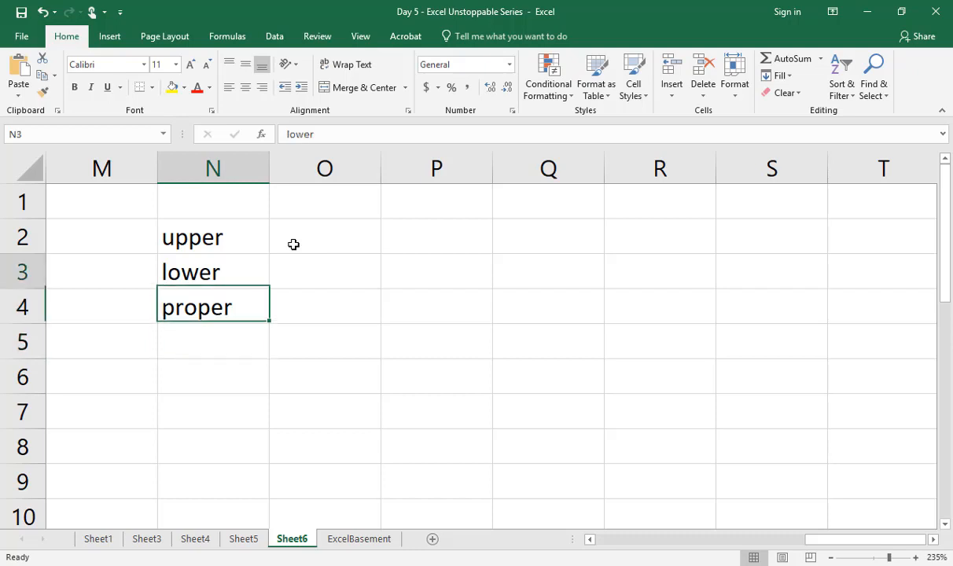
Step: Enter a sample lowercase first name in O2 and convert it to capitals in P2 with =UPPER(O2)
left_click(293, 245)
type("rahim")
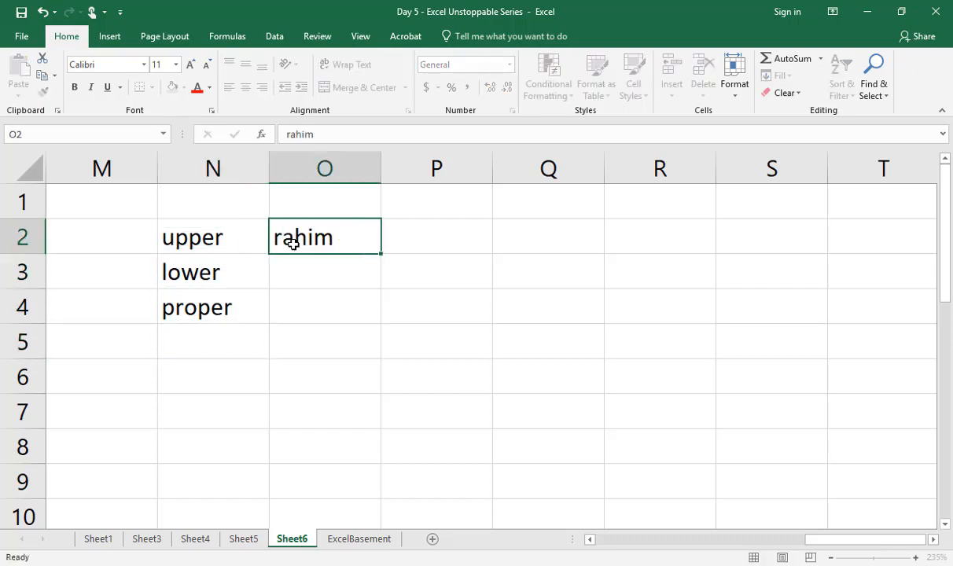
key("Tab")
type("=up")
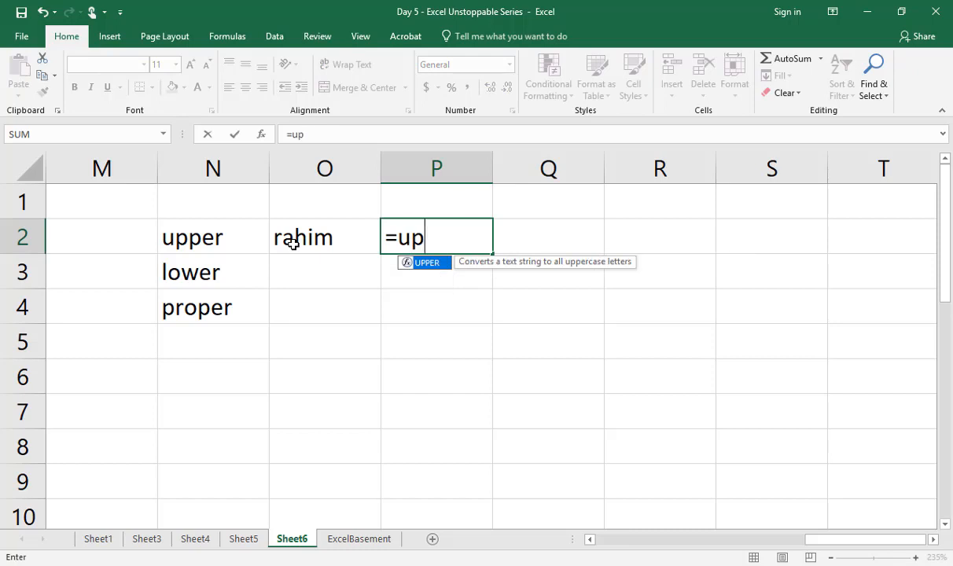
key("Tab")
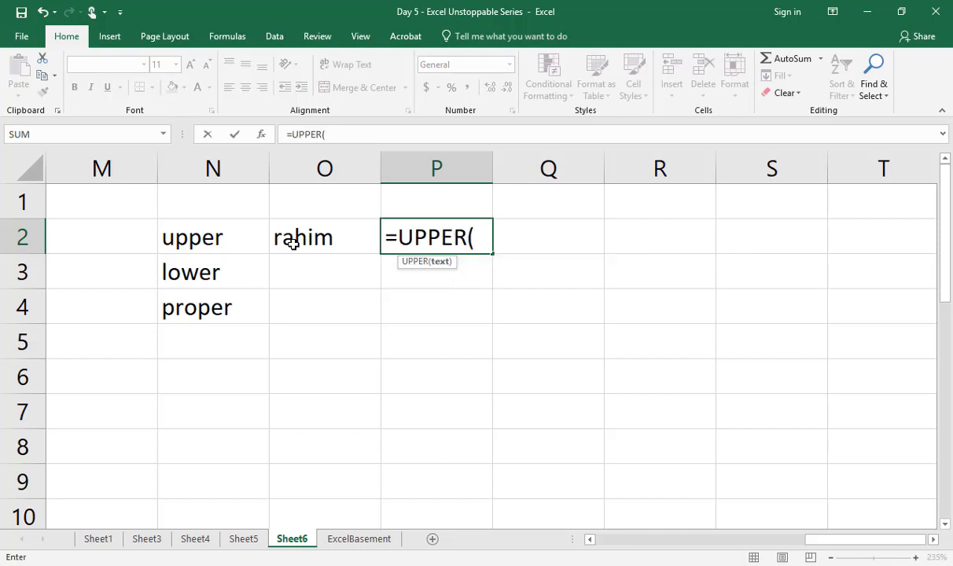
left_click(292, 243)
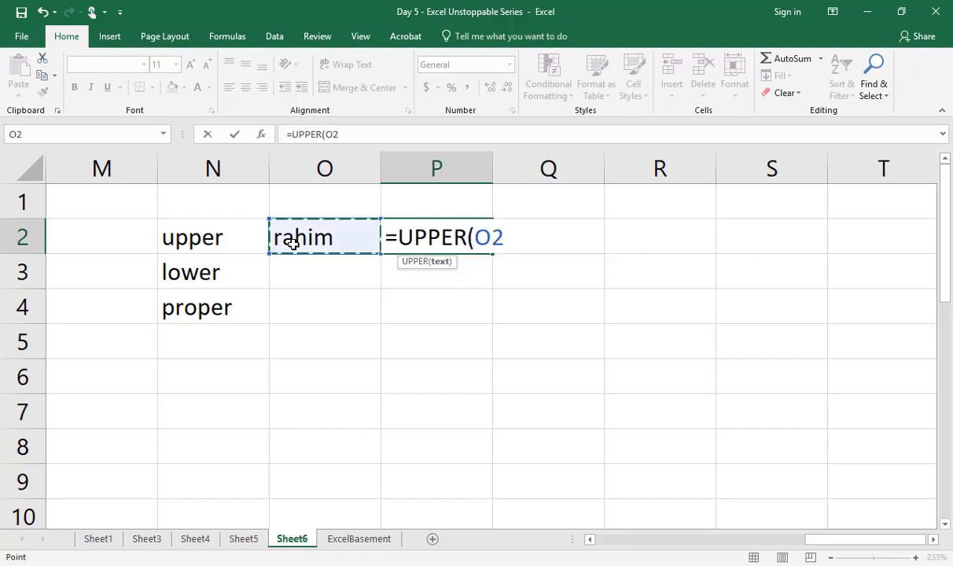
type(")")
key("Return")
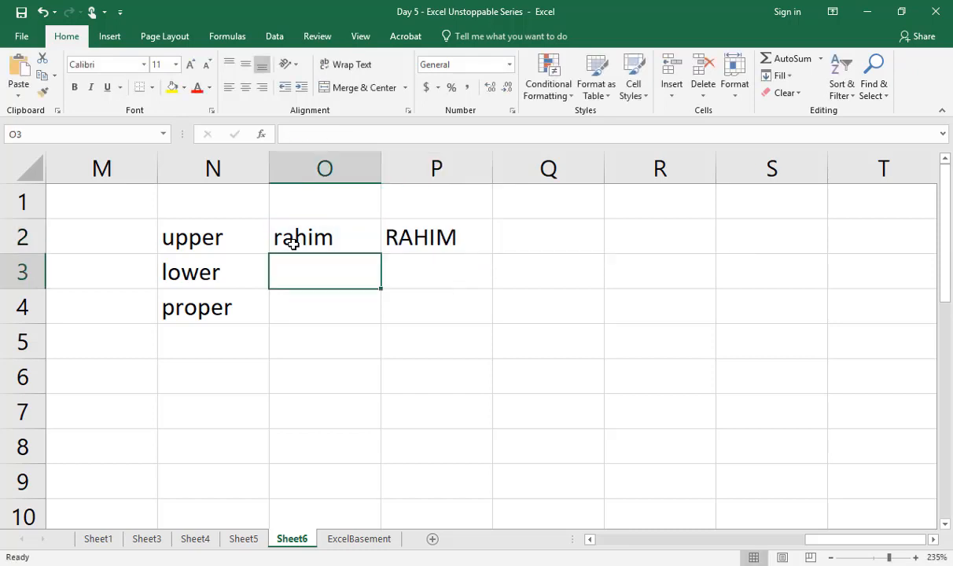
Step: Convert the capitalised name to lowercase in P3 with the formula =LOWER(P2)
key("Right")
type("=lower")
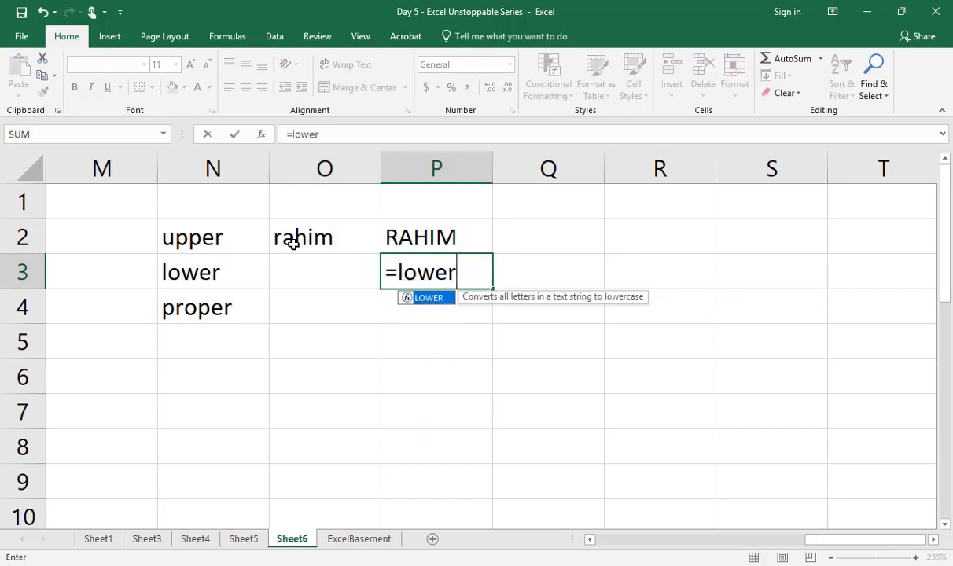
key("Tab")
key("Up")
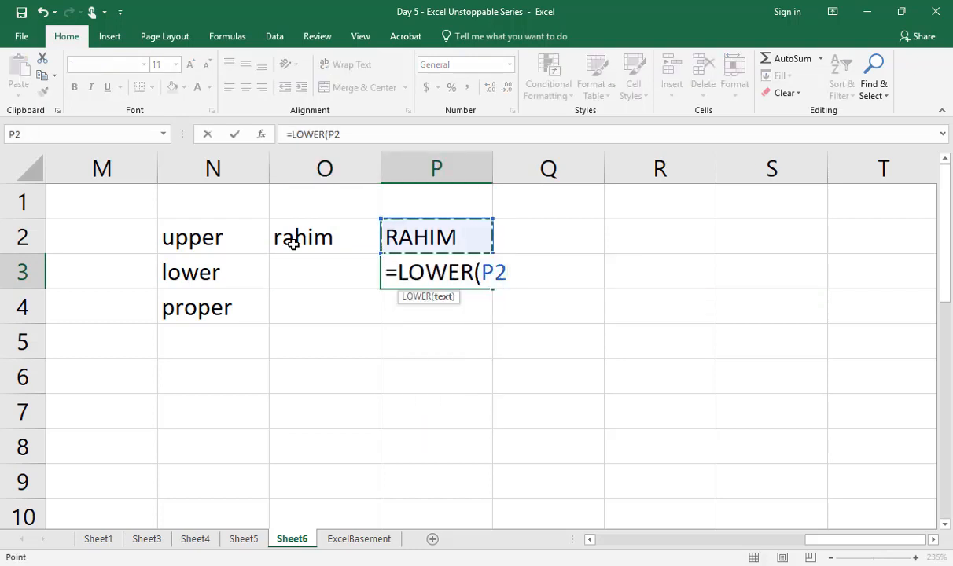
type(")")
key("Return")
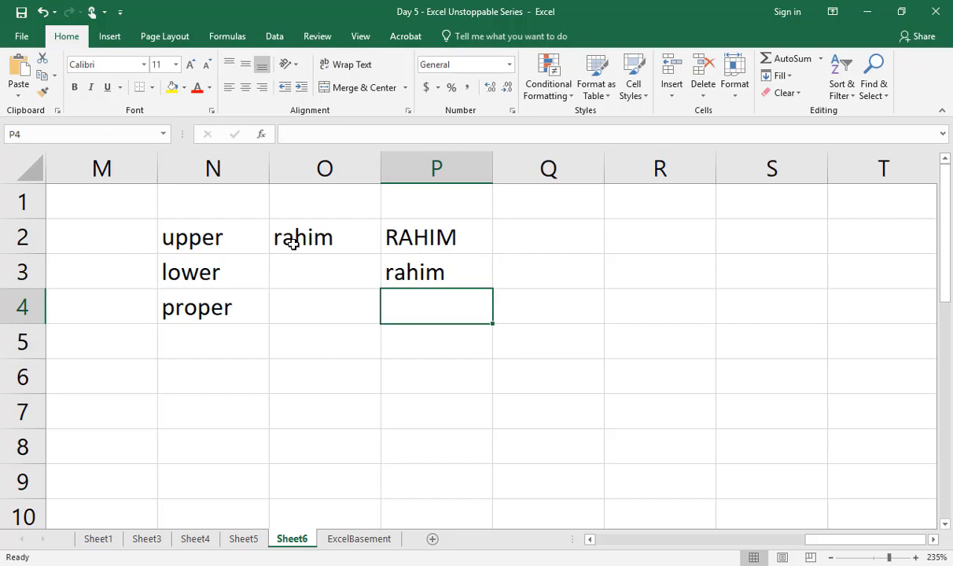
Step: Convert the capitalised name to proper case in P4 with the formula =PROPER(P2)
type("=pro")
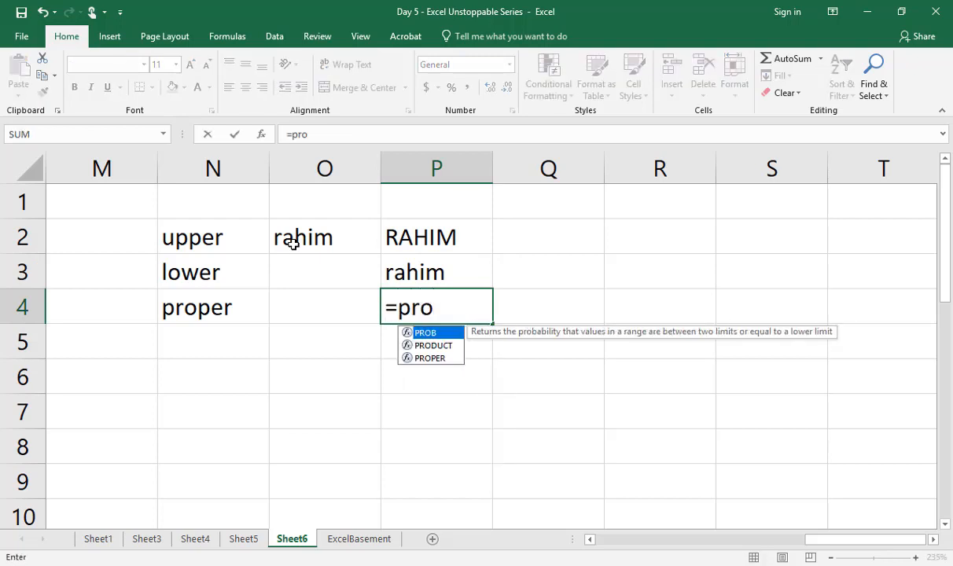
key("Down")
key("Down")
key("Tab")
key("Up")
key("Up")
type(")")
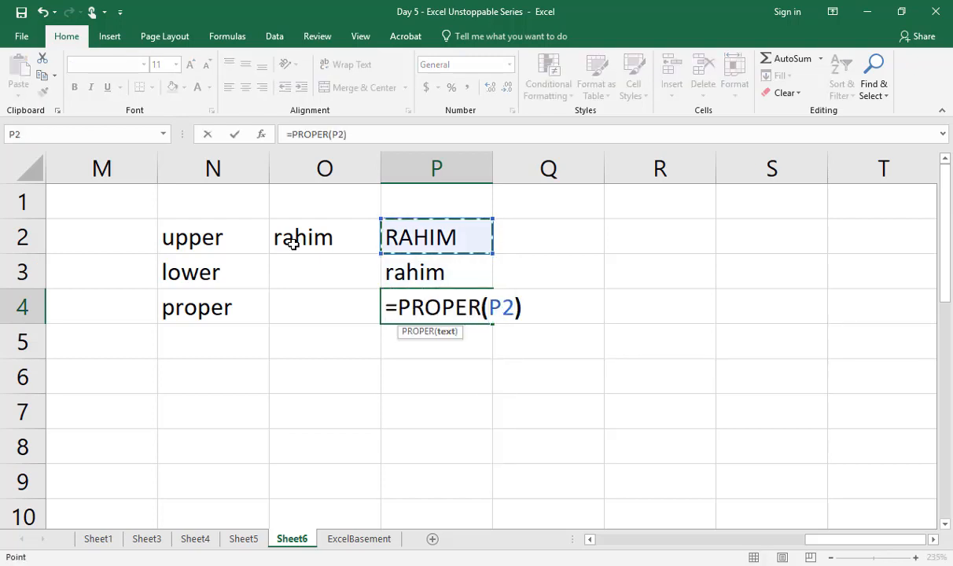
key("Return")
key("Up")
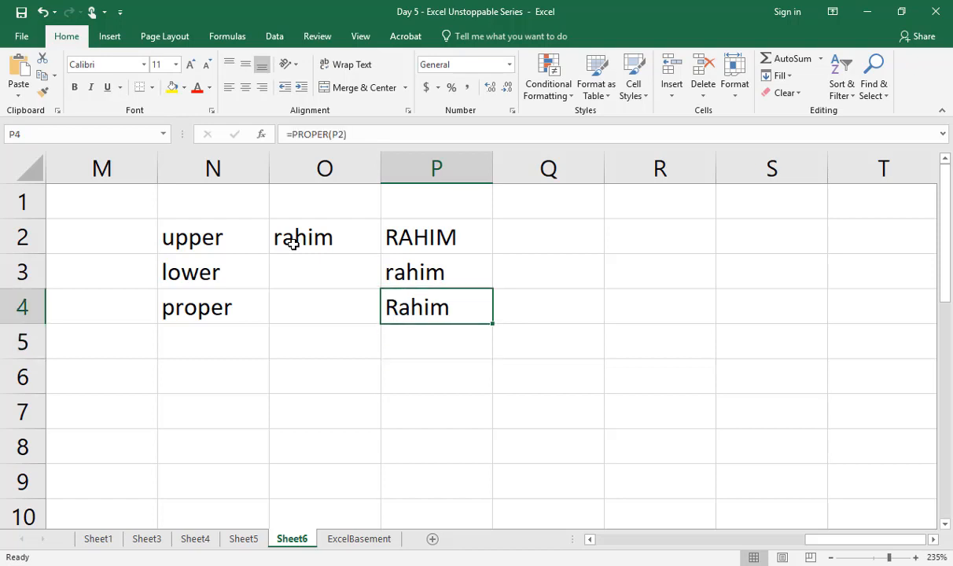
Step: Review the UPPER, LOWER and PROPER formulas in P2:P4
key("F2")
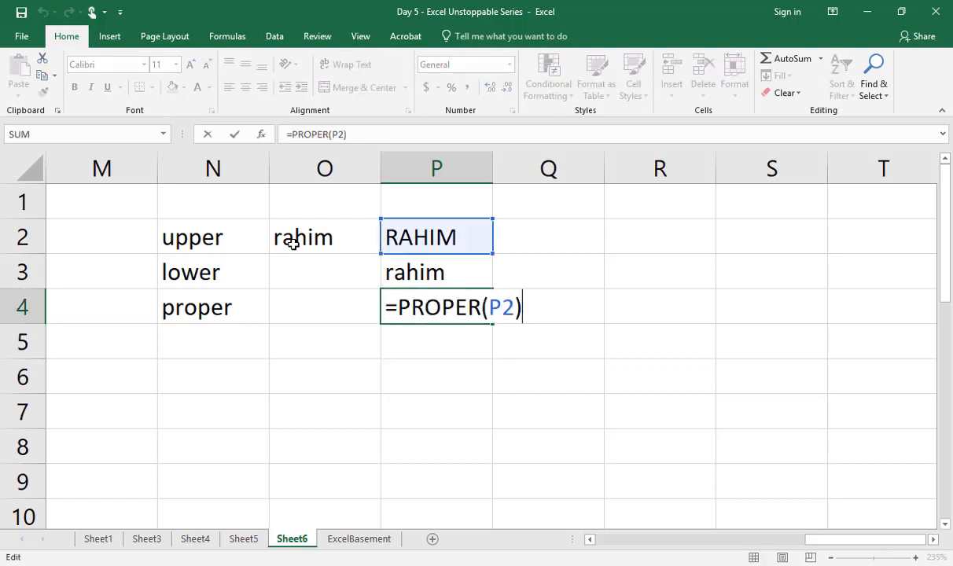
key("Return")
key("Up")
key("Up")
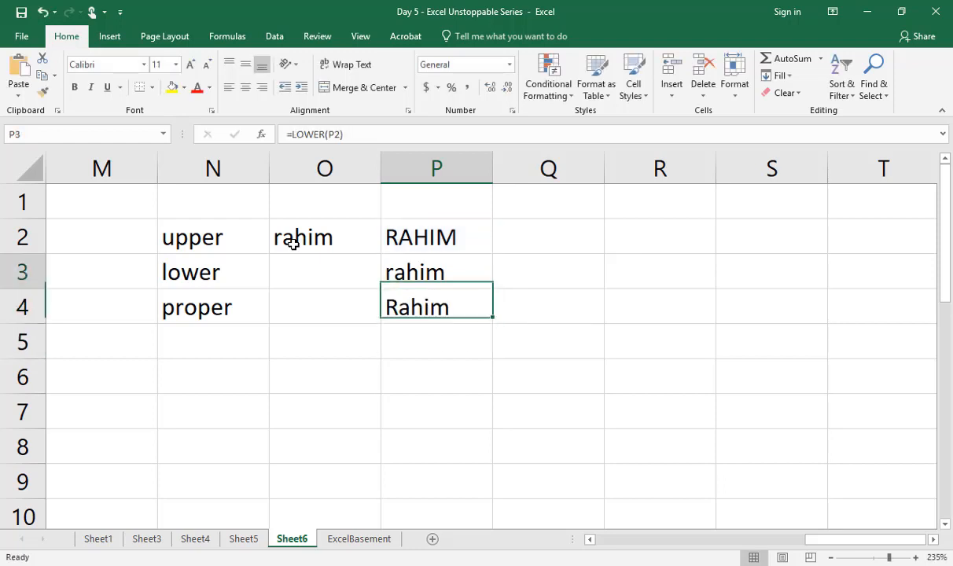
key("Up")
key("Down")
key("Down")
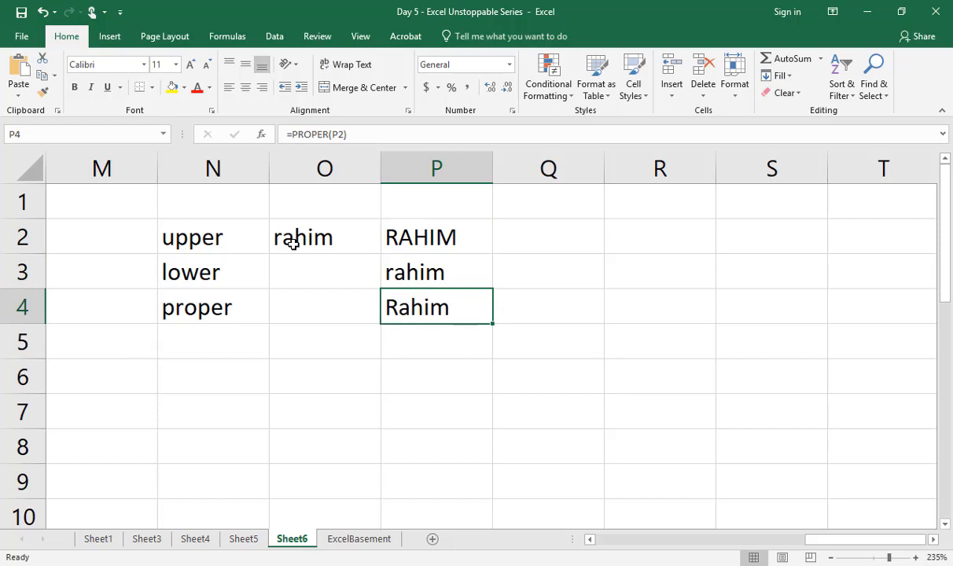
Step: Insert the current date in N6 with the formula =TODAY()
key("Down")
key("Down")
key("Left")
key("Left")
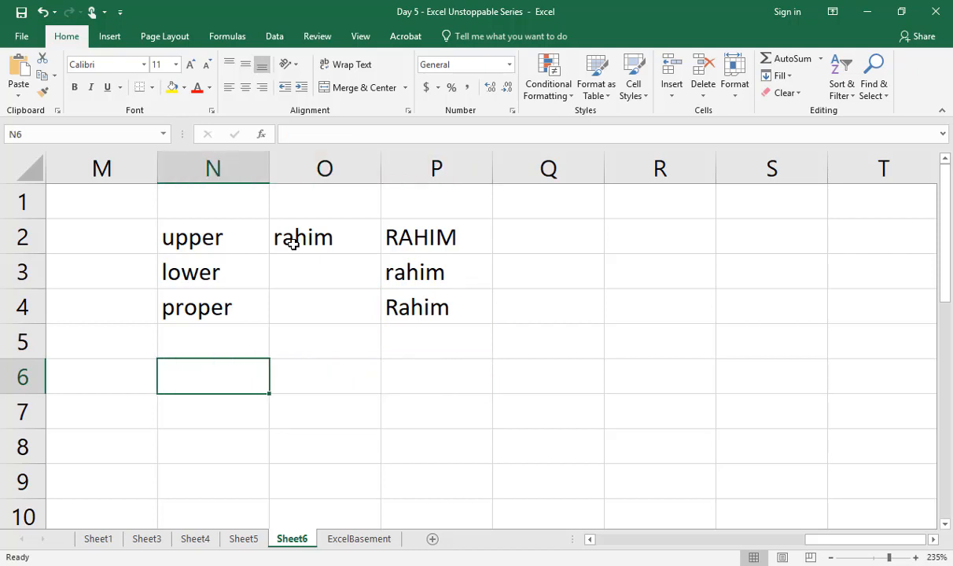
type("=toda")
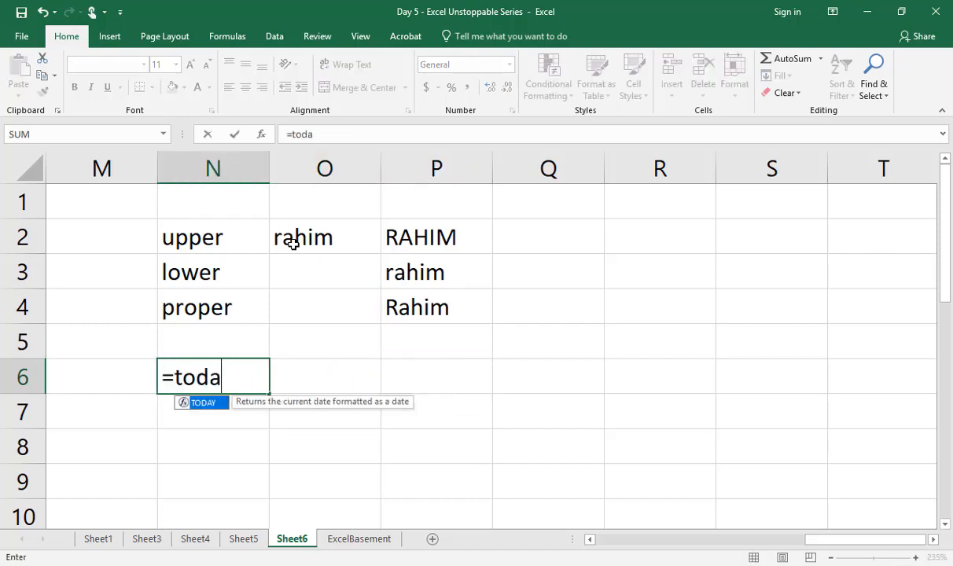
type("y()")
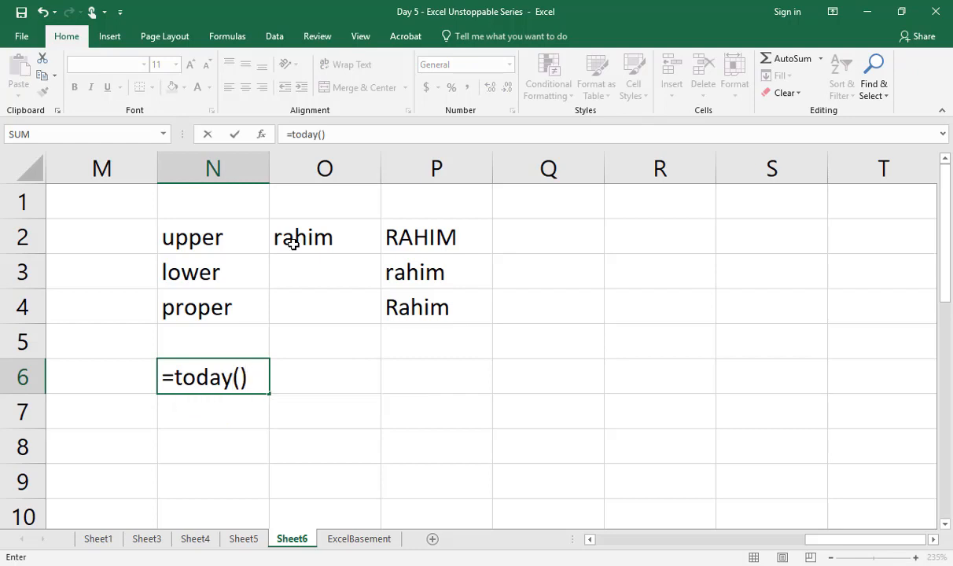
key("Return")
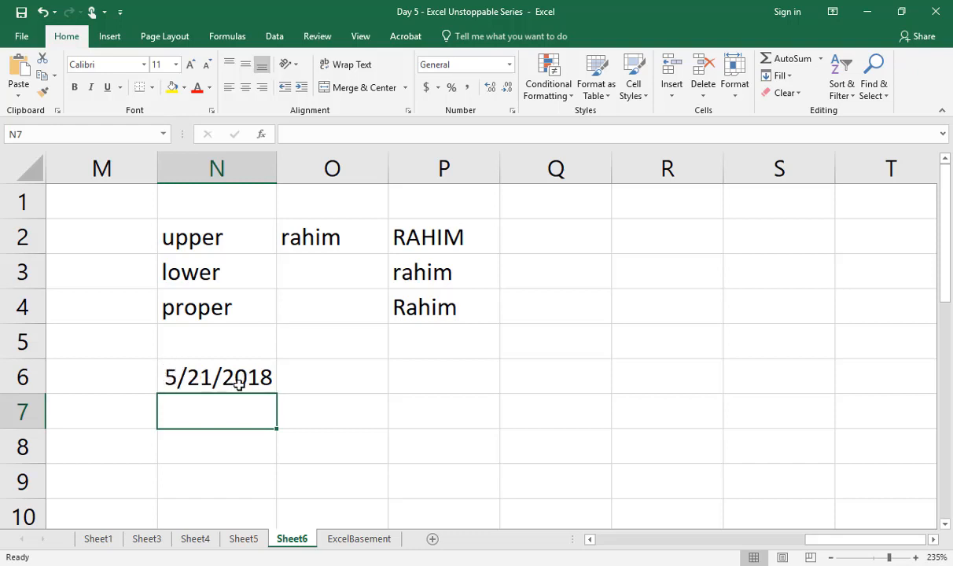
Step: Extract the abbreviated weekday from the date into O6 with the formula =TEXT(N6,"ddd")
left_click(295, 372)
type("=")
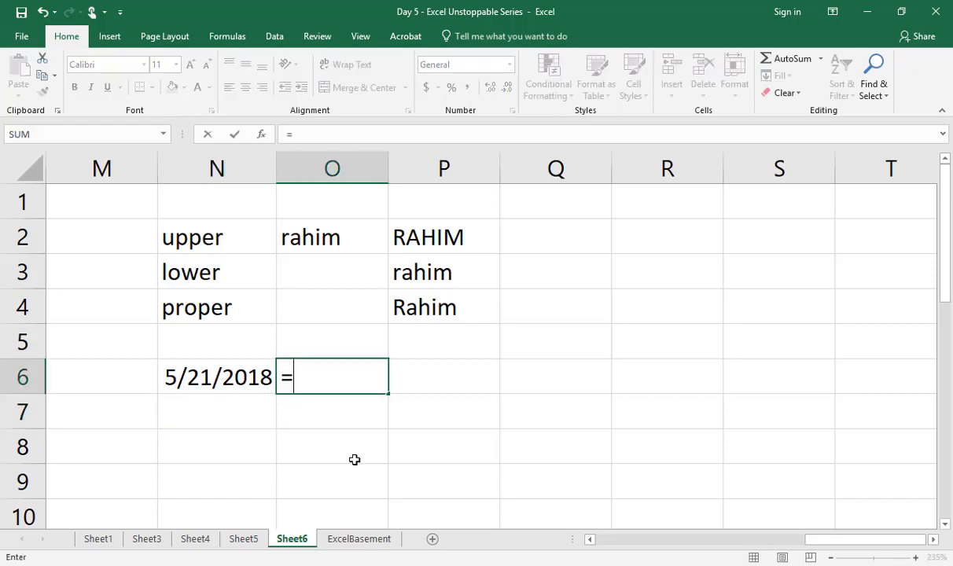
type("tex")
key("Tab")
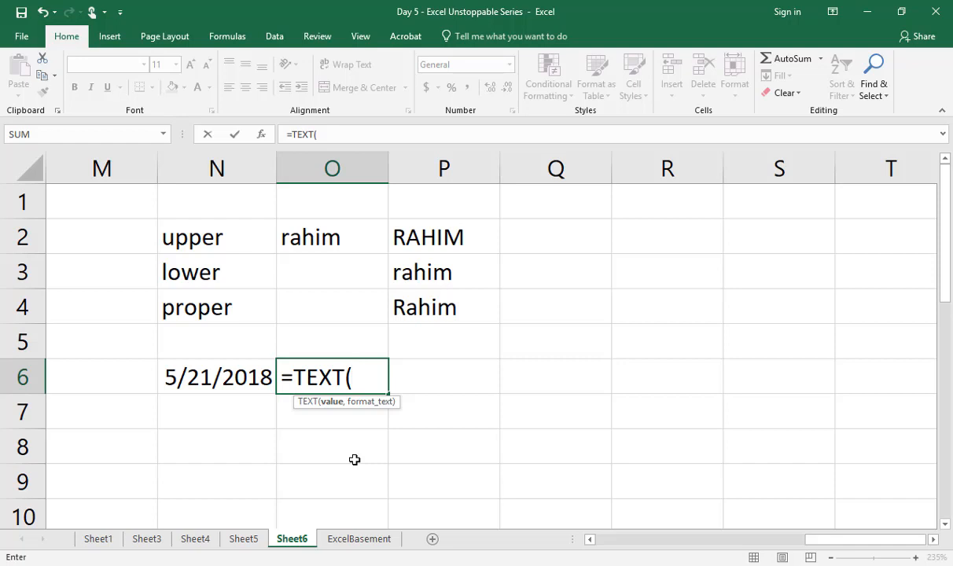
key("Left")
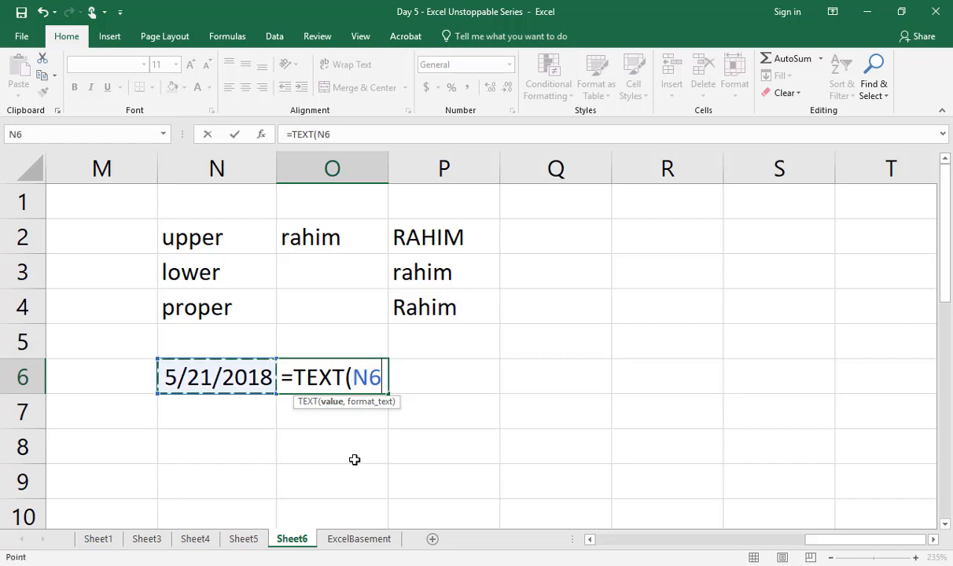
type(",\"dddd")
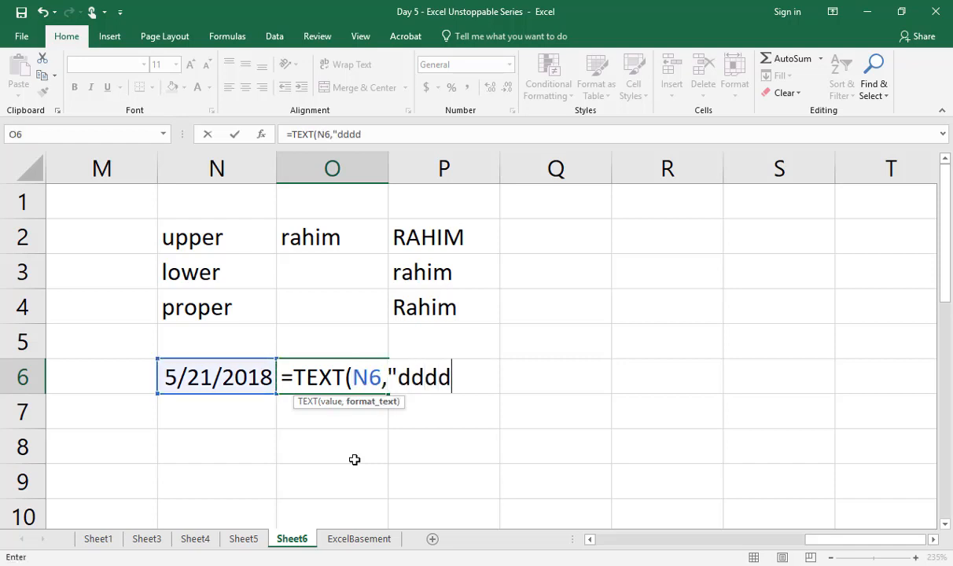
key("BackSpace")
type("\")")
key("Return")
key("Up")
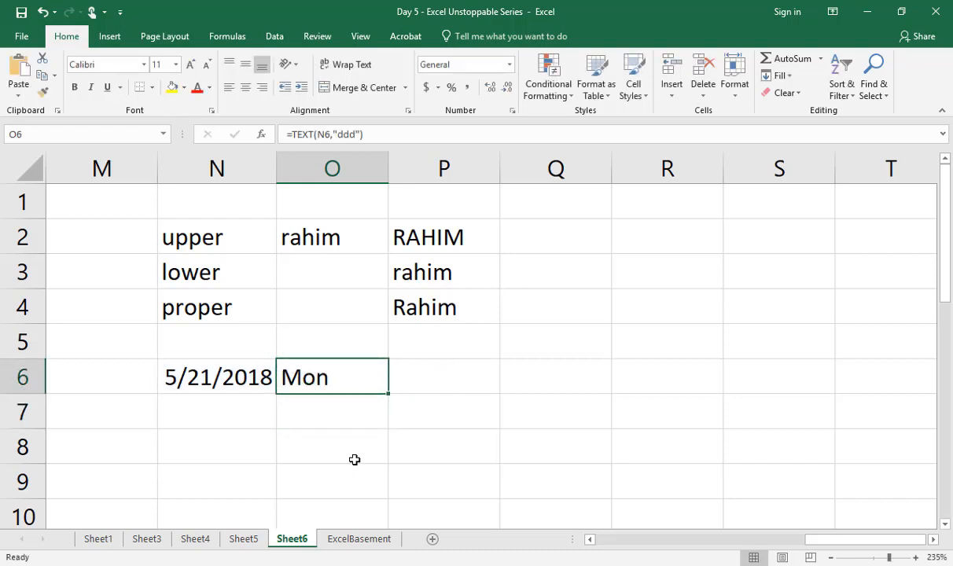
Step: Change the format code in O6 to give the day number, making the formula =TEXT(N6,"dd")
key("F2")
key("Left")
key("Left")
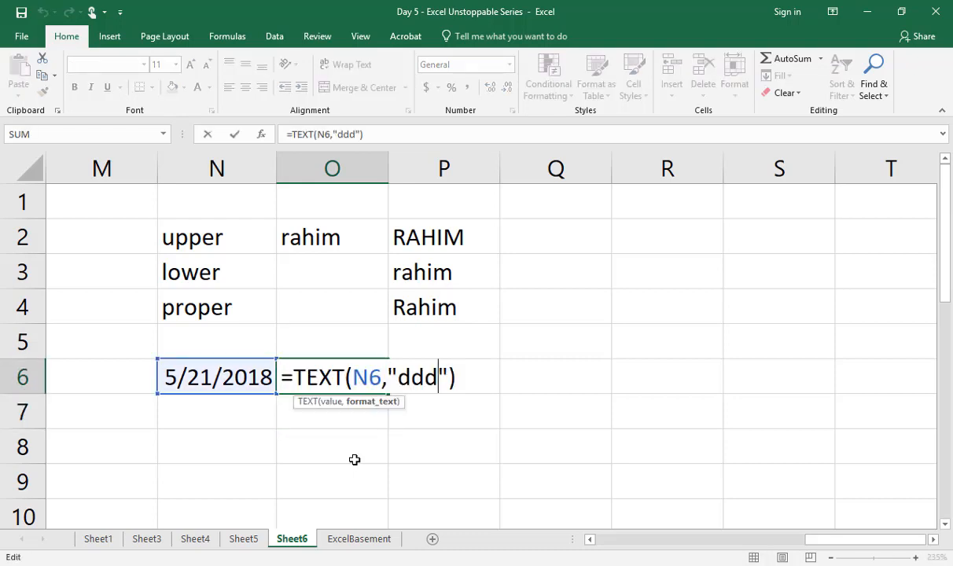
key("Left")
key("BackSpace")
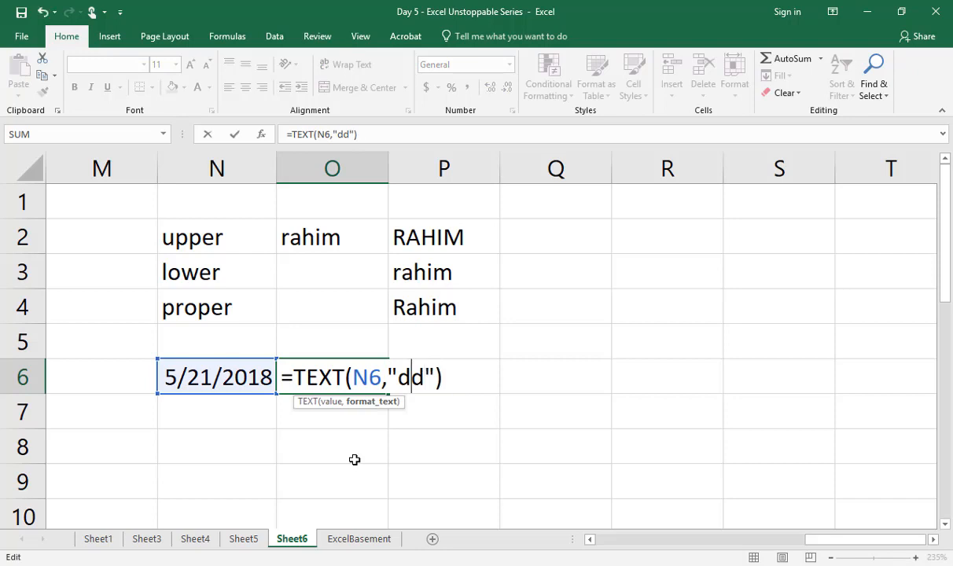
key("Return")
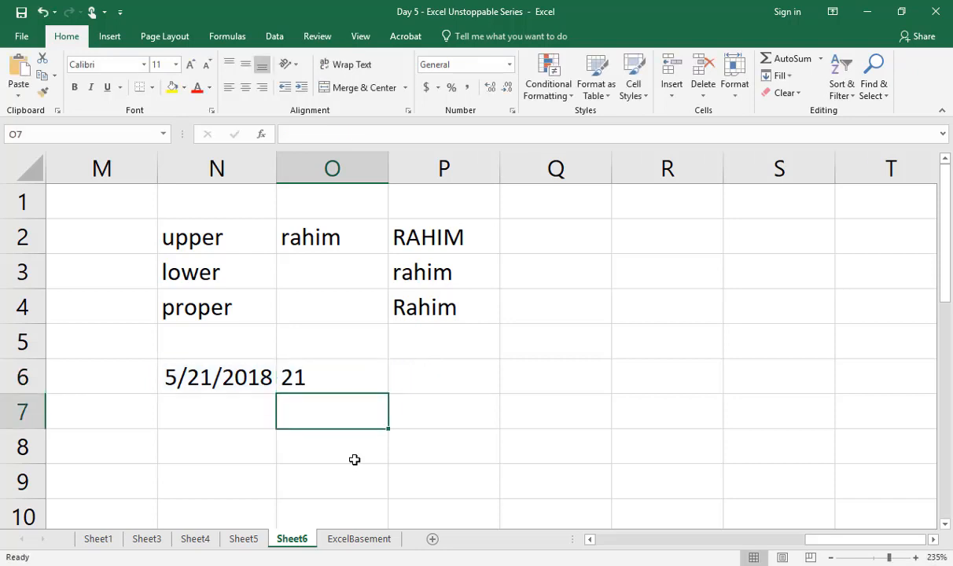
key("Up")
key("Down")
type("=text")
key("Right")
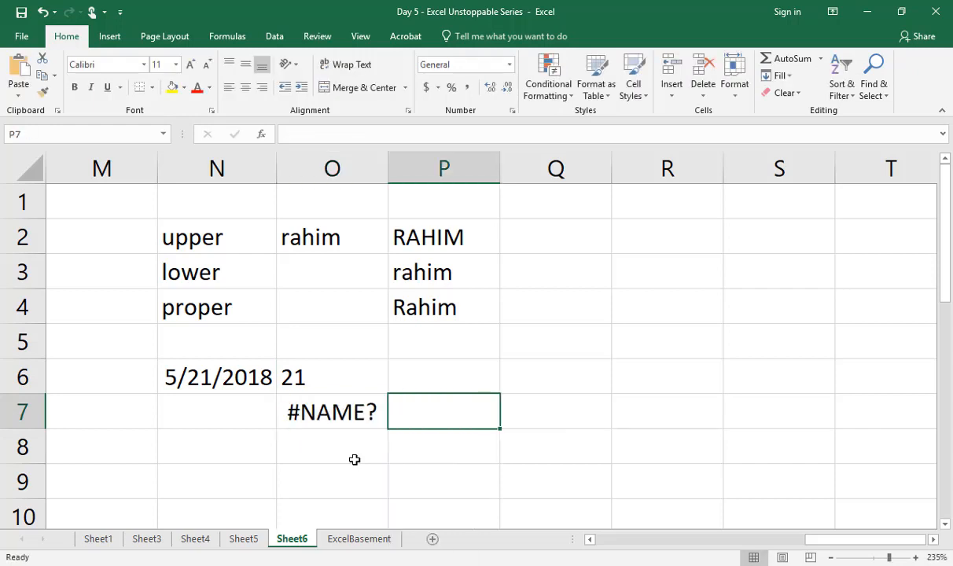
key("Left")
Step: Extract the abbreviated month from the date into O7 with the formula =TEXT(N6,"MMM")
type("=TEXT(")
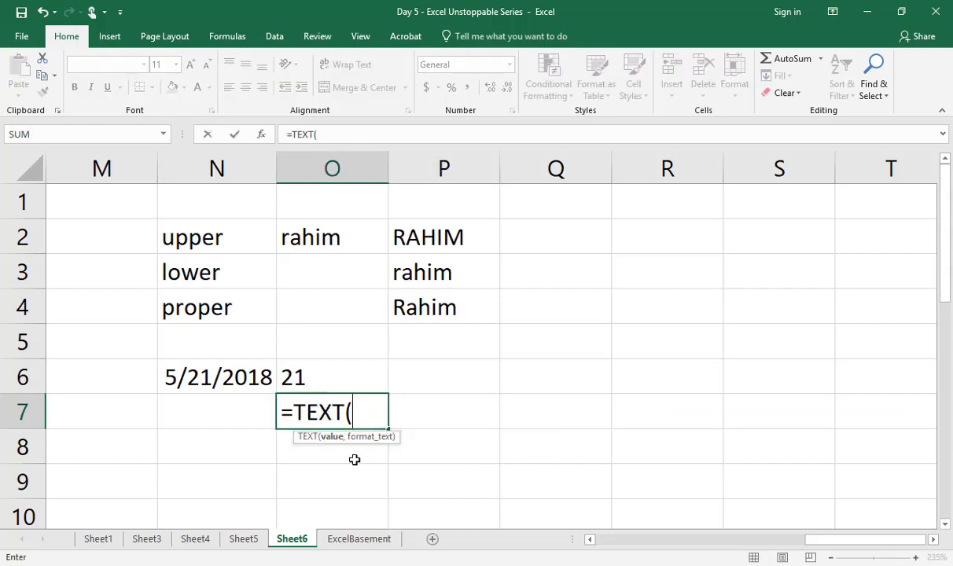
key("Left")
key("Up")
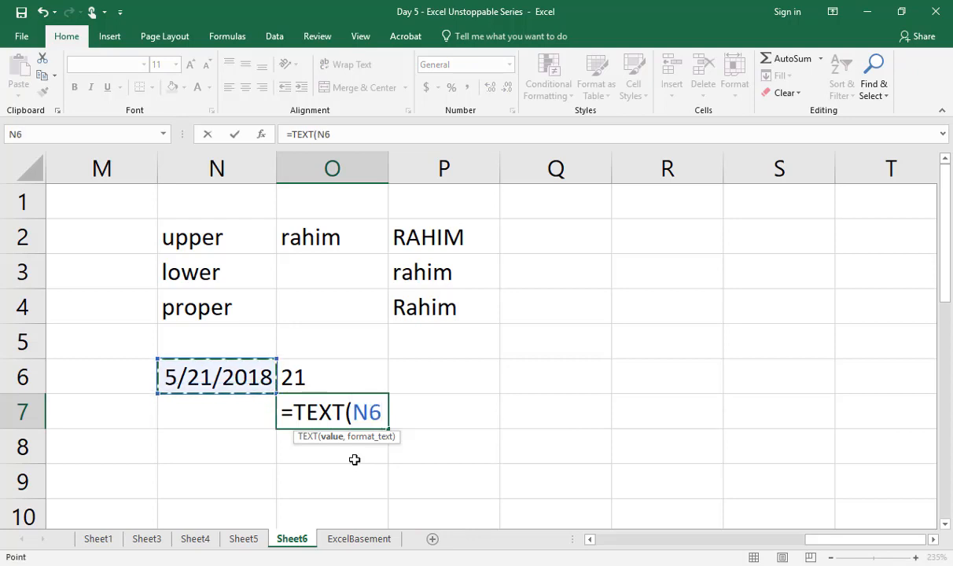
type(",\"MMM\")")
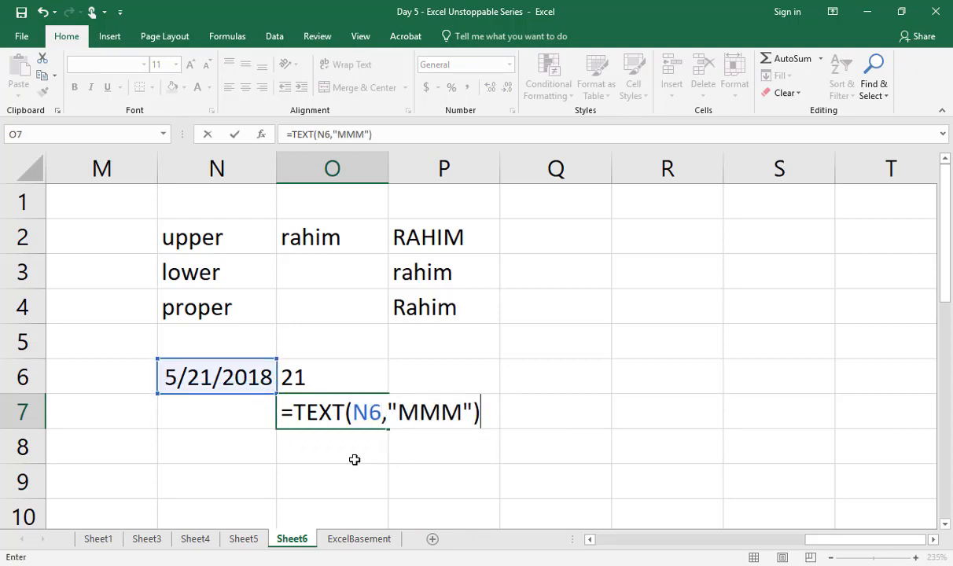
key("Return")
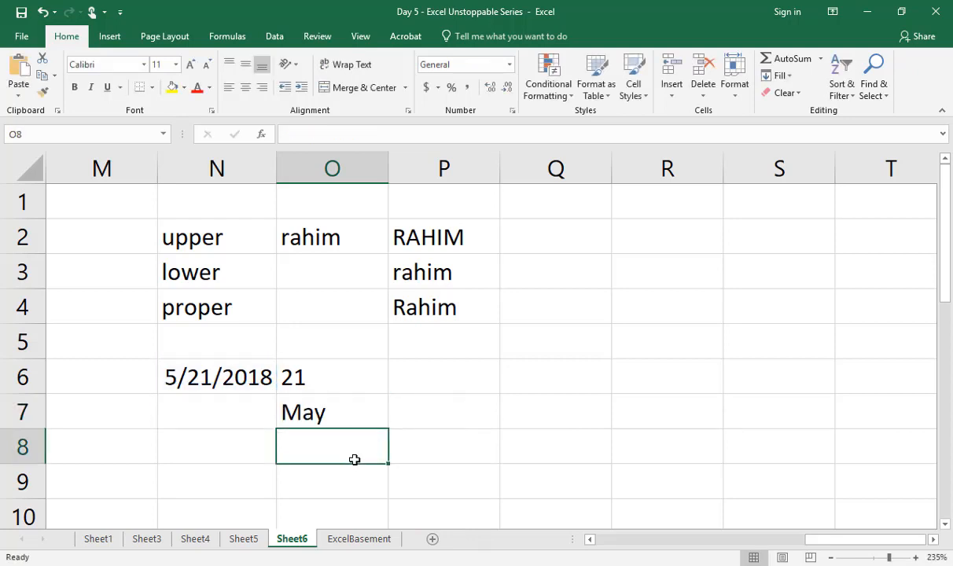
Step: Extract the four-digit year from the date into O8 with the formula =TEXT(N6,"YYYY")
type("=TEXT(")
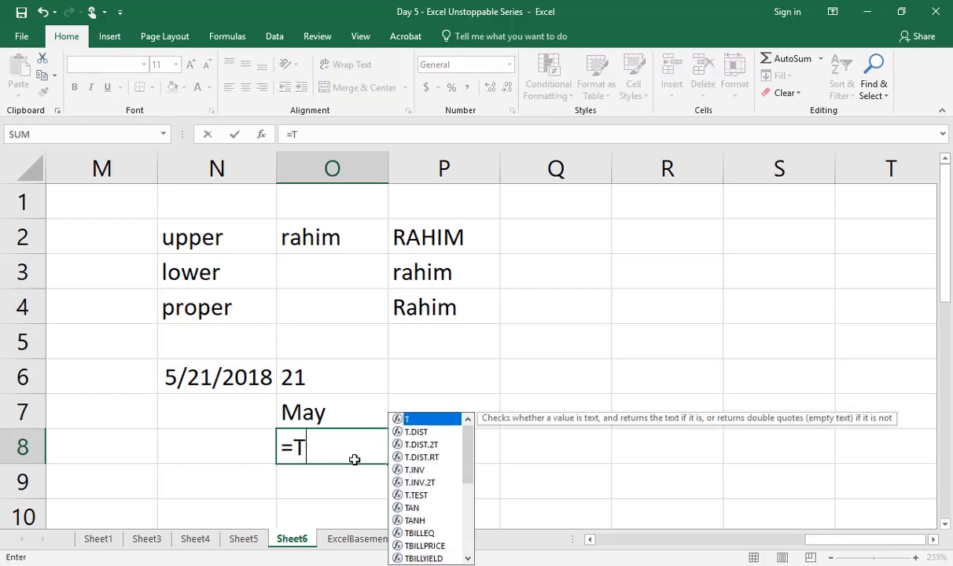
key("Up")
key("Up")
key("Up")
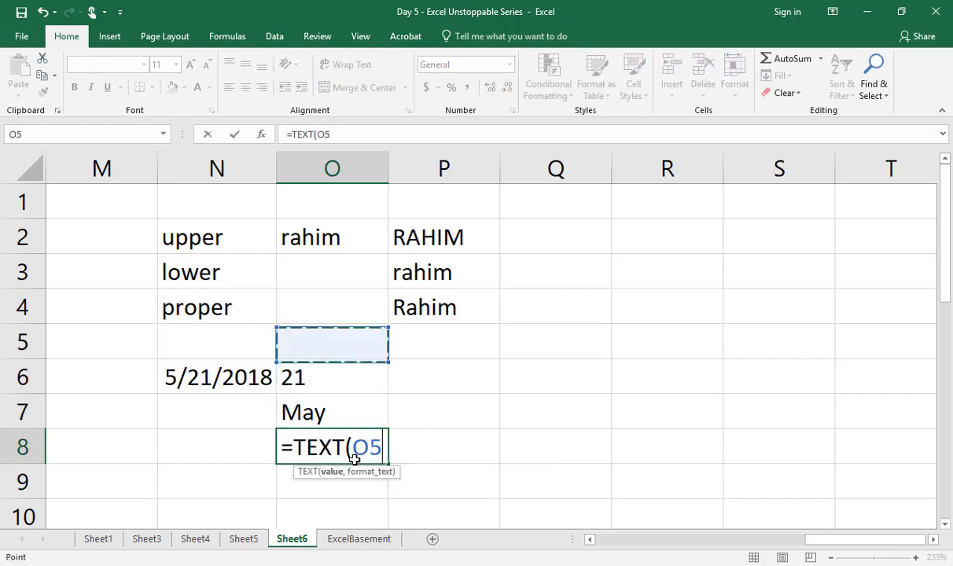
key("Down")
key("Left")
type(",\"Y")
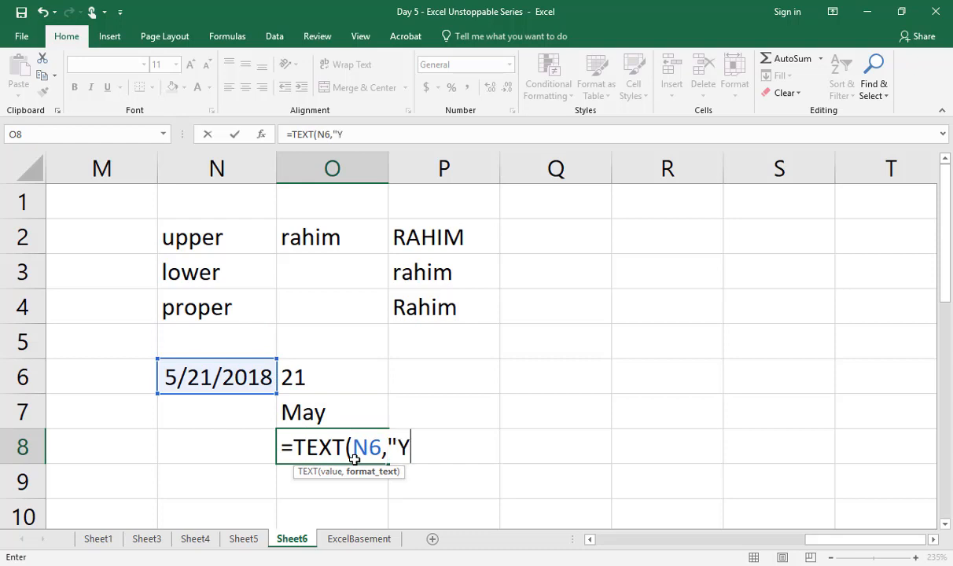
type("YYY\")")
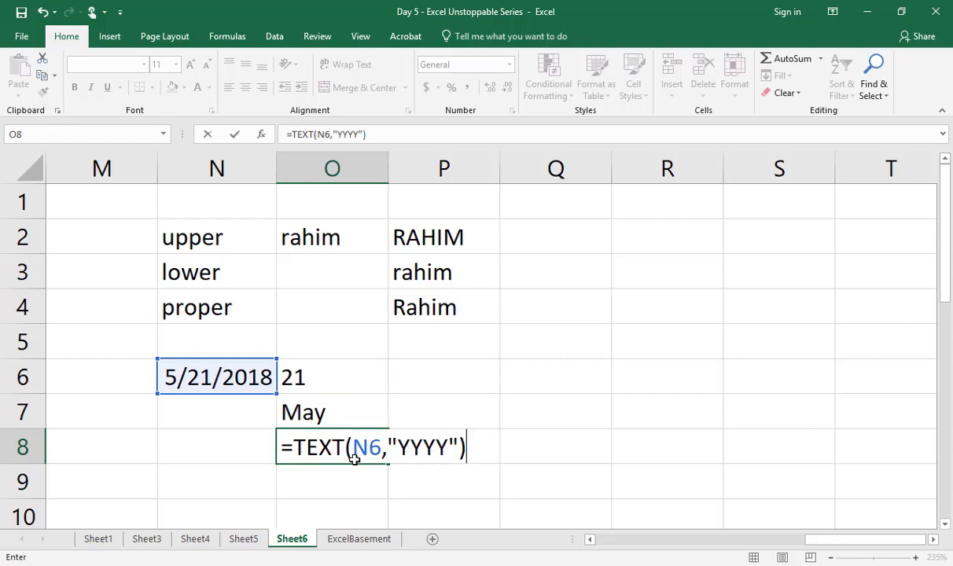
key("Return")
Step: Review the day, month and year TEXT formulas in O6:O8 and the date formula in N6
left_click(355, 460)
double_click(354, 460)
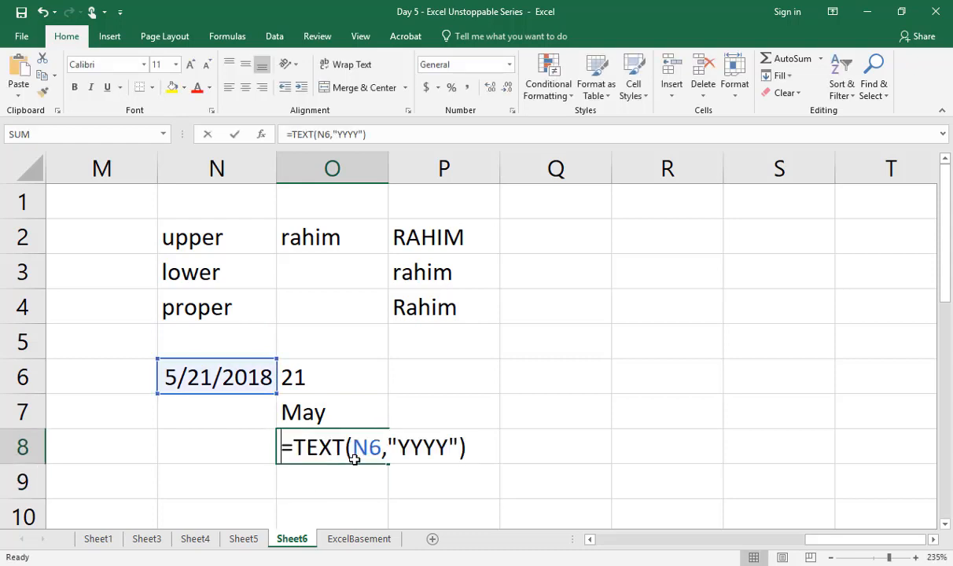
key("Escape")
key("Up")
key("Up")
key("Up")
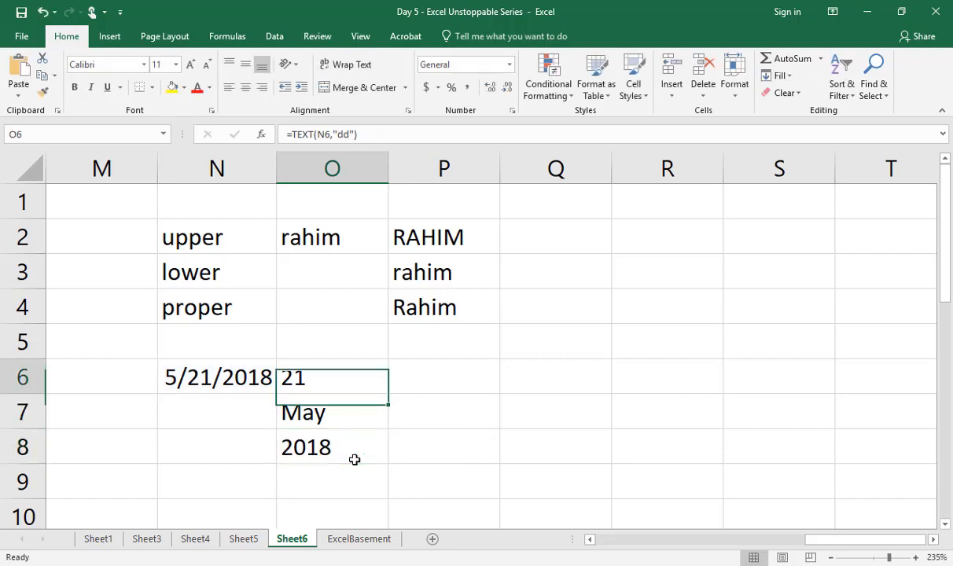
key("F2")
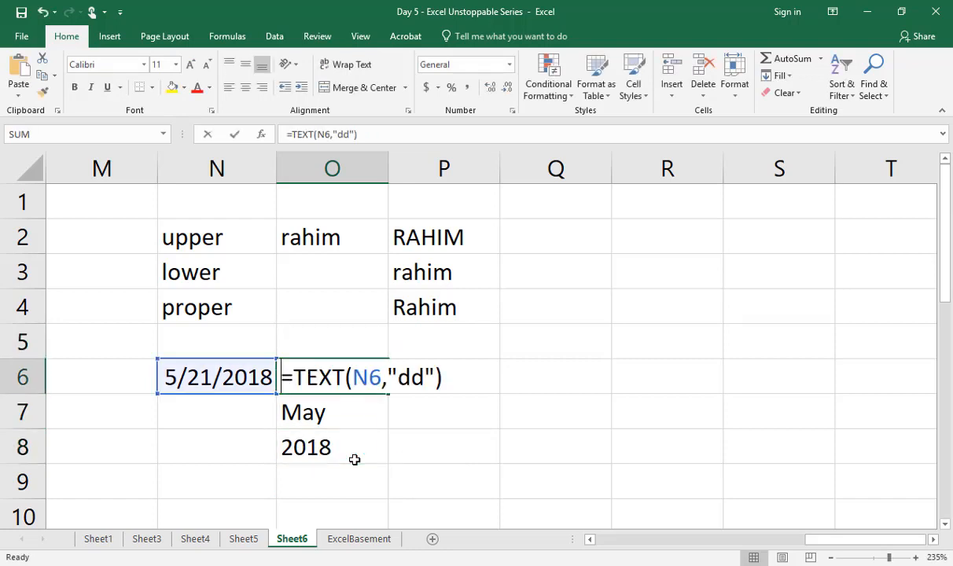
key("Escape")
key("Down")
key("F2")
key("Escape")
key("Down")
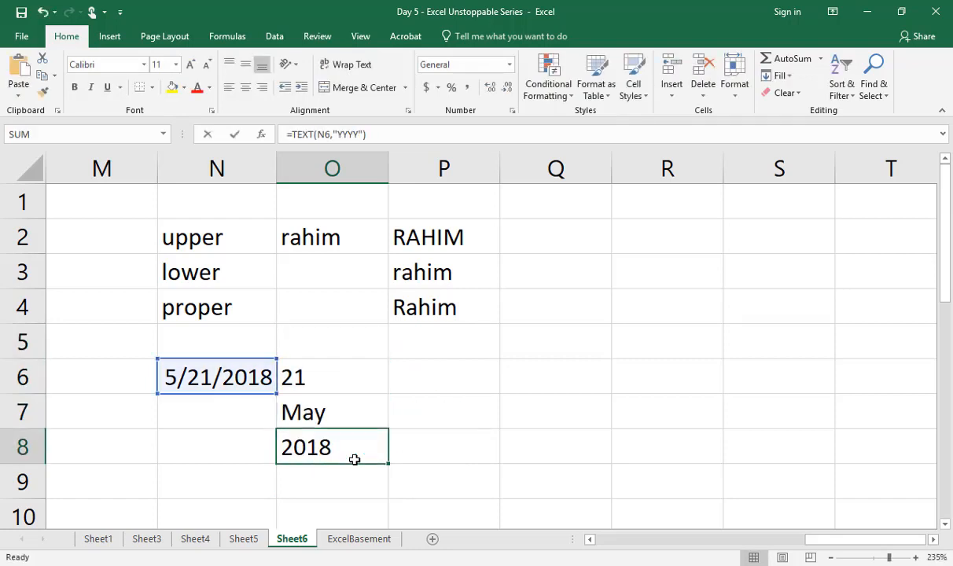
key("F2")
key("Escape")
key("Up")
key("Up")
key("F2")
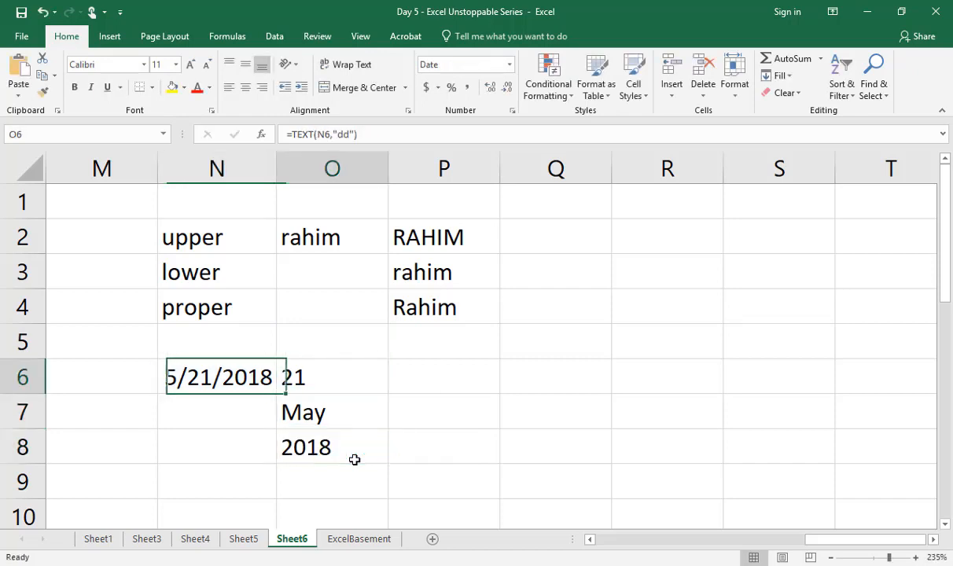
key("Escape")
key("Down")
key("F2")
key("Escape")
key("Down")
key("F2")
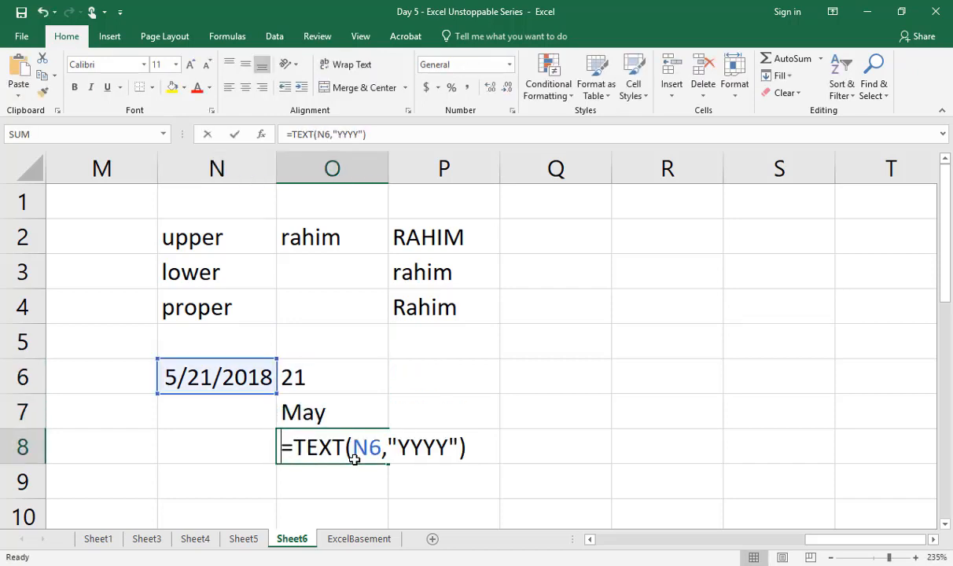
key("Escape")
key("Up")
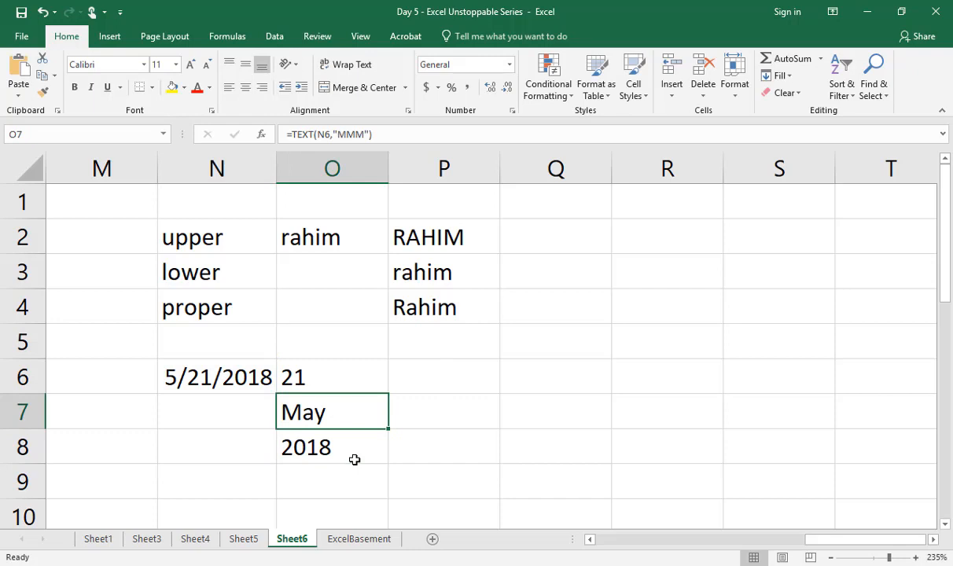
key("Up")
key("Left")
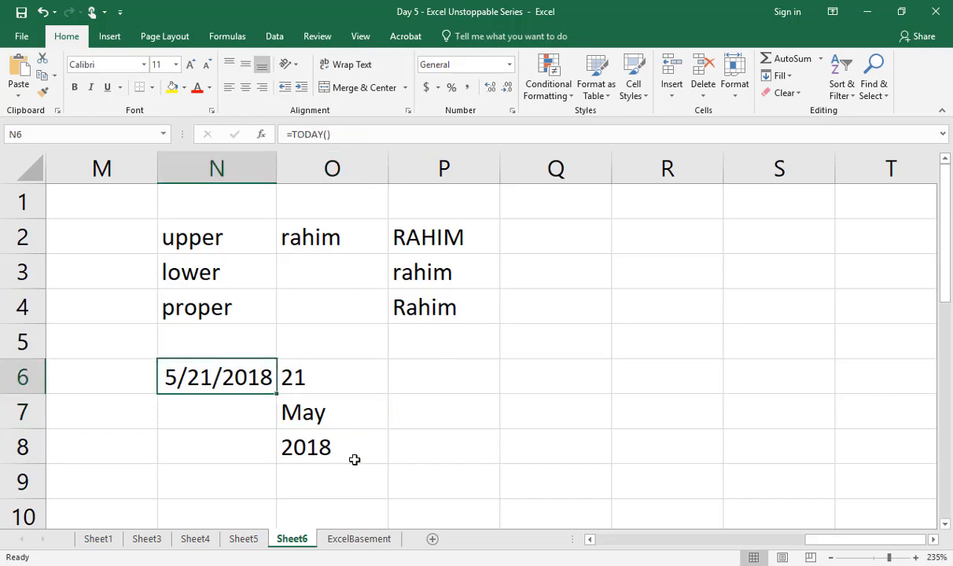
Step: Revisit the start of Sheet6, Sheet5 and Sheet4 as a recap, ending on the ExcelBasement sheet
key("Left")
key("Home")
key("Up")
key("Up")
key("Up")
key("Up")
key("Up")
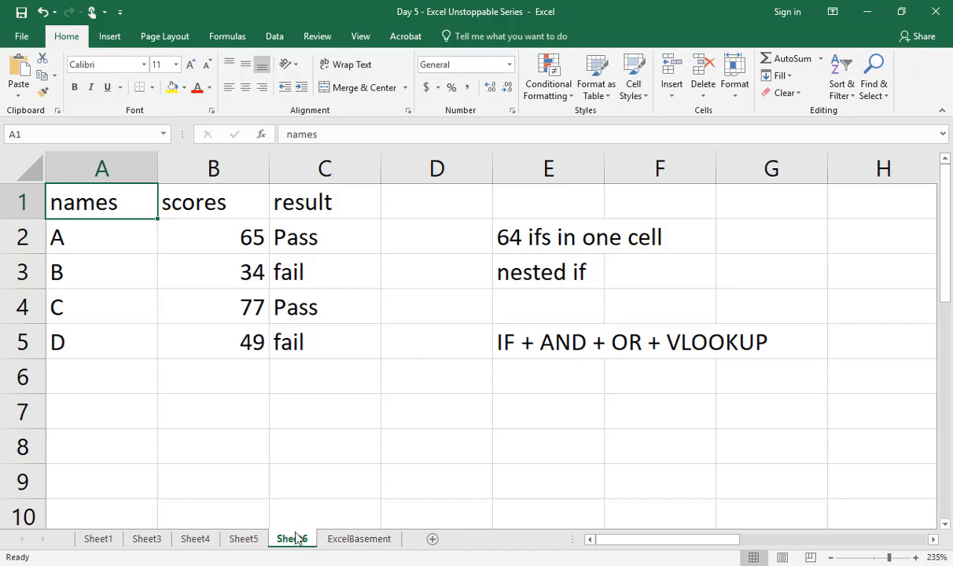
left_click(246, 540)
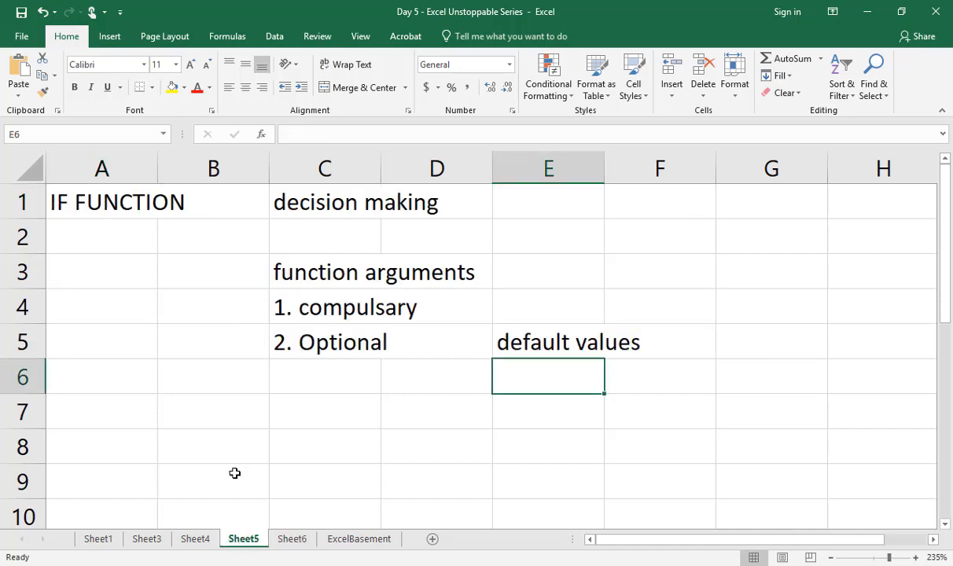
left_click(199, 541)
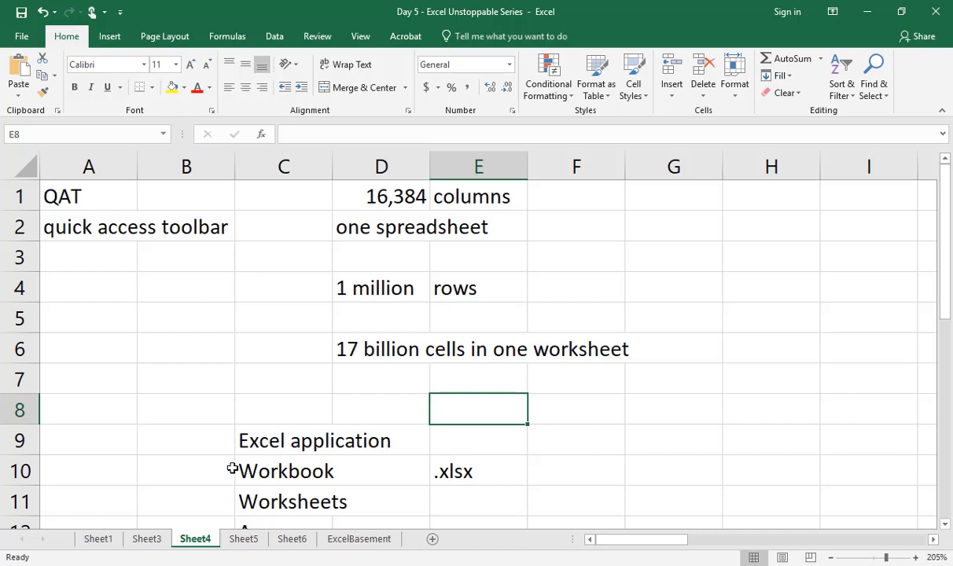
left_click(358, 539)
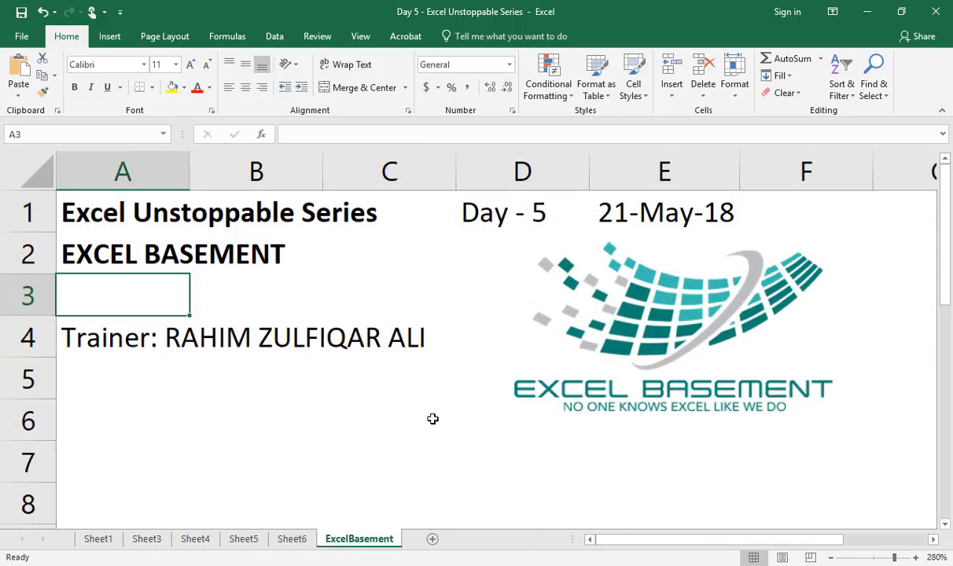